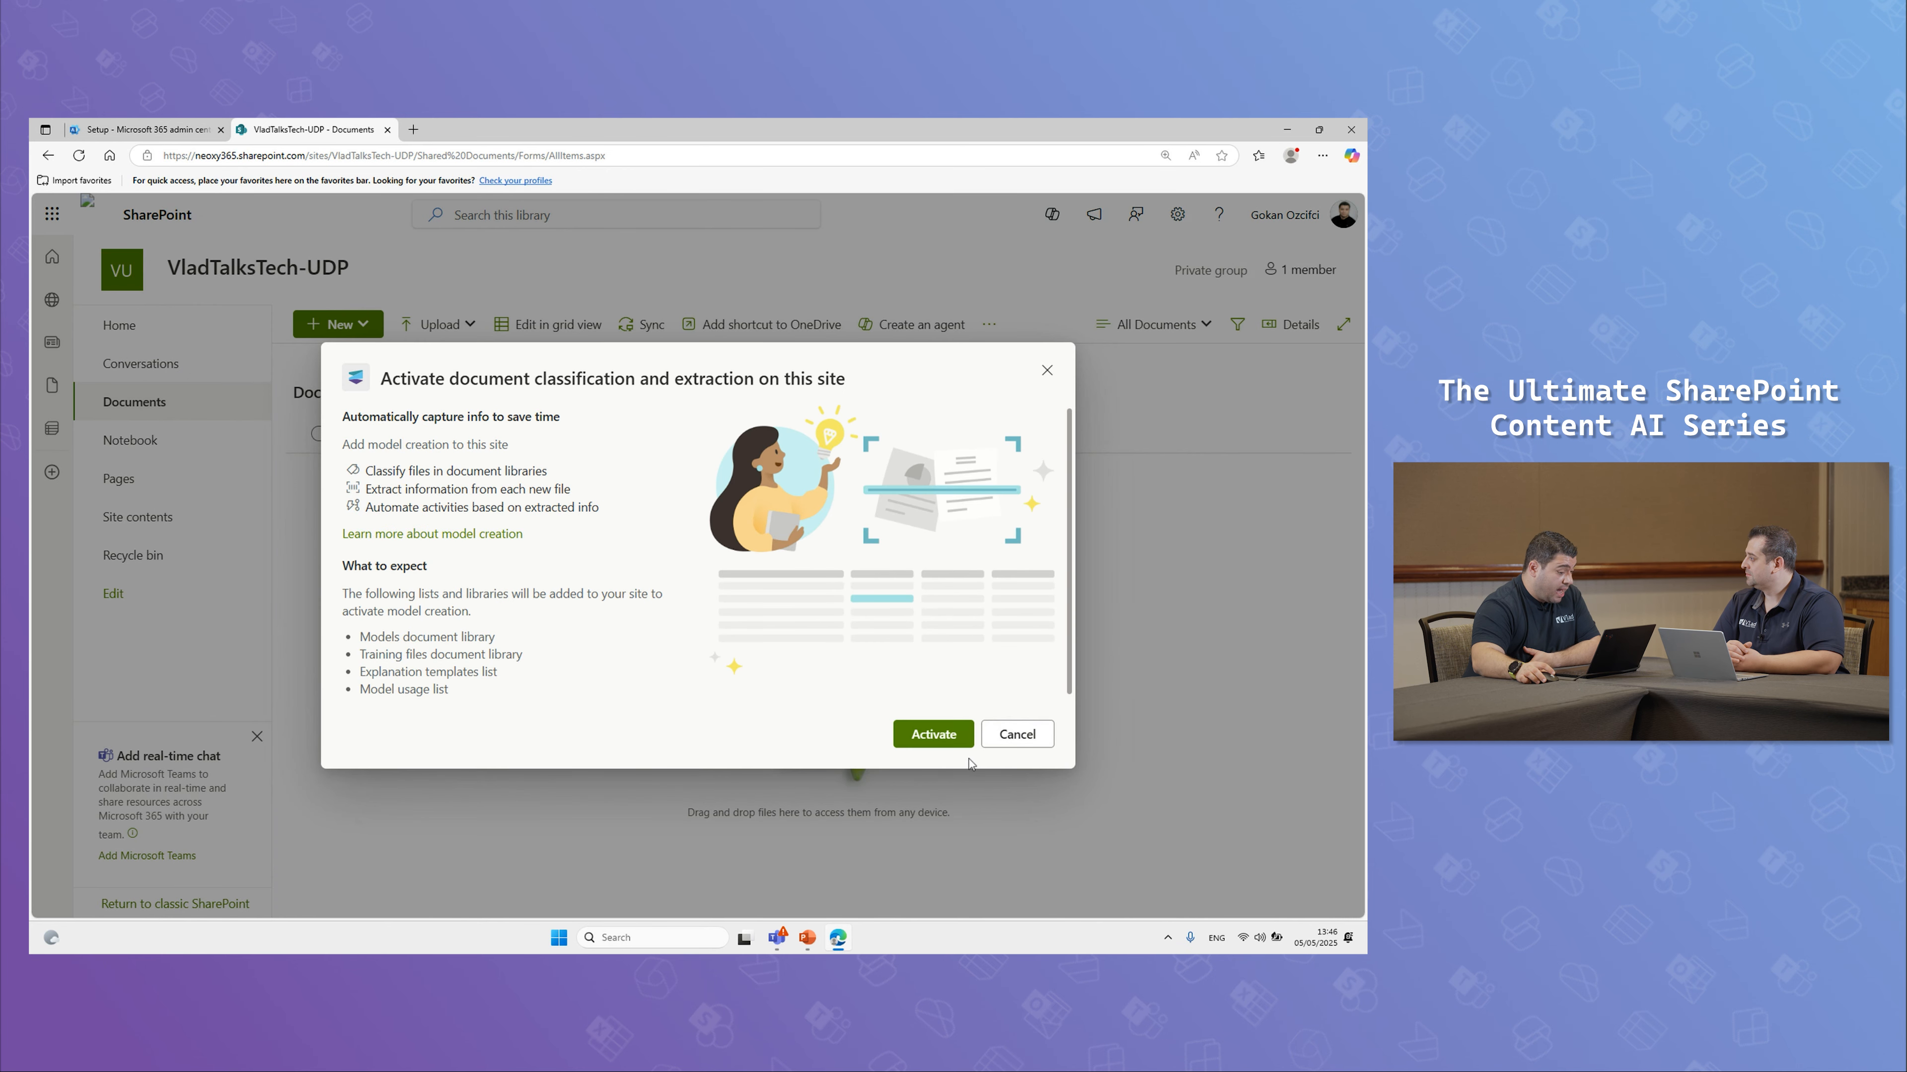
Step: Activate document classification and extraction on the site and start a custom model of the Single class type
left_click(937, 742)
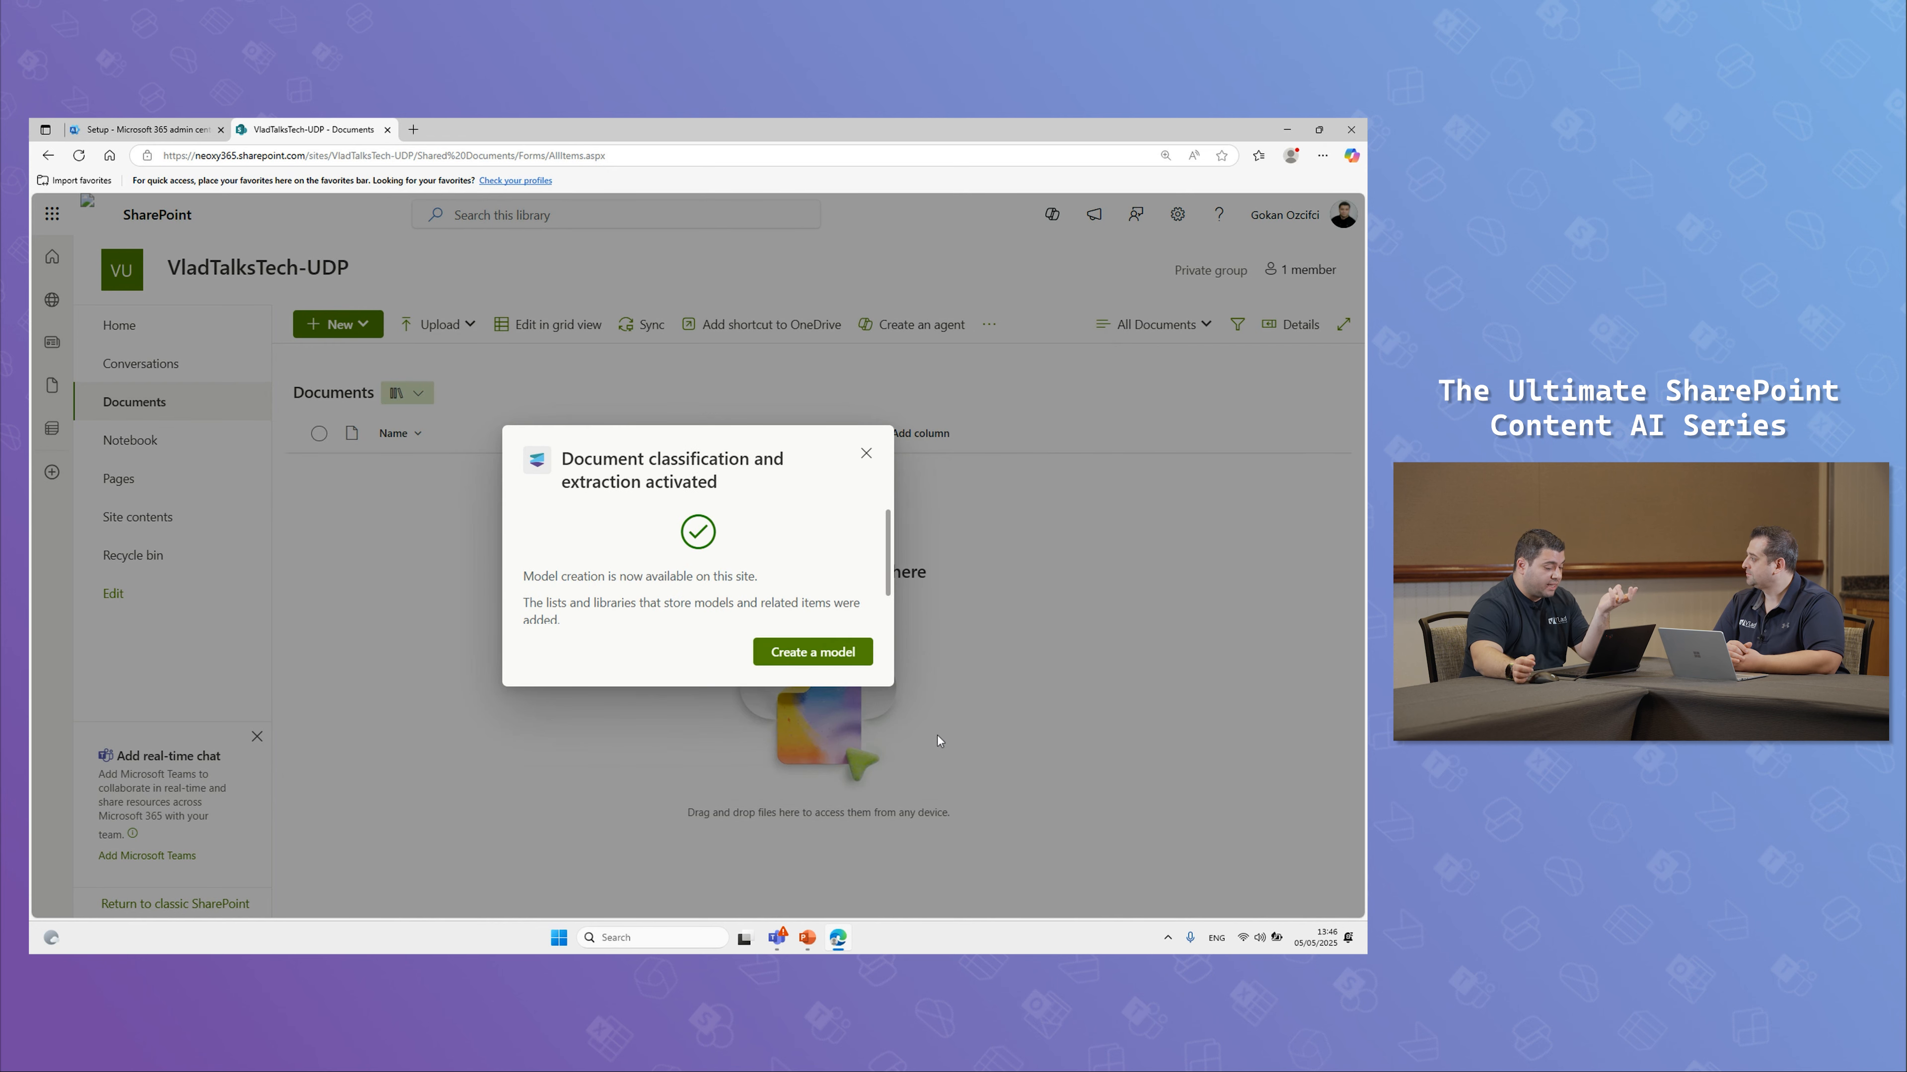
left_click(832, 651)
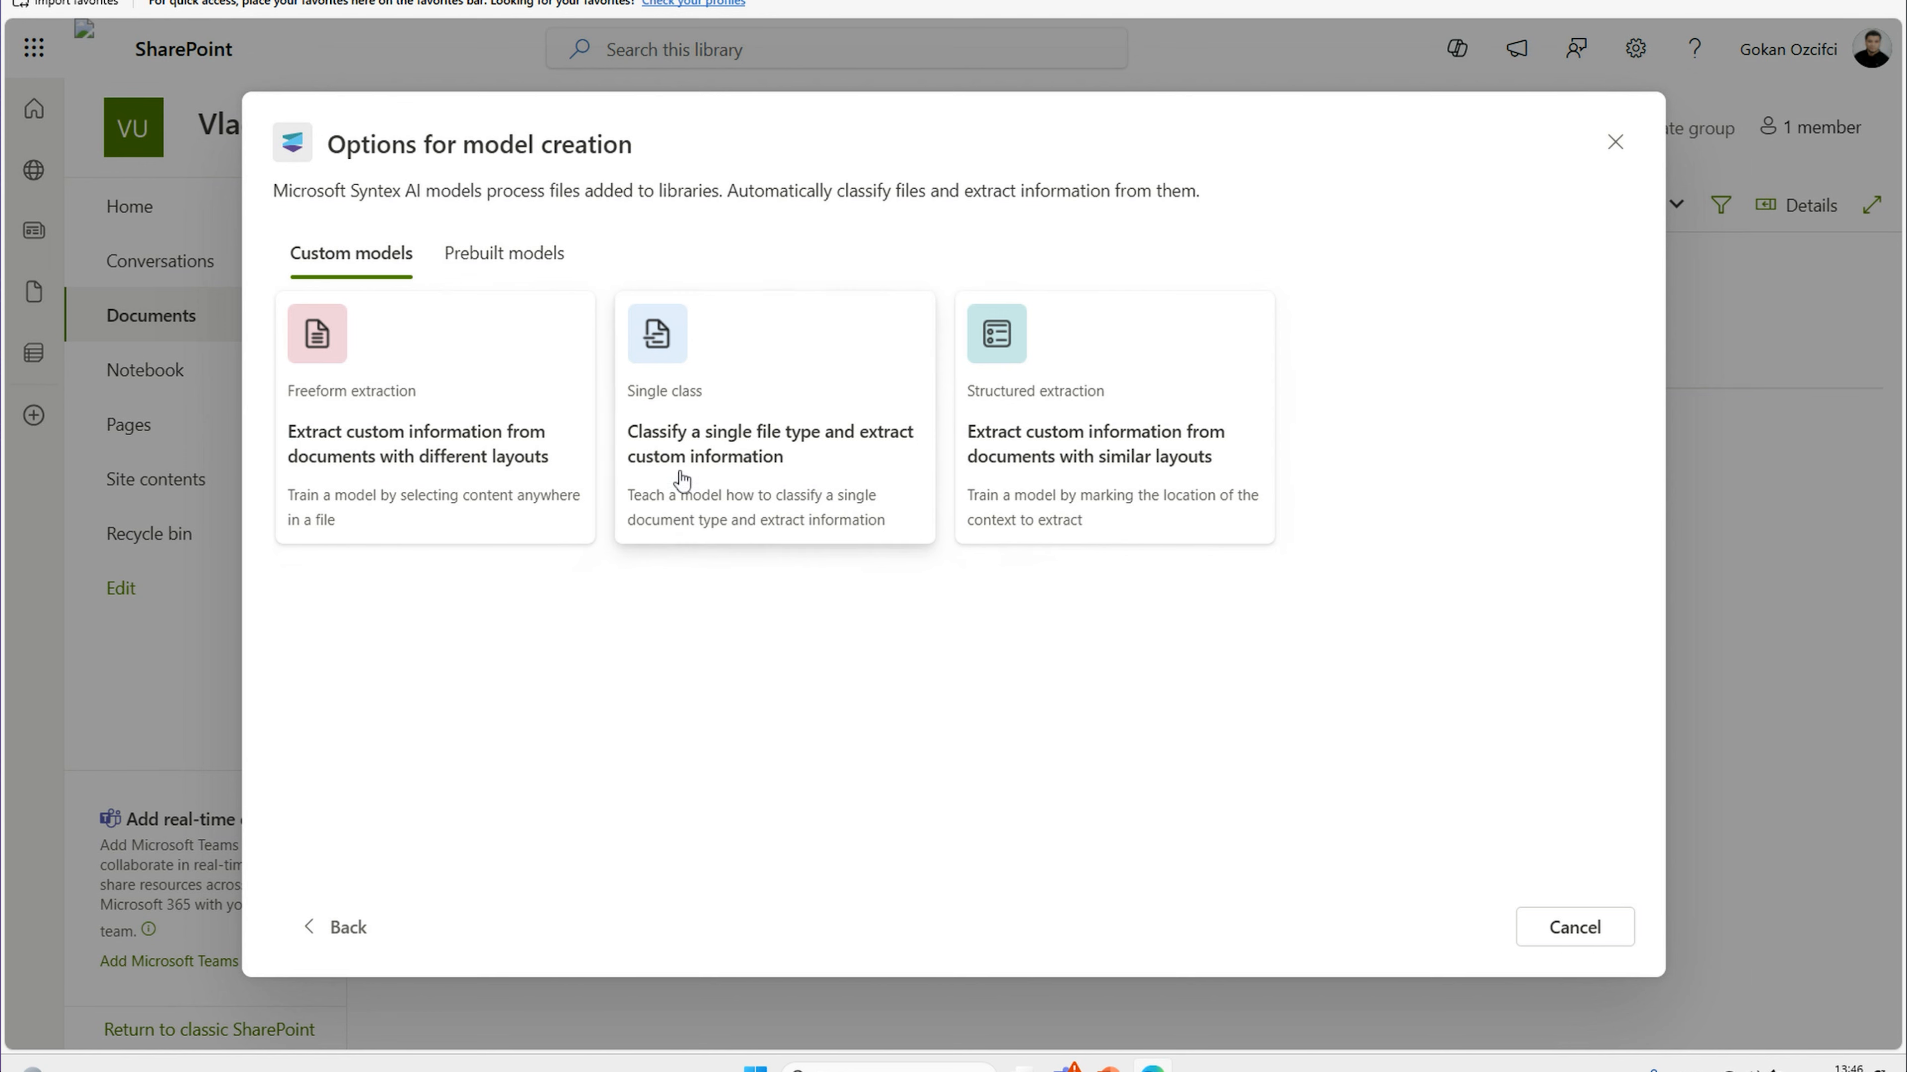
left_click(710, 462)
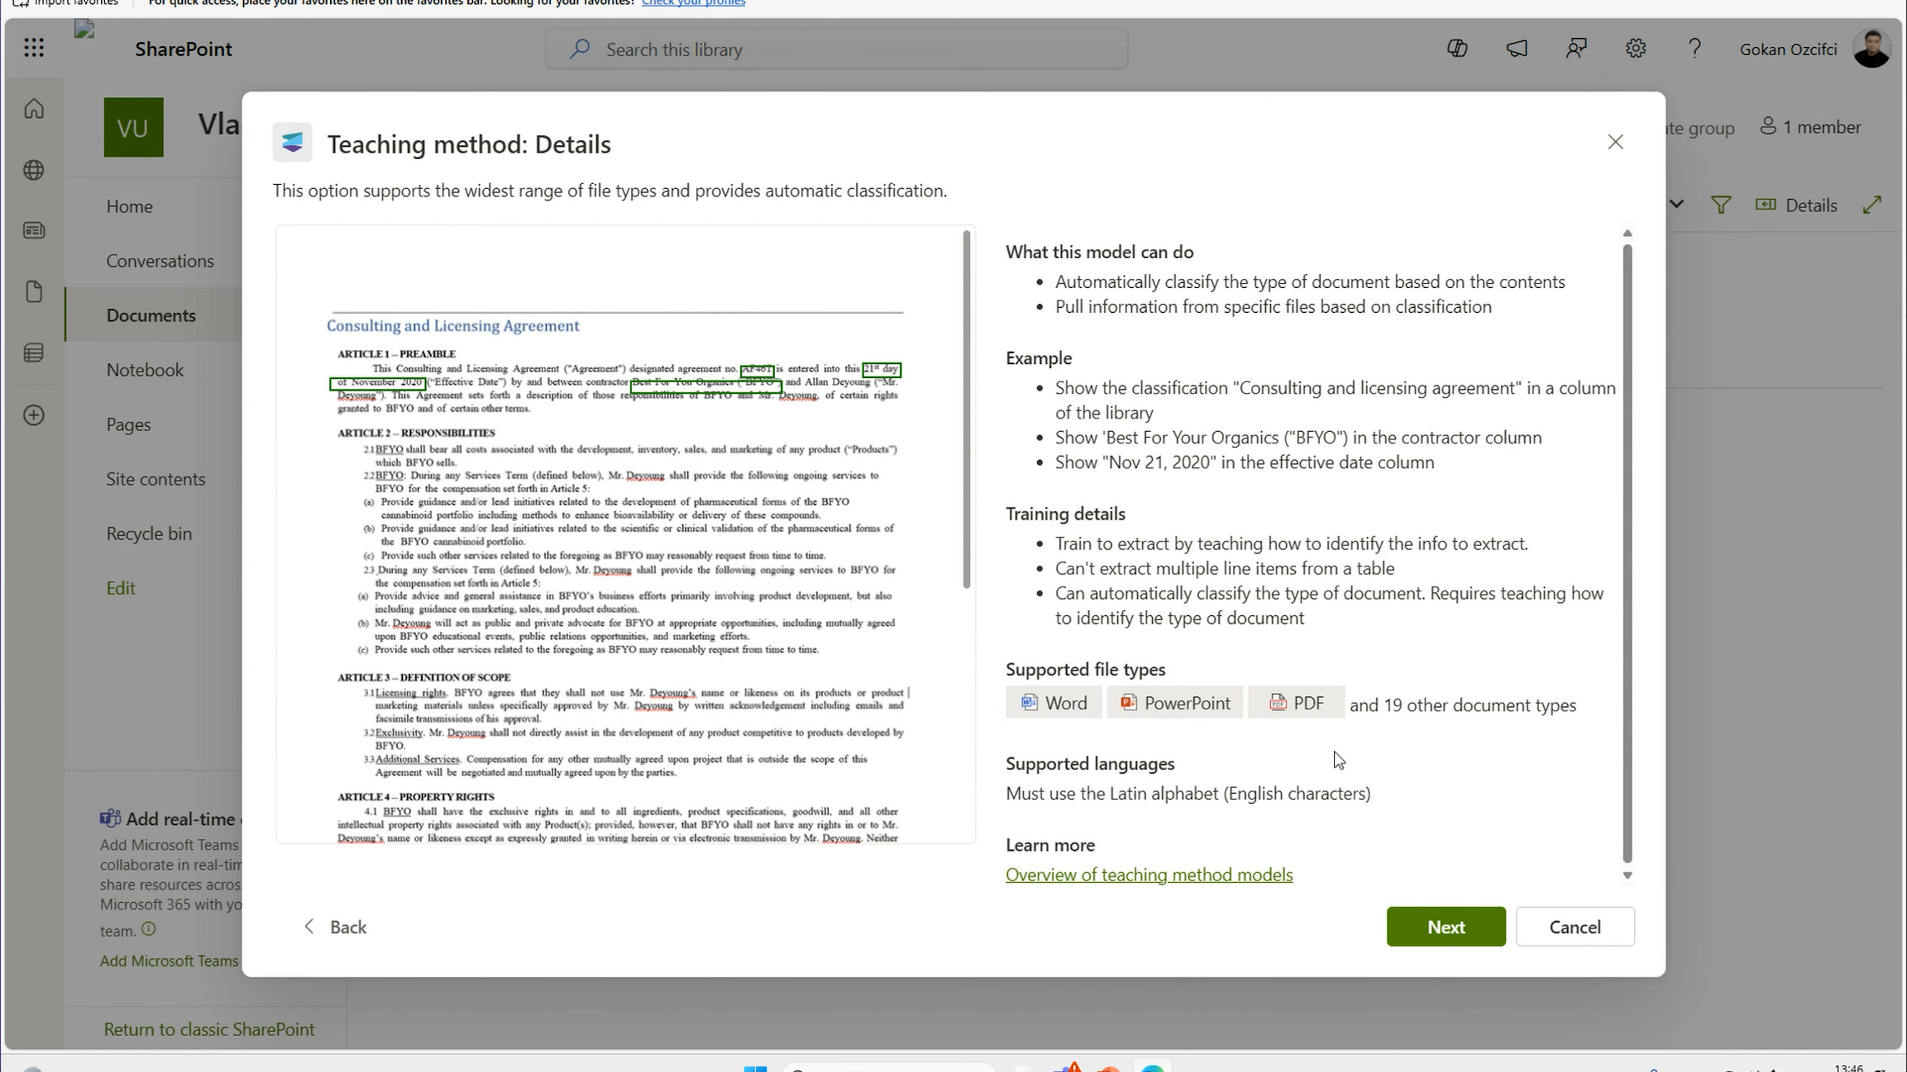
left_click(1448, 930)
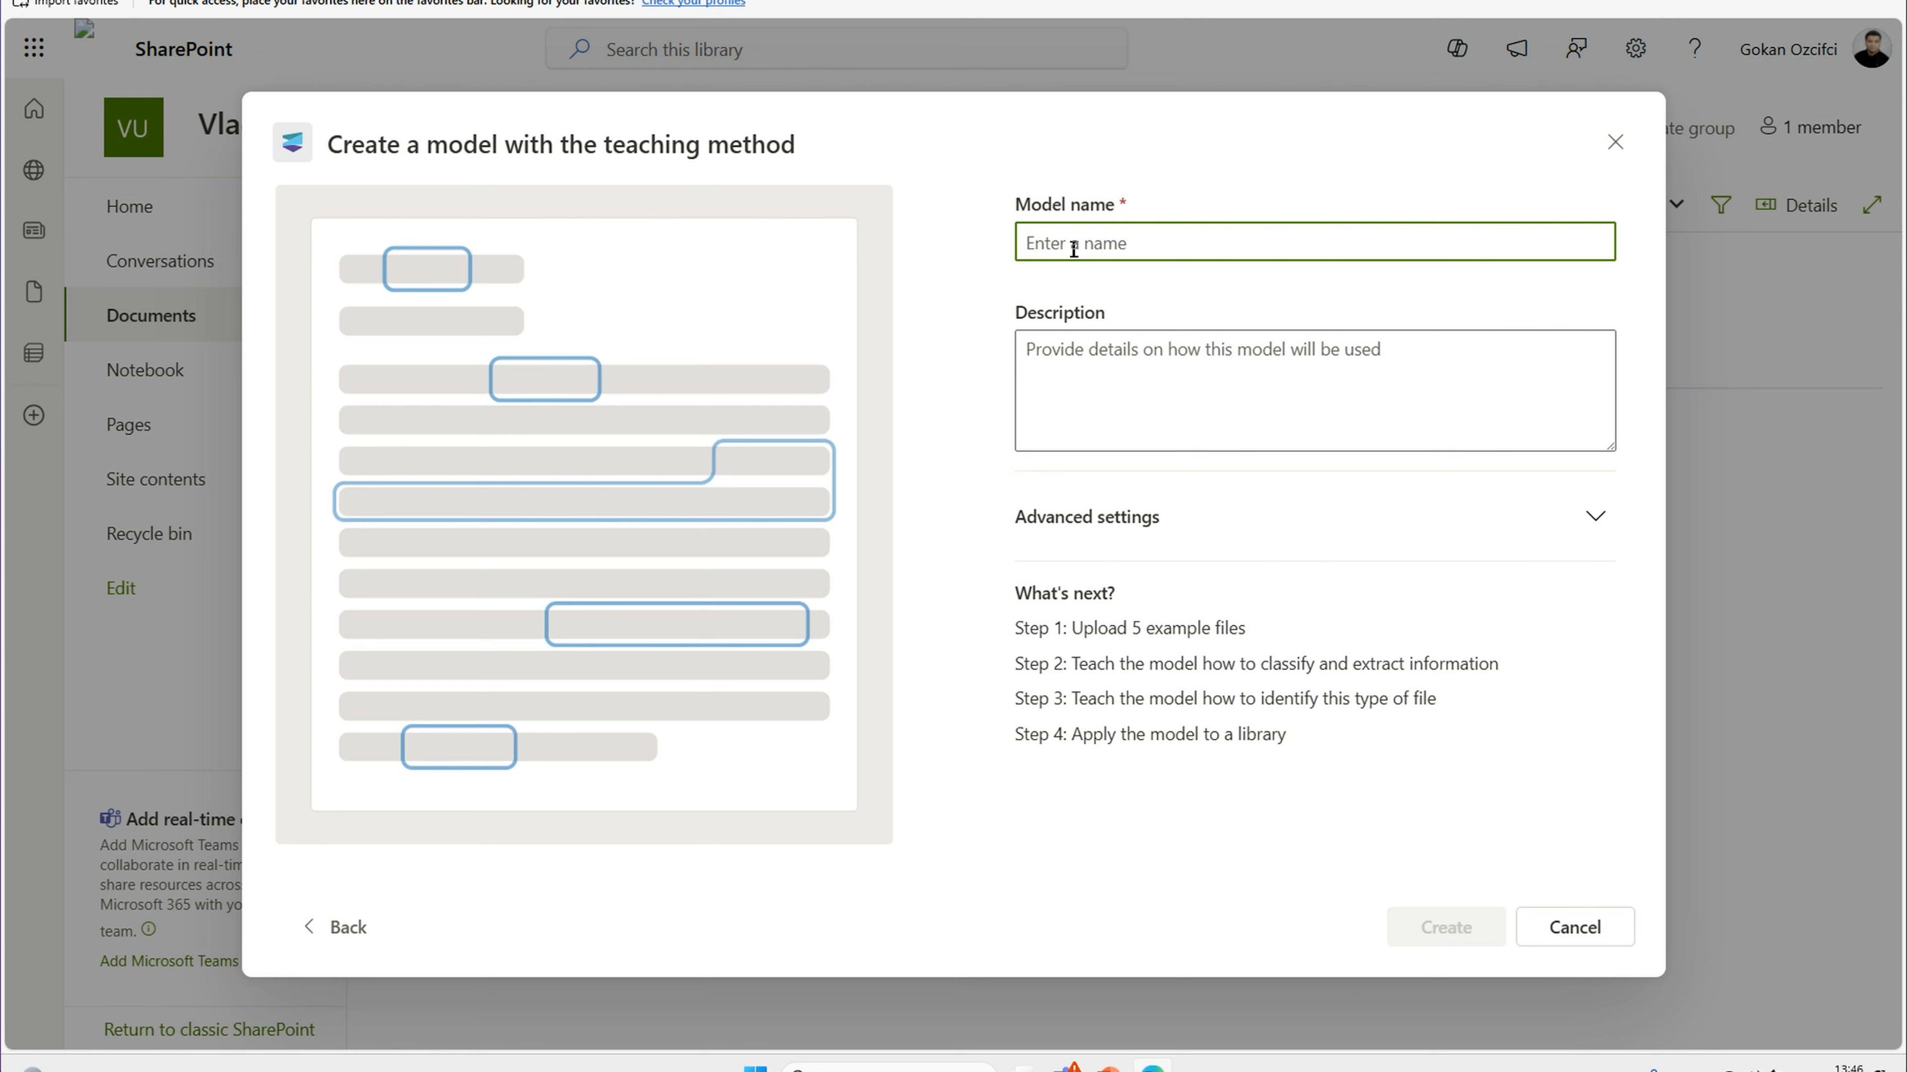
Step: Name the new model with the owner's first name followed by "travel Expenses"
type("Gokan travel Expenses")
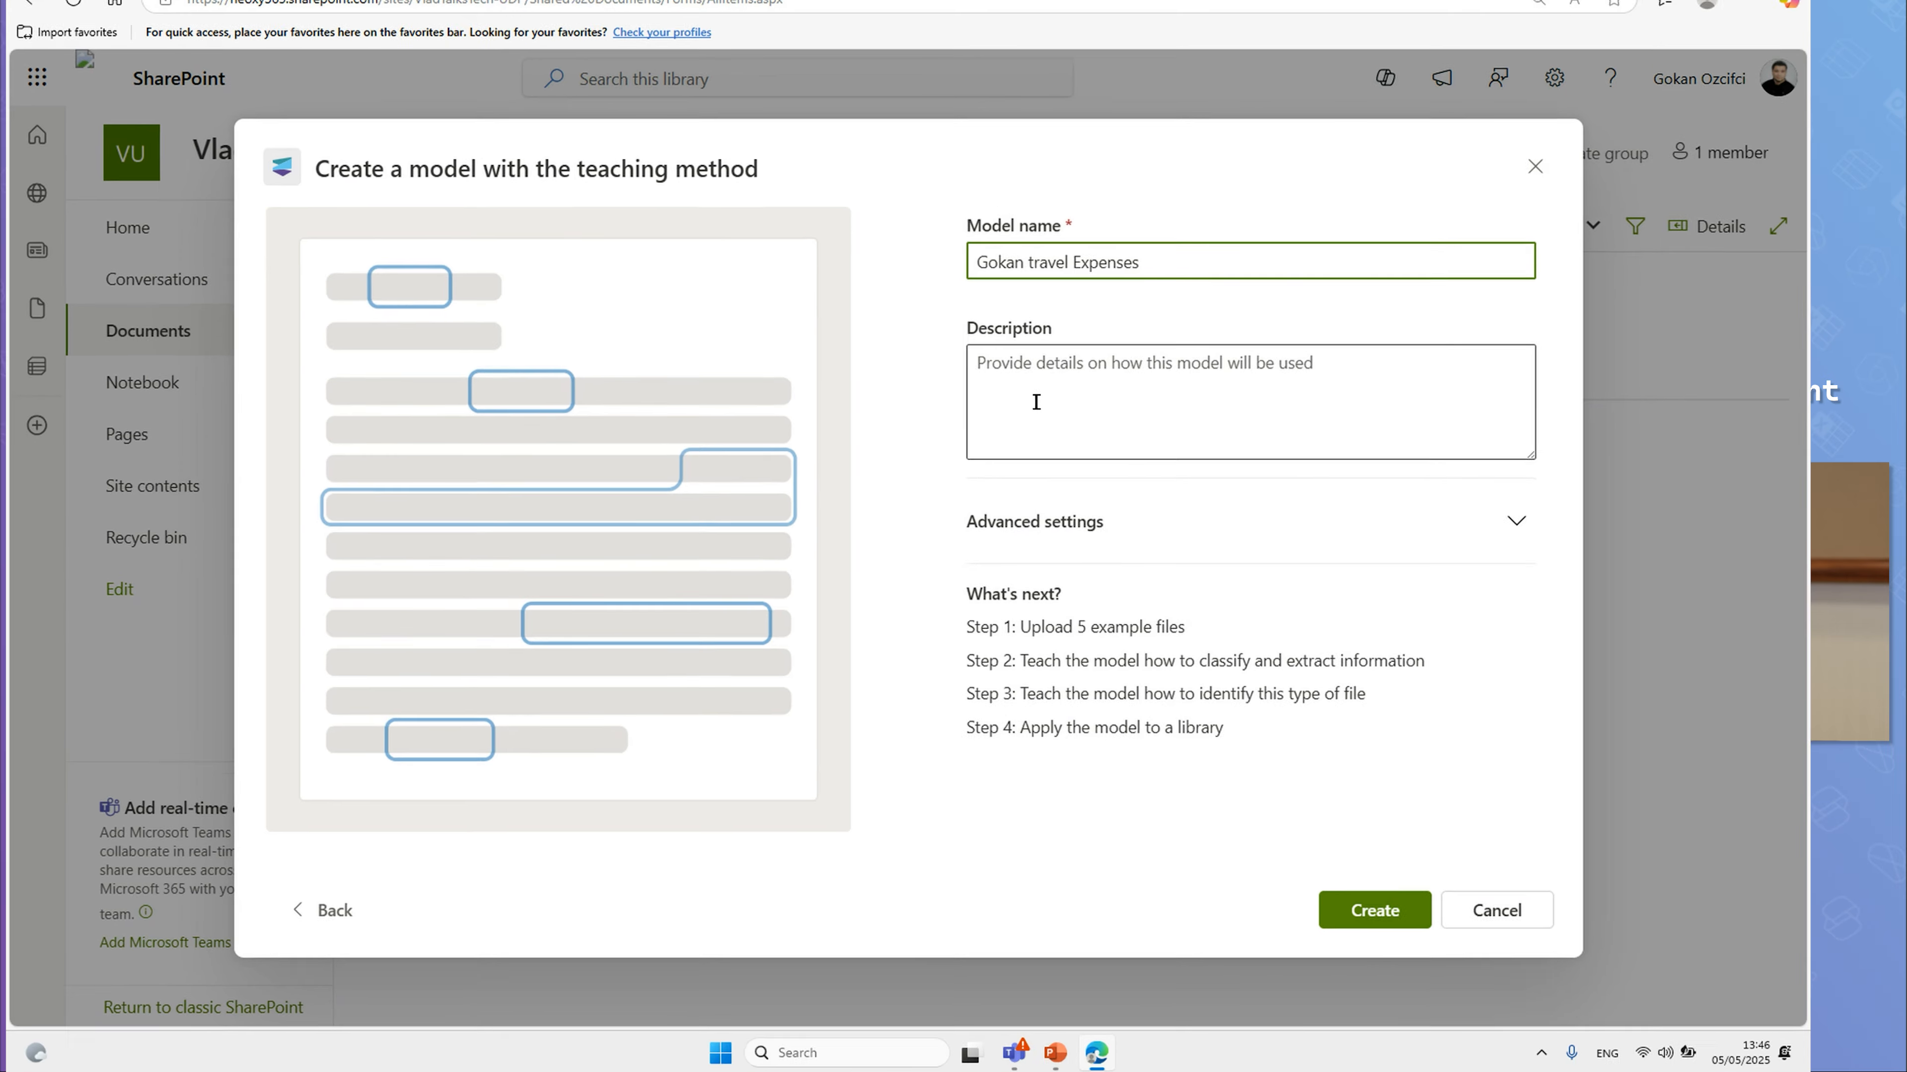
left_click(1091, 379)
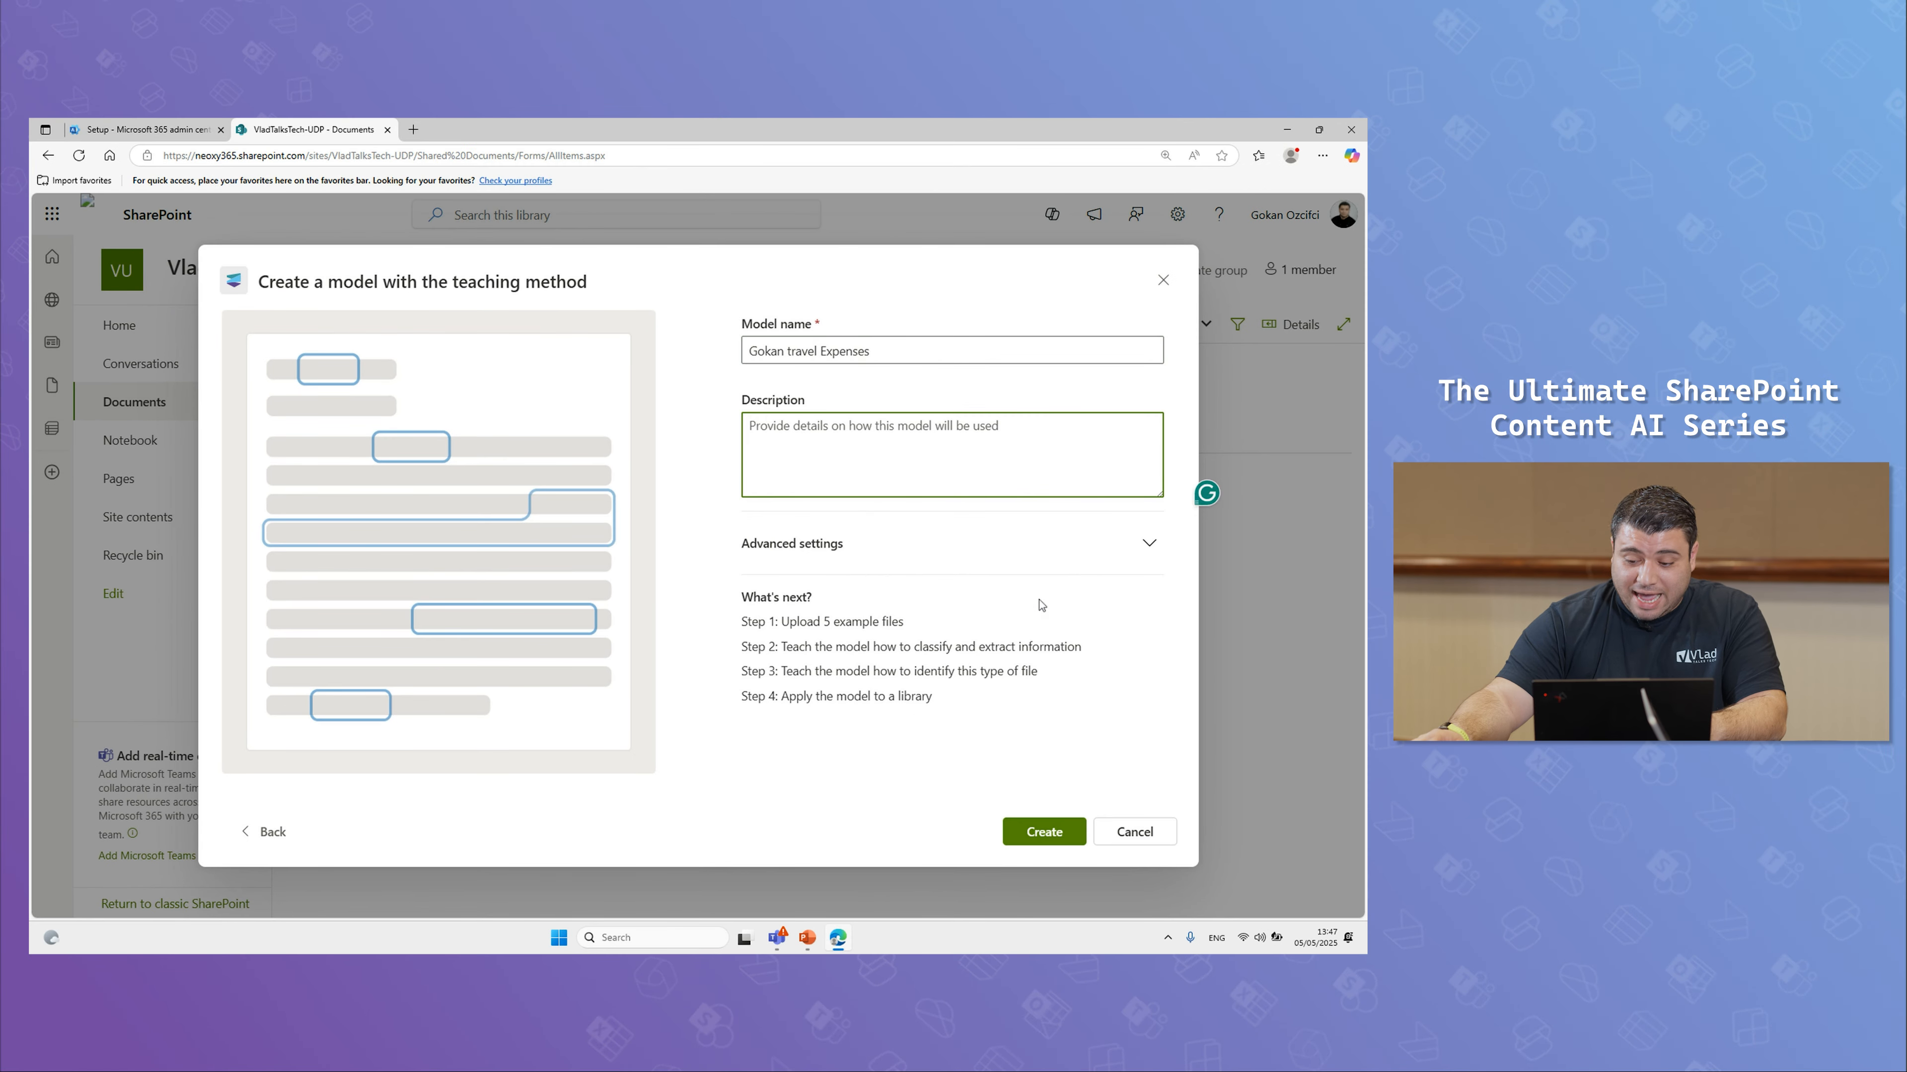
Step: Examine the existing content types offered in the model's advanced settings and return to the option that creates a new content type
left_click(1146, 543)
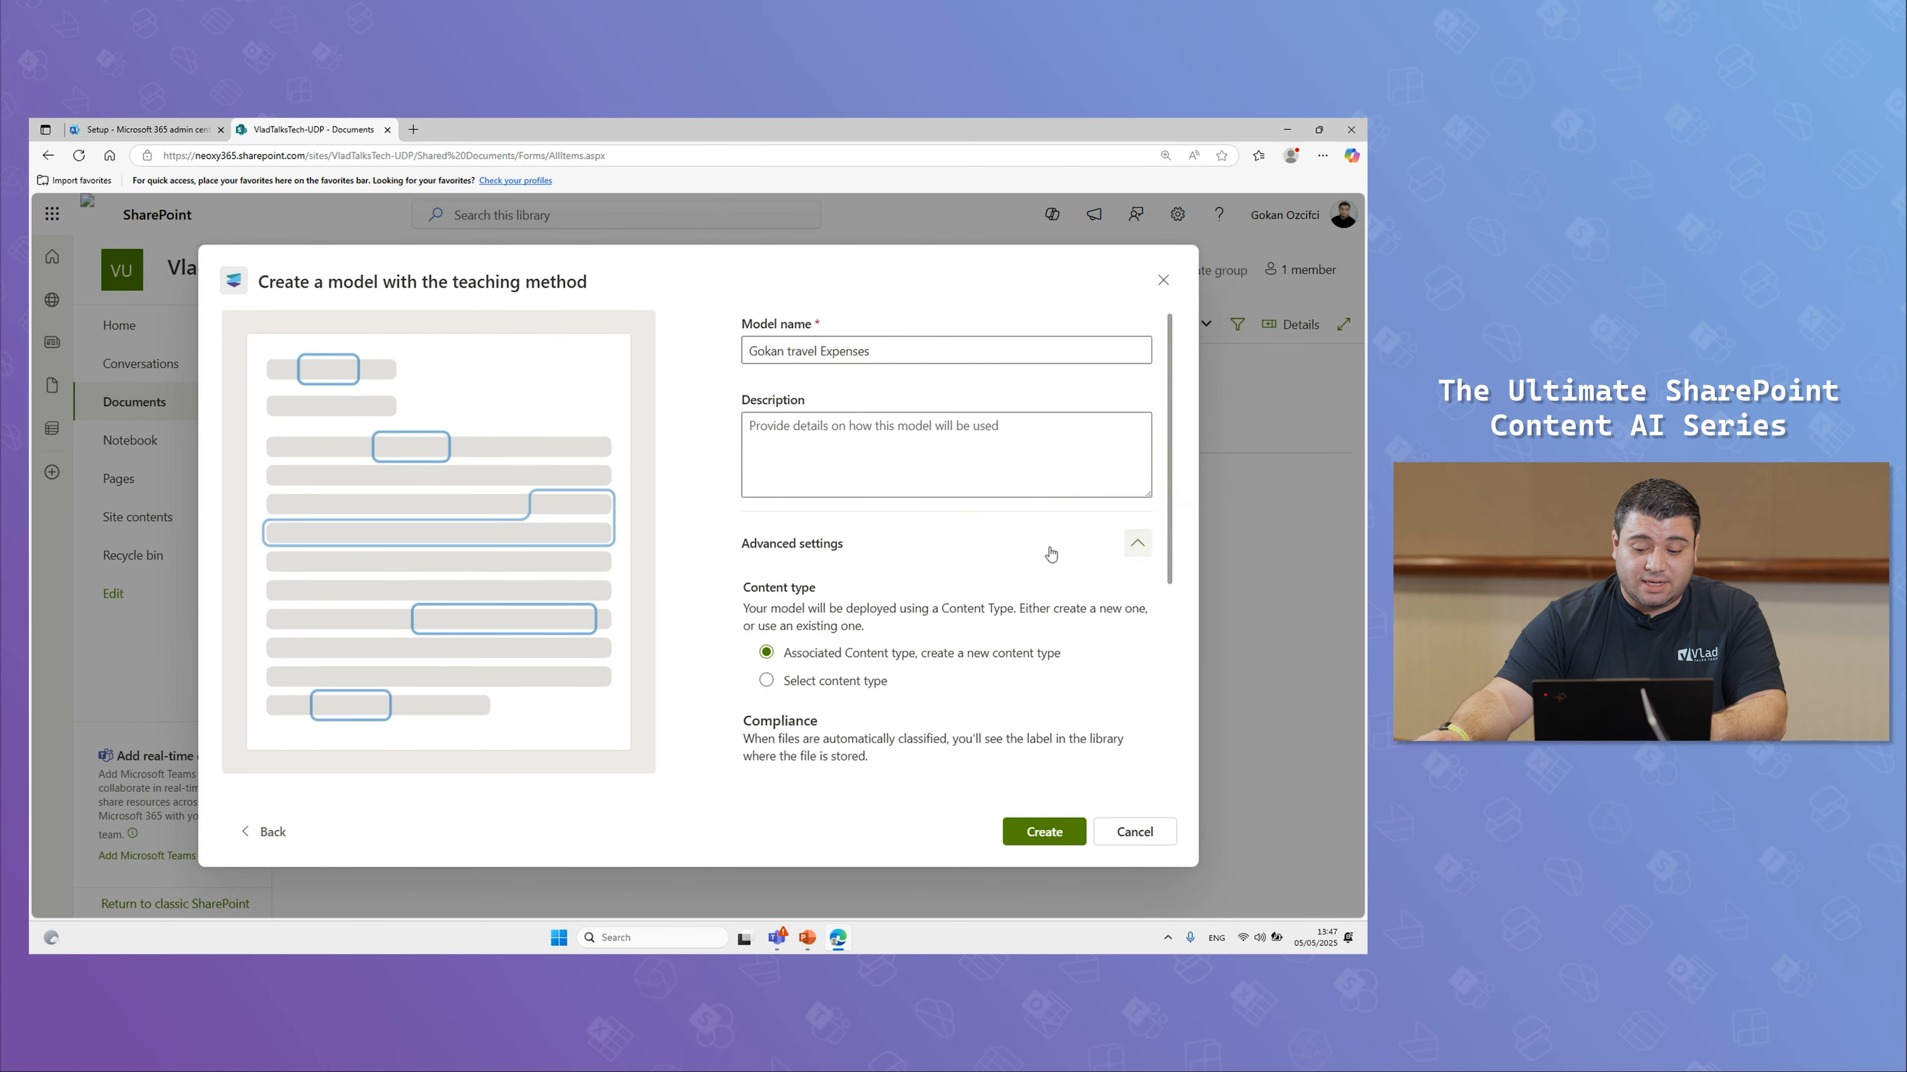
scroll(991, 557, "down", 1)
scroll(991, 557, "down", 1)
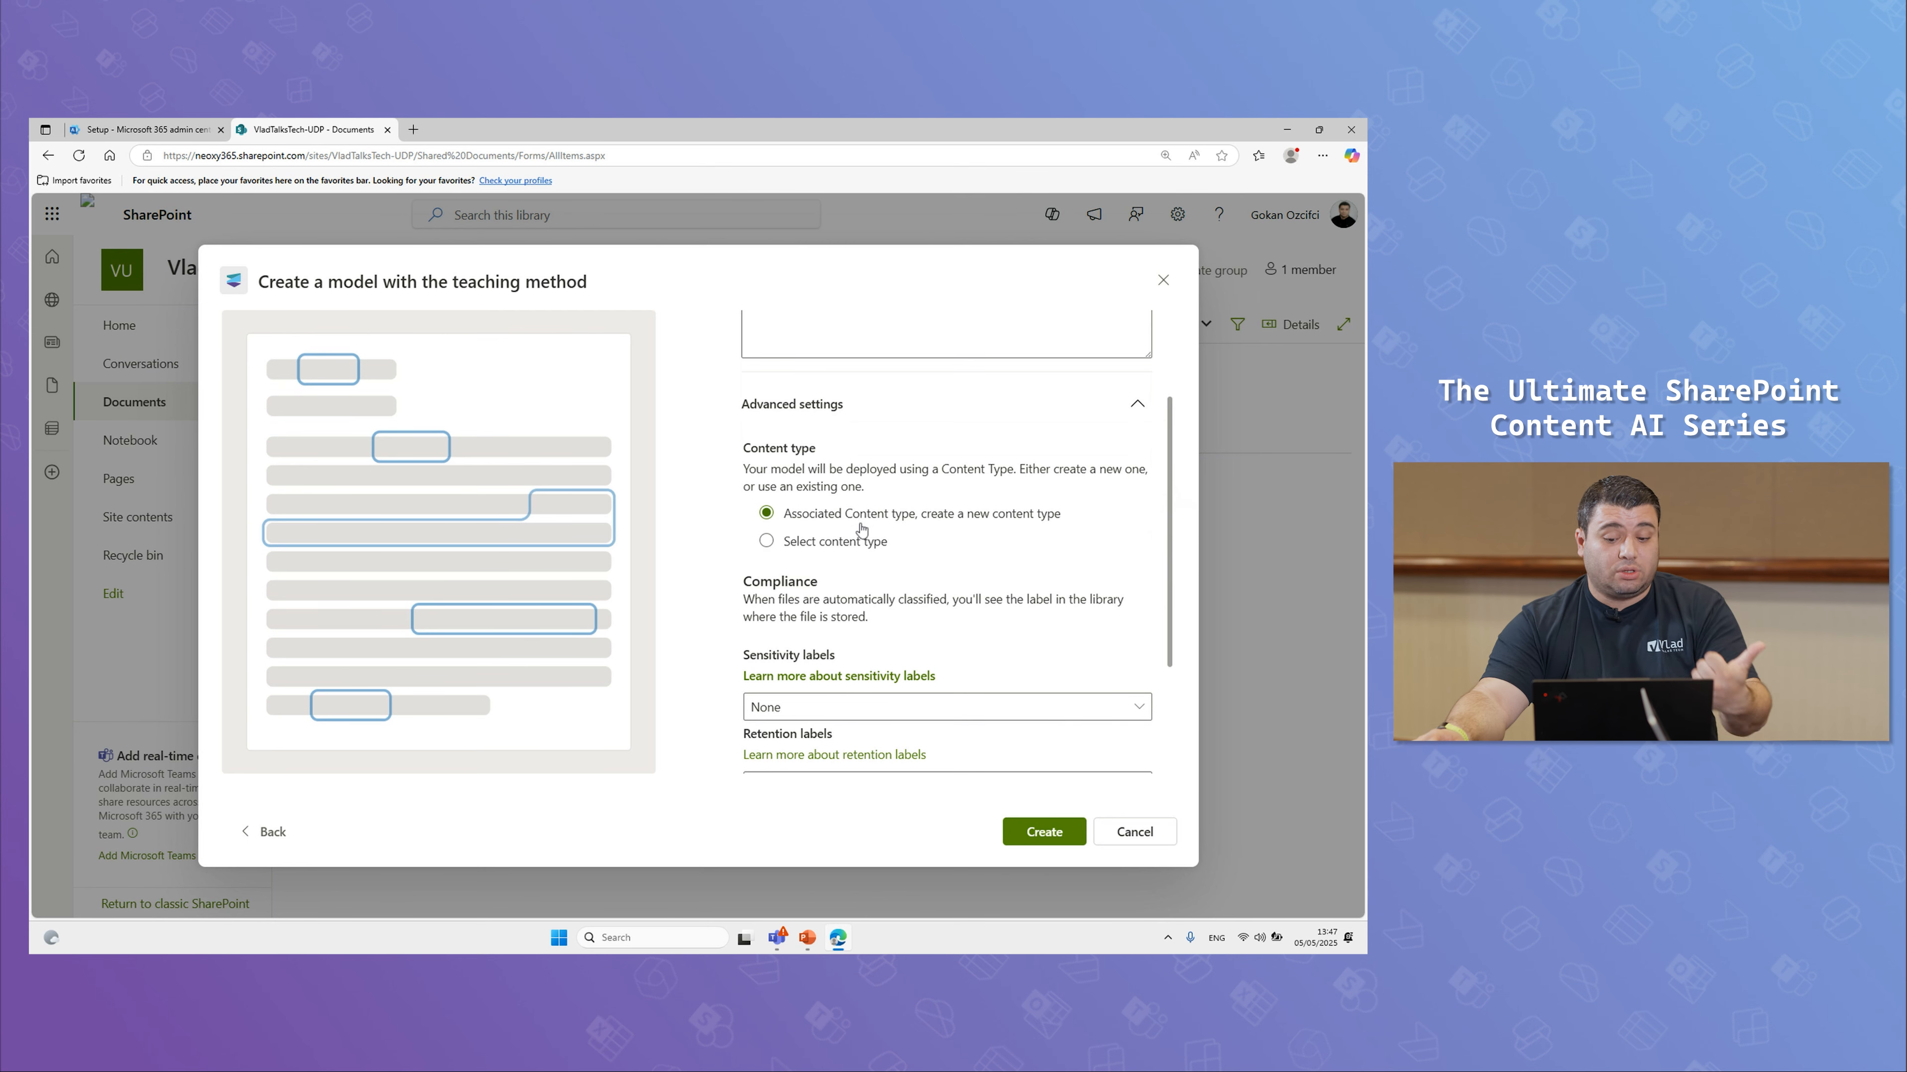
left_click(847, 542)
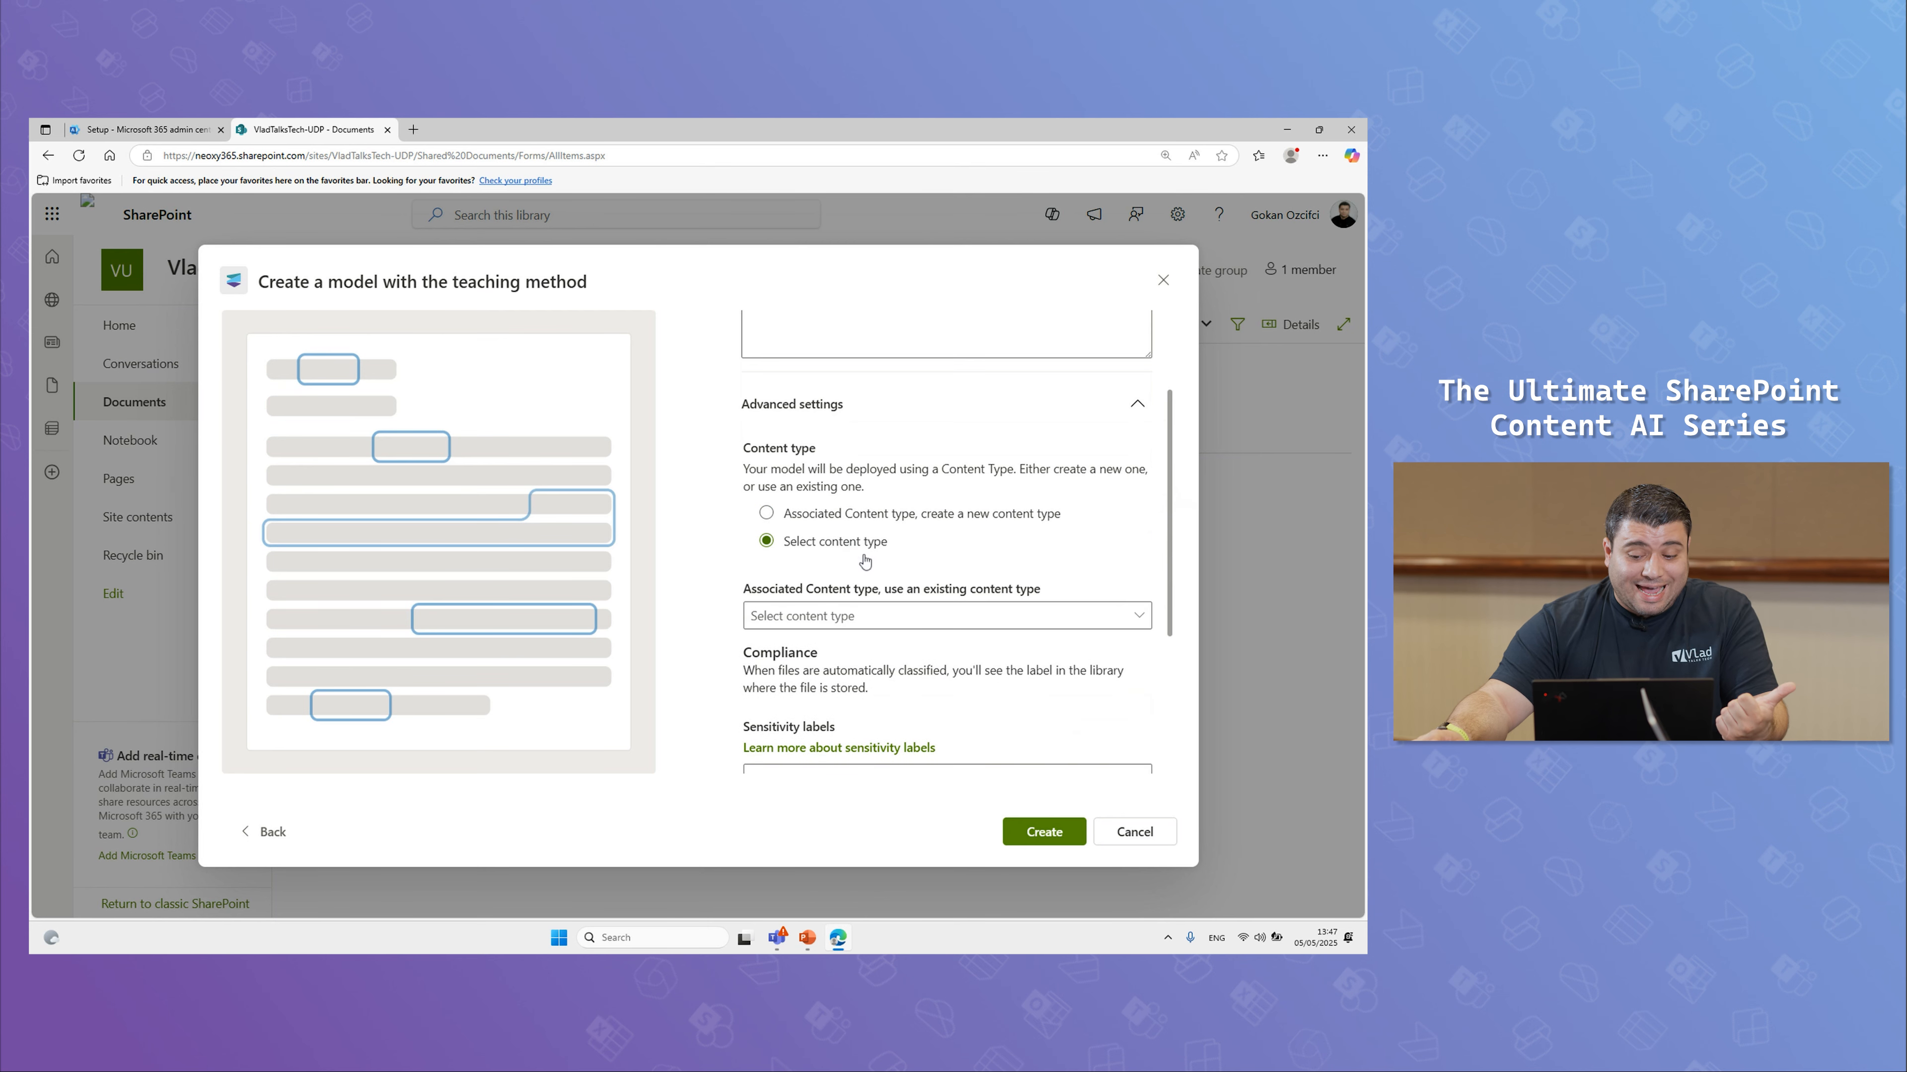
left_click(952, 630)
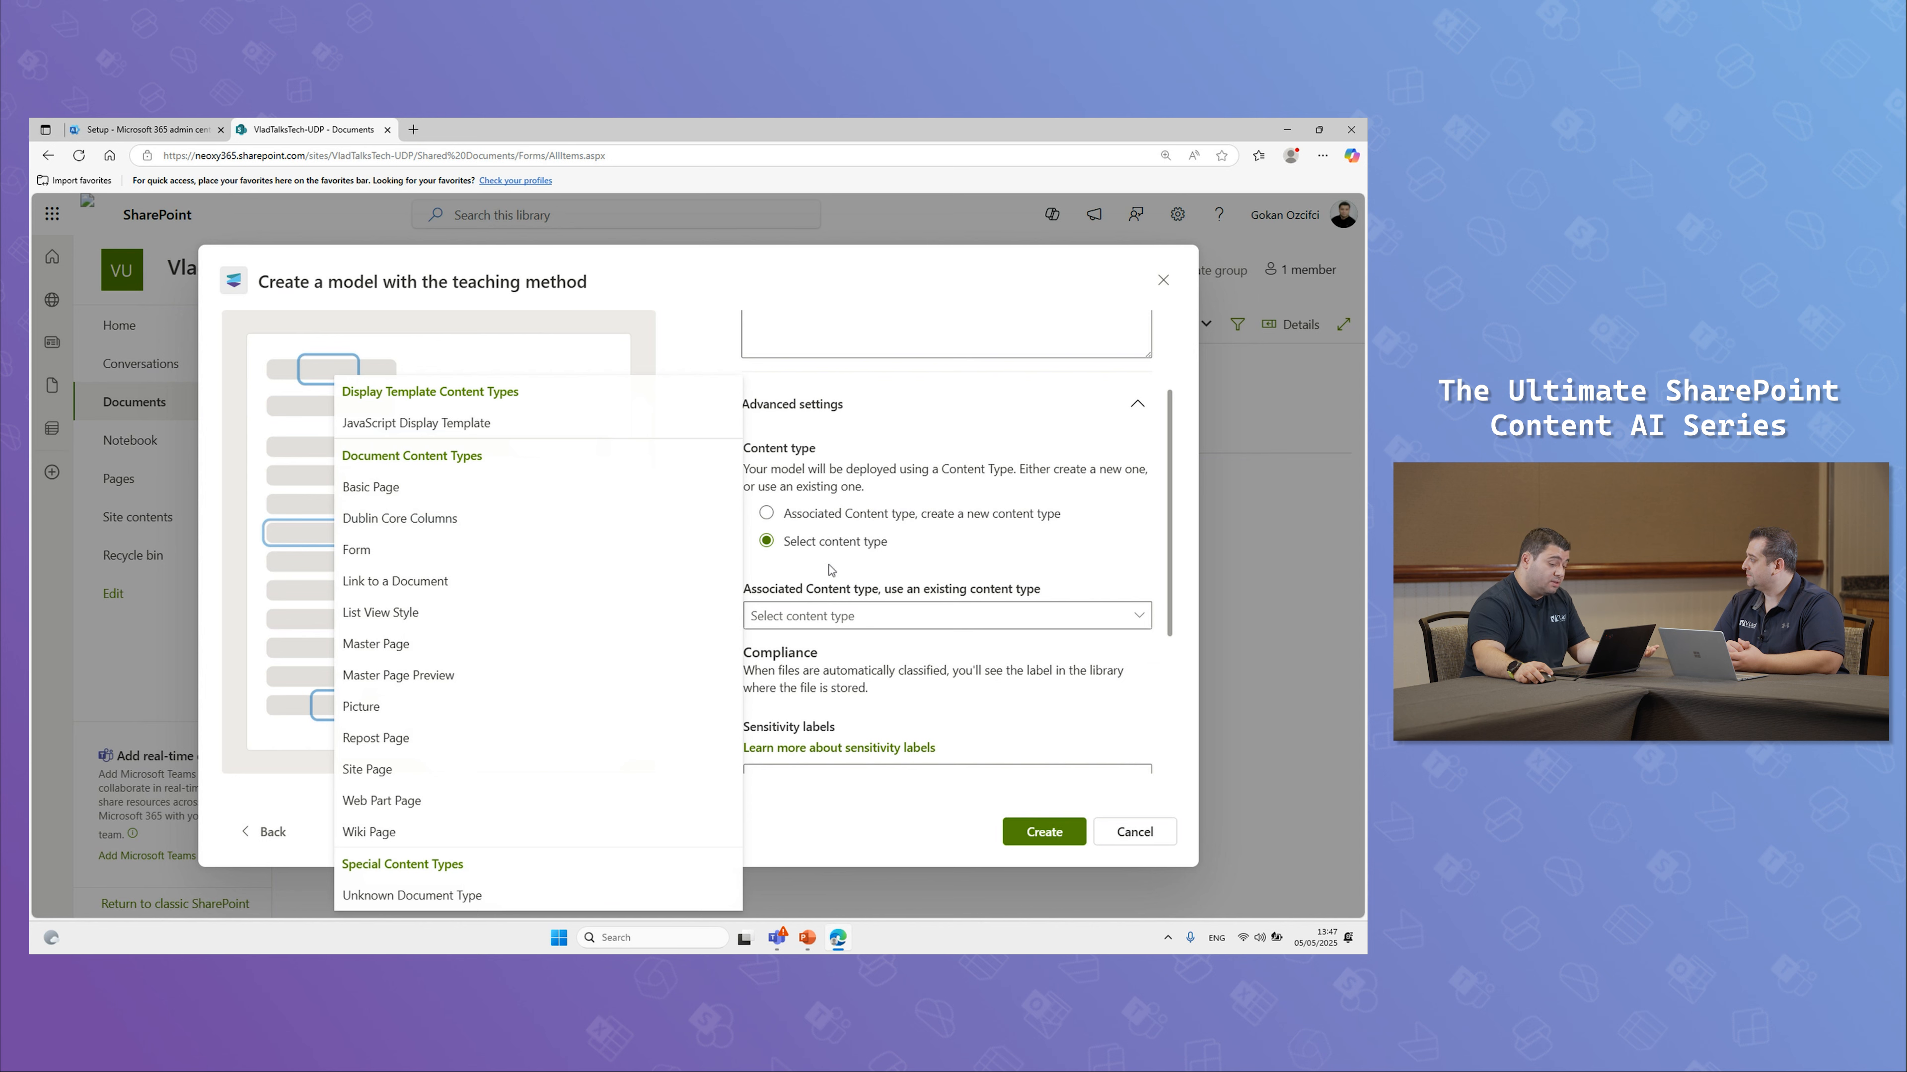
left_click(852, 518)
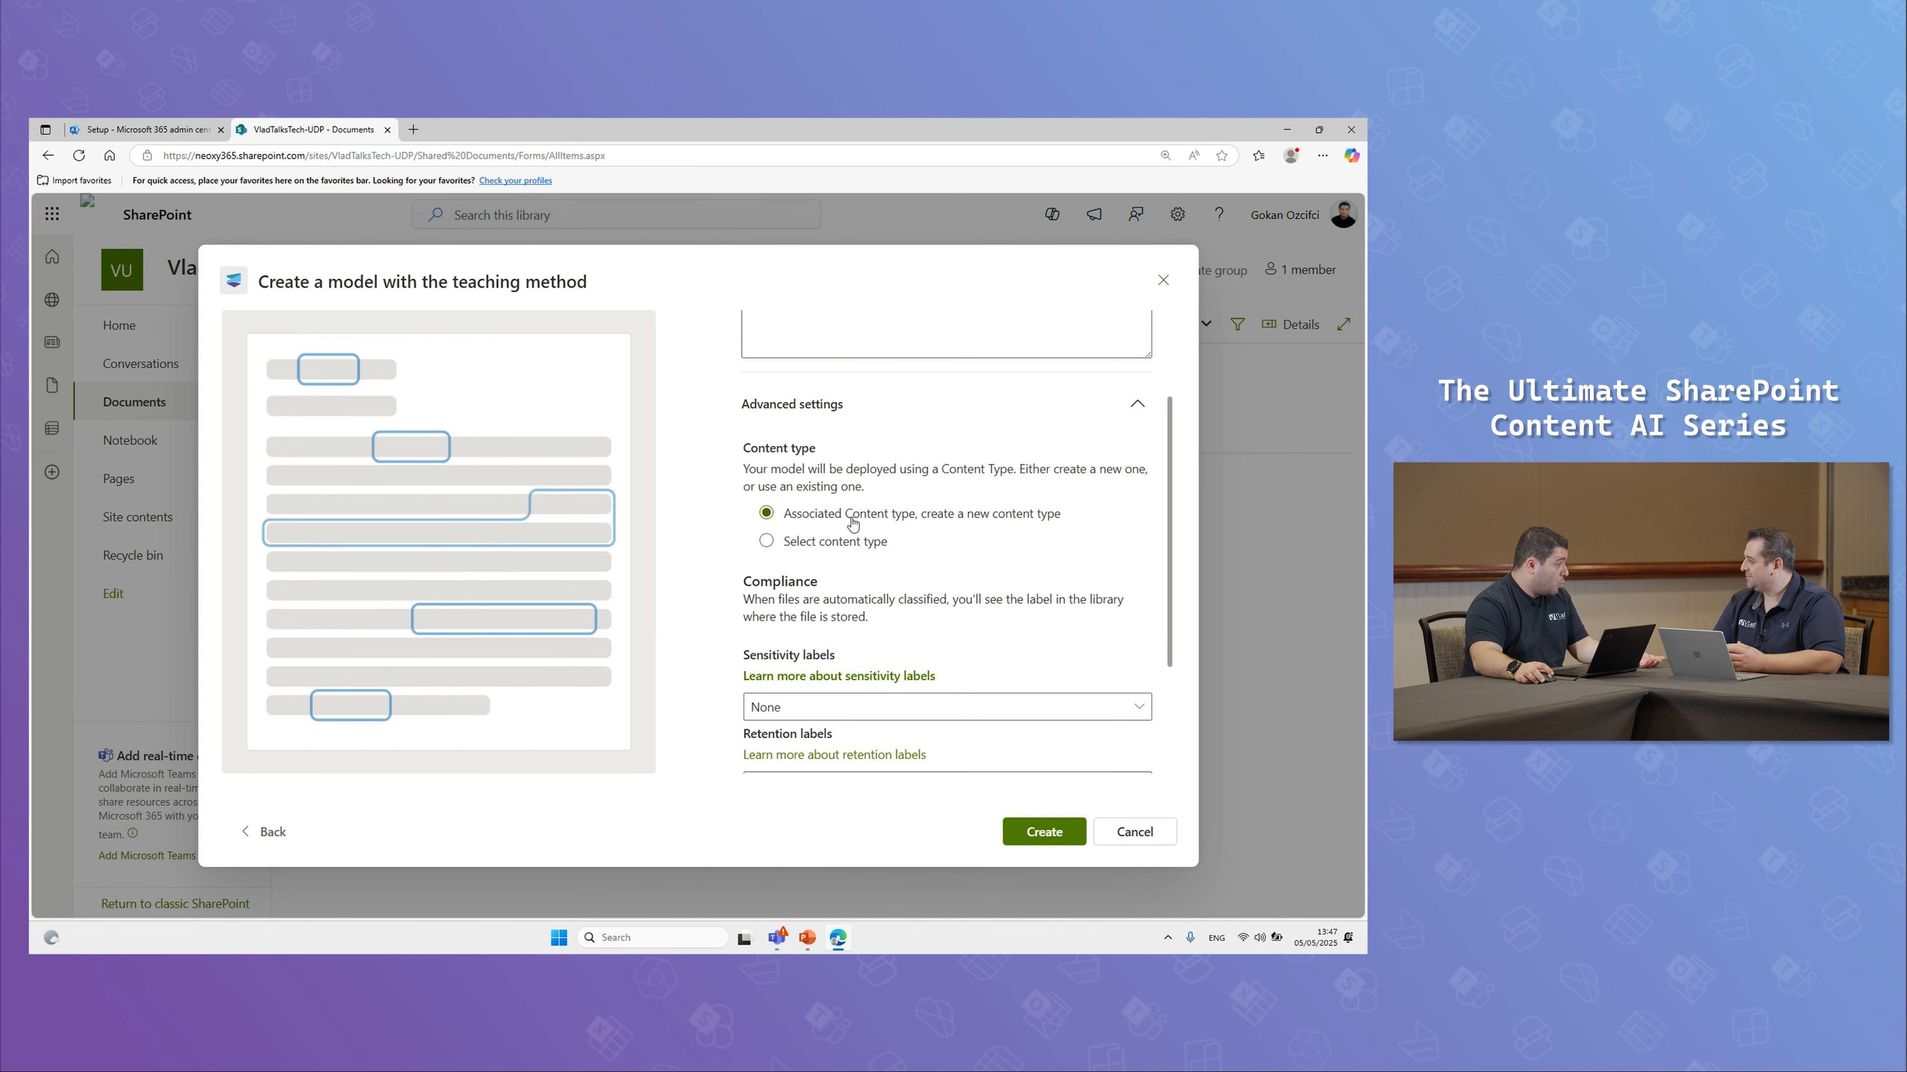
Step: Review the sensitivity labels, try the NEO Customers NTBD retention label and set the retention label back to None
scroll(983, 623, "down", 3)
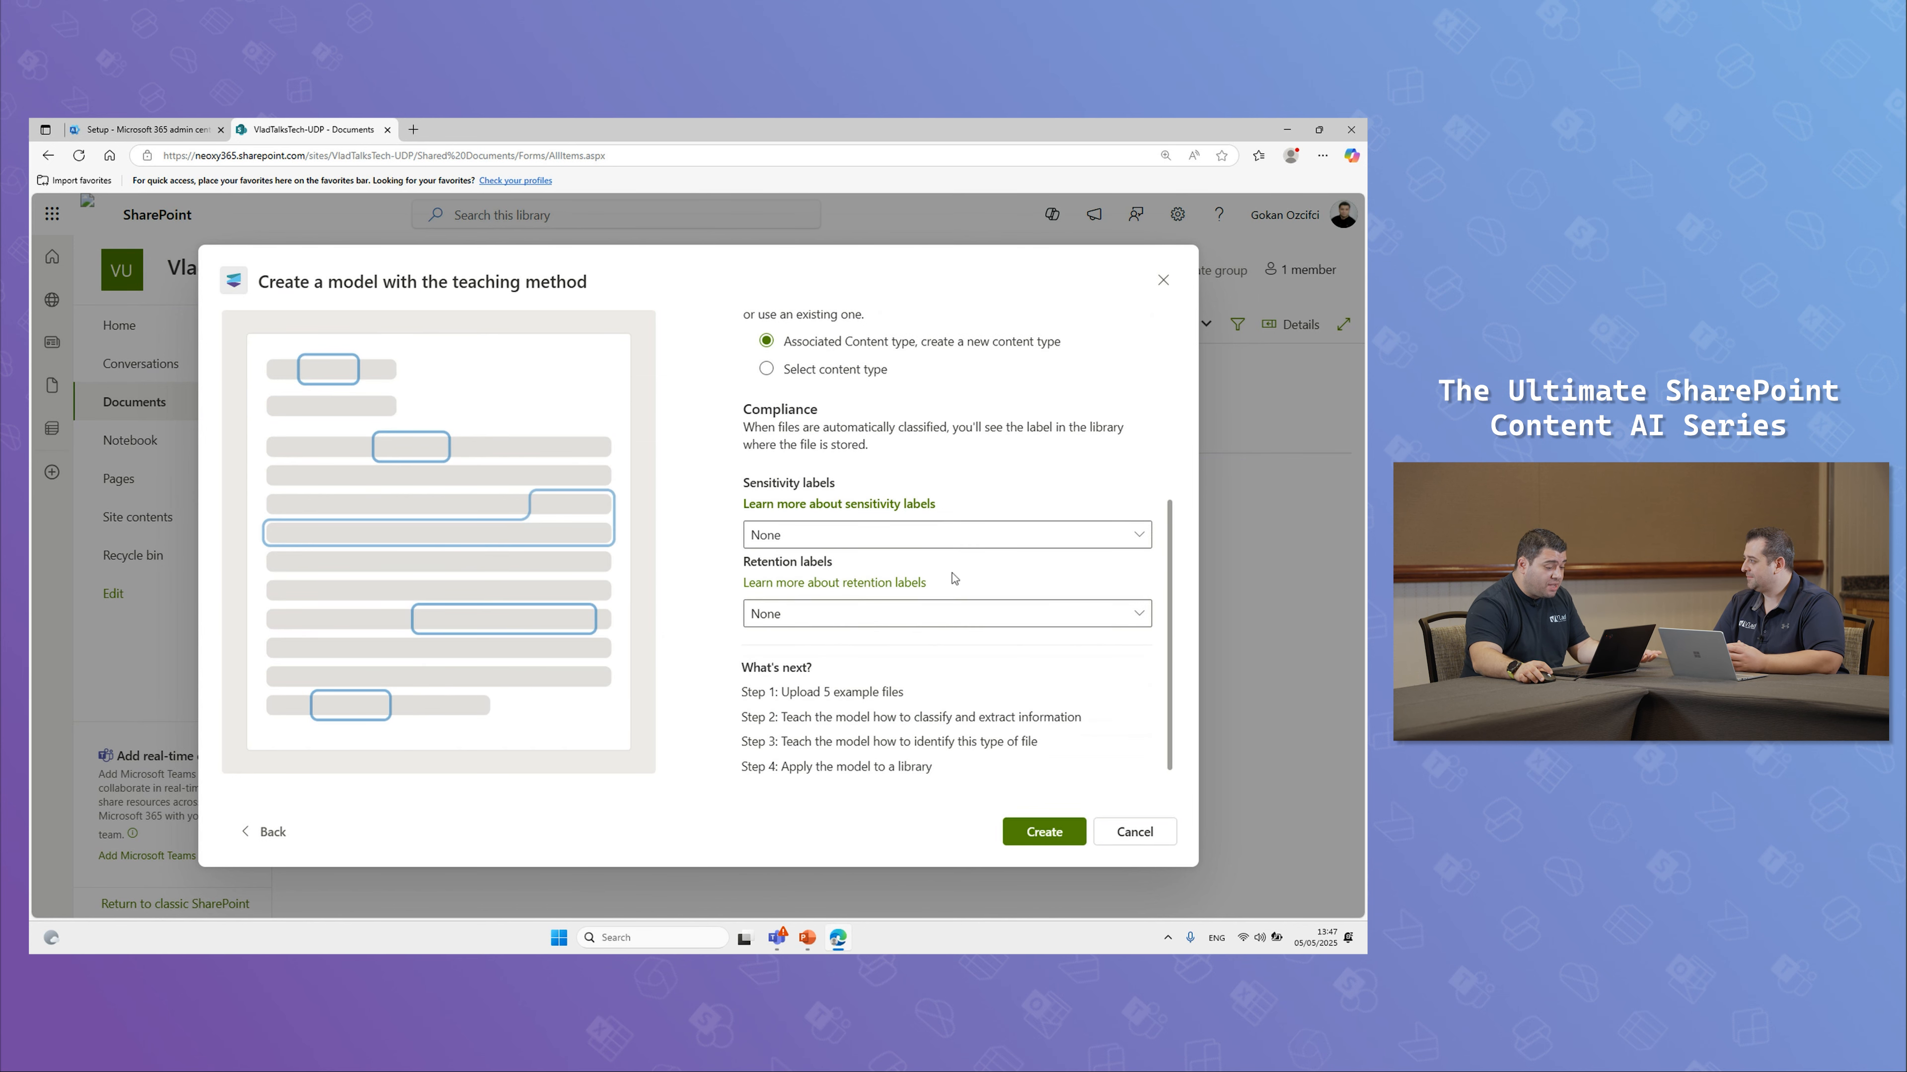
left_click(978, 535)
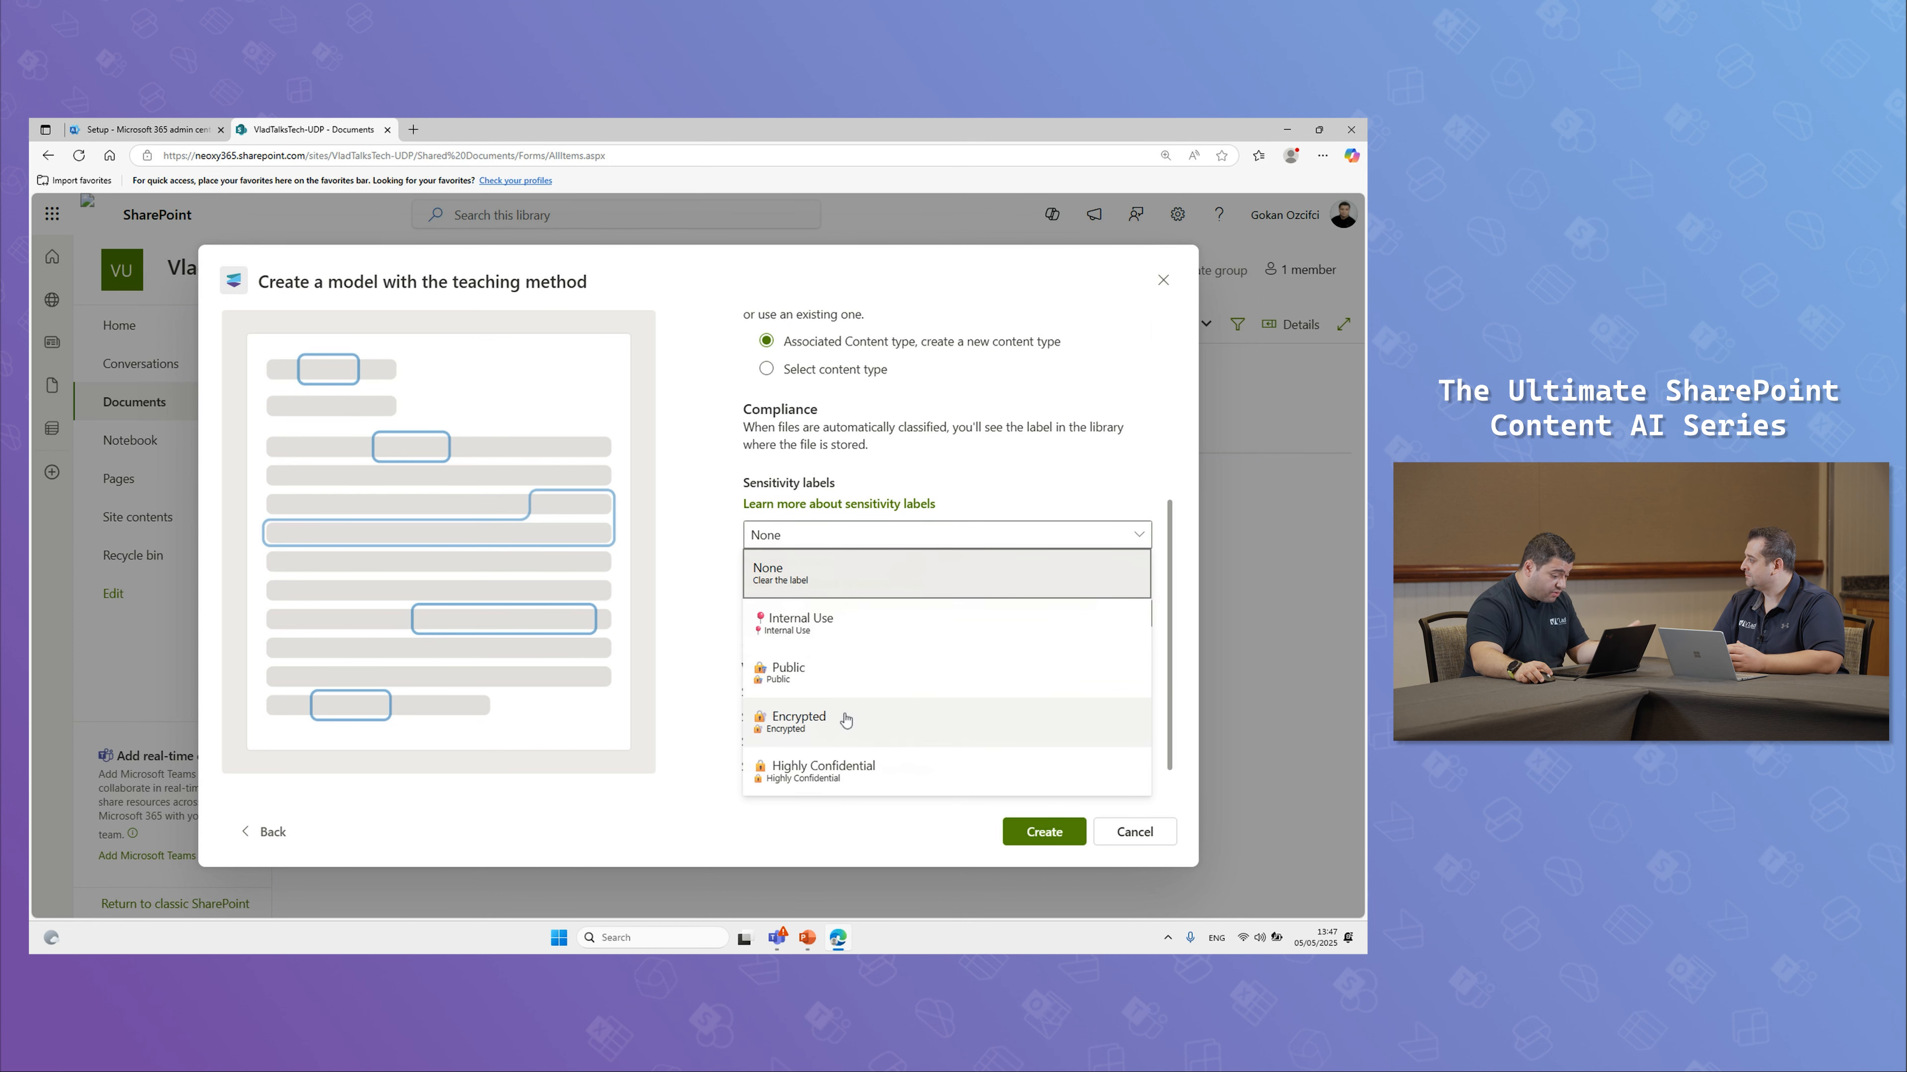
left_click(858, 540)
left_click(893, 619)
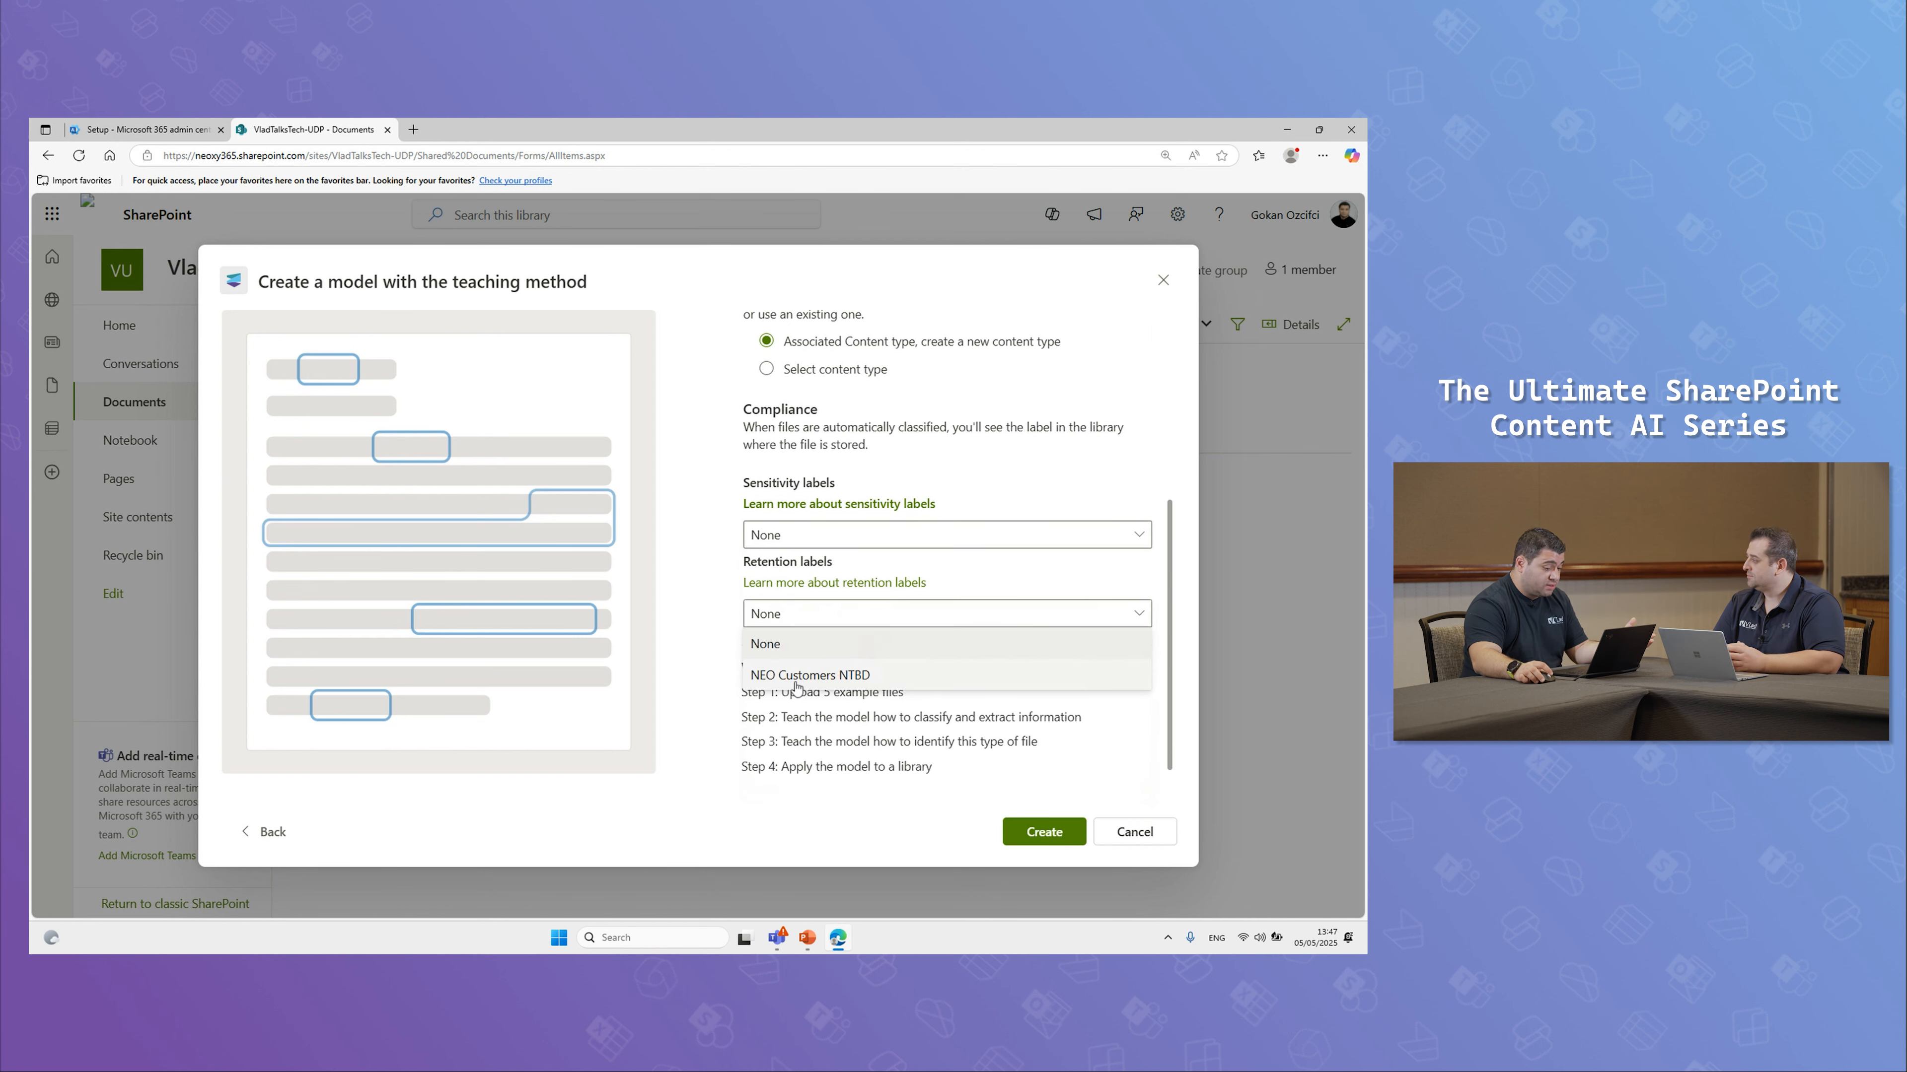
left_click(868, 679)
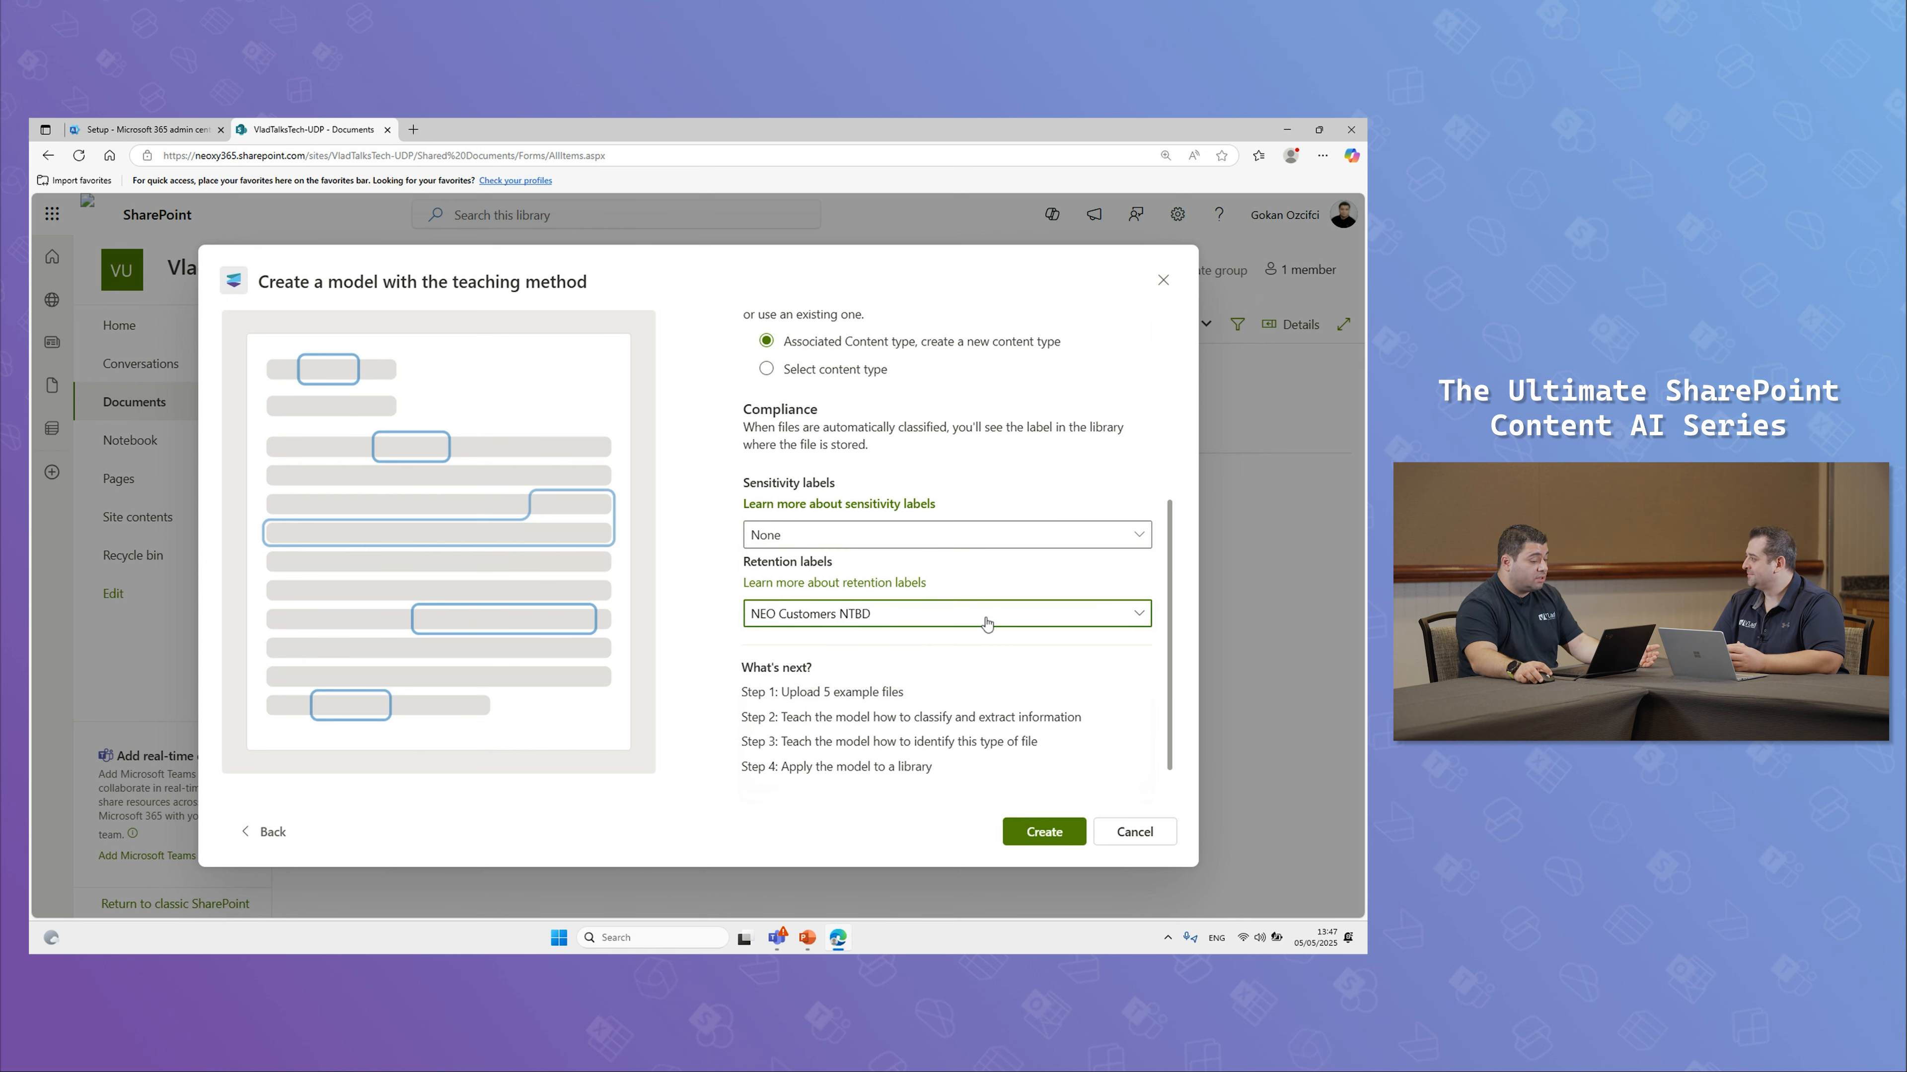
left_click(983, 622)
left_click(822, 647)
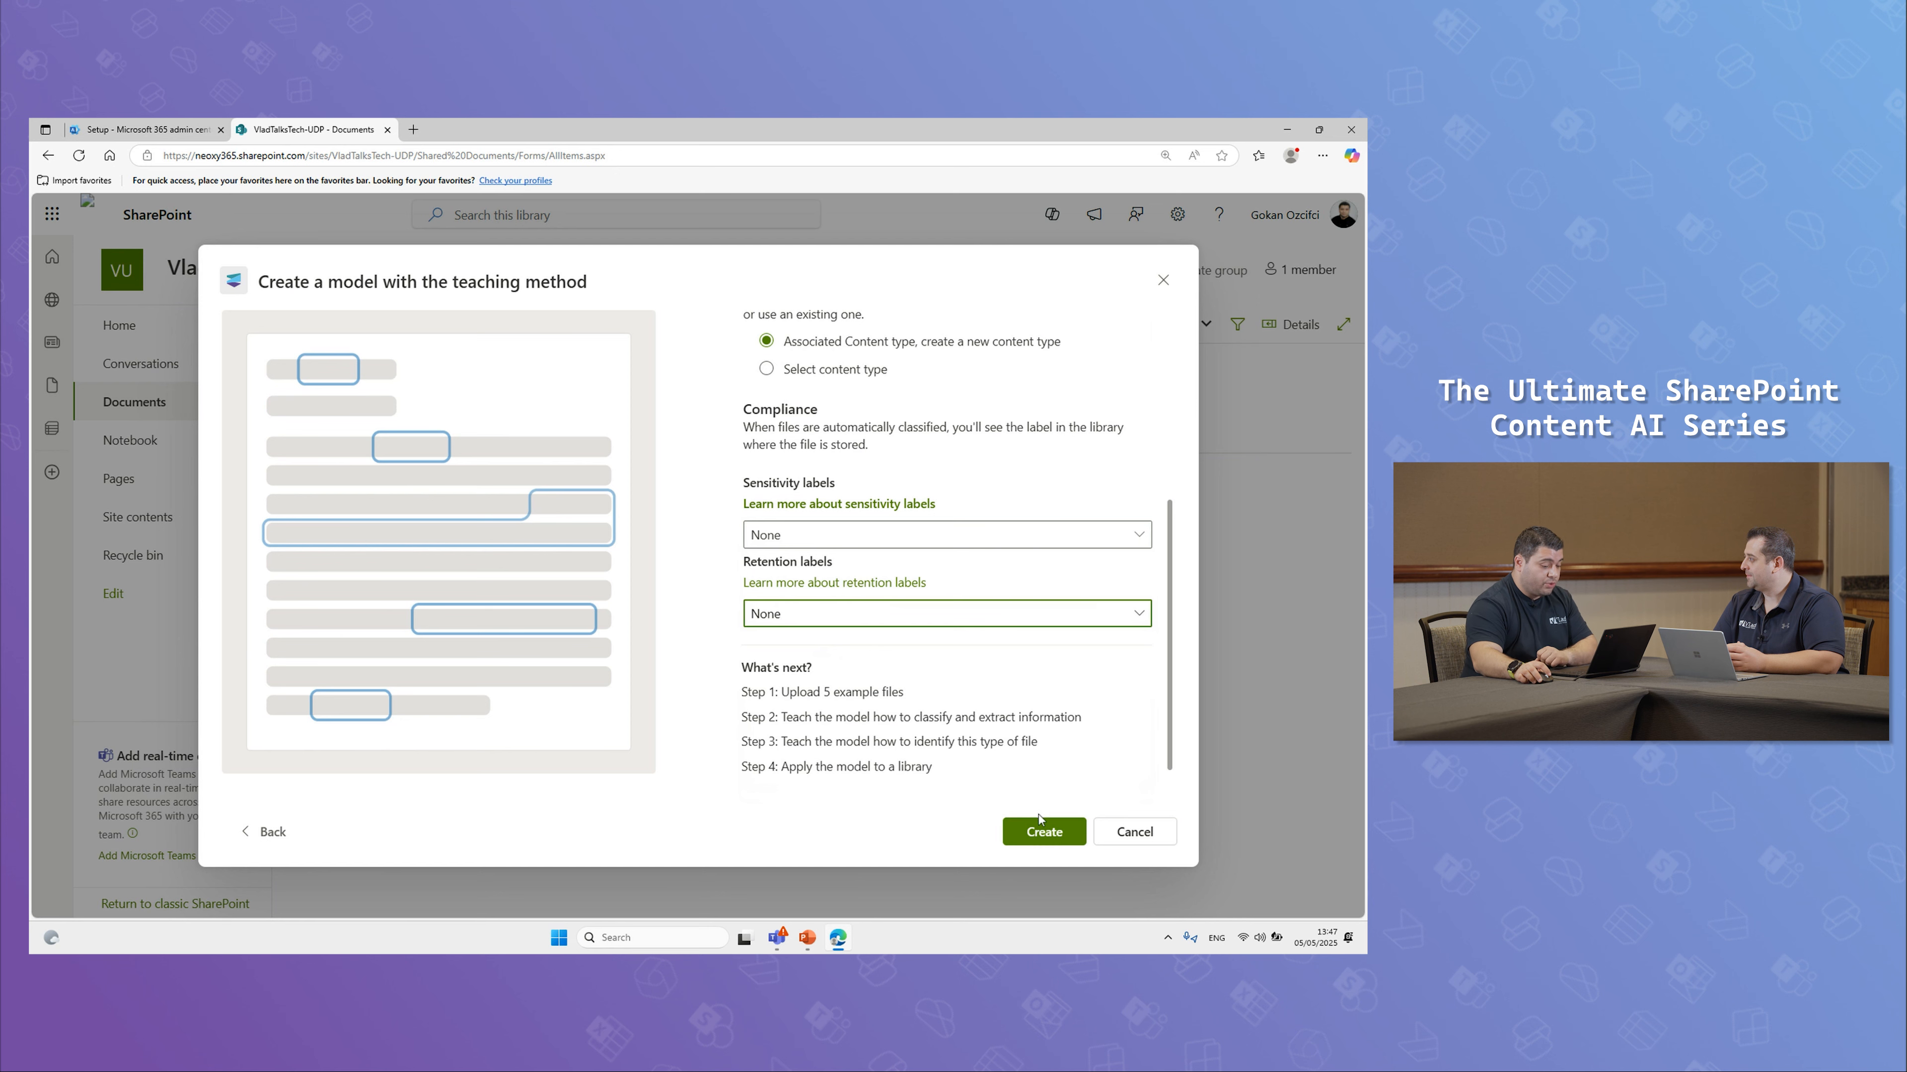
Step: Create the travel expenses model and dismiss the introductory training tour
left_click(1038, 829)
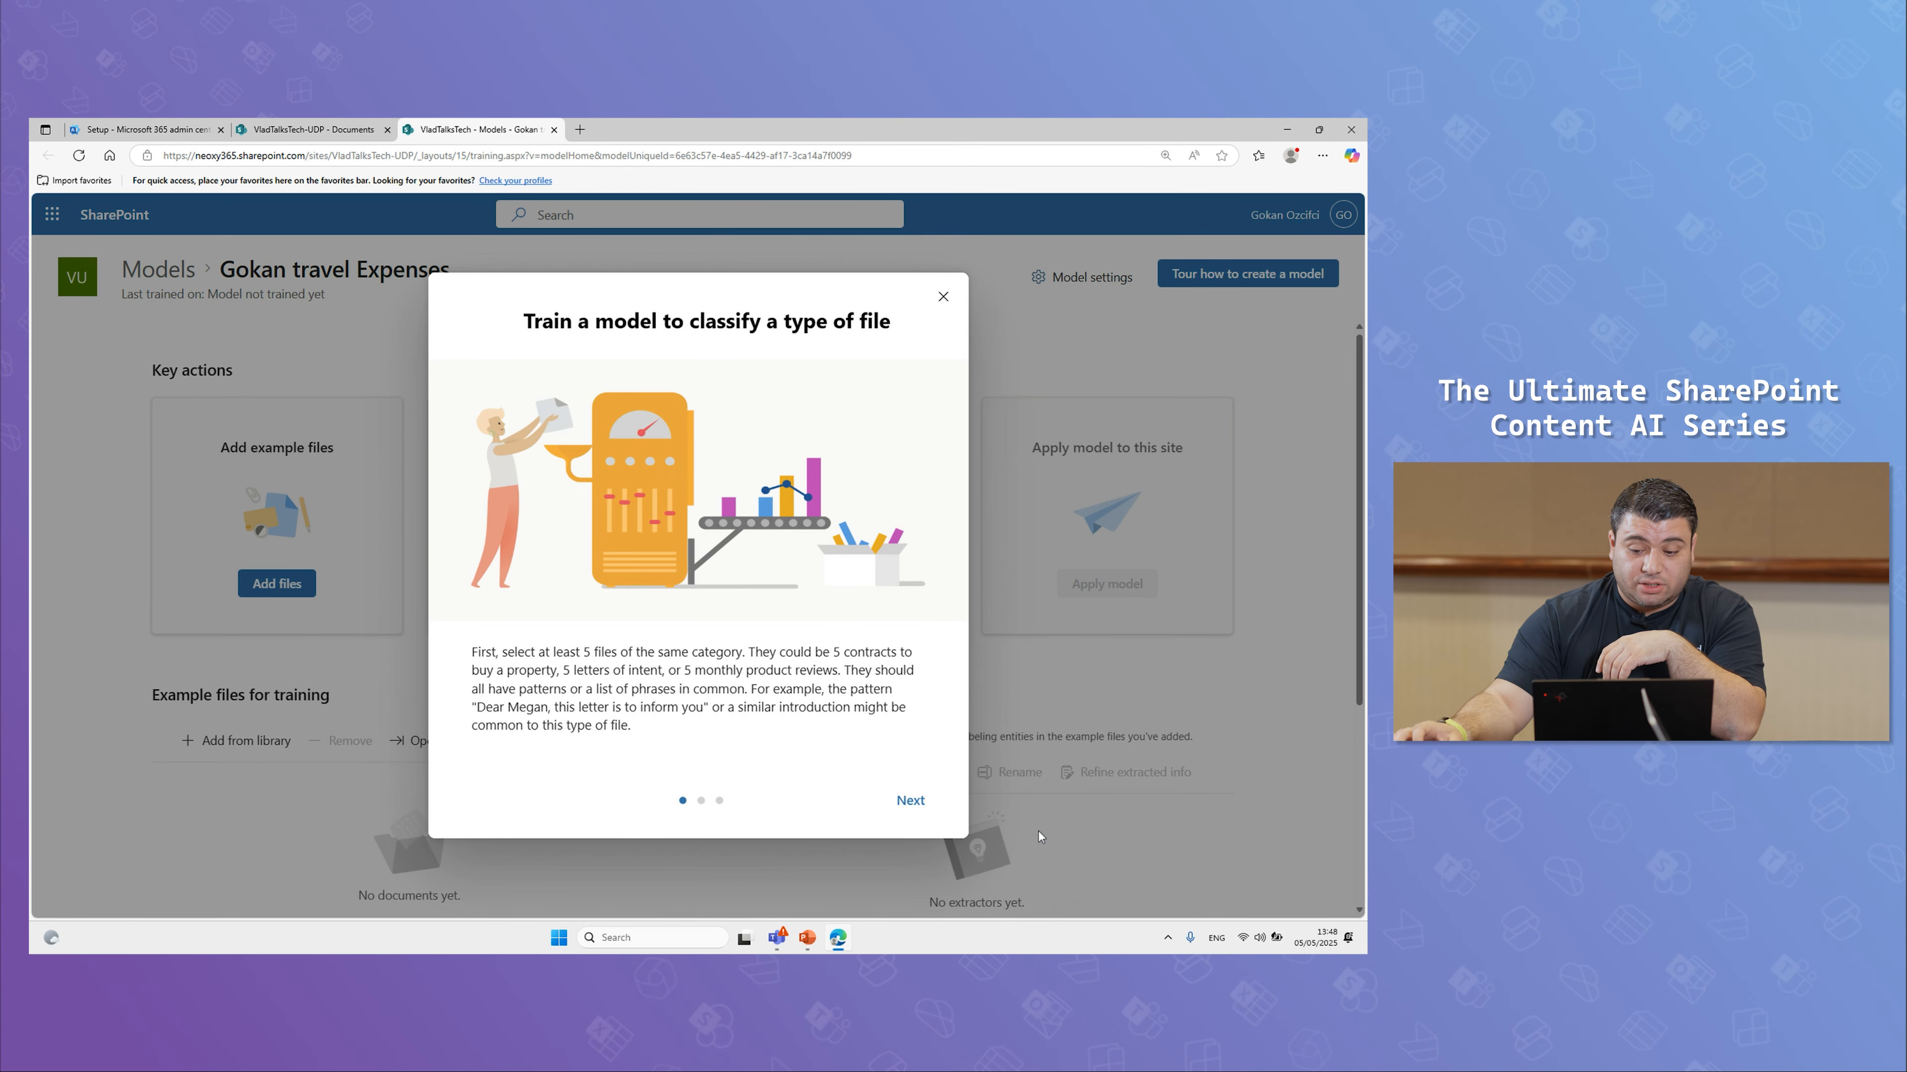
left_click(941, 297)
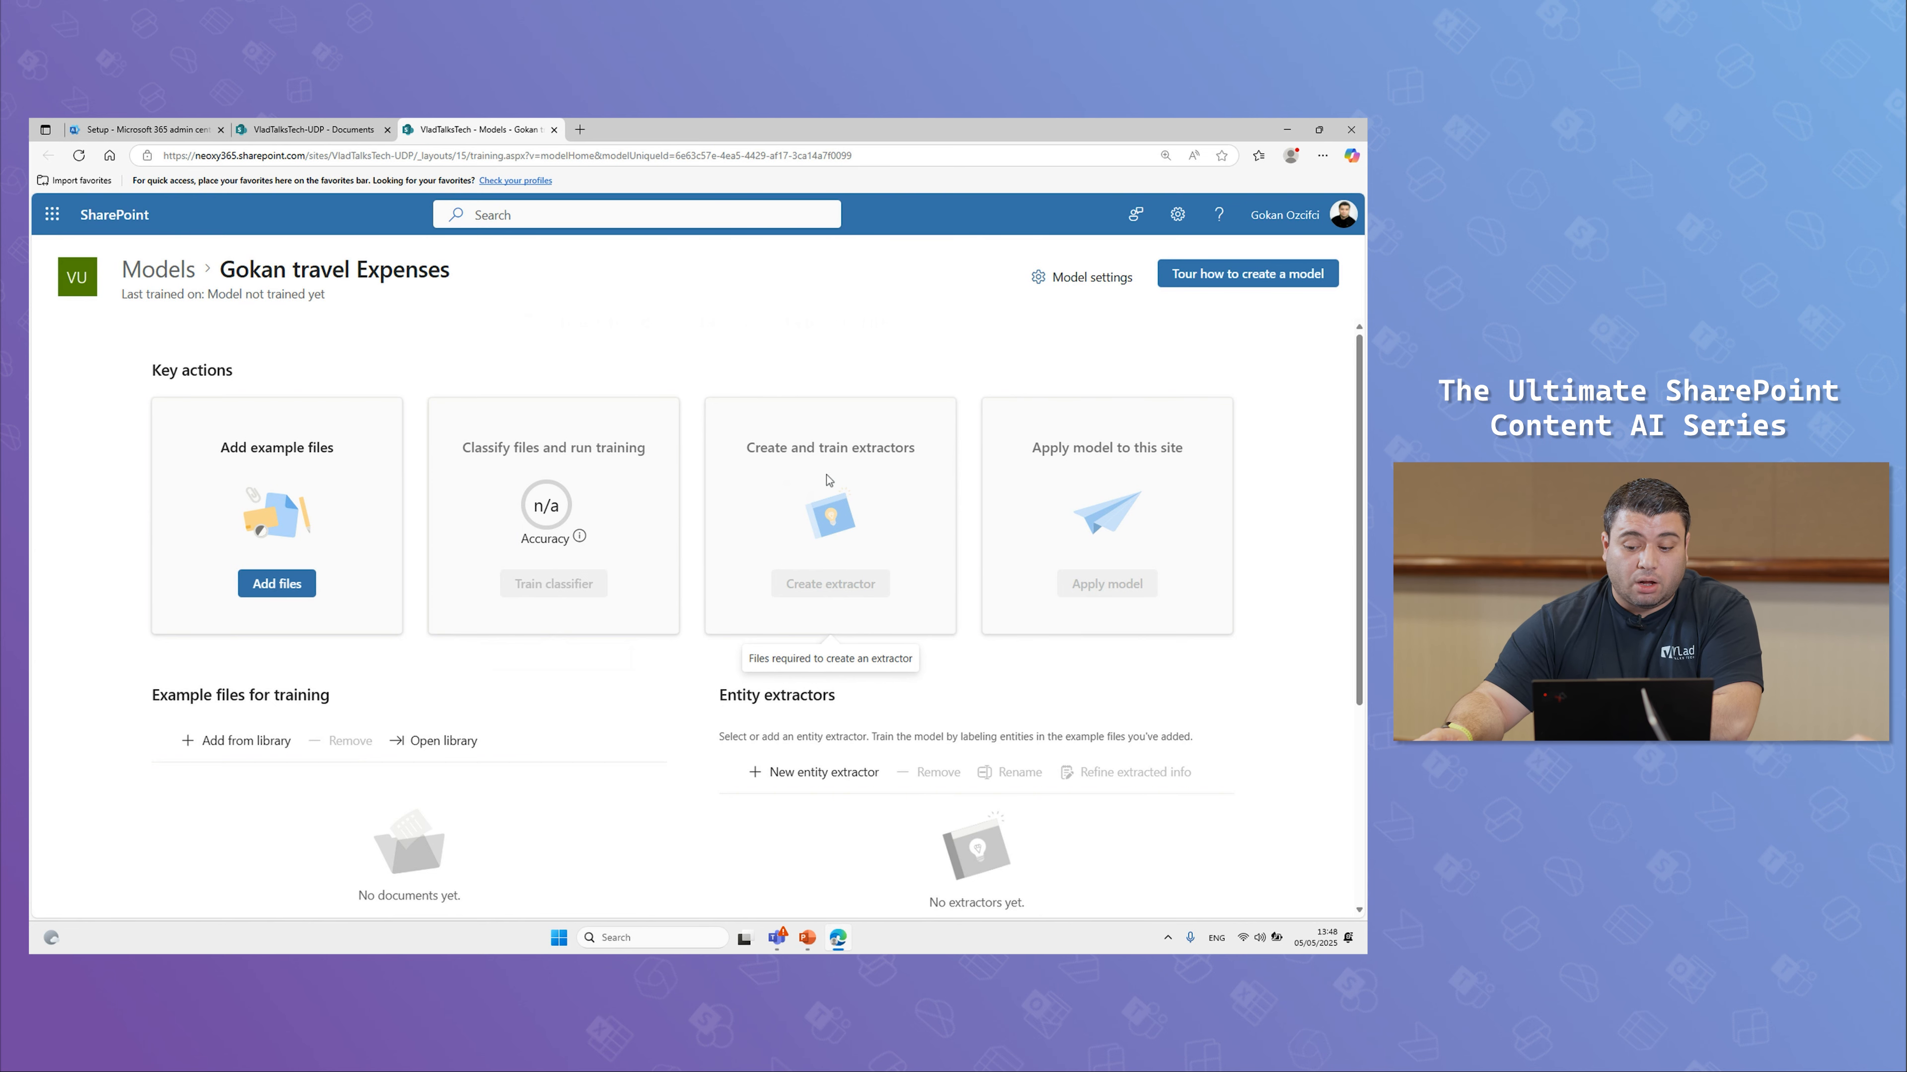
left_click_drag(1150, 447, 1175, 463)
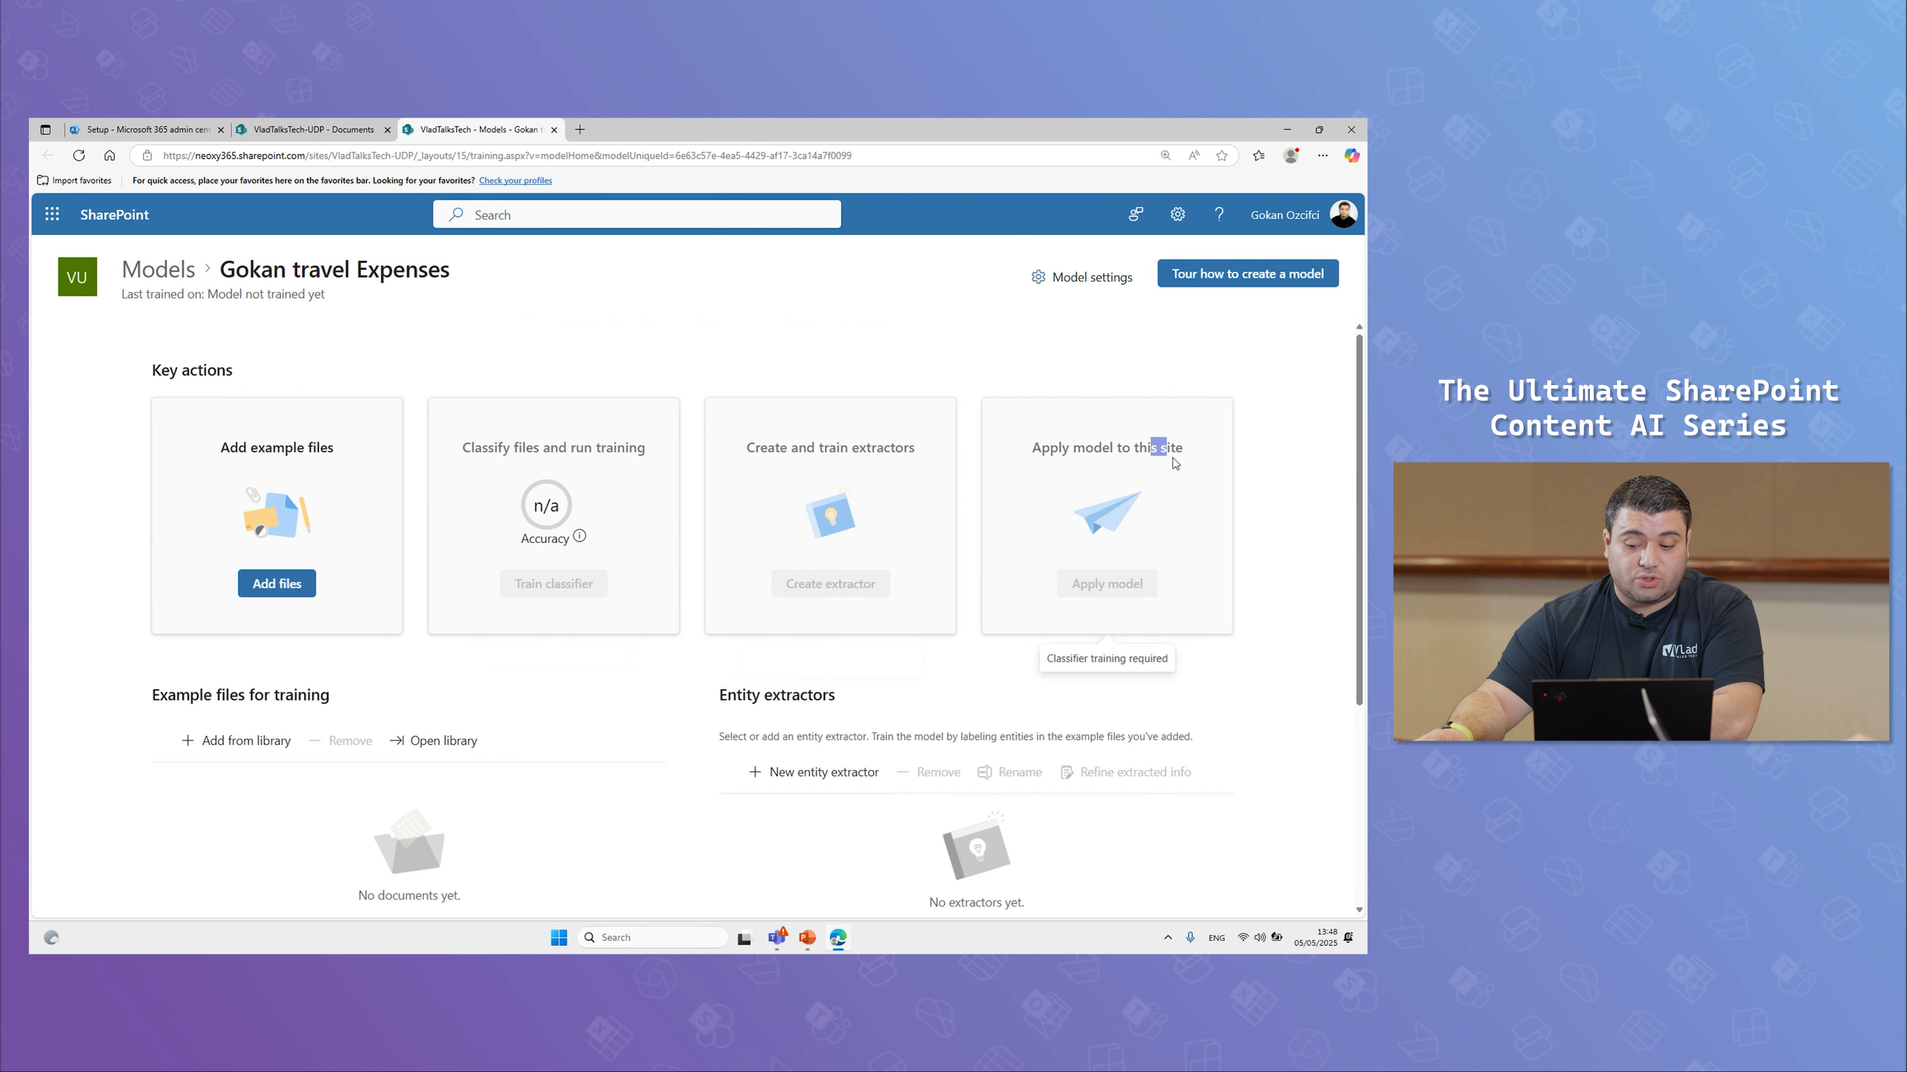
Step: Upload the five Uber PDFs from the 01 UBER folder in Microsoft Syntex and add them as the model's example files
left_click(262, 592)
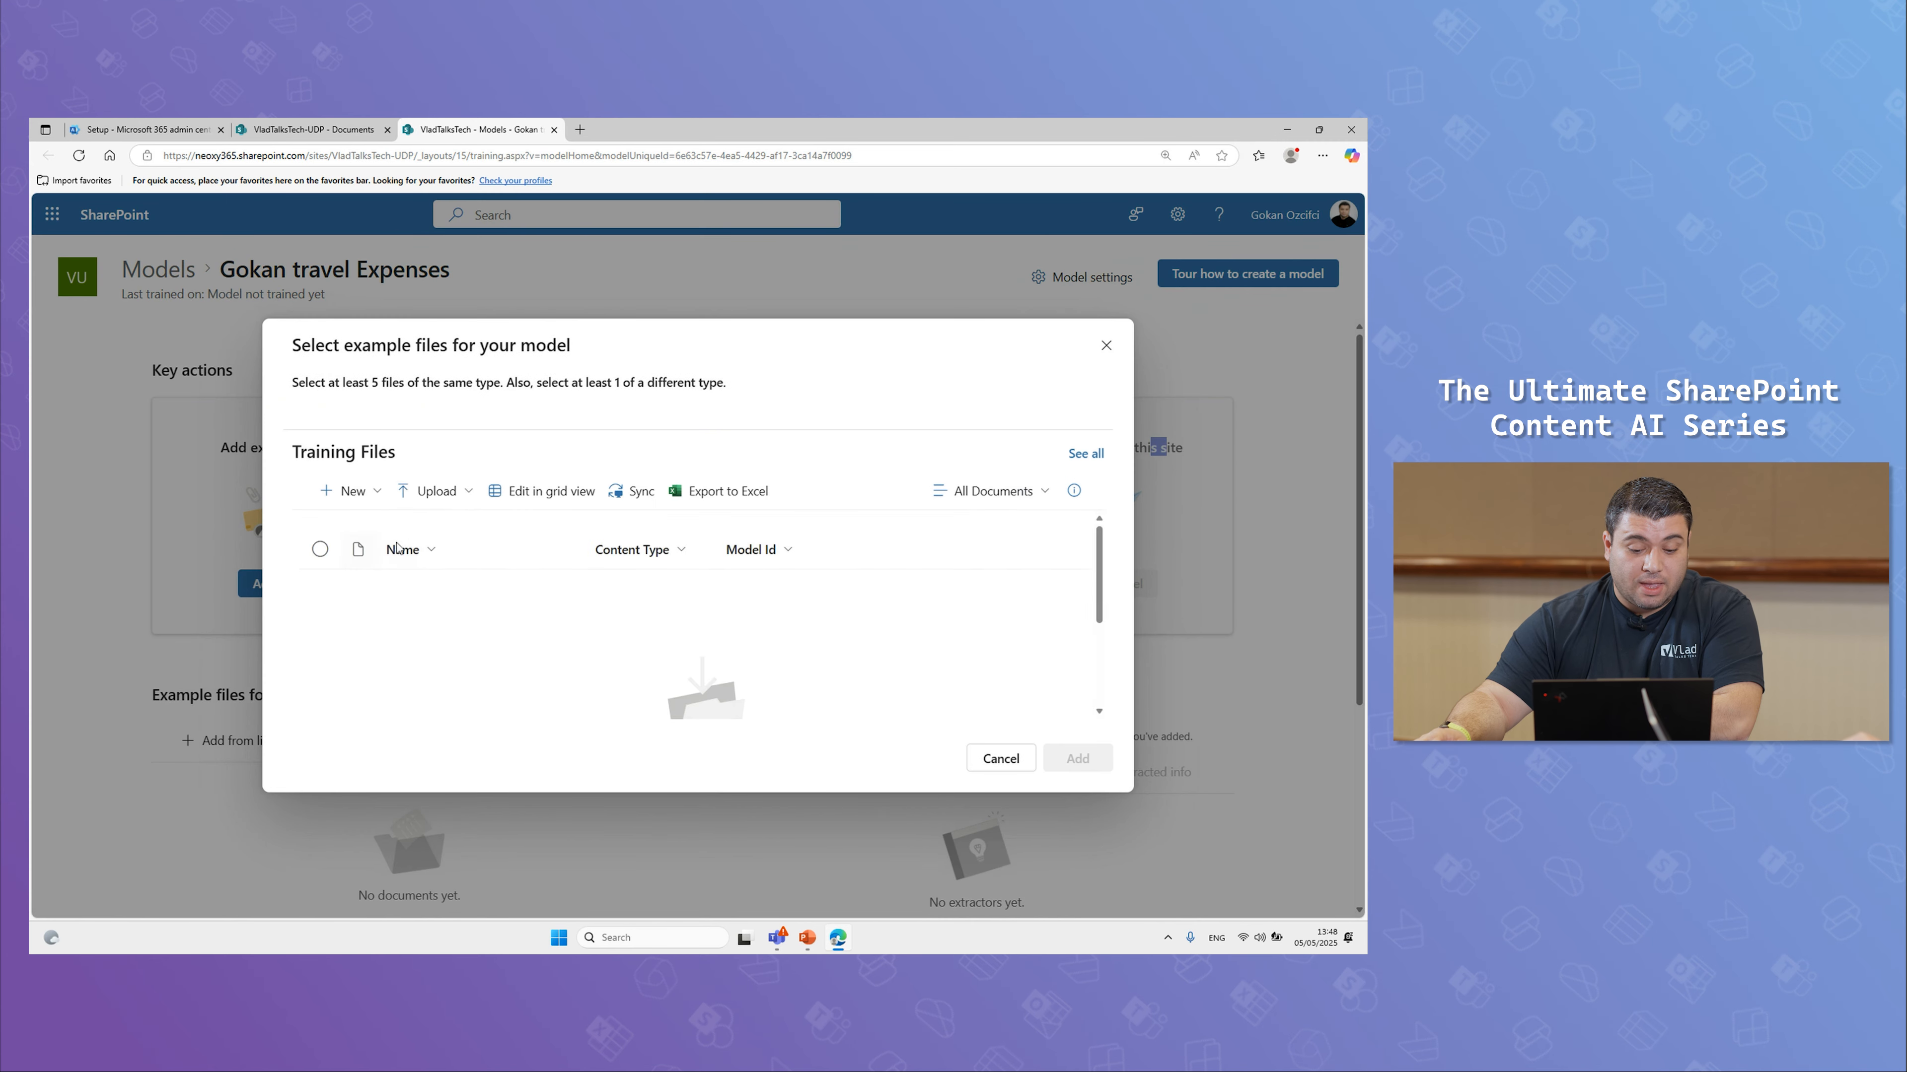
left_click(428, 491)
left_click(450, 539)
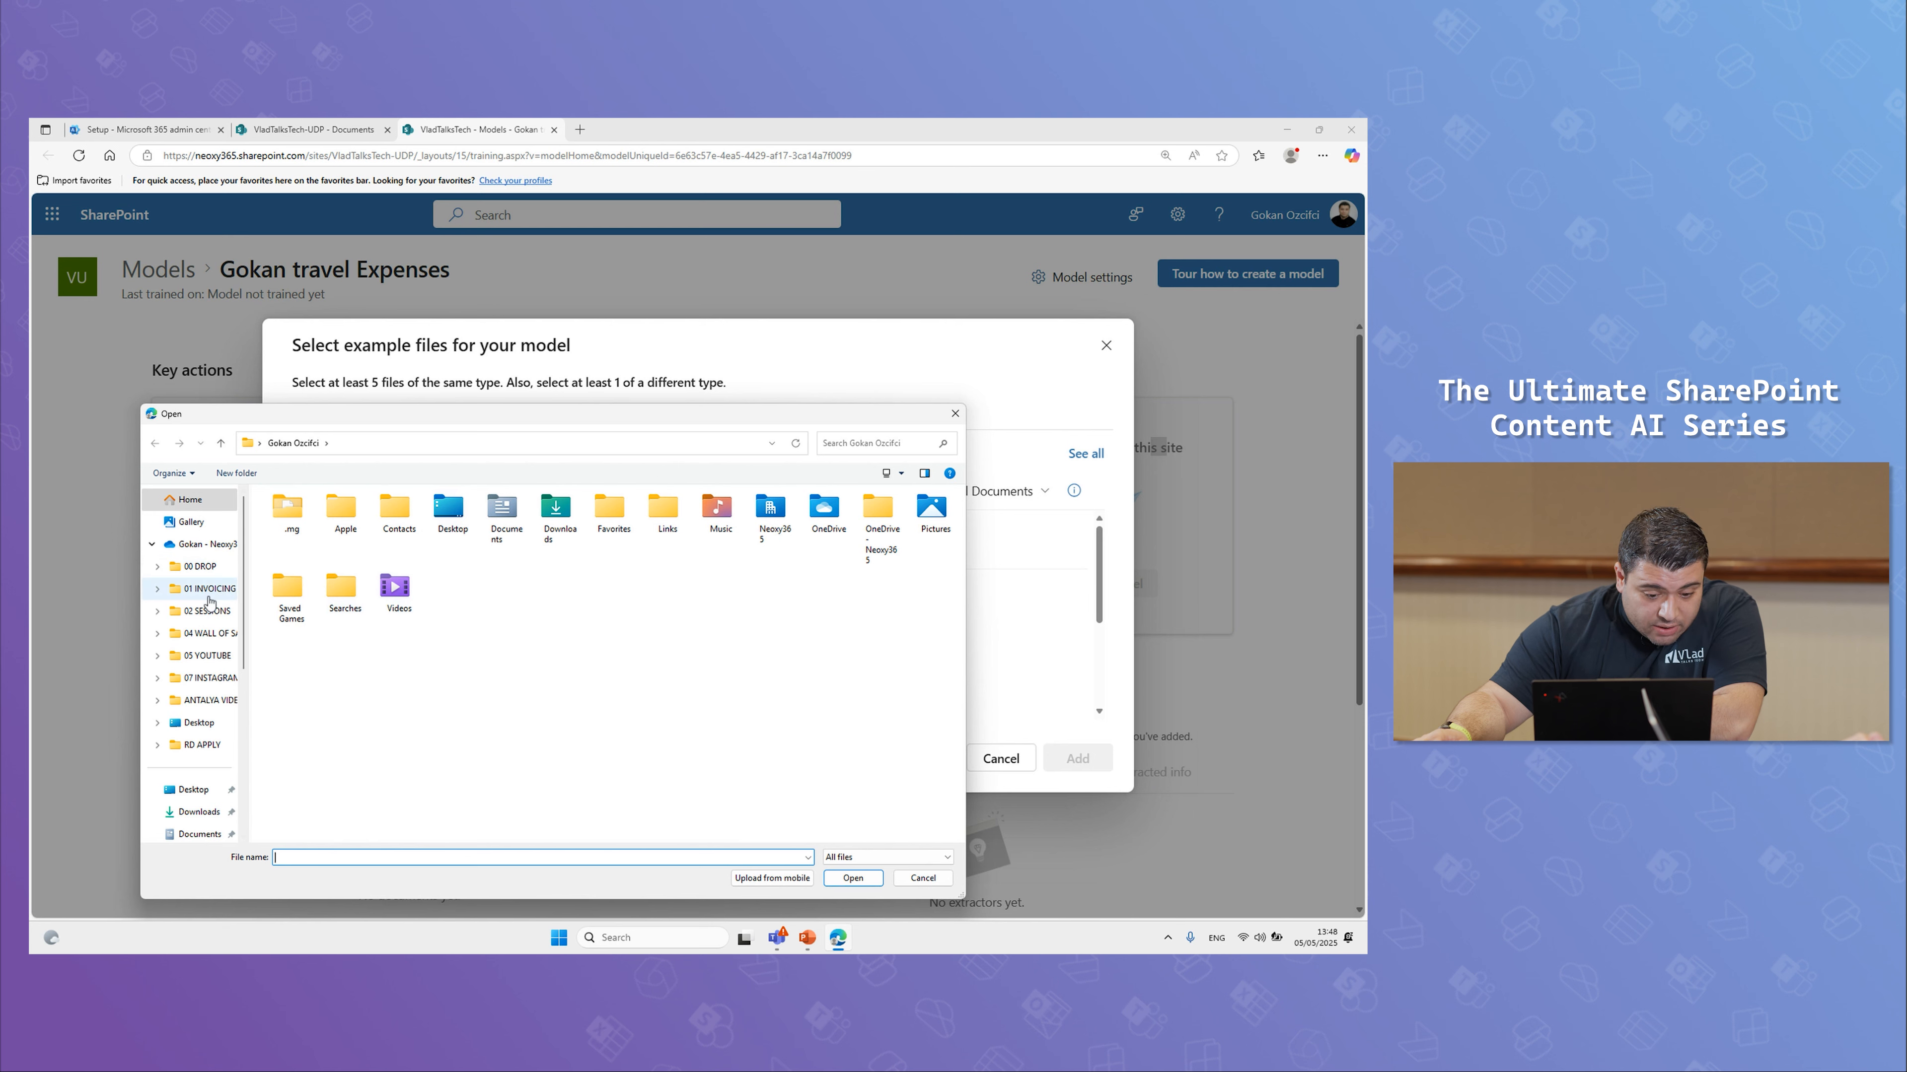
left_click(207, 612)
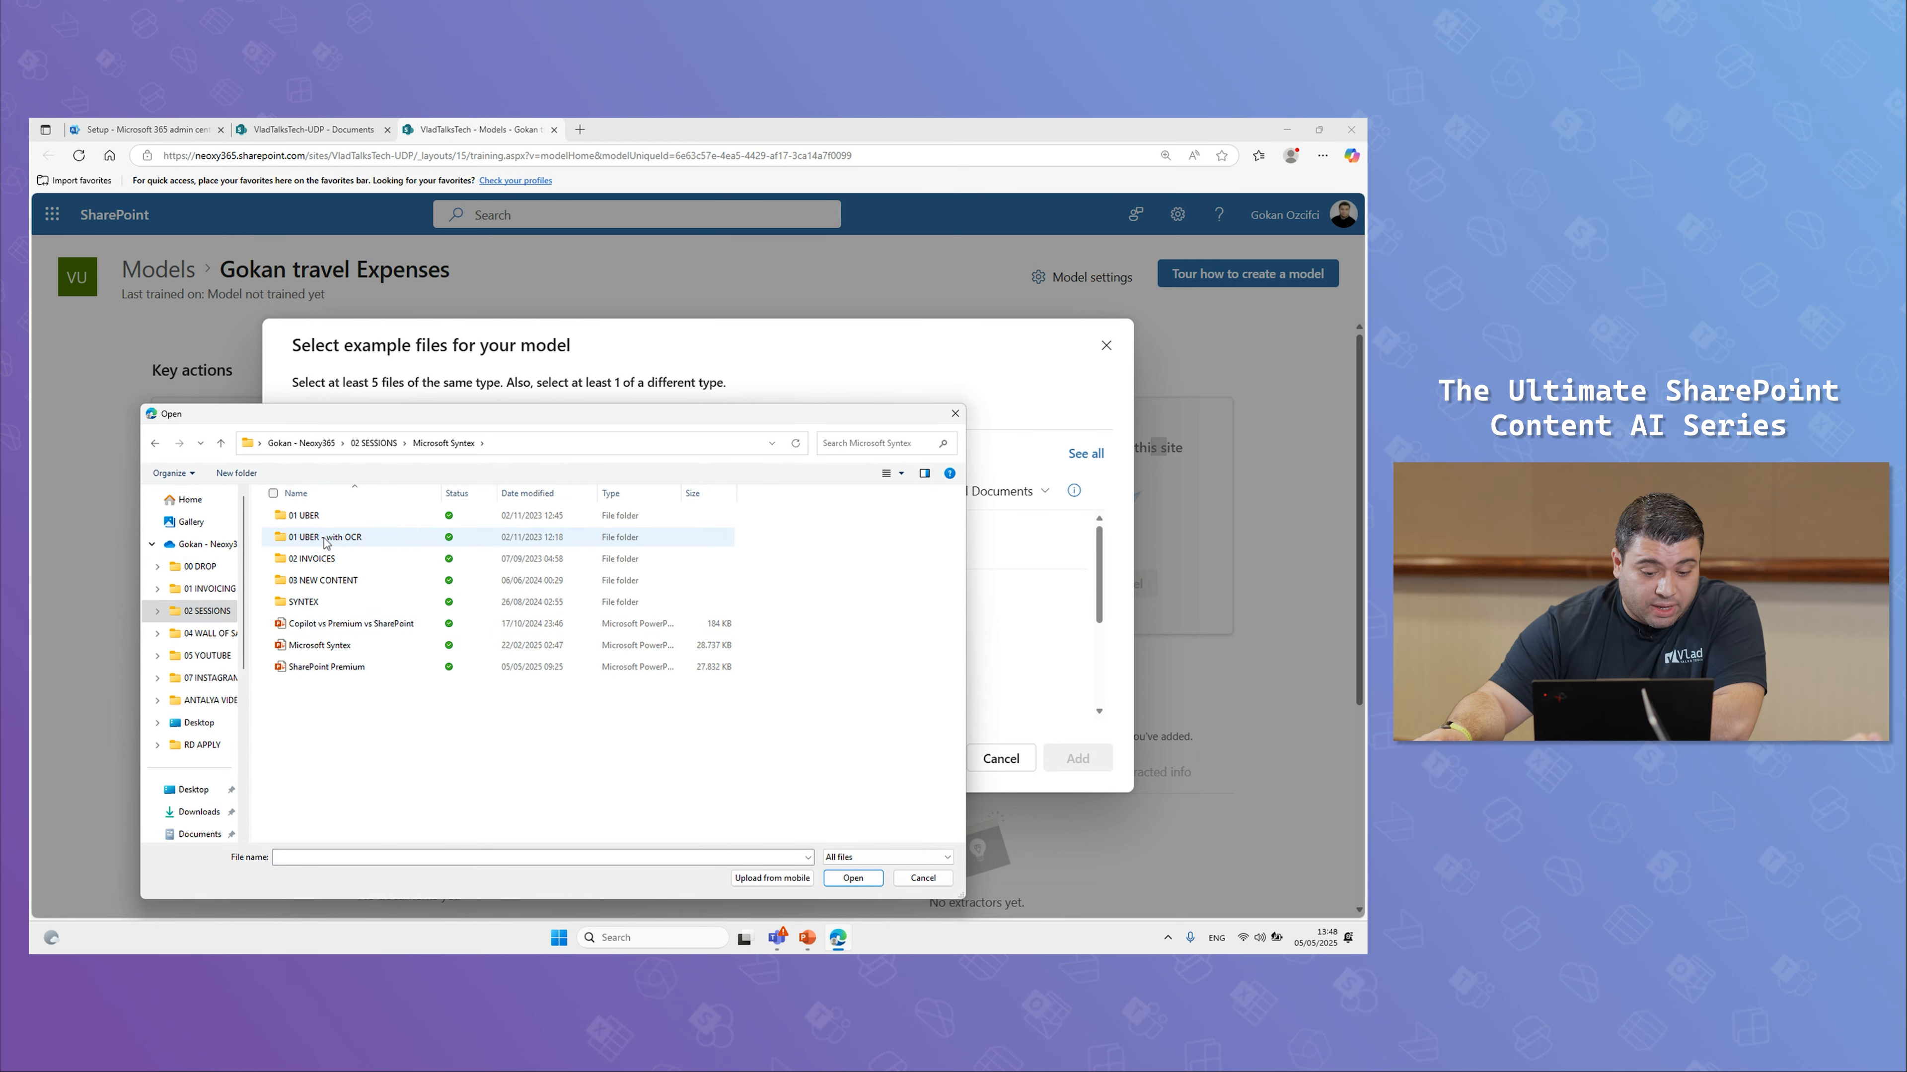
double_click(304, 516)
left_click_drag(380, 705, 275, 509)
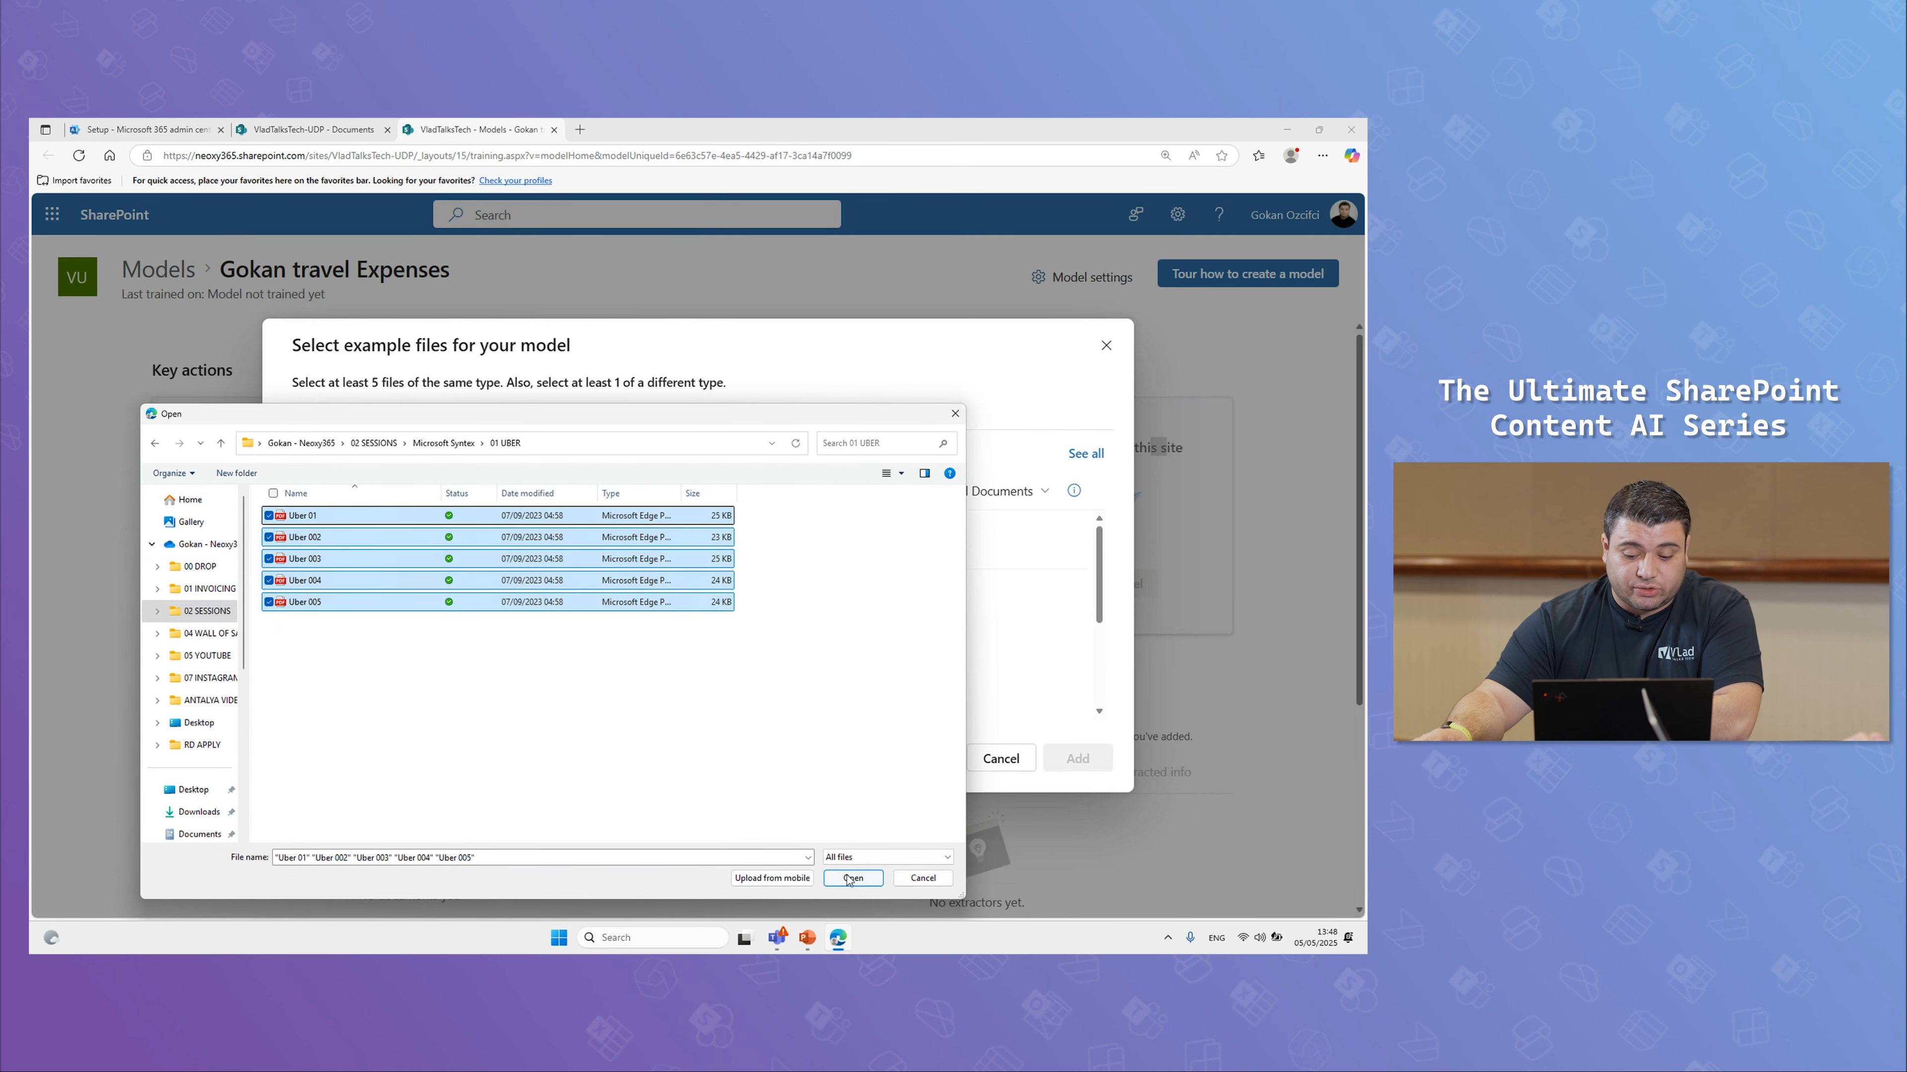
left_click(851, 878)
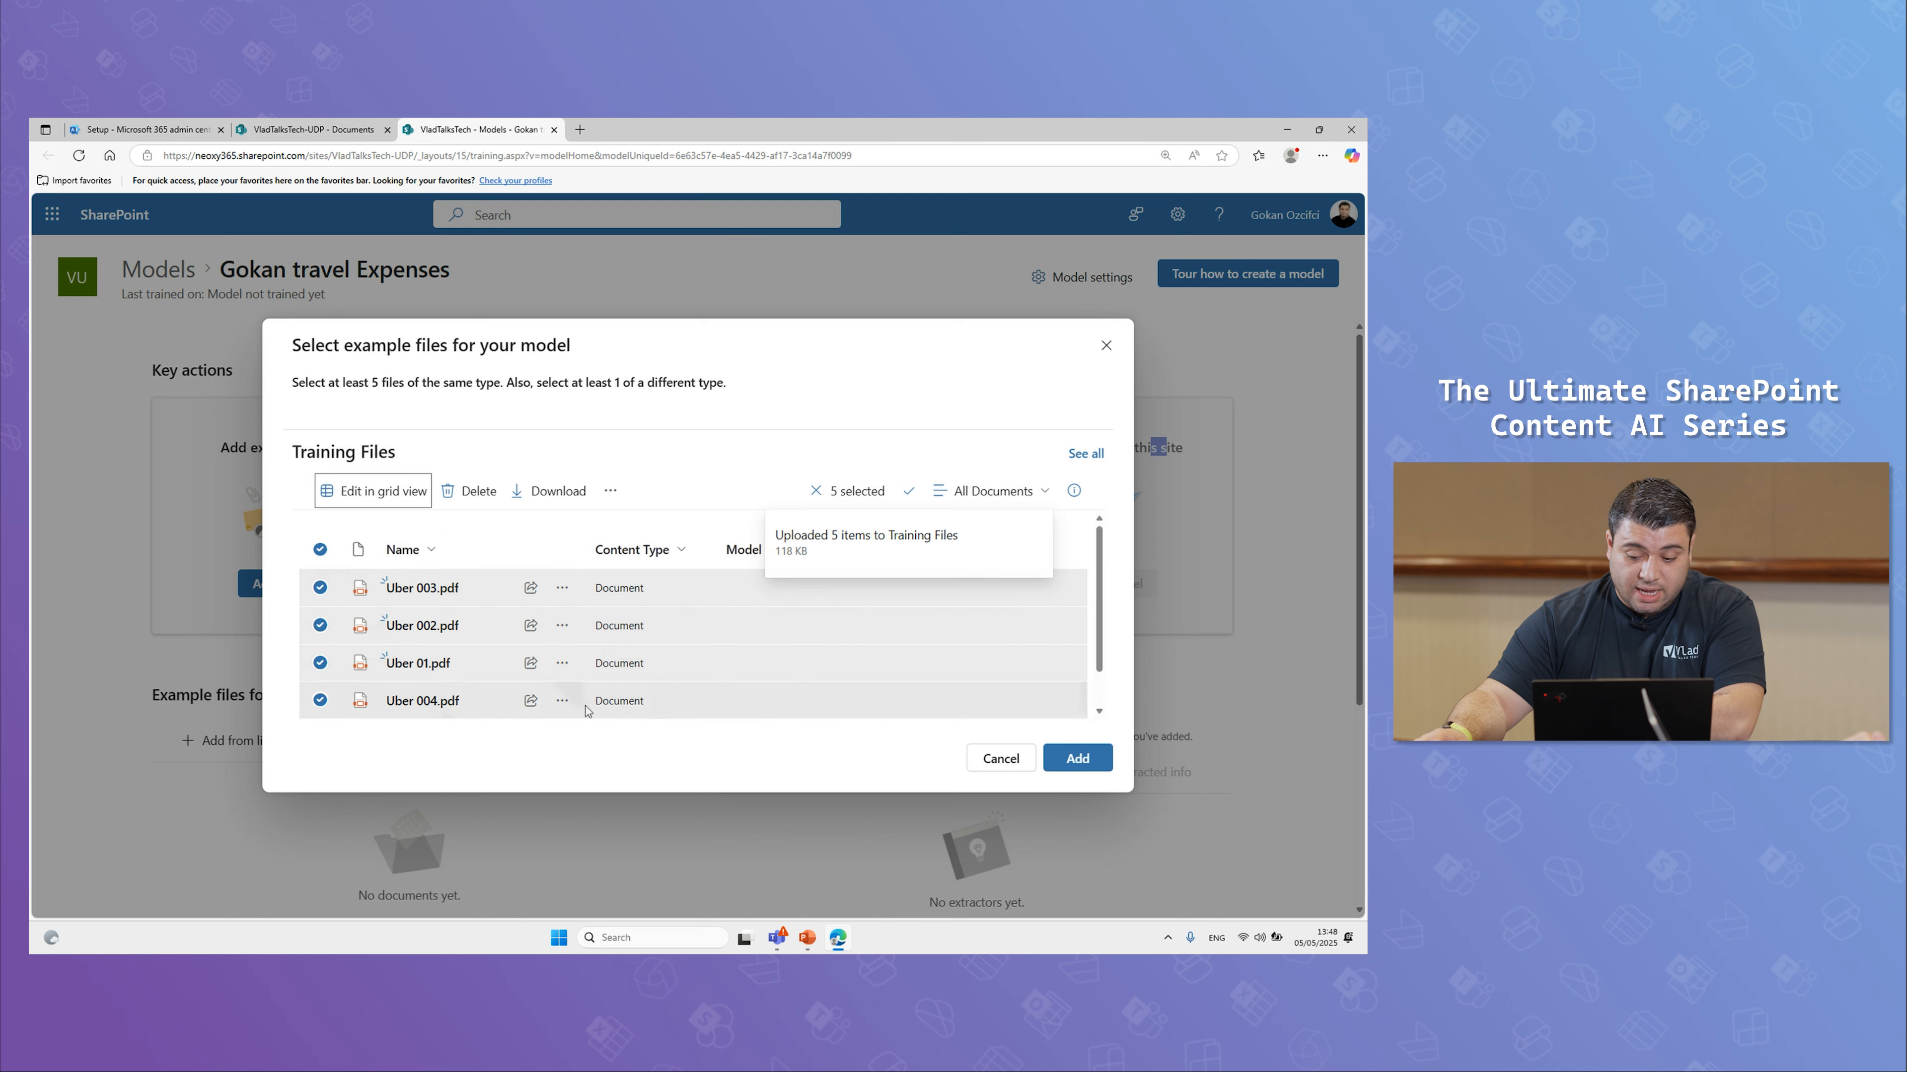
left_click(1088, 759)
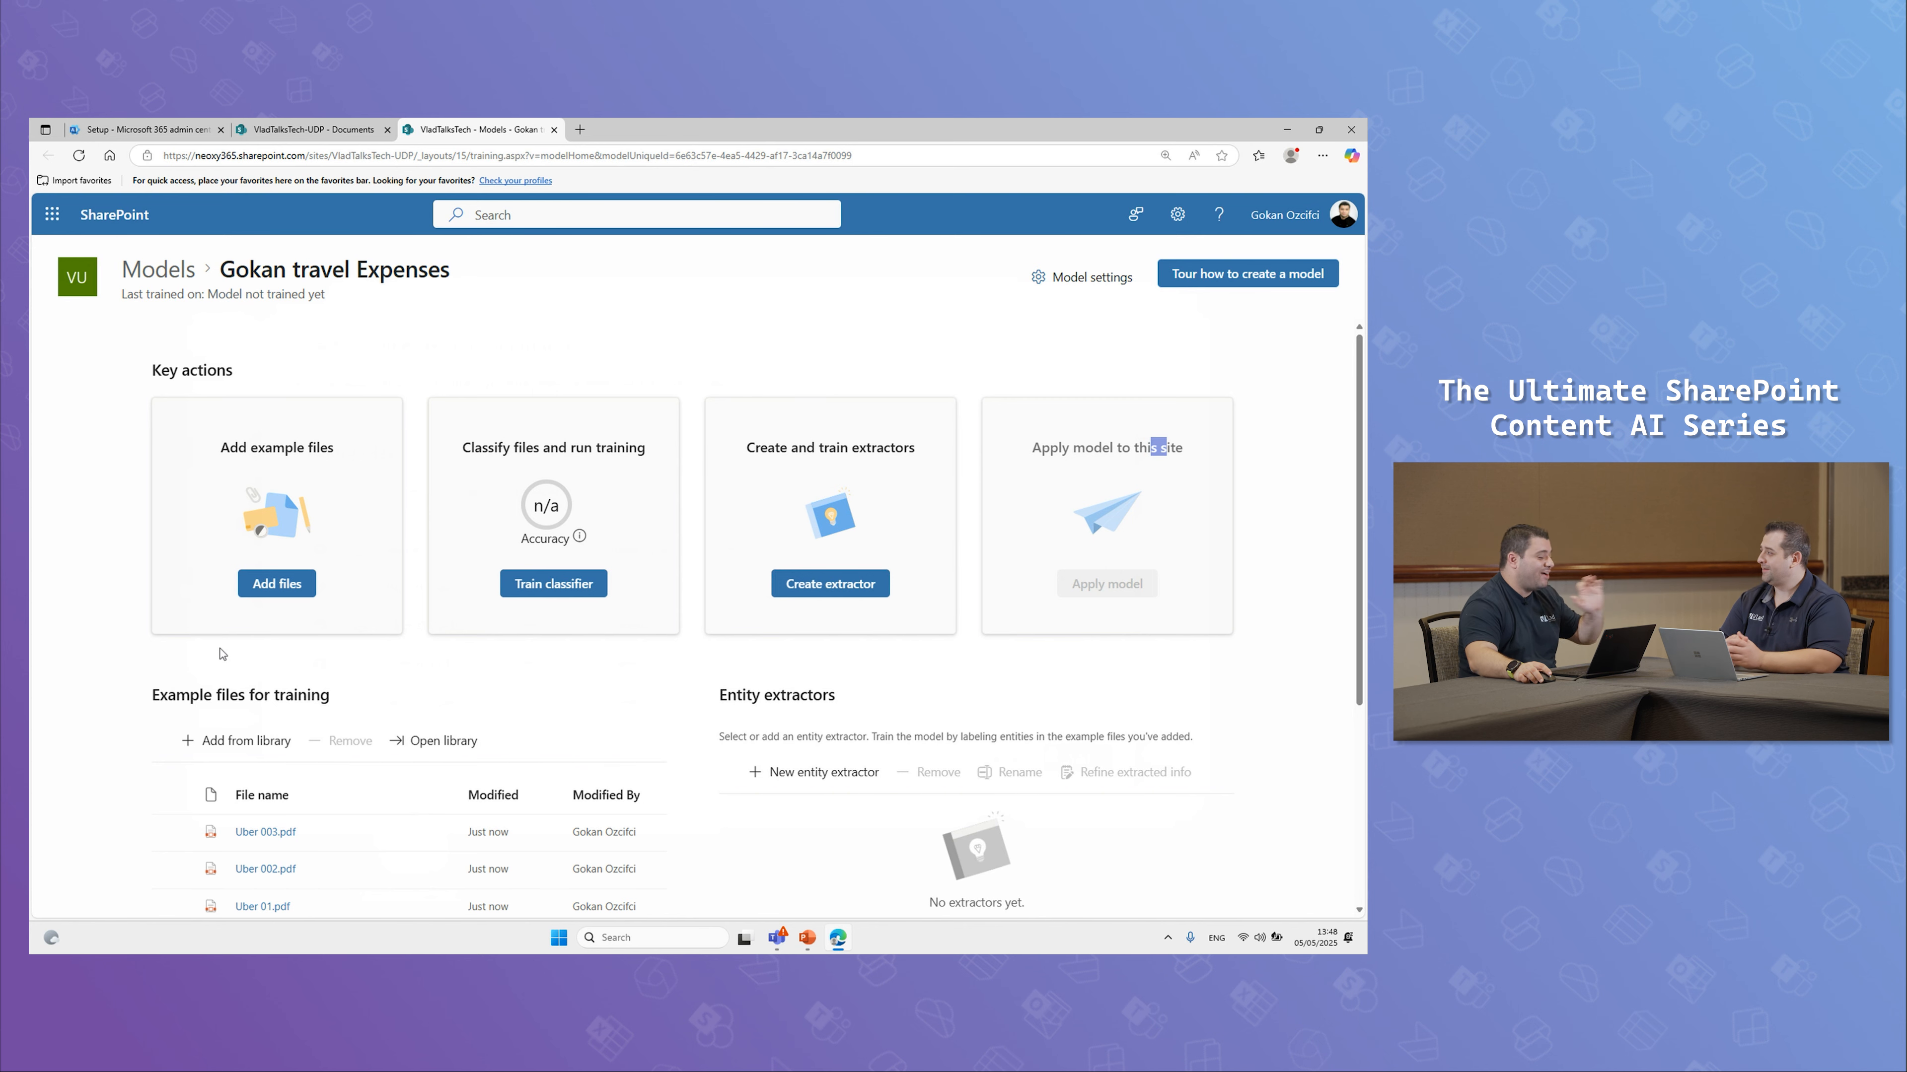
Step: Select Uber 01 through Uber 005 in the Training Files library and add them to the model's example files again
scroll(274, 673, "down", 2)
scroll(274, 674, "down", 1)
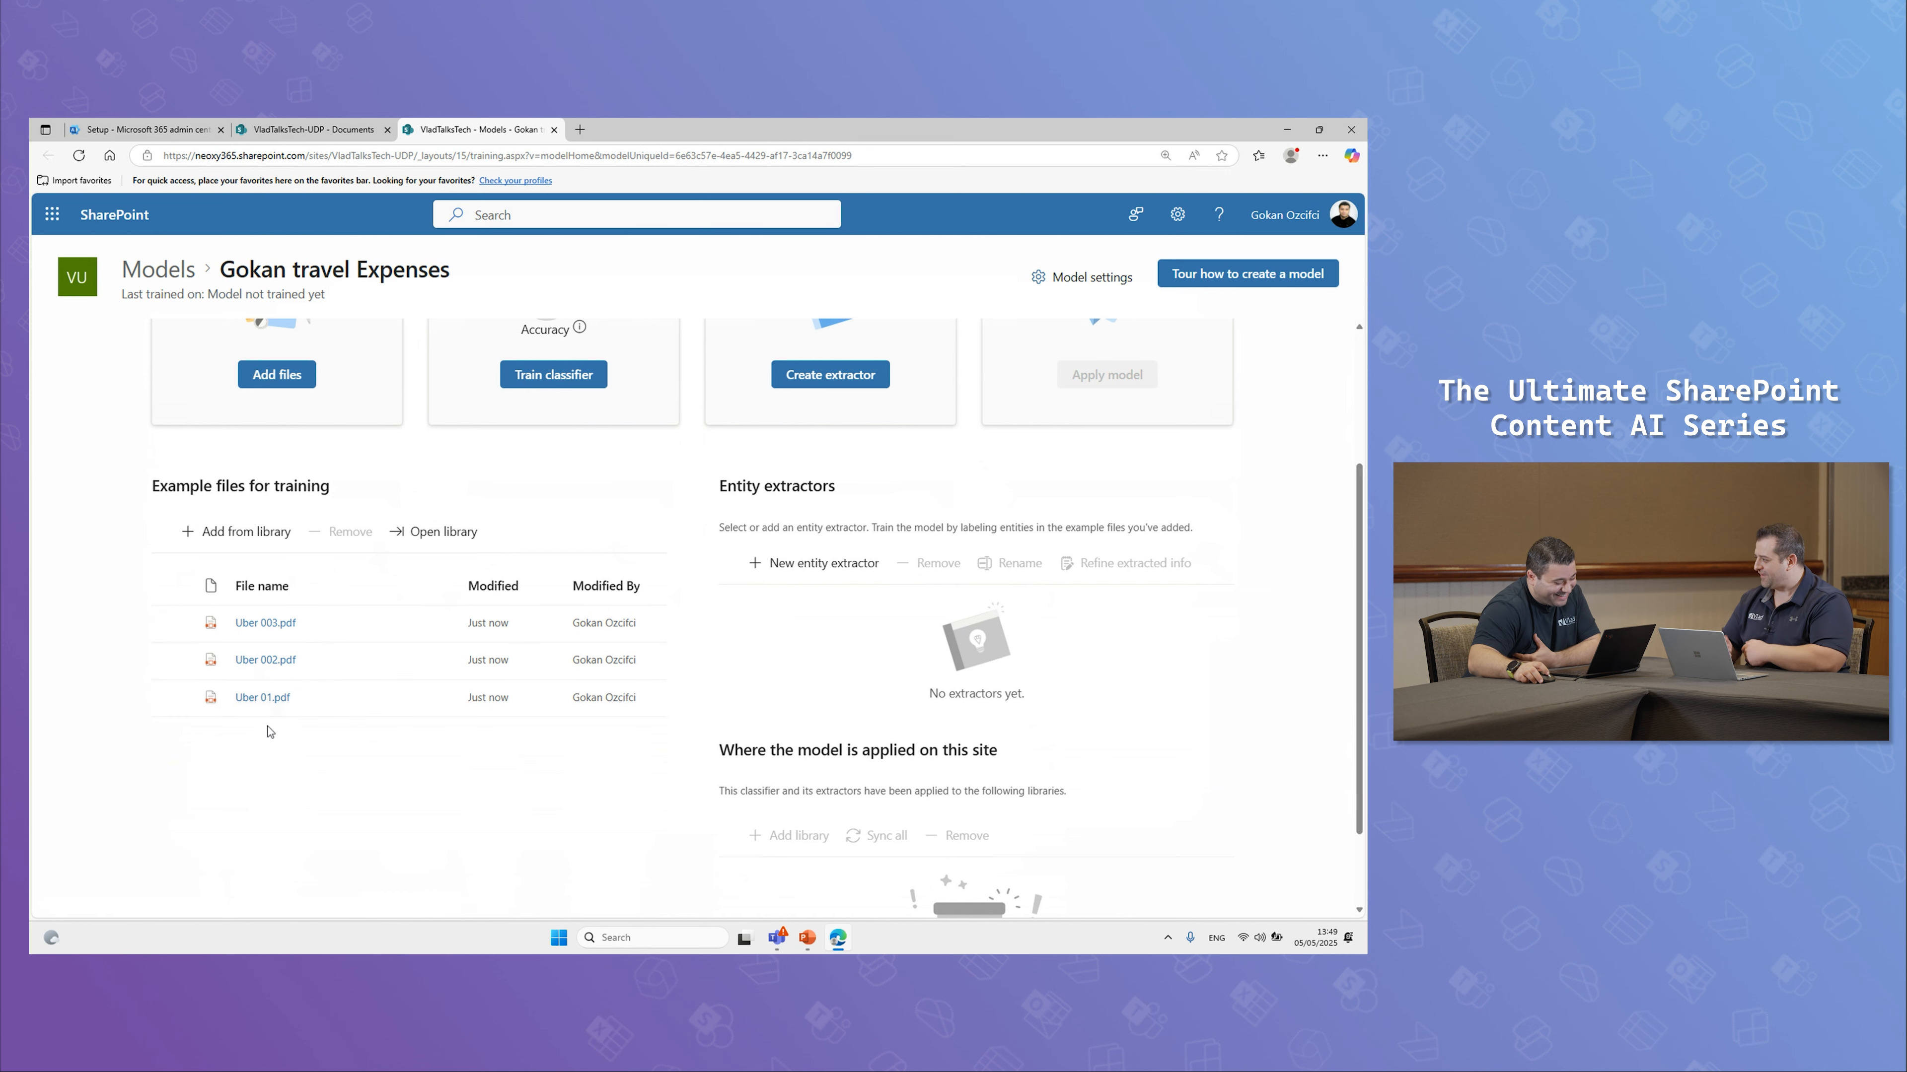
scroll(263, 724, "up", 1)
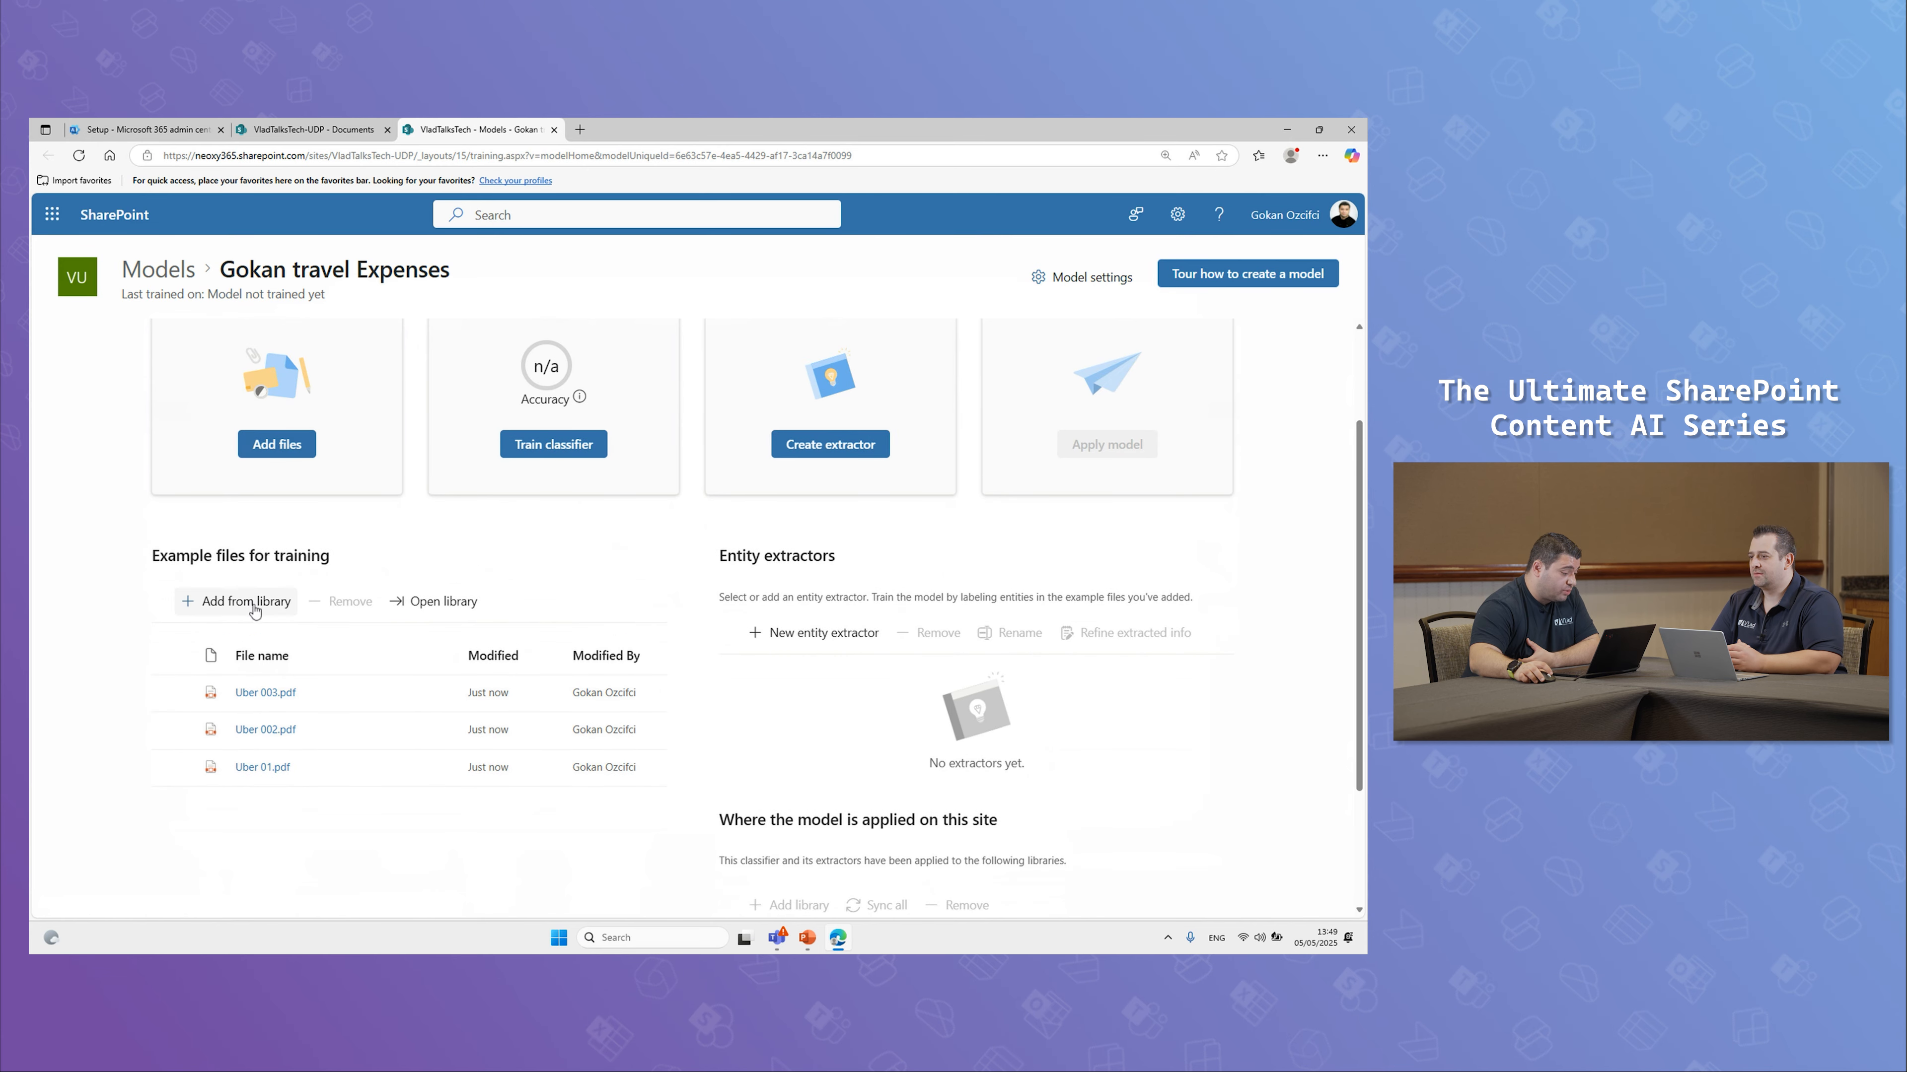
left_click(294, 451)
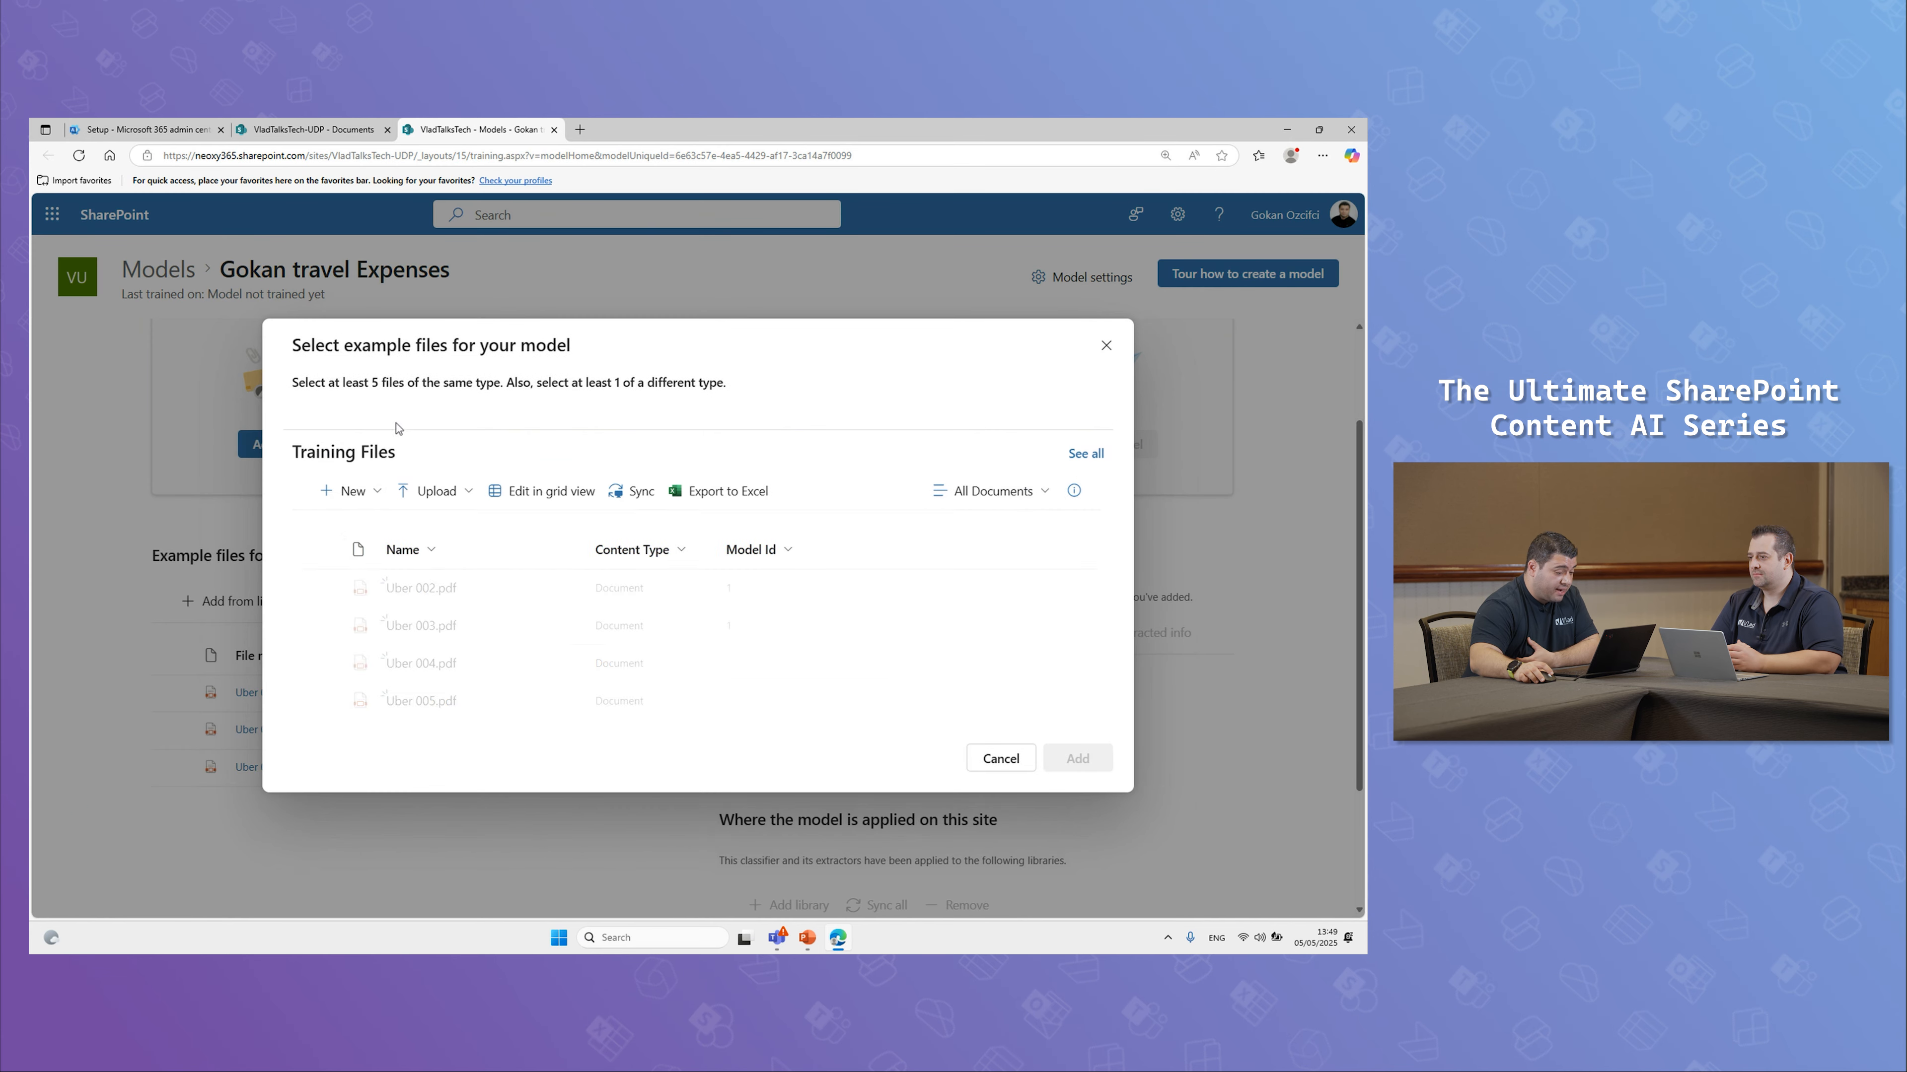
scroll(320, 668, "down", 1)
left_click(320, 692)
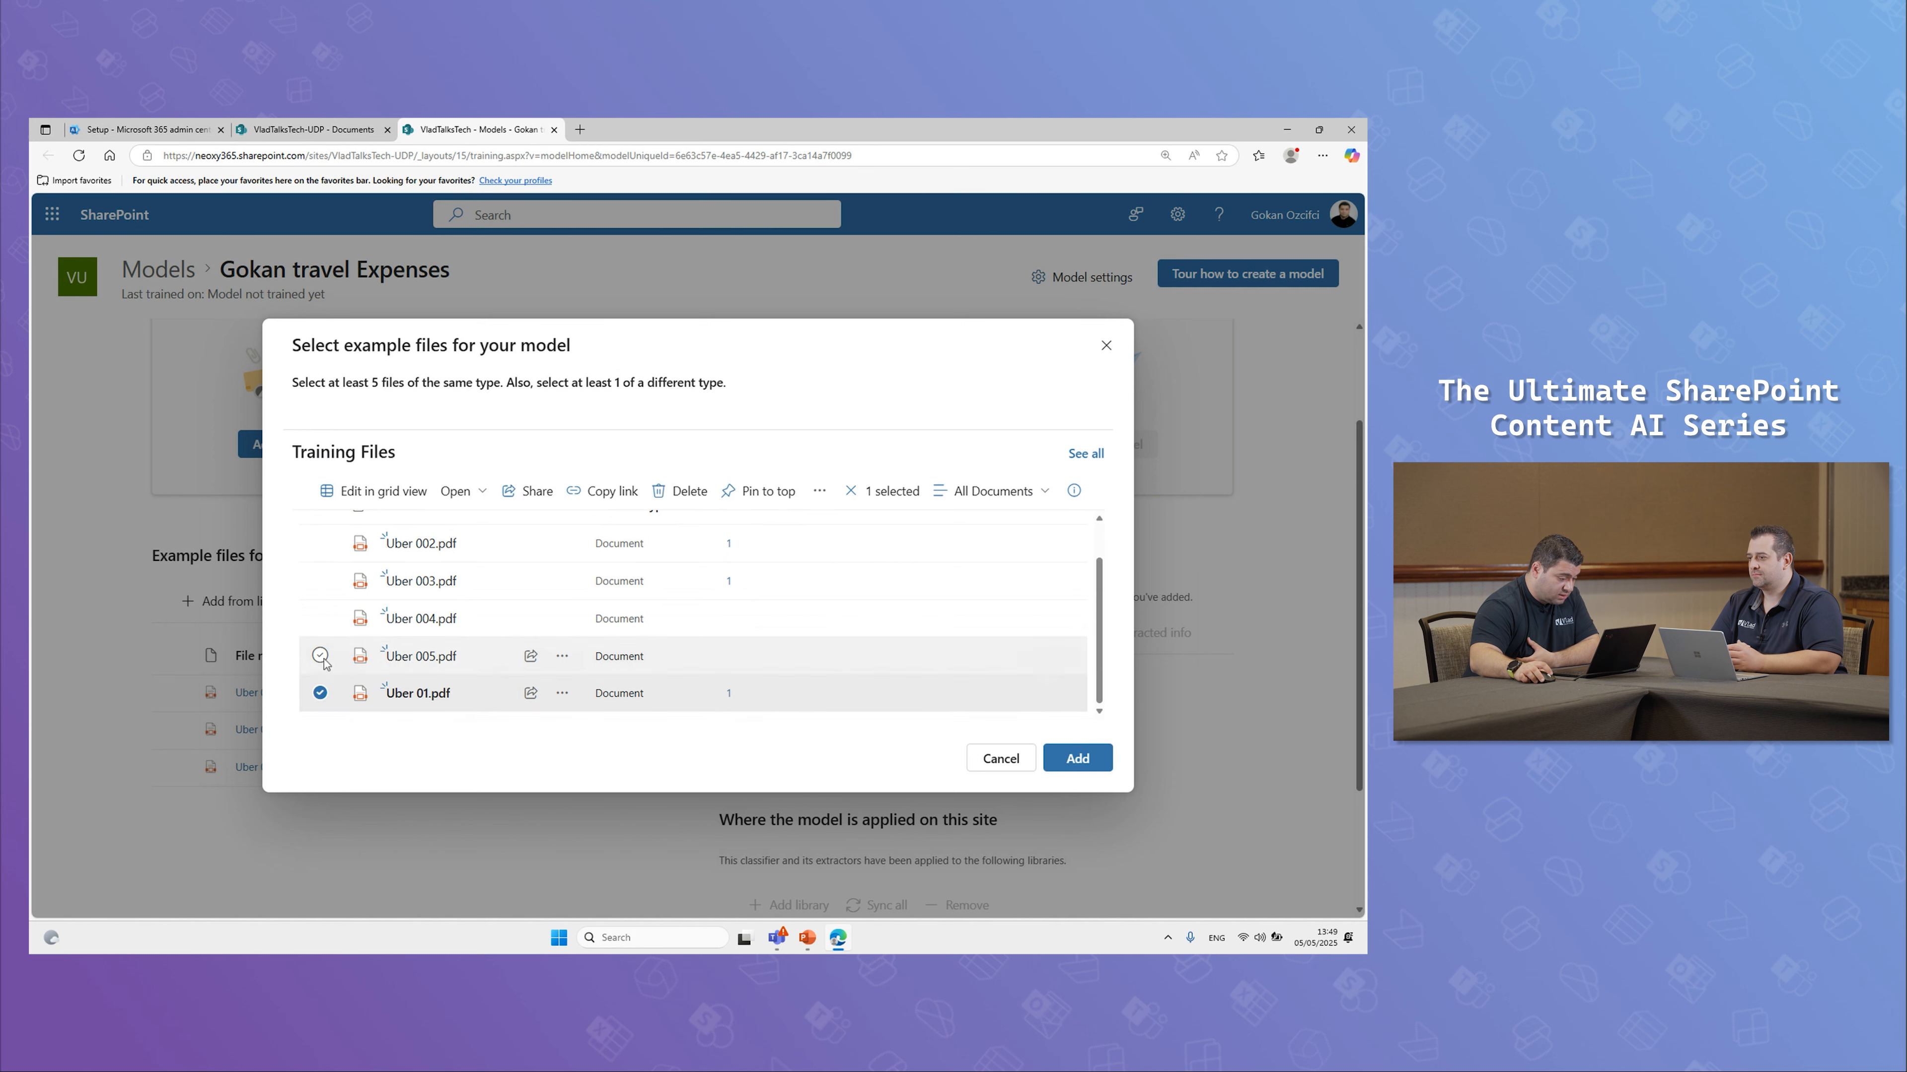
left_click(321, 656)
left_click(320, 618)
left_click(334, 583)
left_click(320, 544)
left_click(1081, 774)
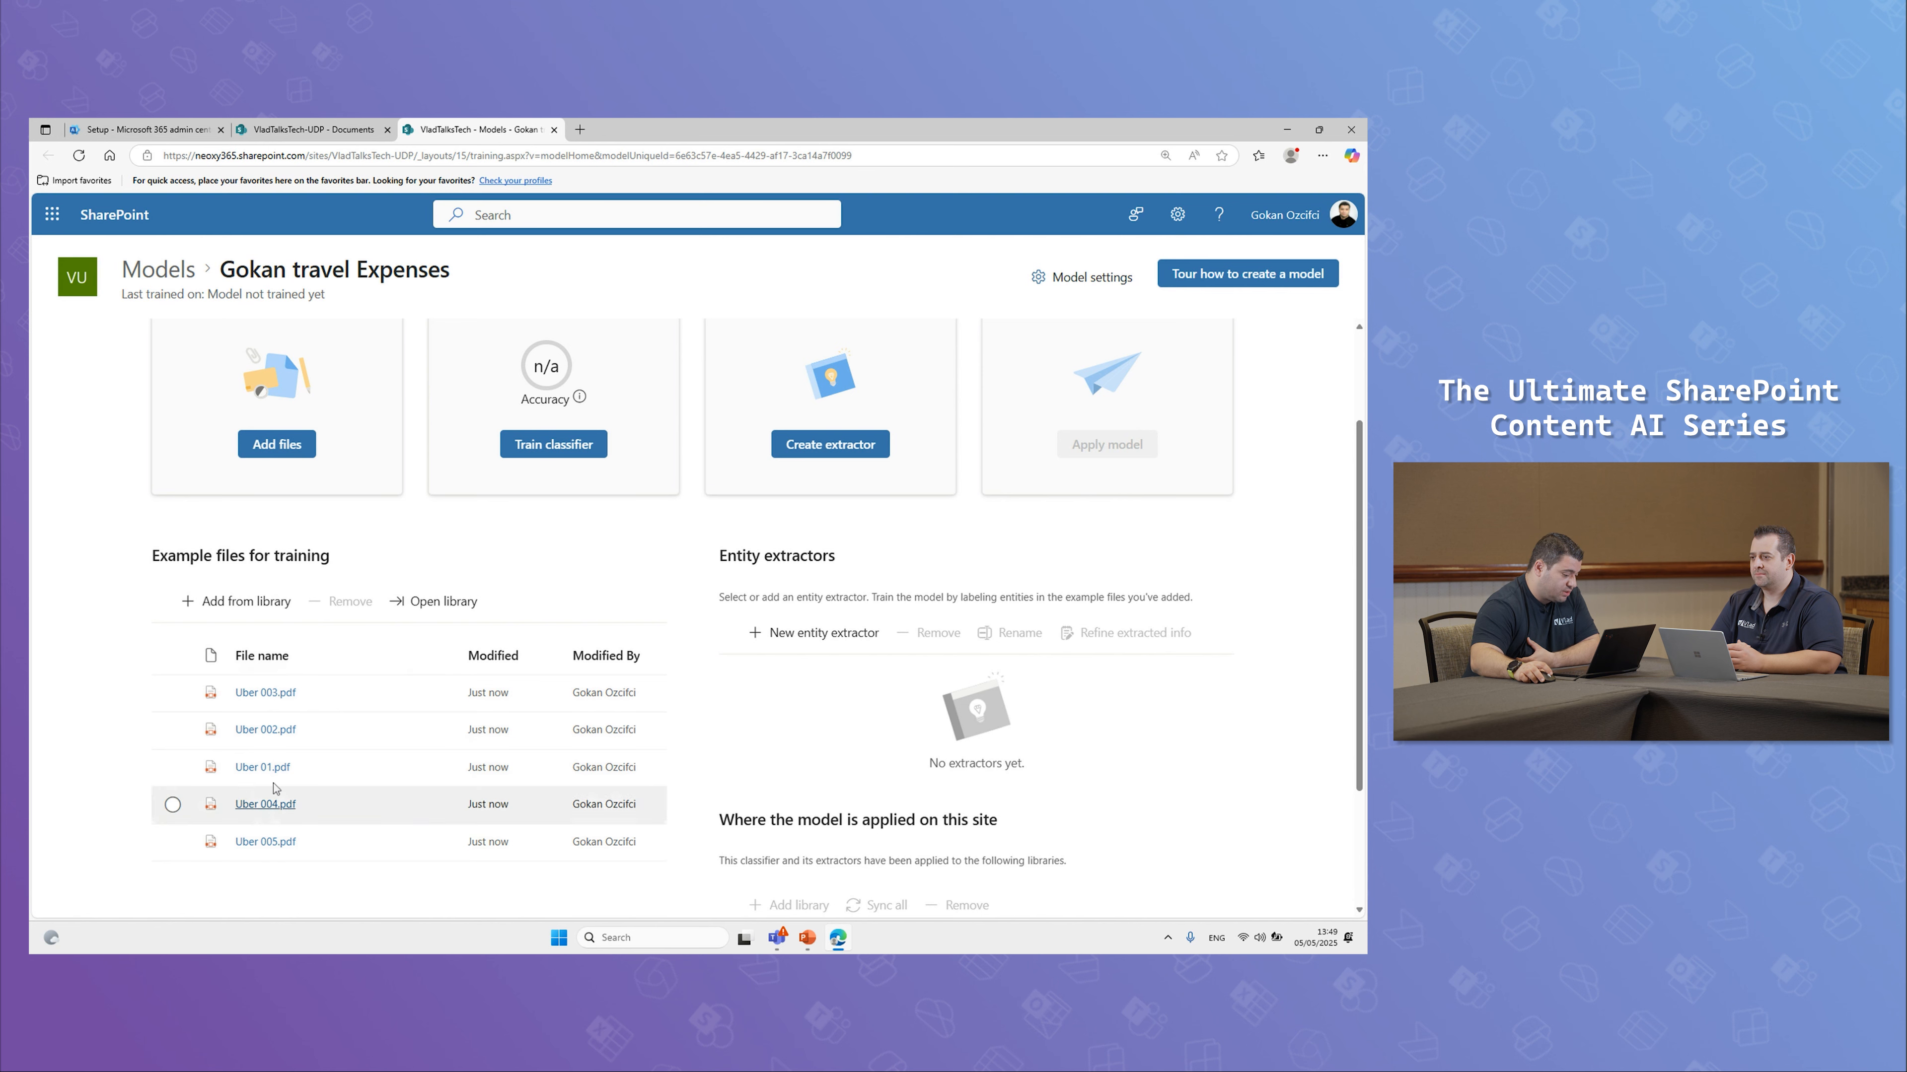
Step: Upload the invoice Neoxy 001 from the 02 INVOICES folder to Training Files as an example of a different type
left_click(291, 444)
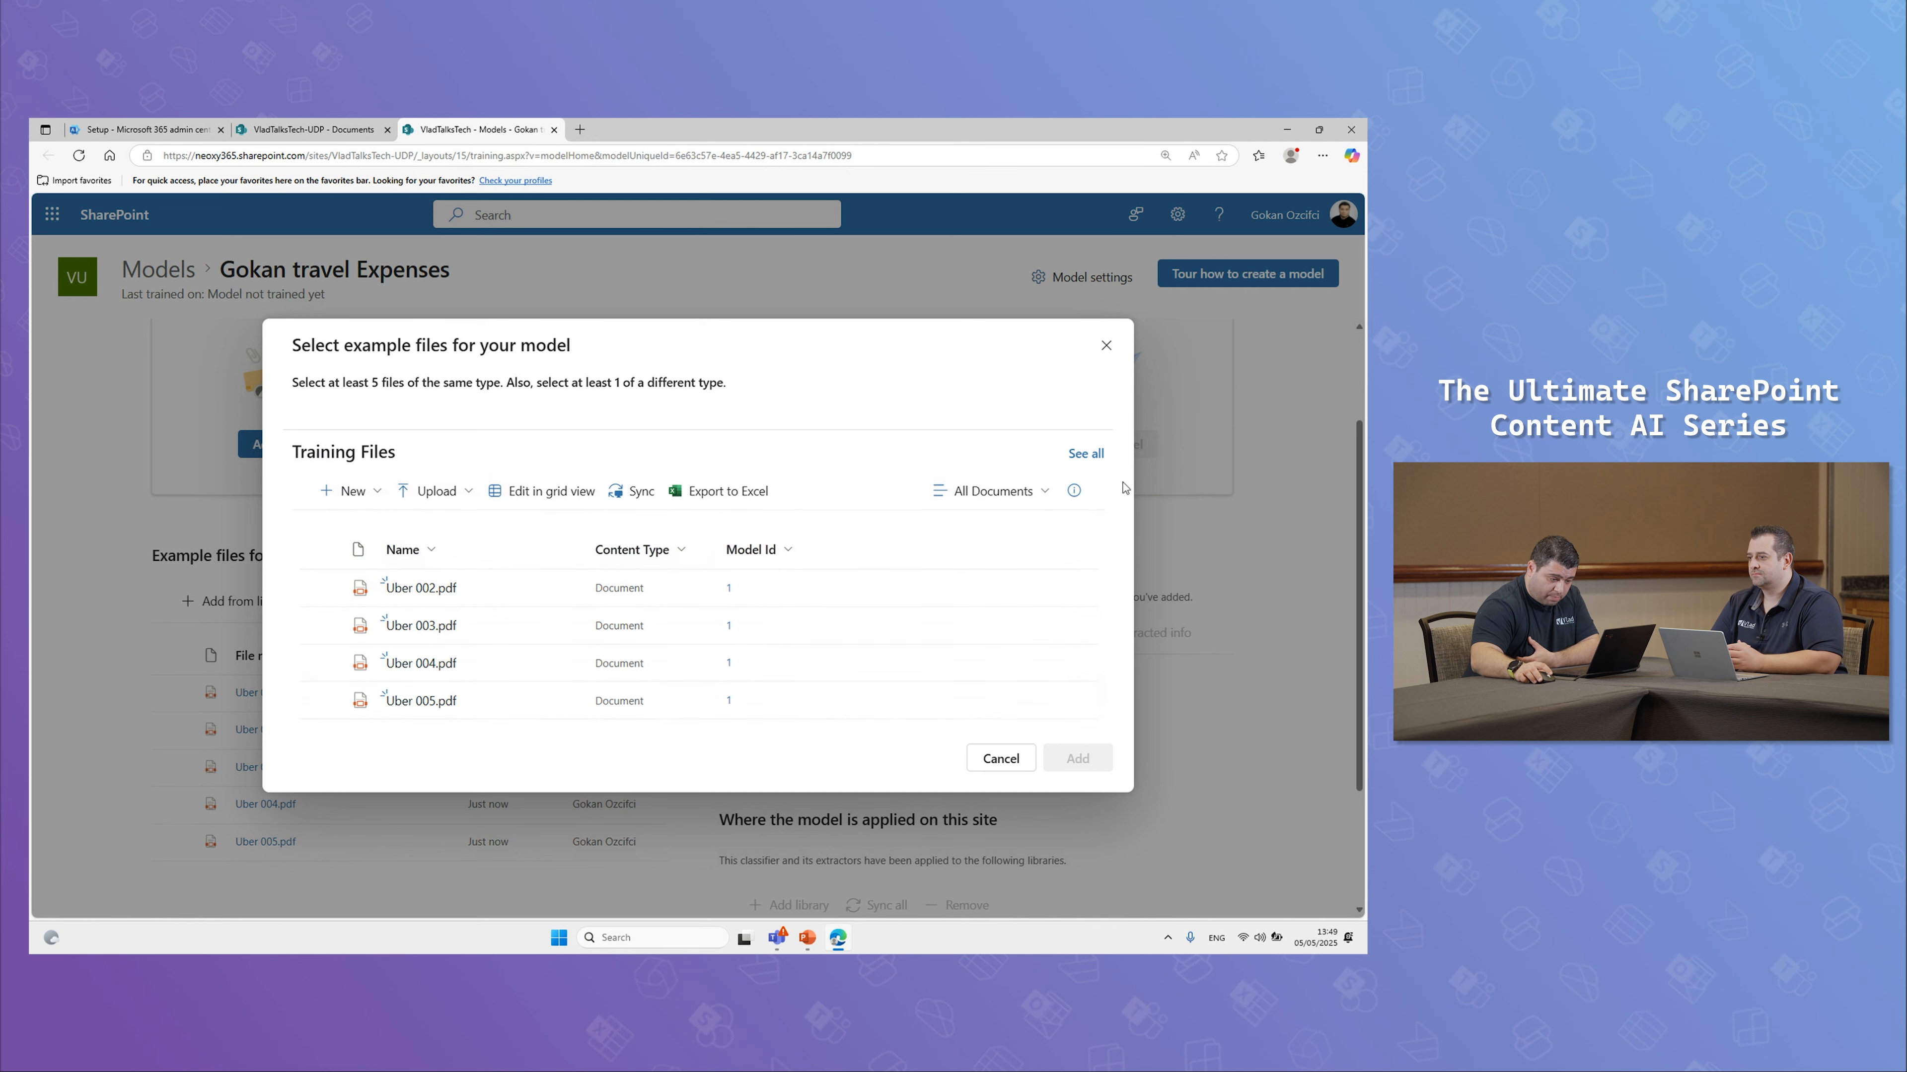
left_click(1025, 497)
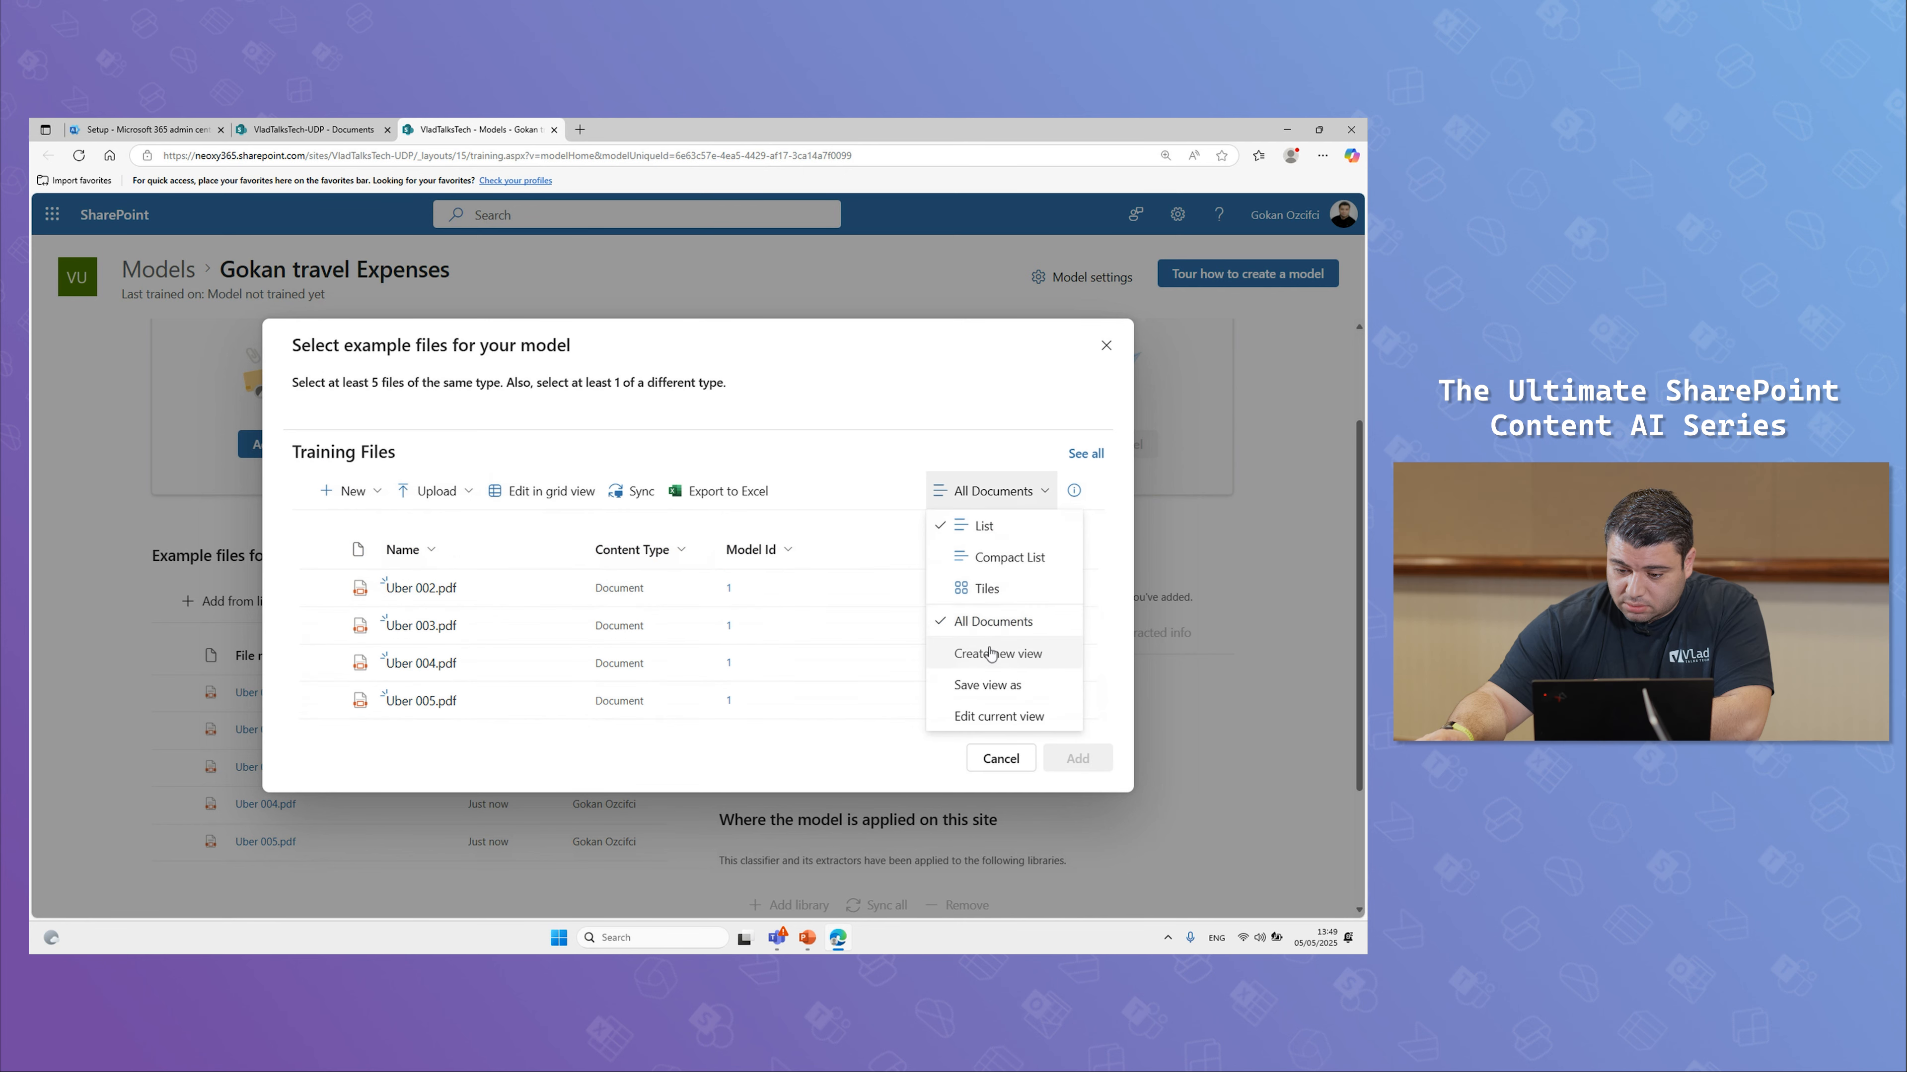
left_click(541, 438)
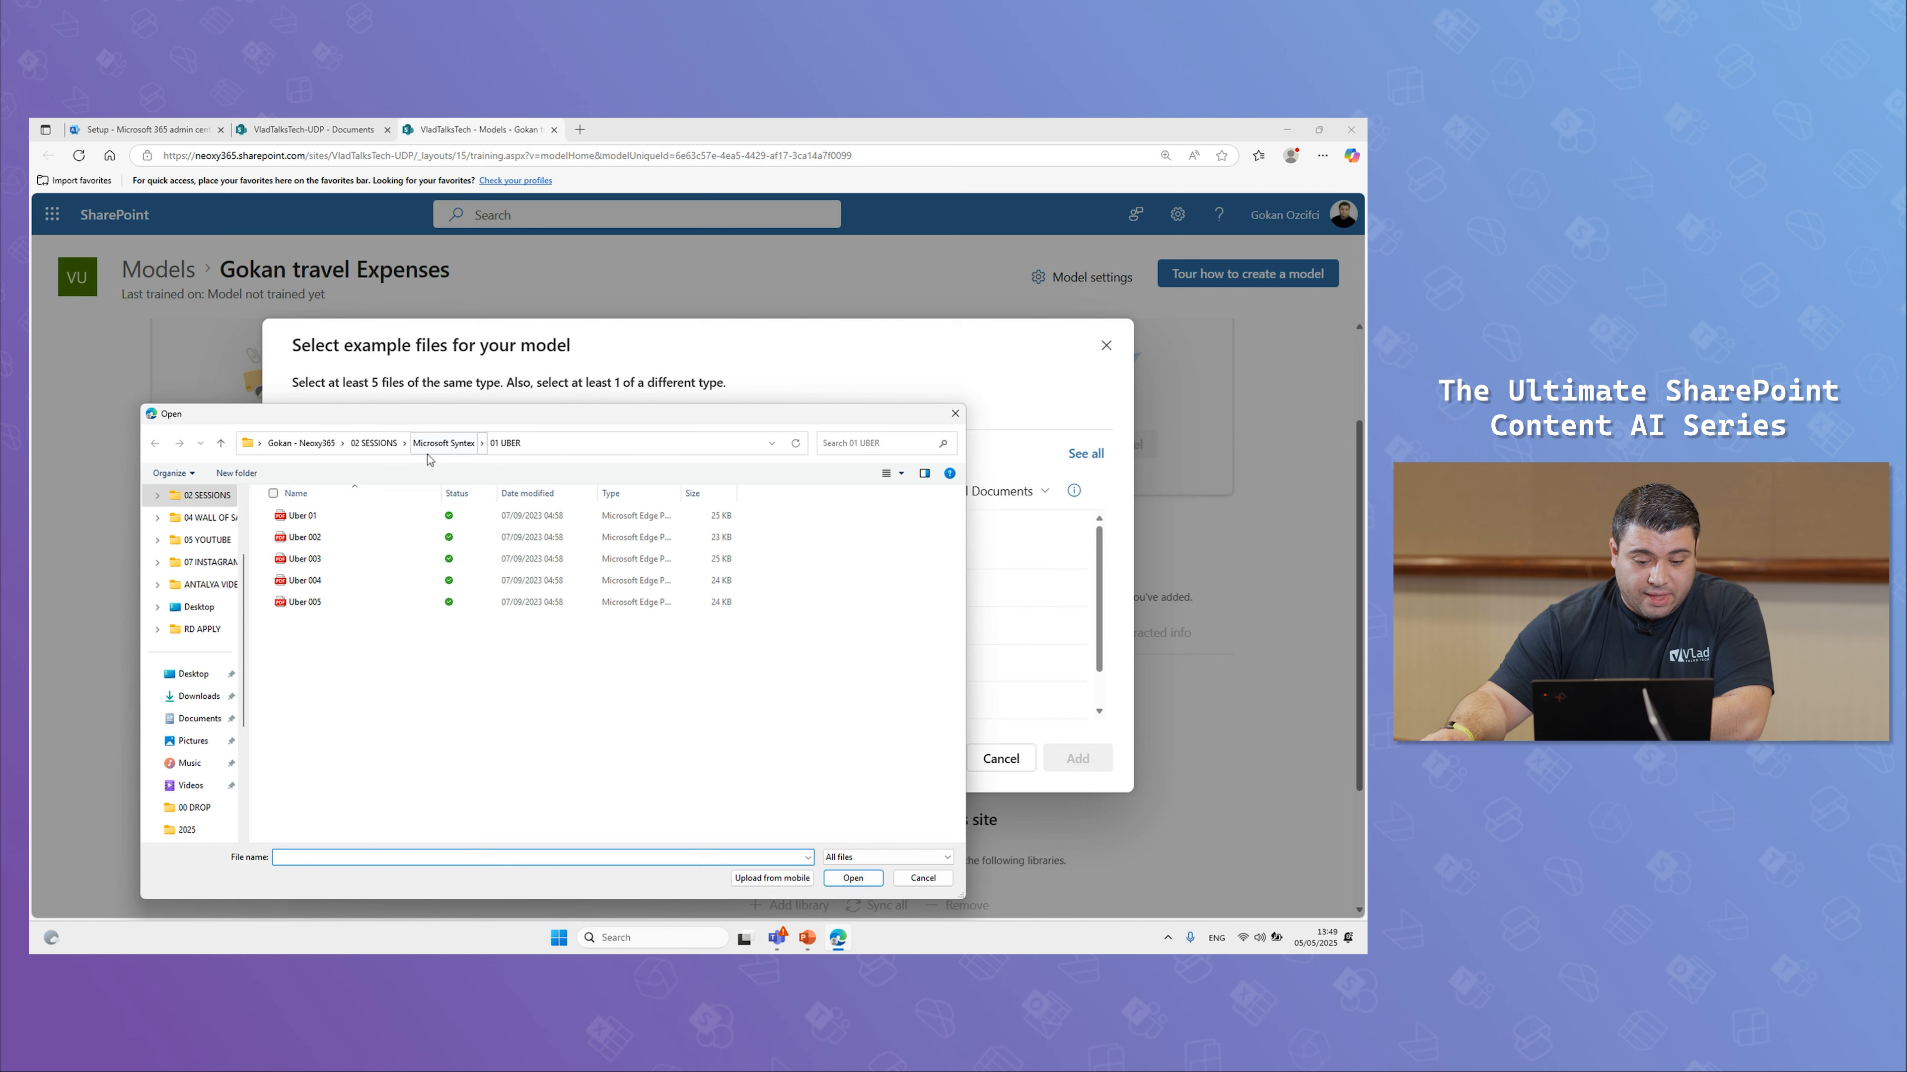
left_click(432, 446)
double_click(322, 560)
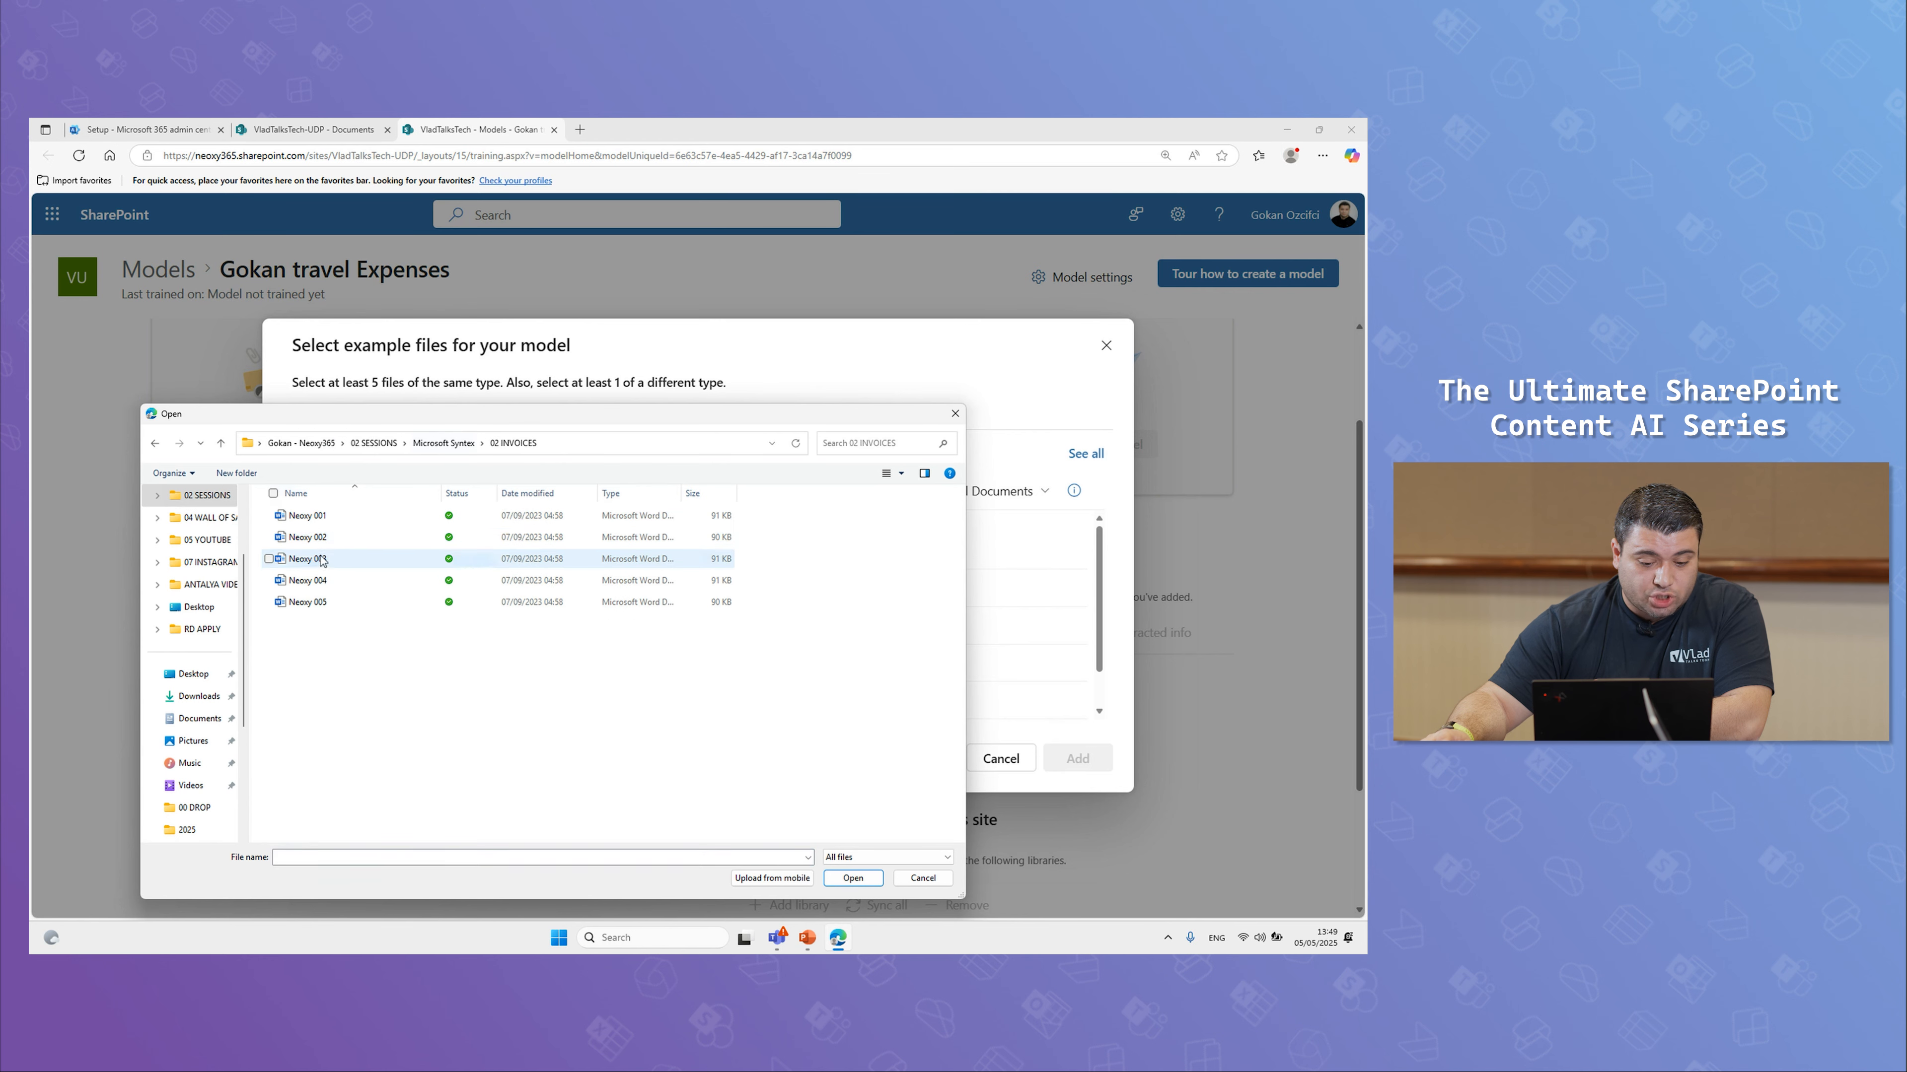
left_click(283, 517)
left_click(833, 883)
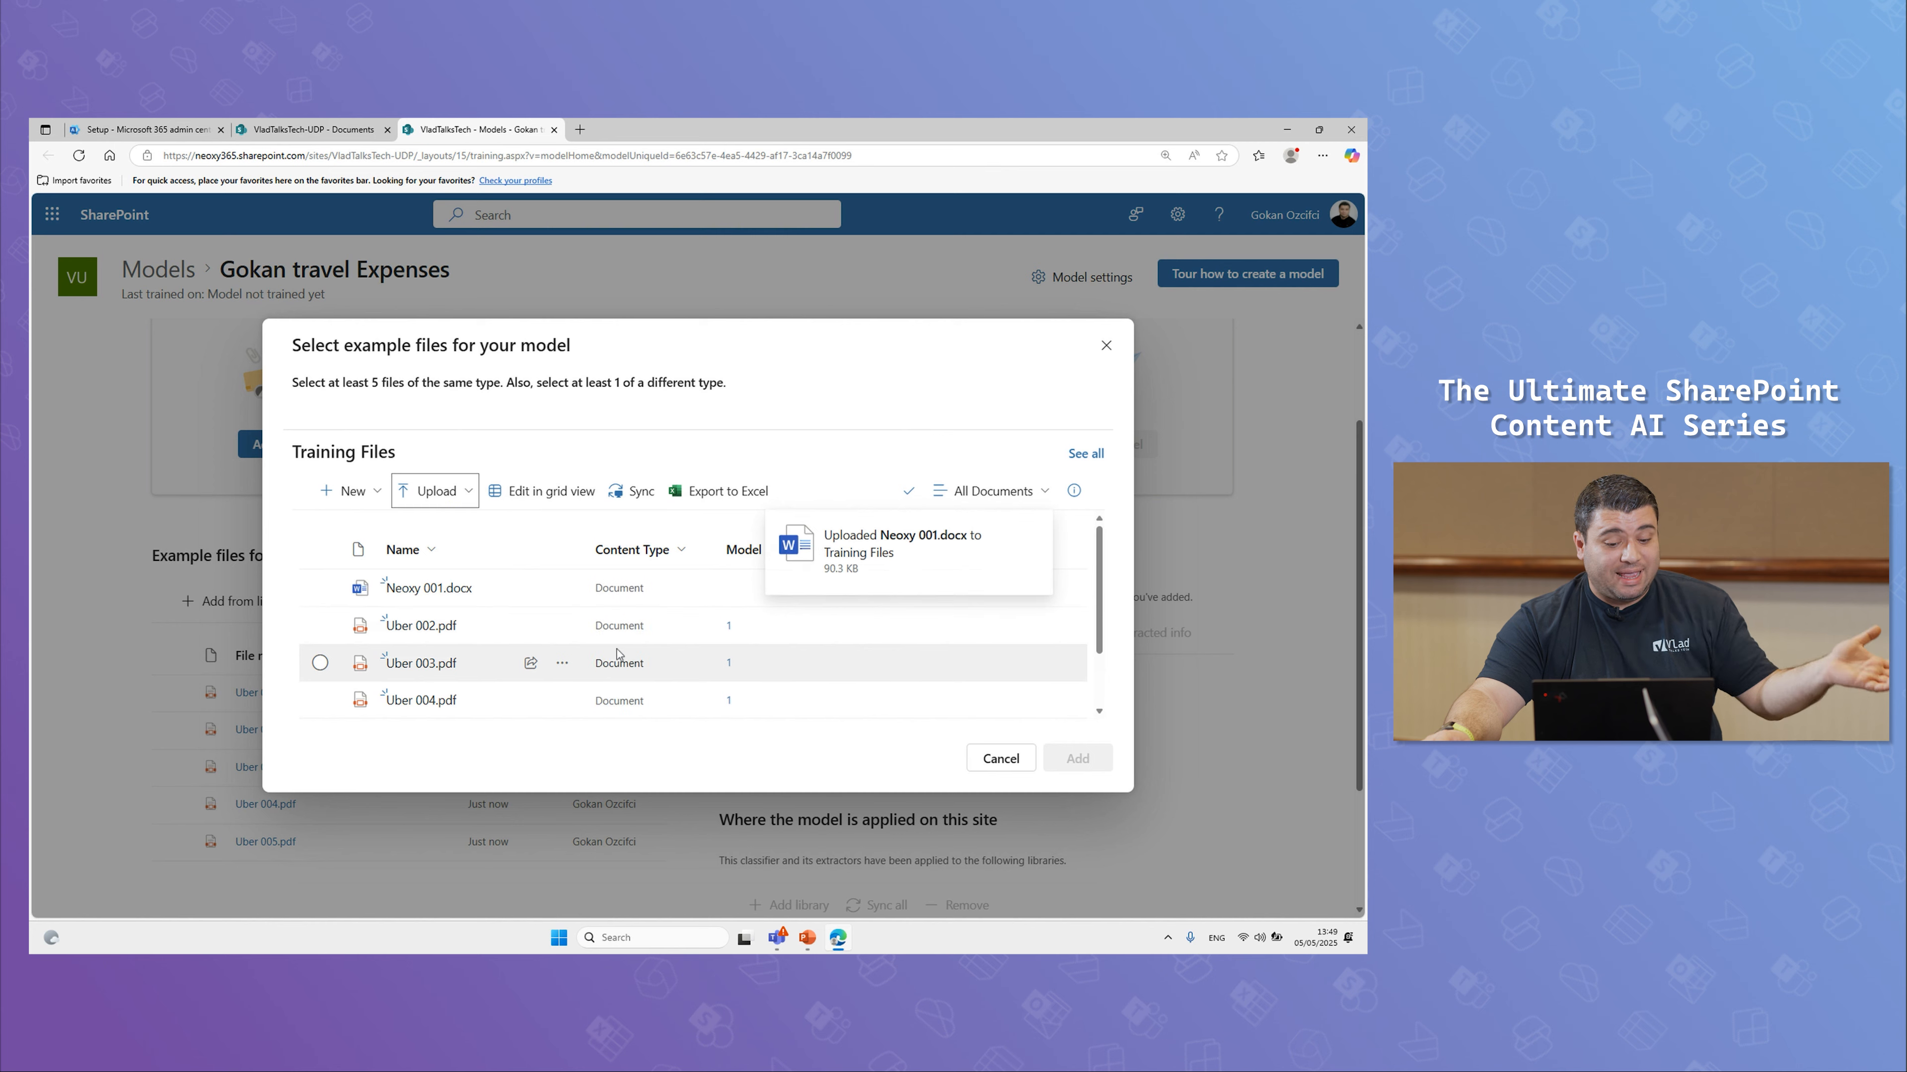
Step: Select all six files in Training Files, including Neoxy 001, and add them to the model's example files
left_click(377, 597)
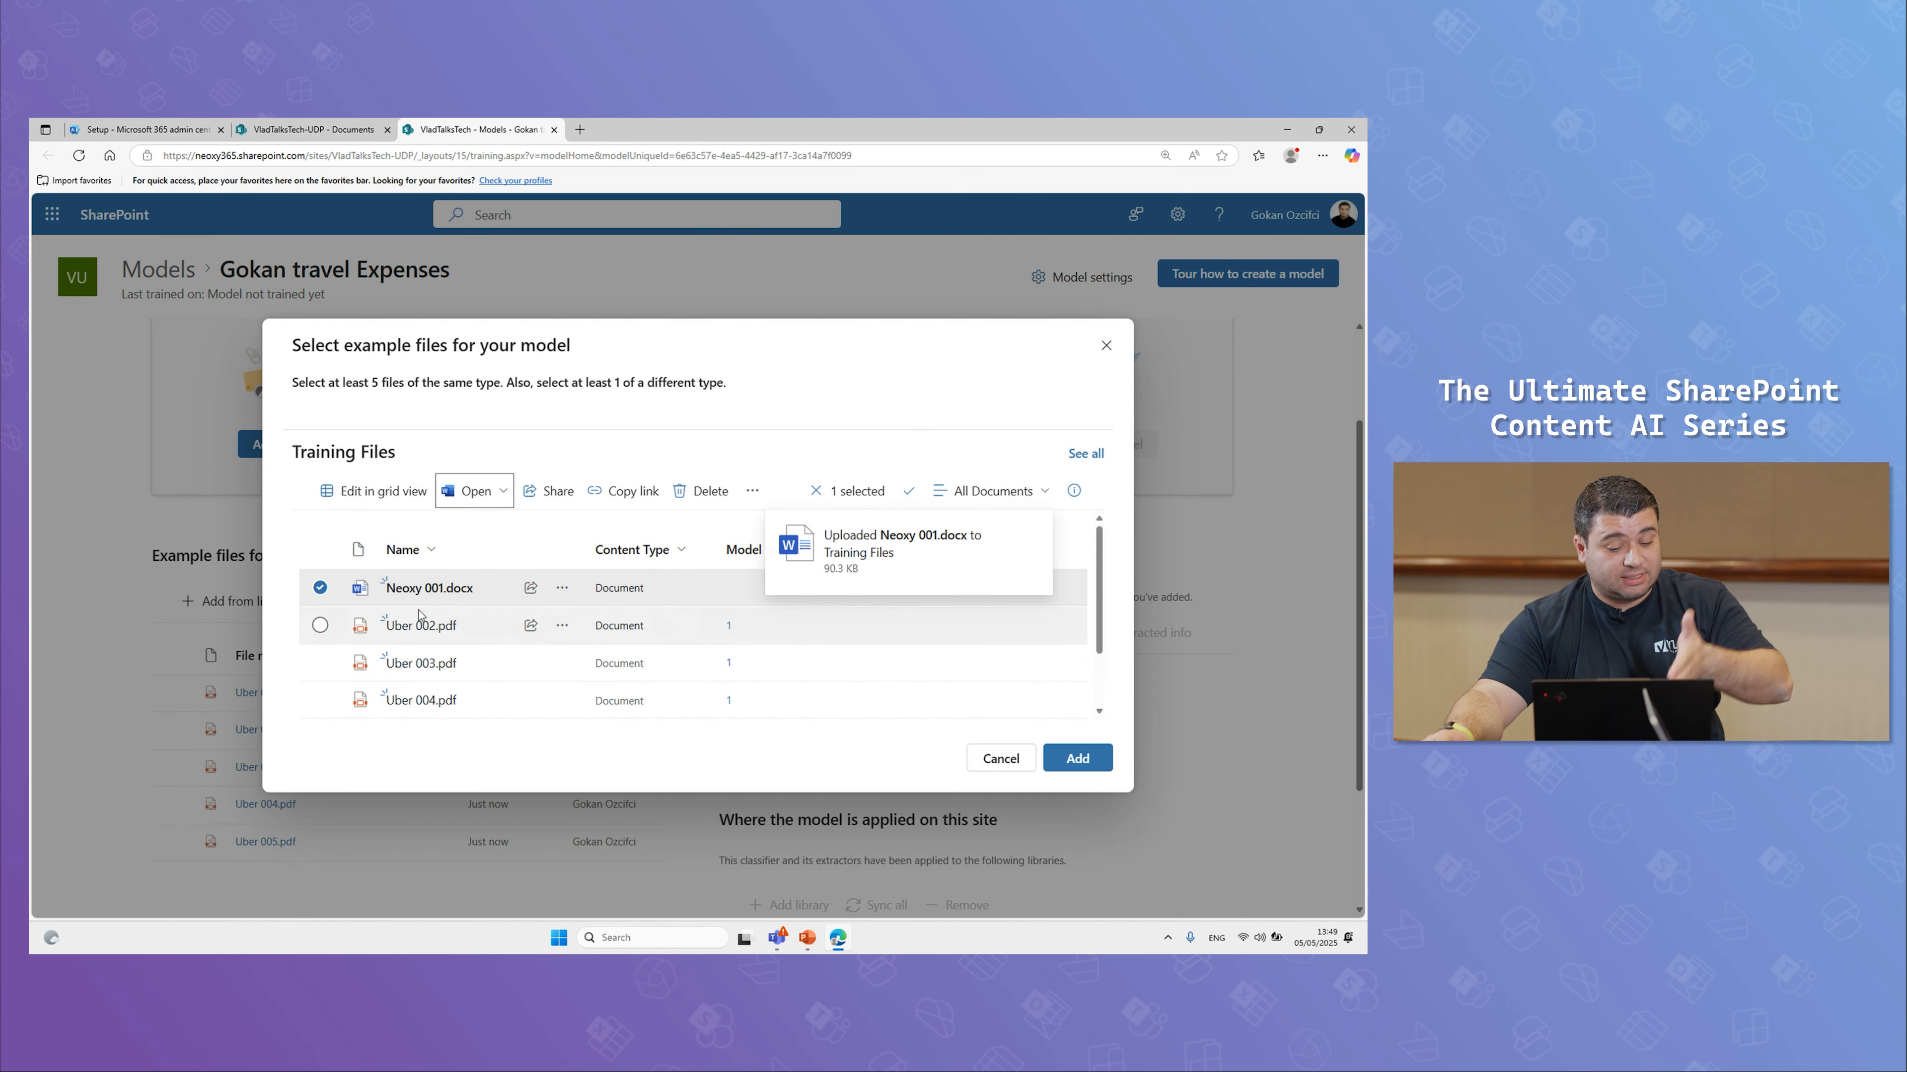
left_click(320, 587)
left_click(319, 549)
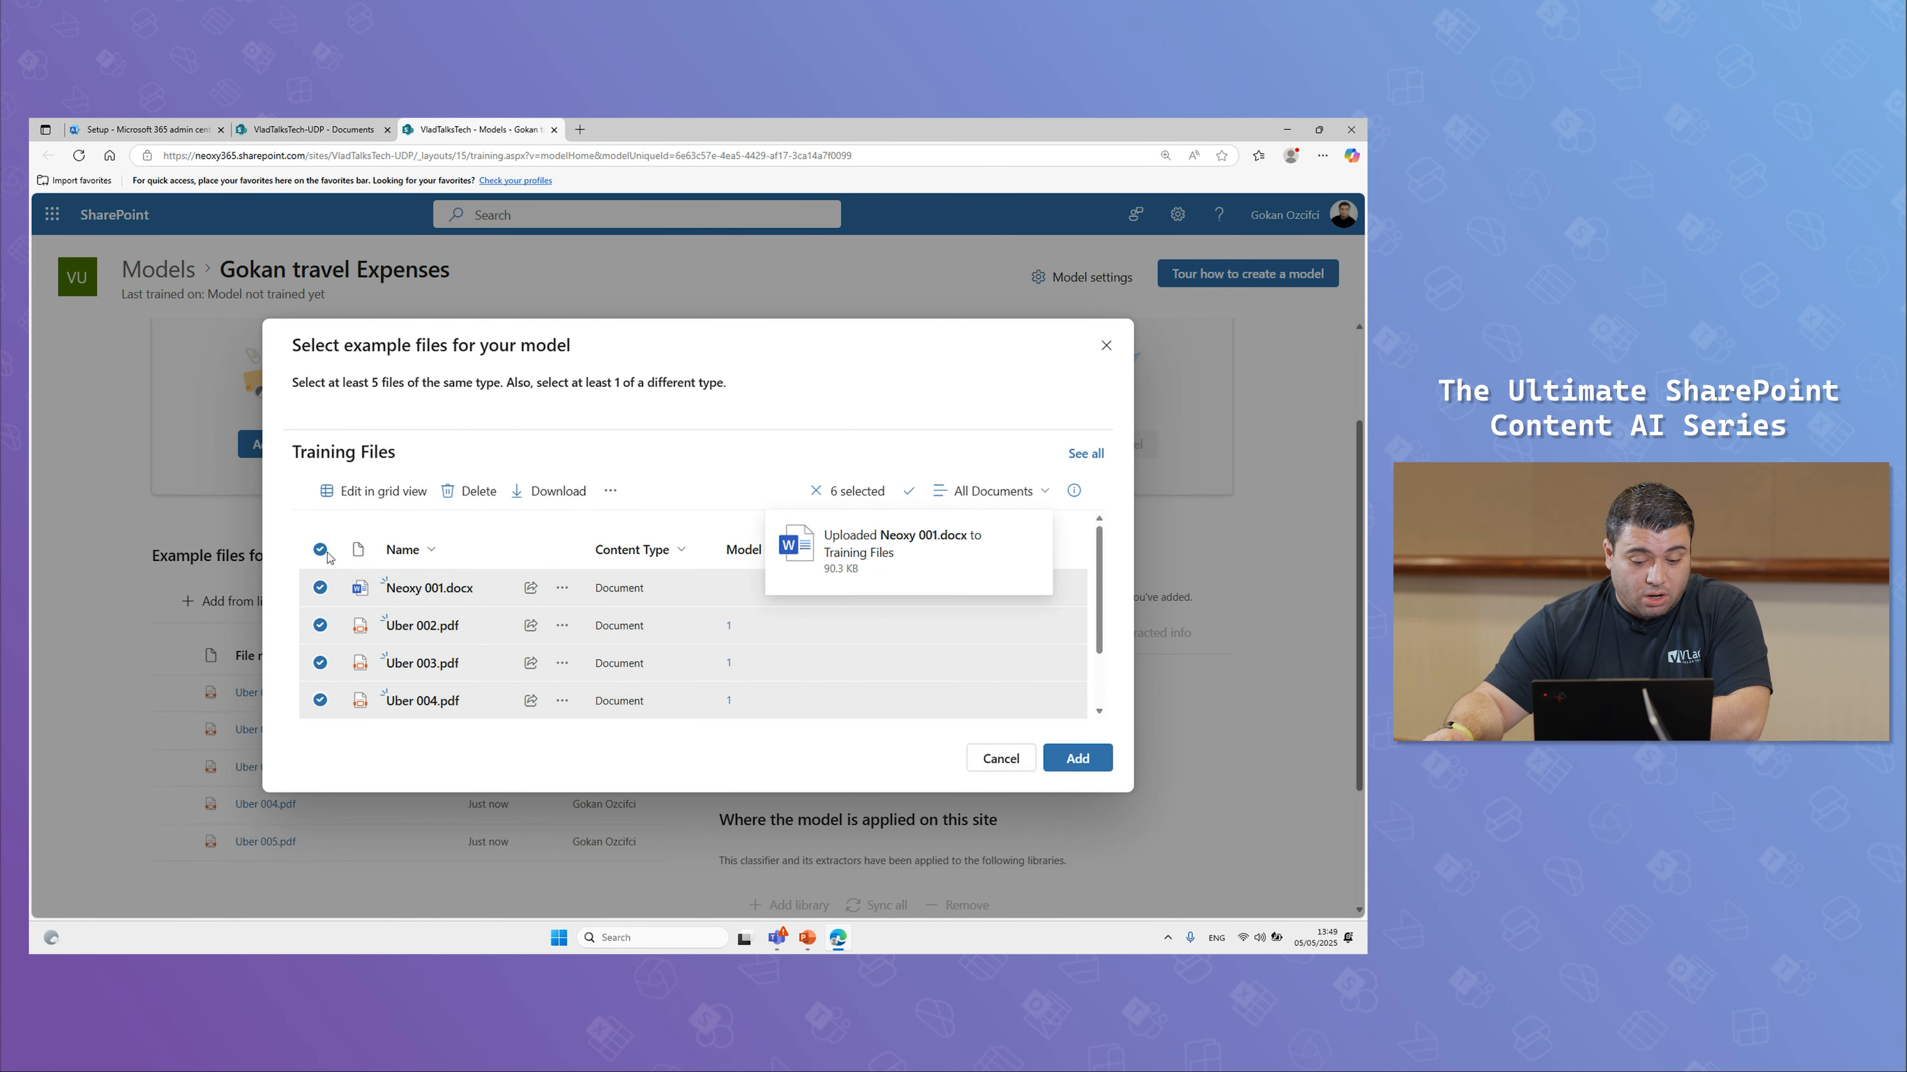
left_click(1077, 758)
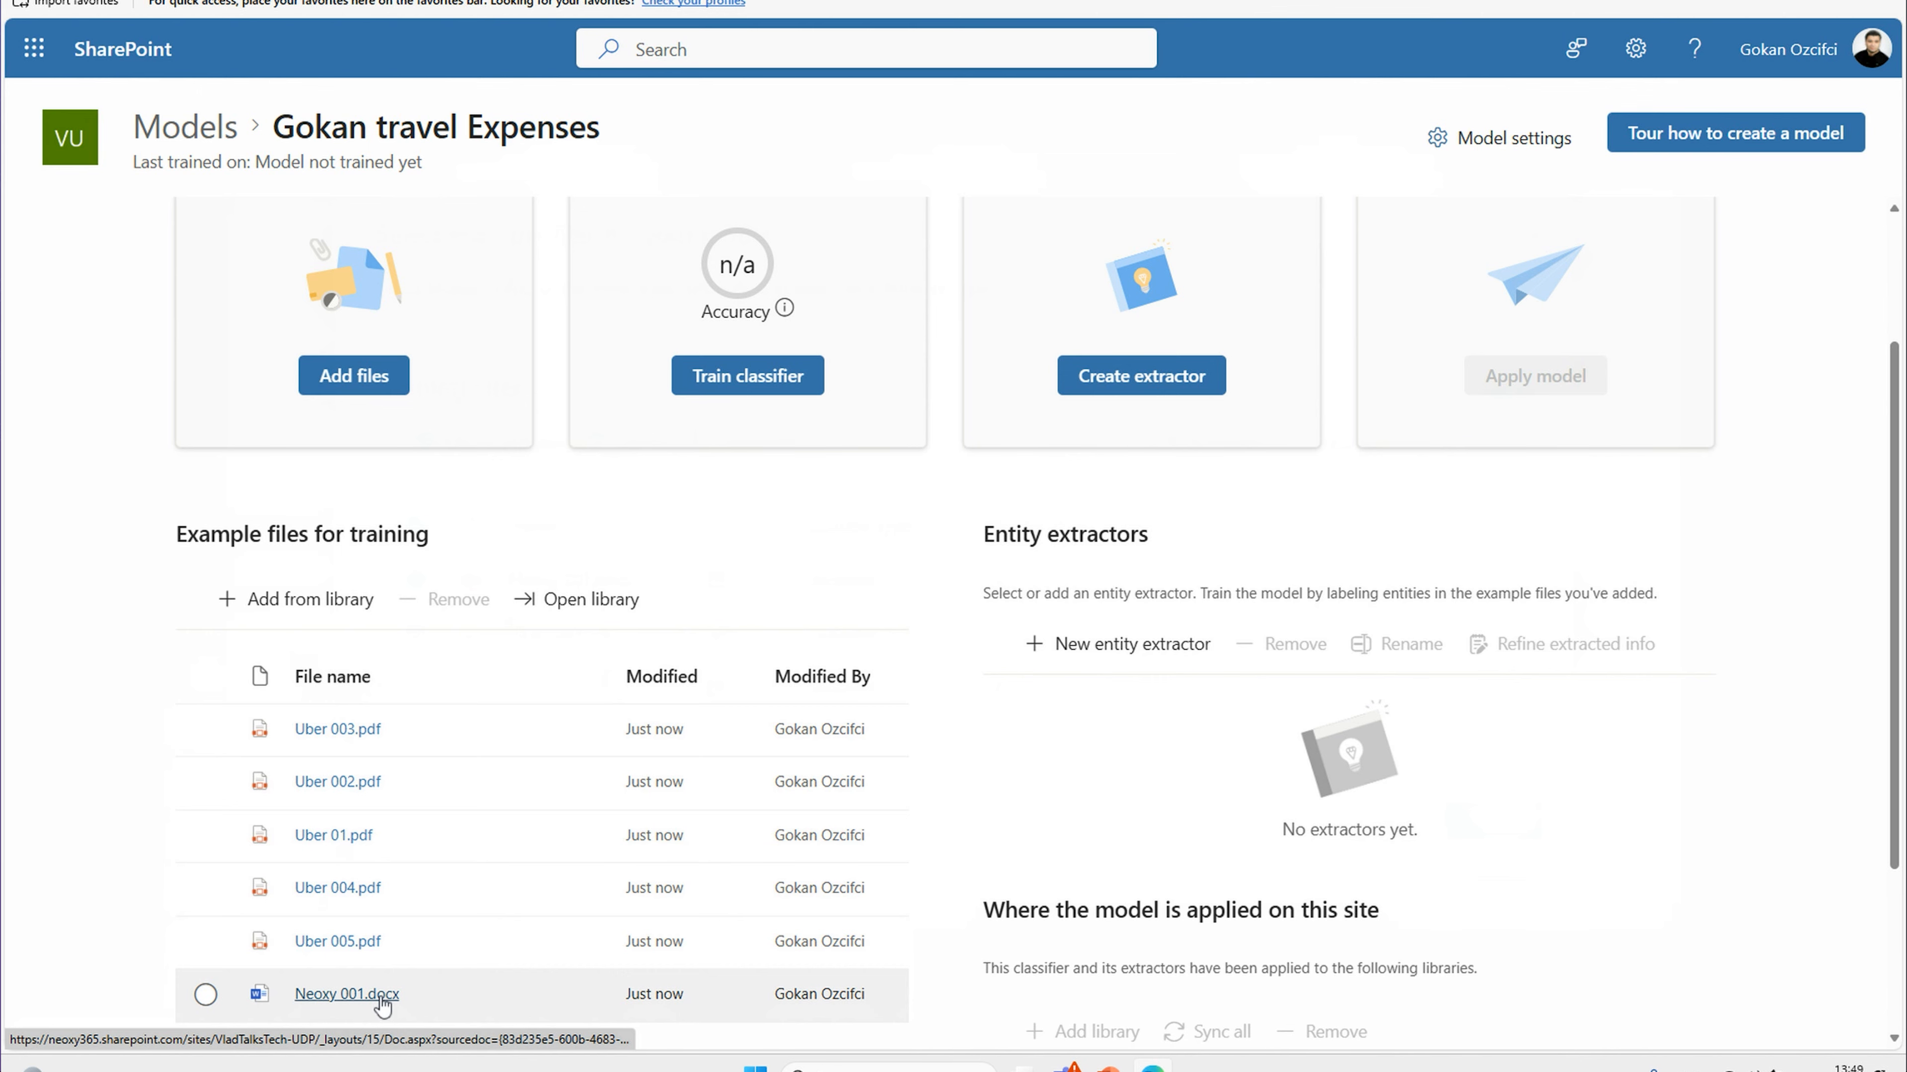
Step: Start training the classifier, labeling Neoxy 001 as a negative example and all five Uber PDFs as positive examples
left_click(780, 383)
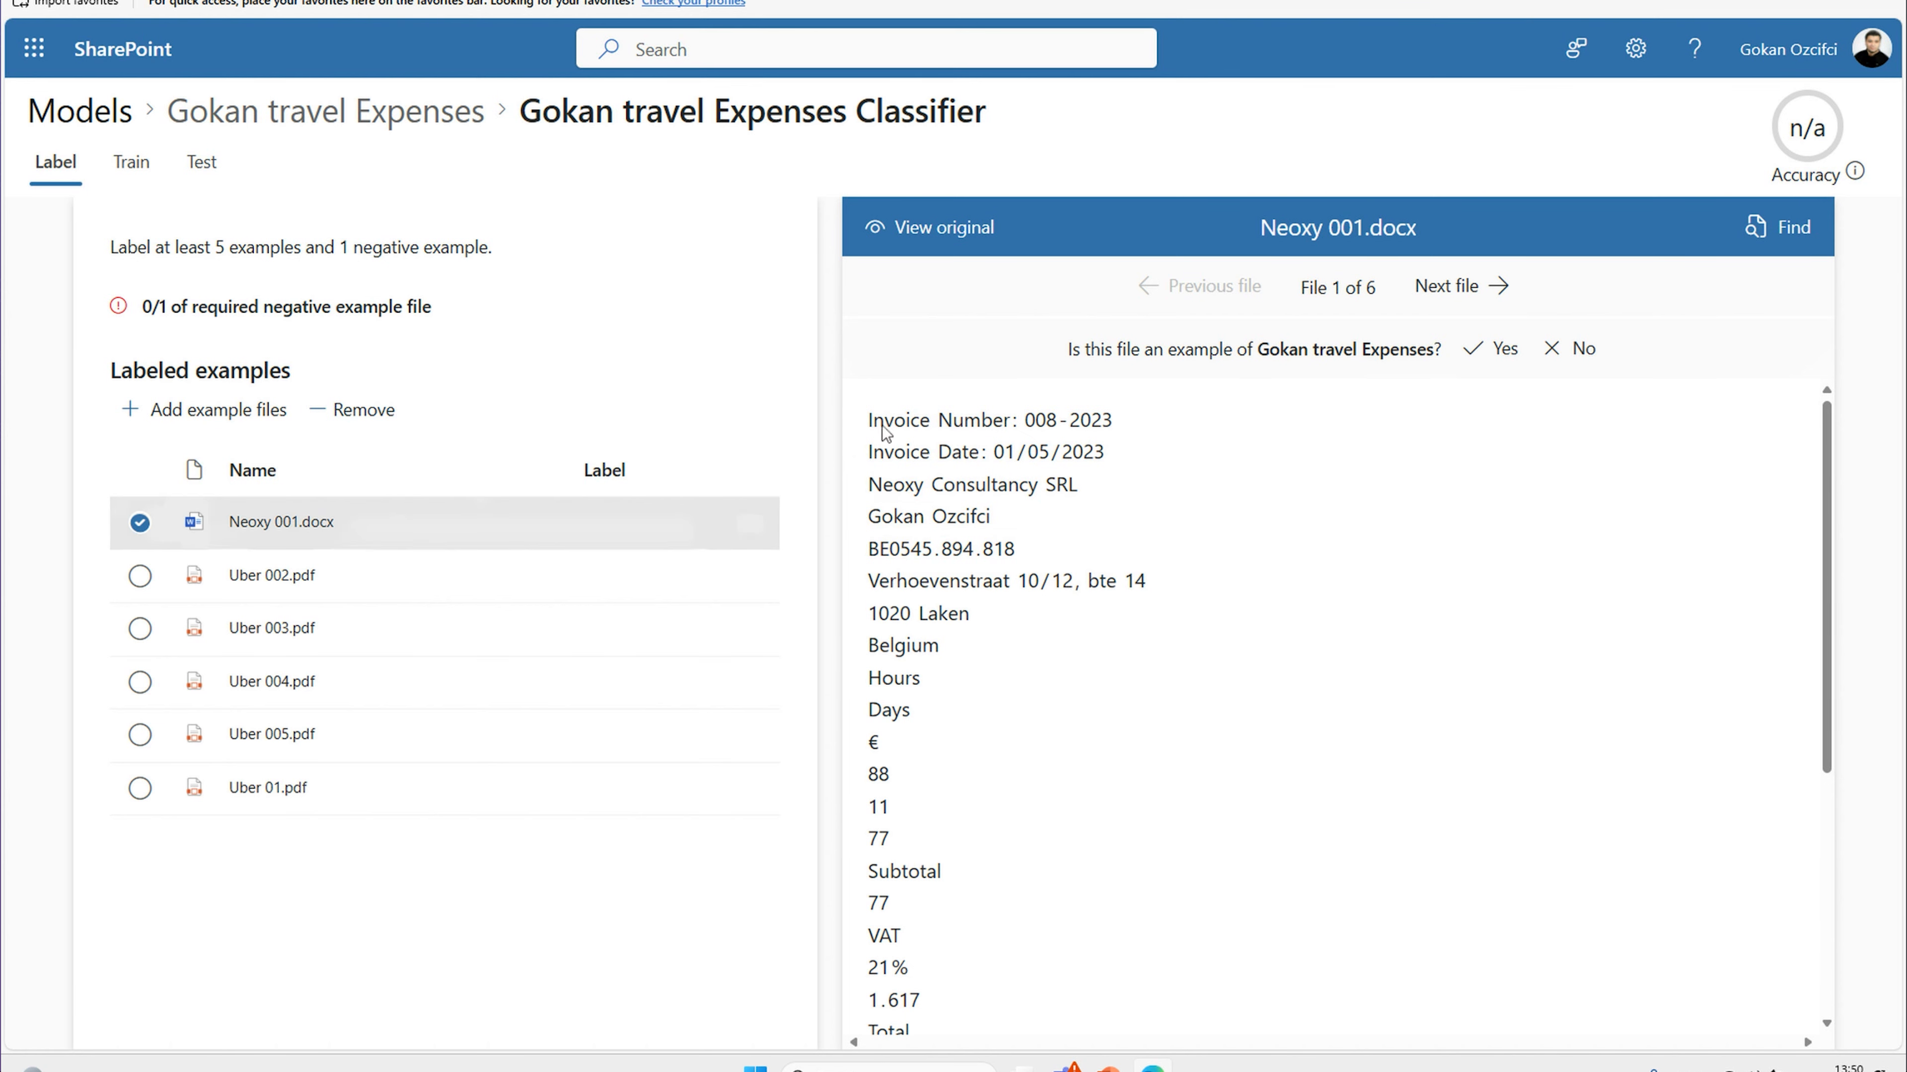
left_click(1557, 362)
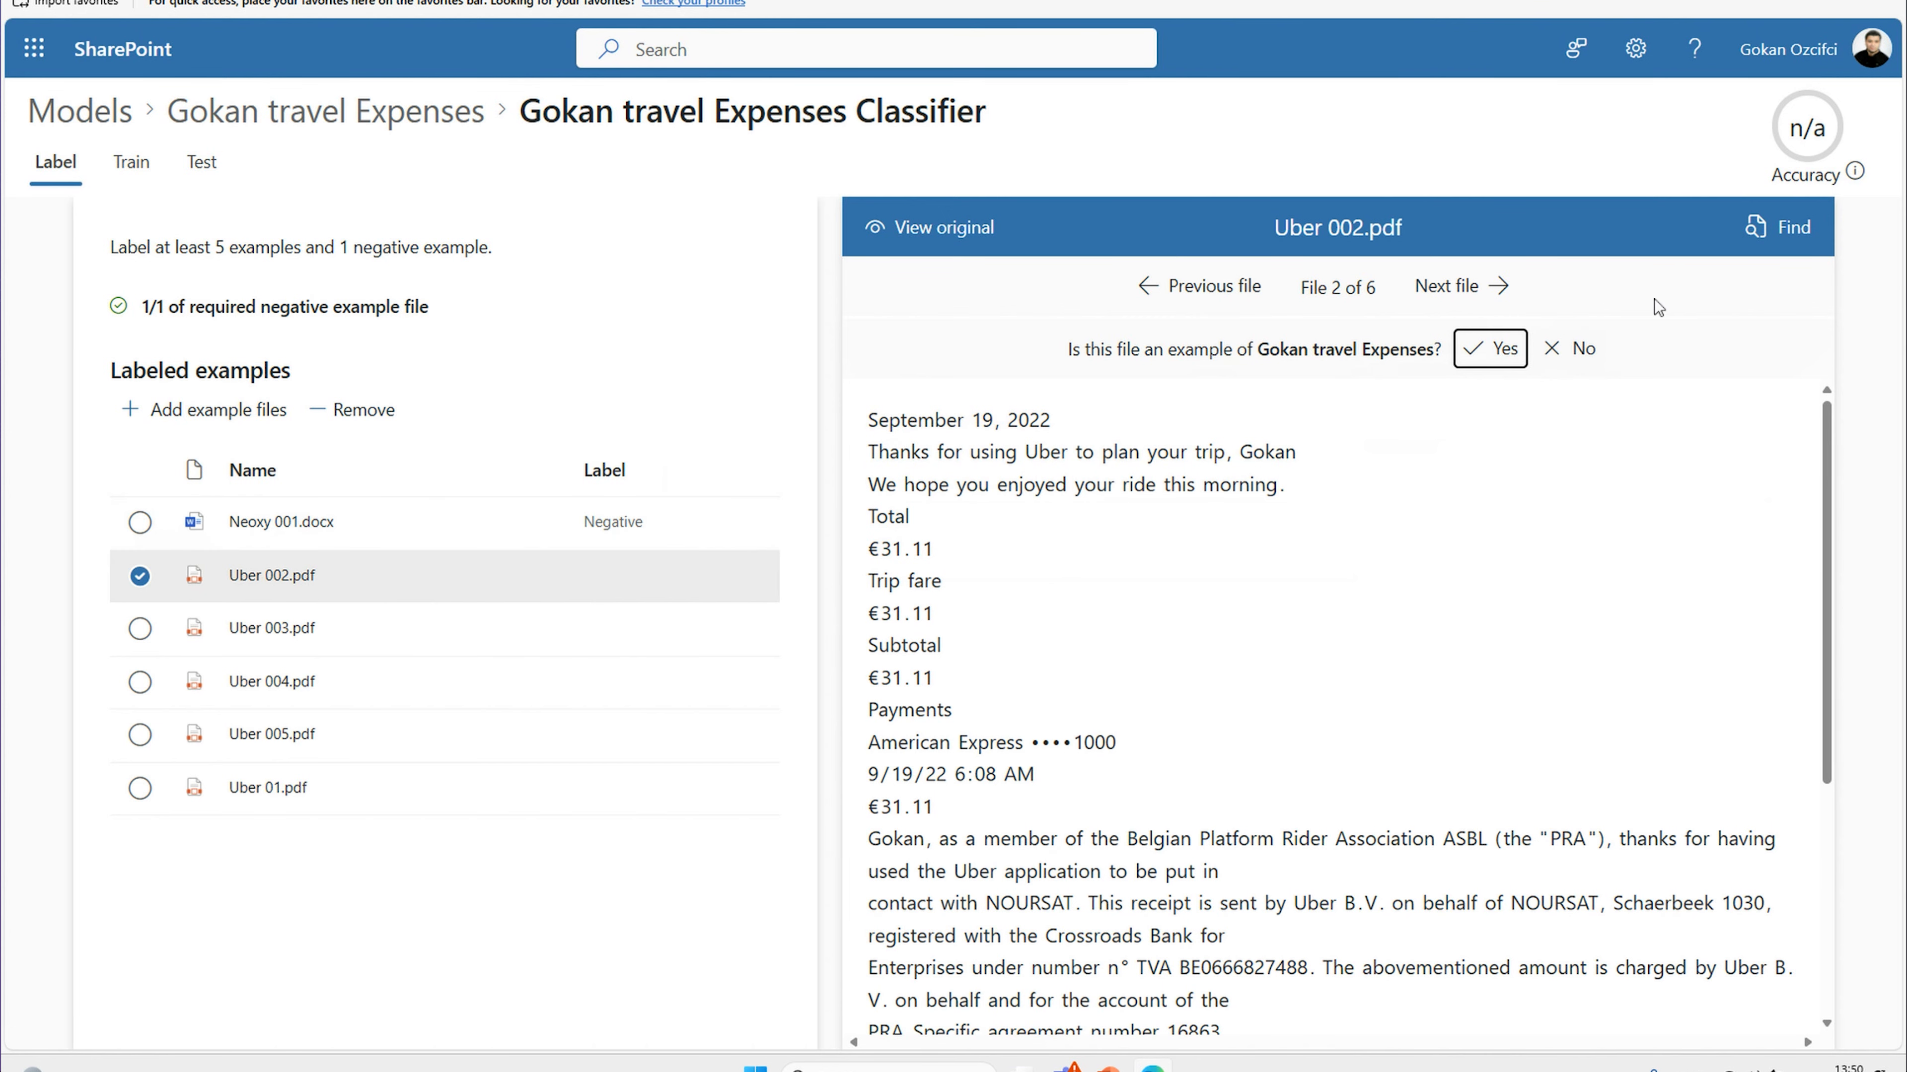
left_click(1490, 356)
left_click(1490, 356)
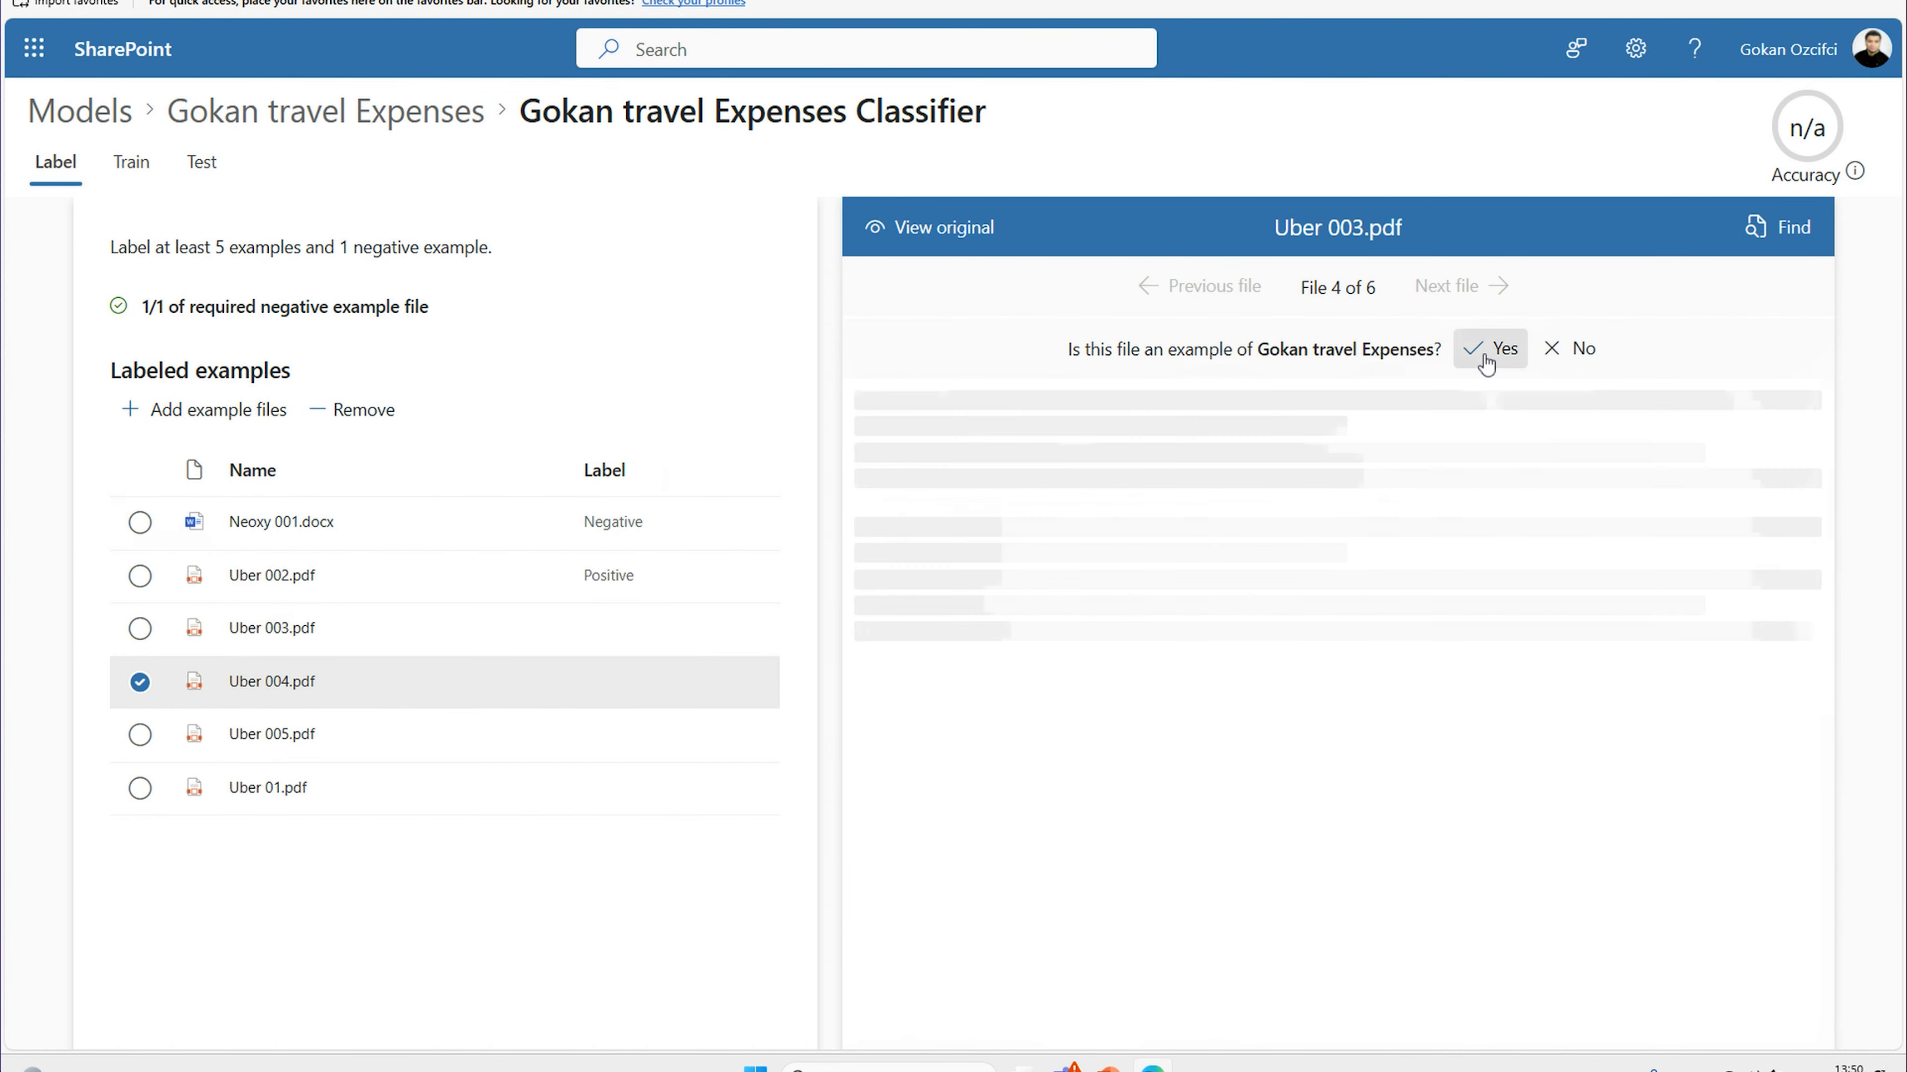
left_click(1490, 356)
left_click(1490, 356)
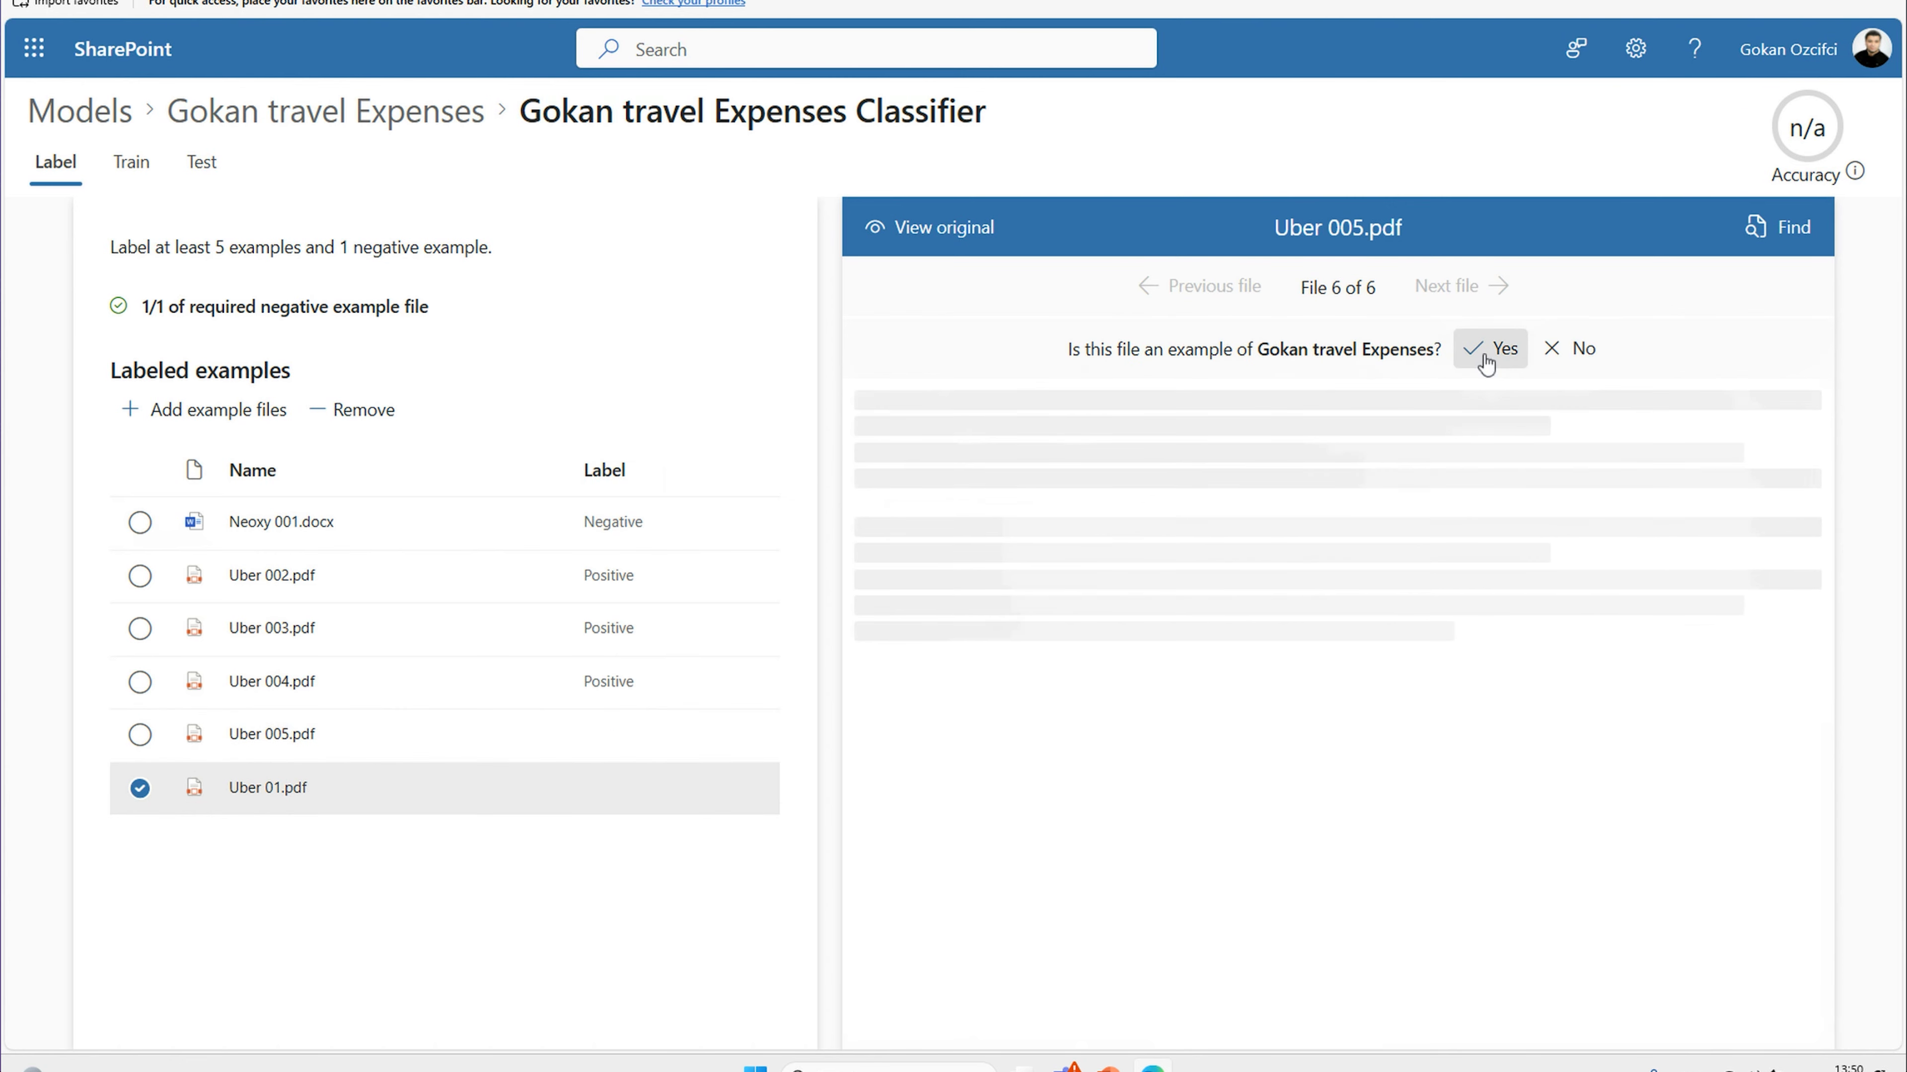
left_click(1486, 356)
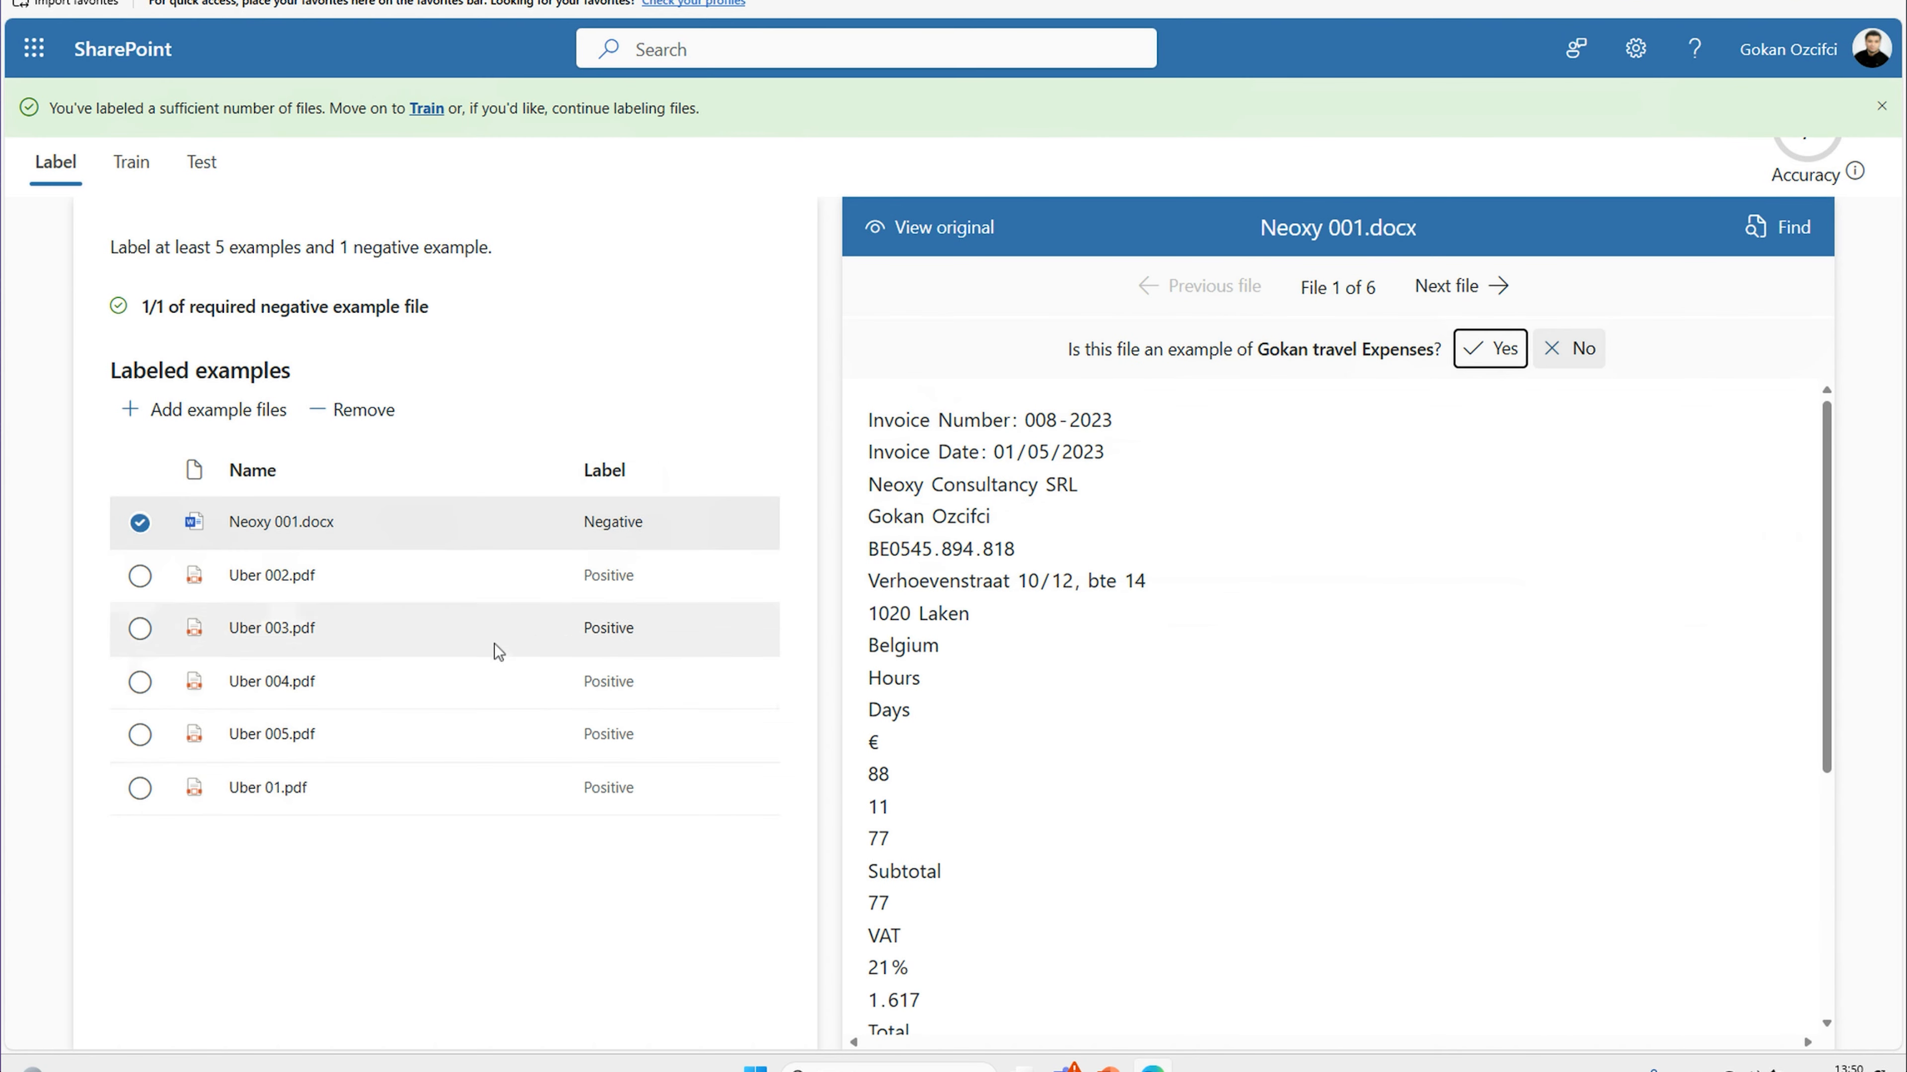
left_click_drag(586, 525, 692, 534)
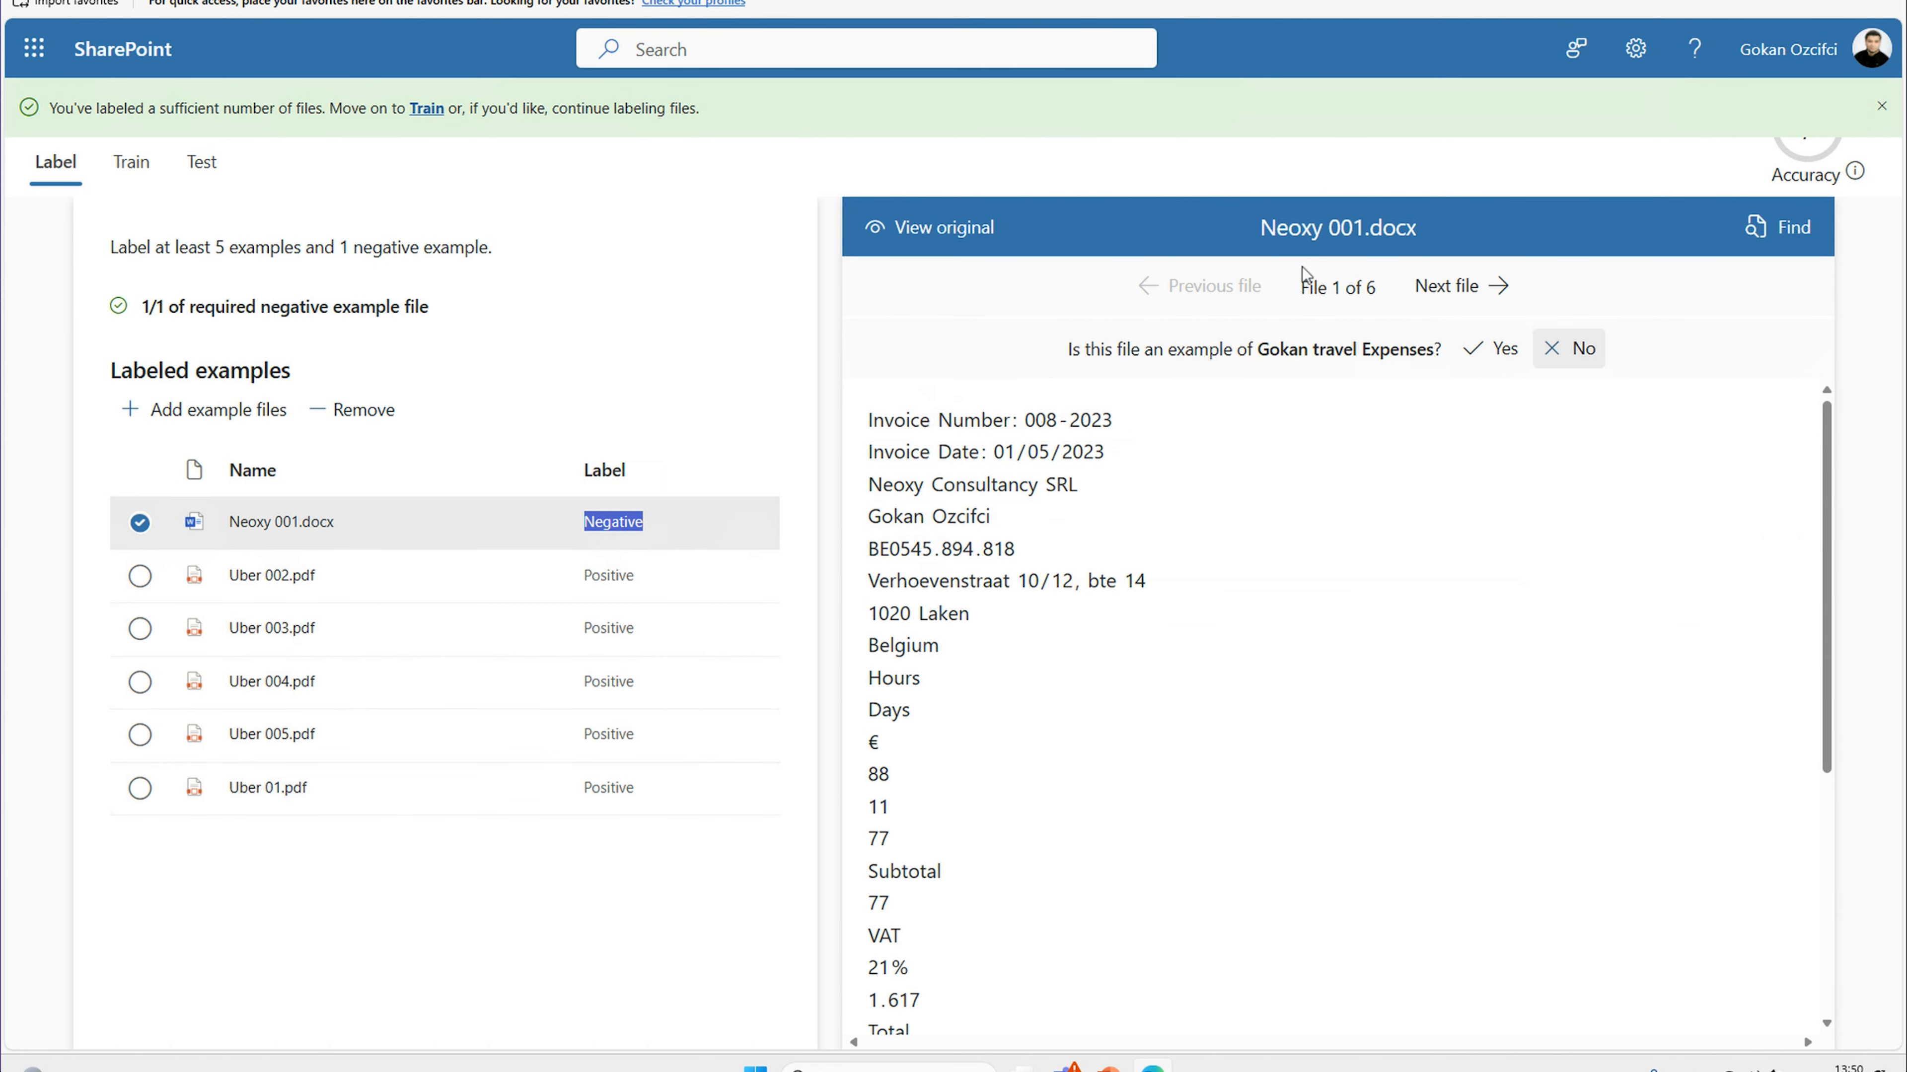
Step: Create a blank explanation named UberName for the classifier and set its explanation type to Phrase list
left_click(133, 179)
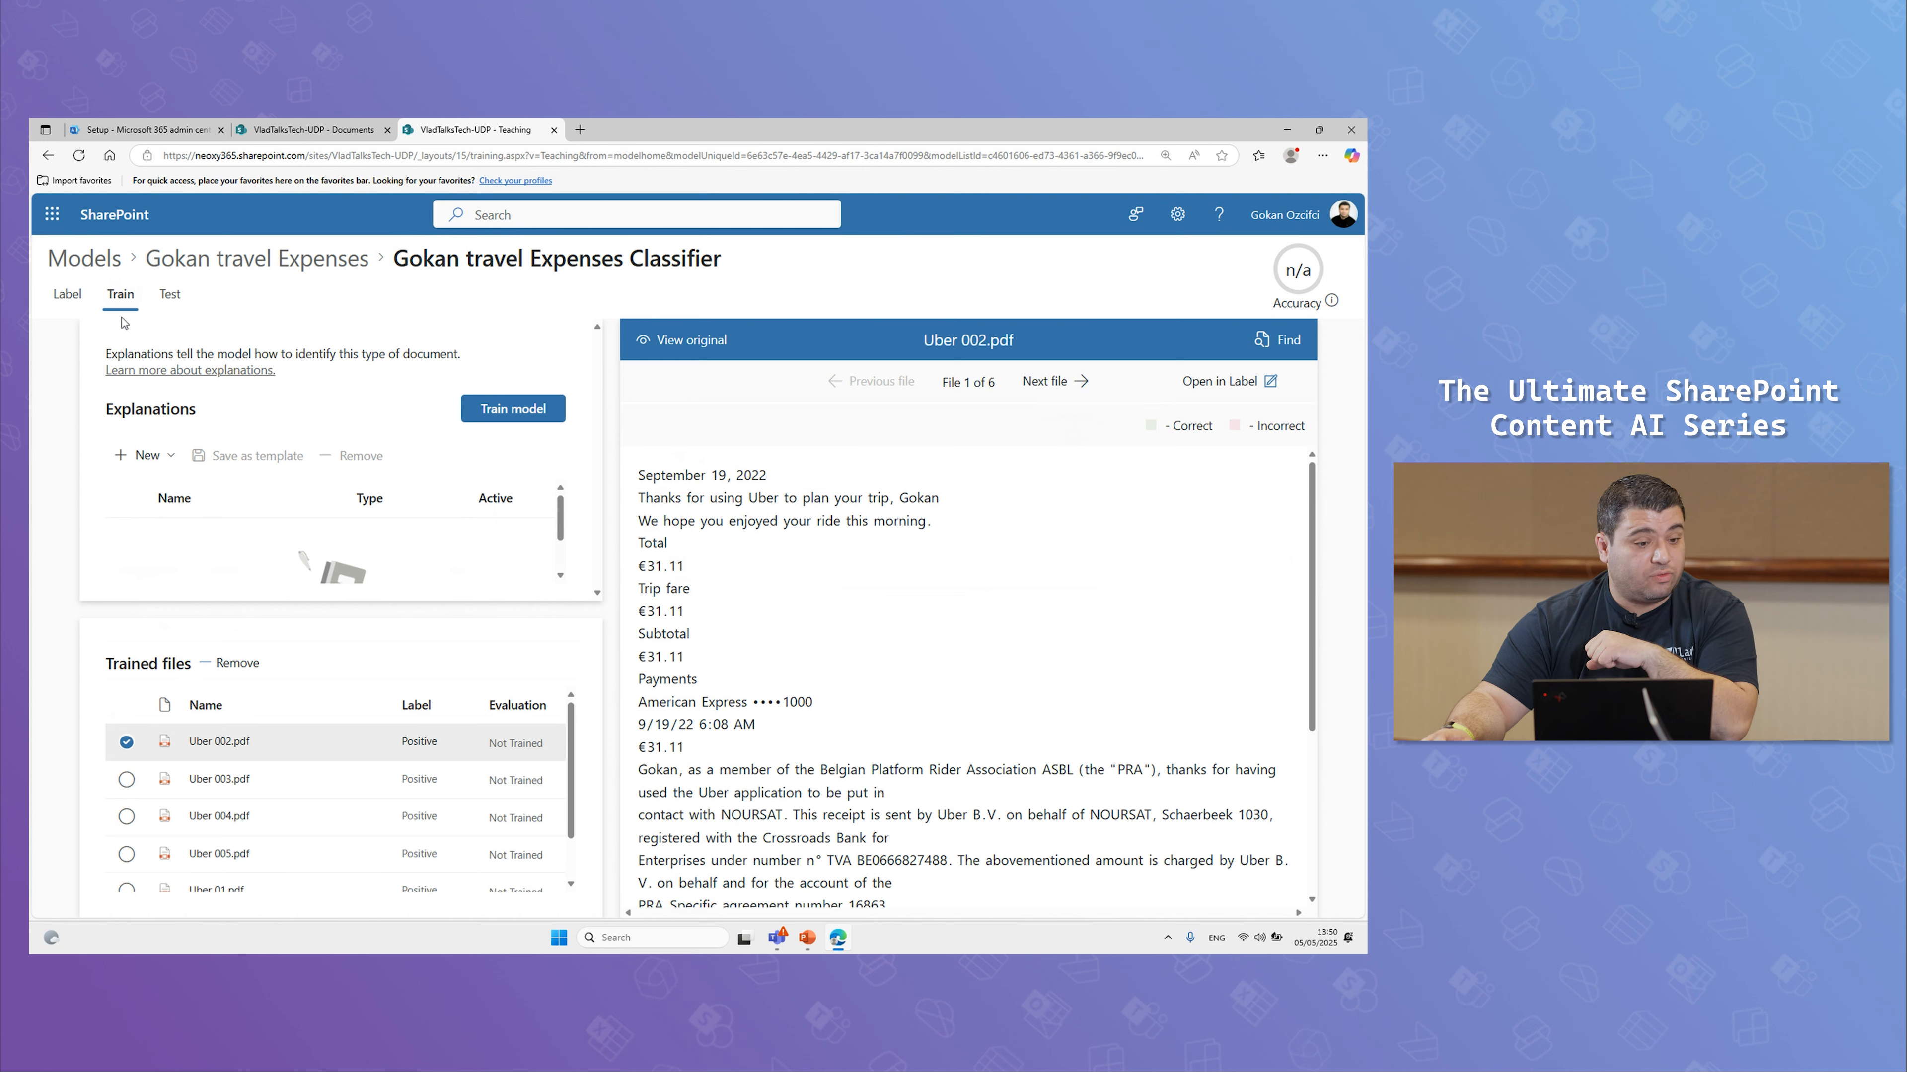
left_click(171, 456)
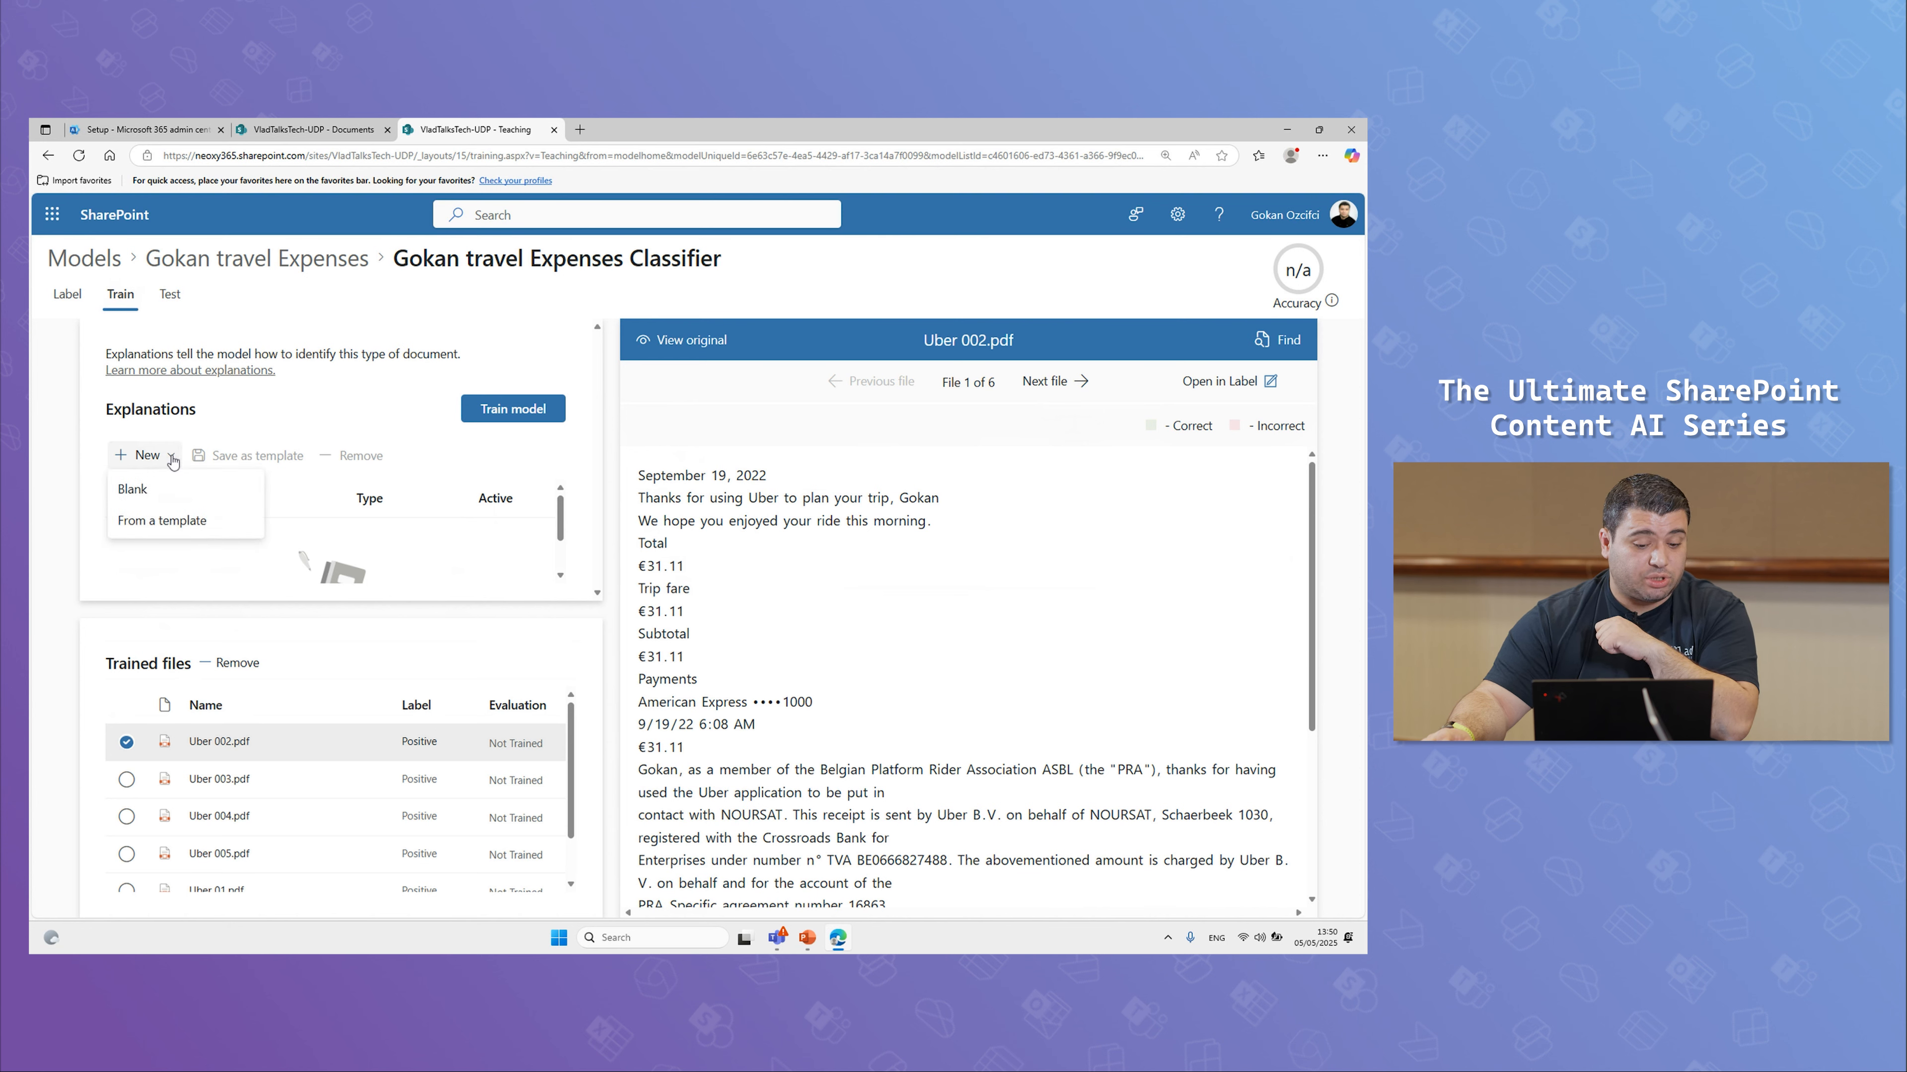
left_click(161, 492)
left_click(313, 438)
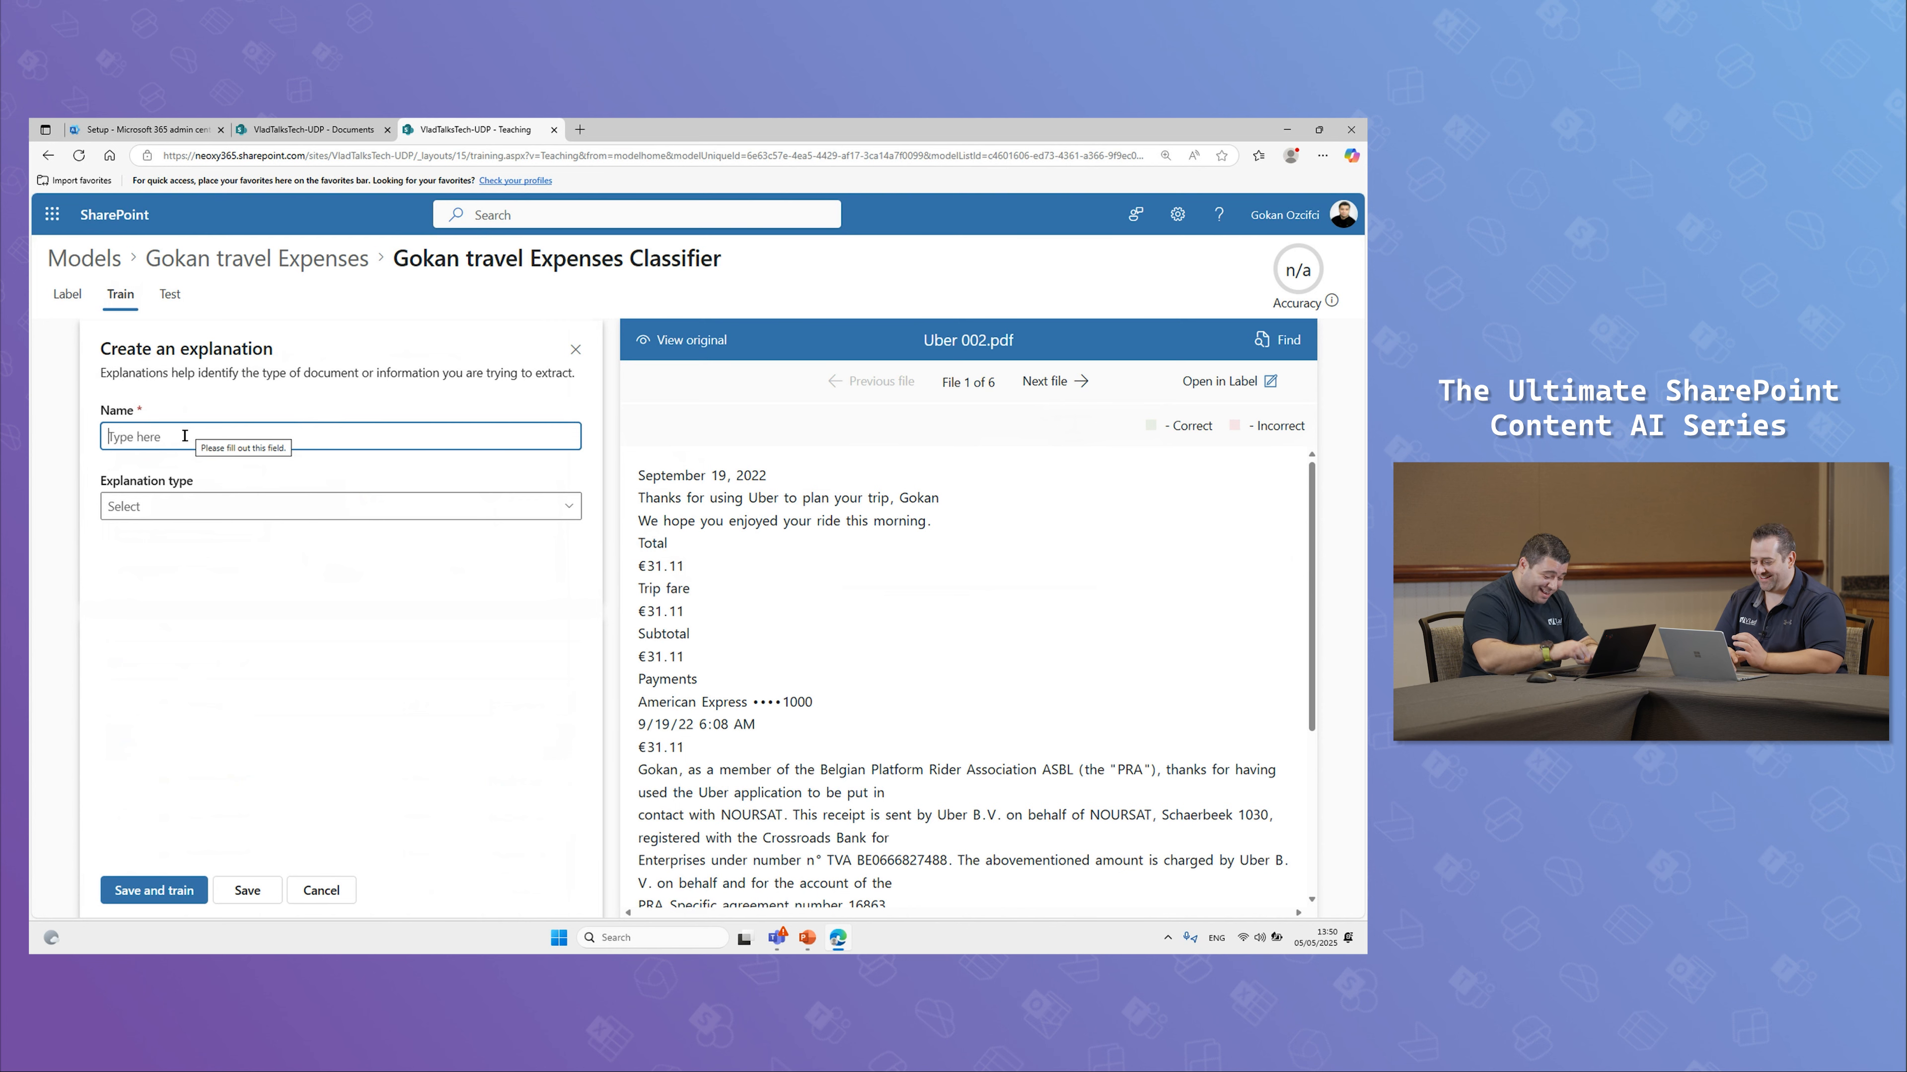
type("UberName")
left_click(390, 496)
left_click(388, 501)
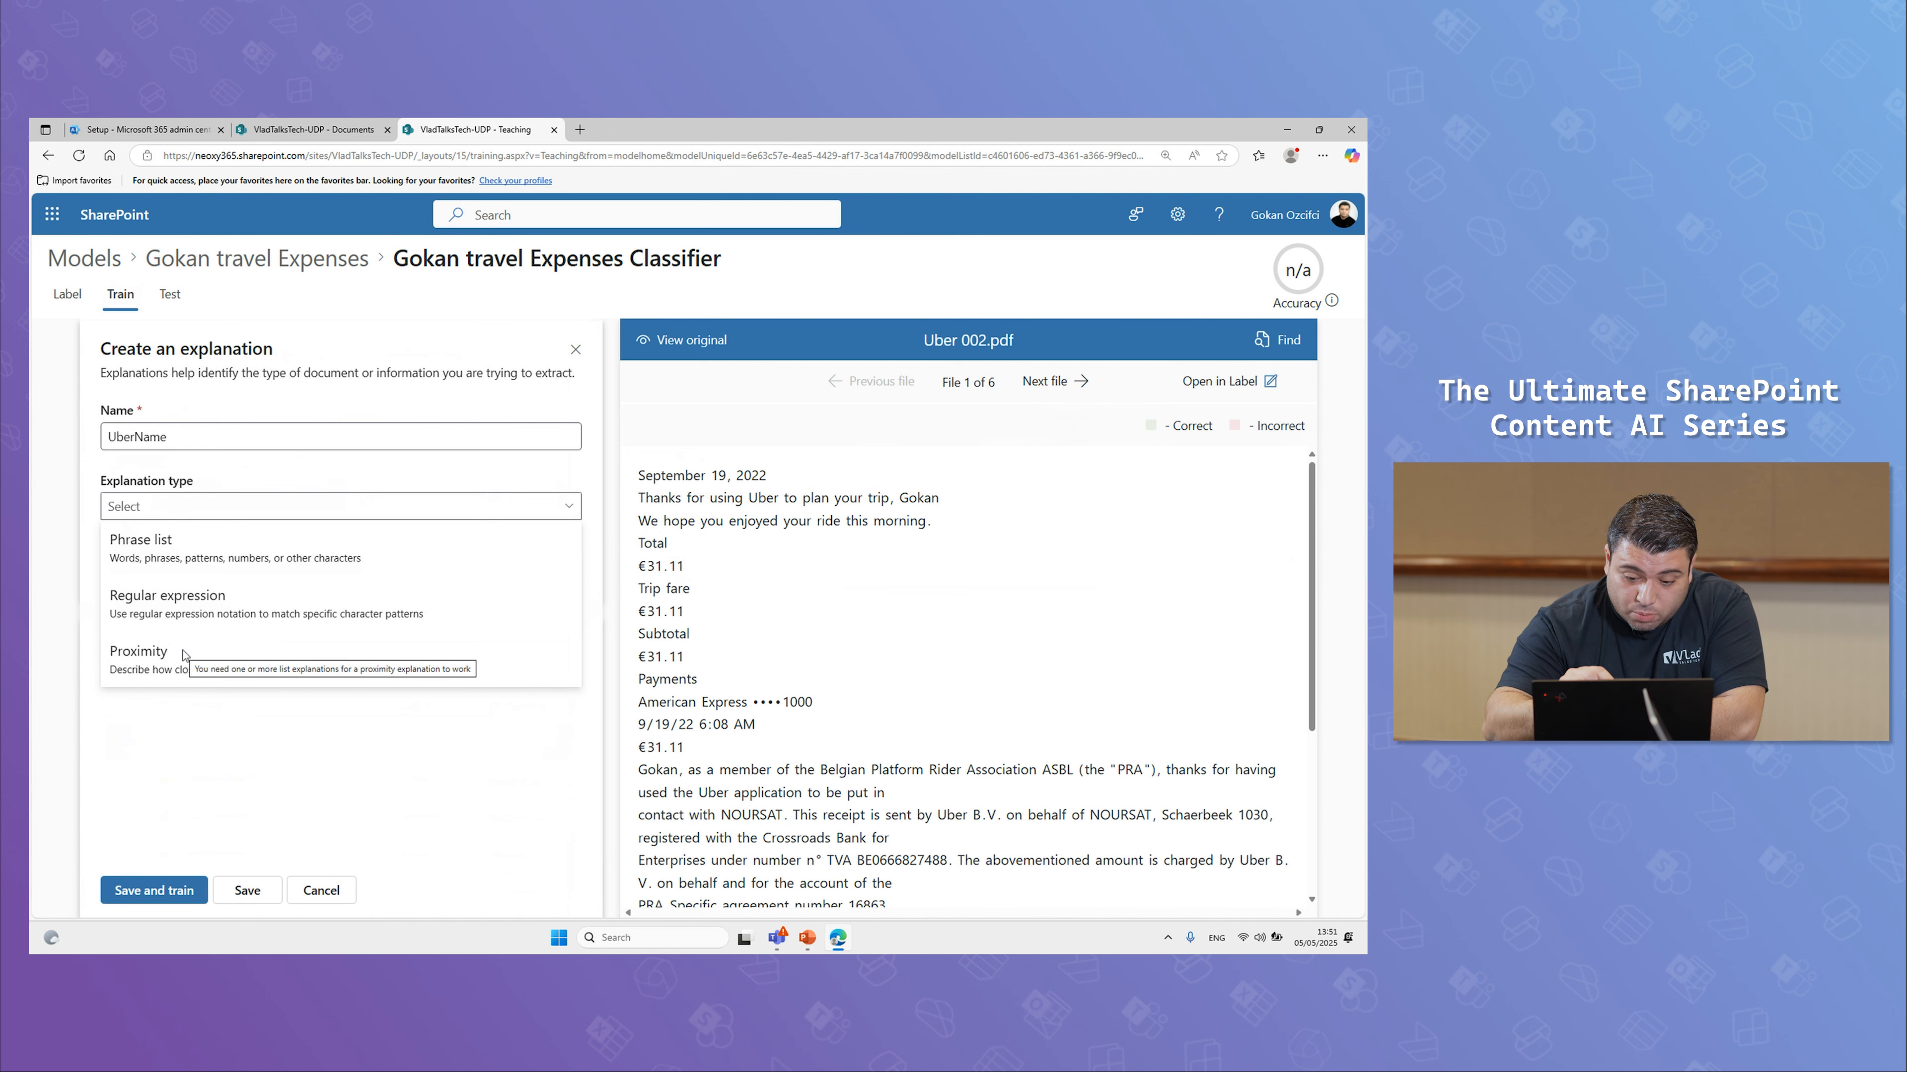
left_click_drag(645, 477, 761, 587)
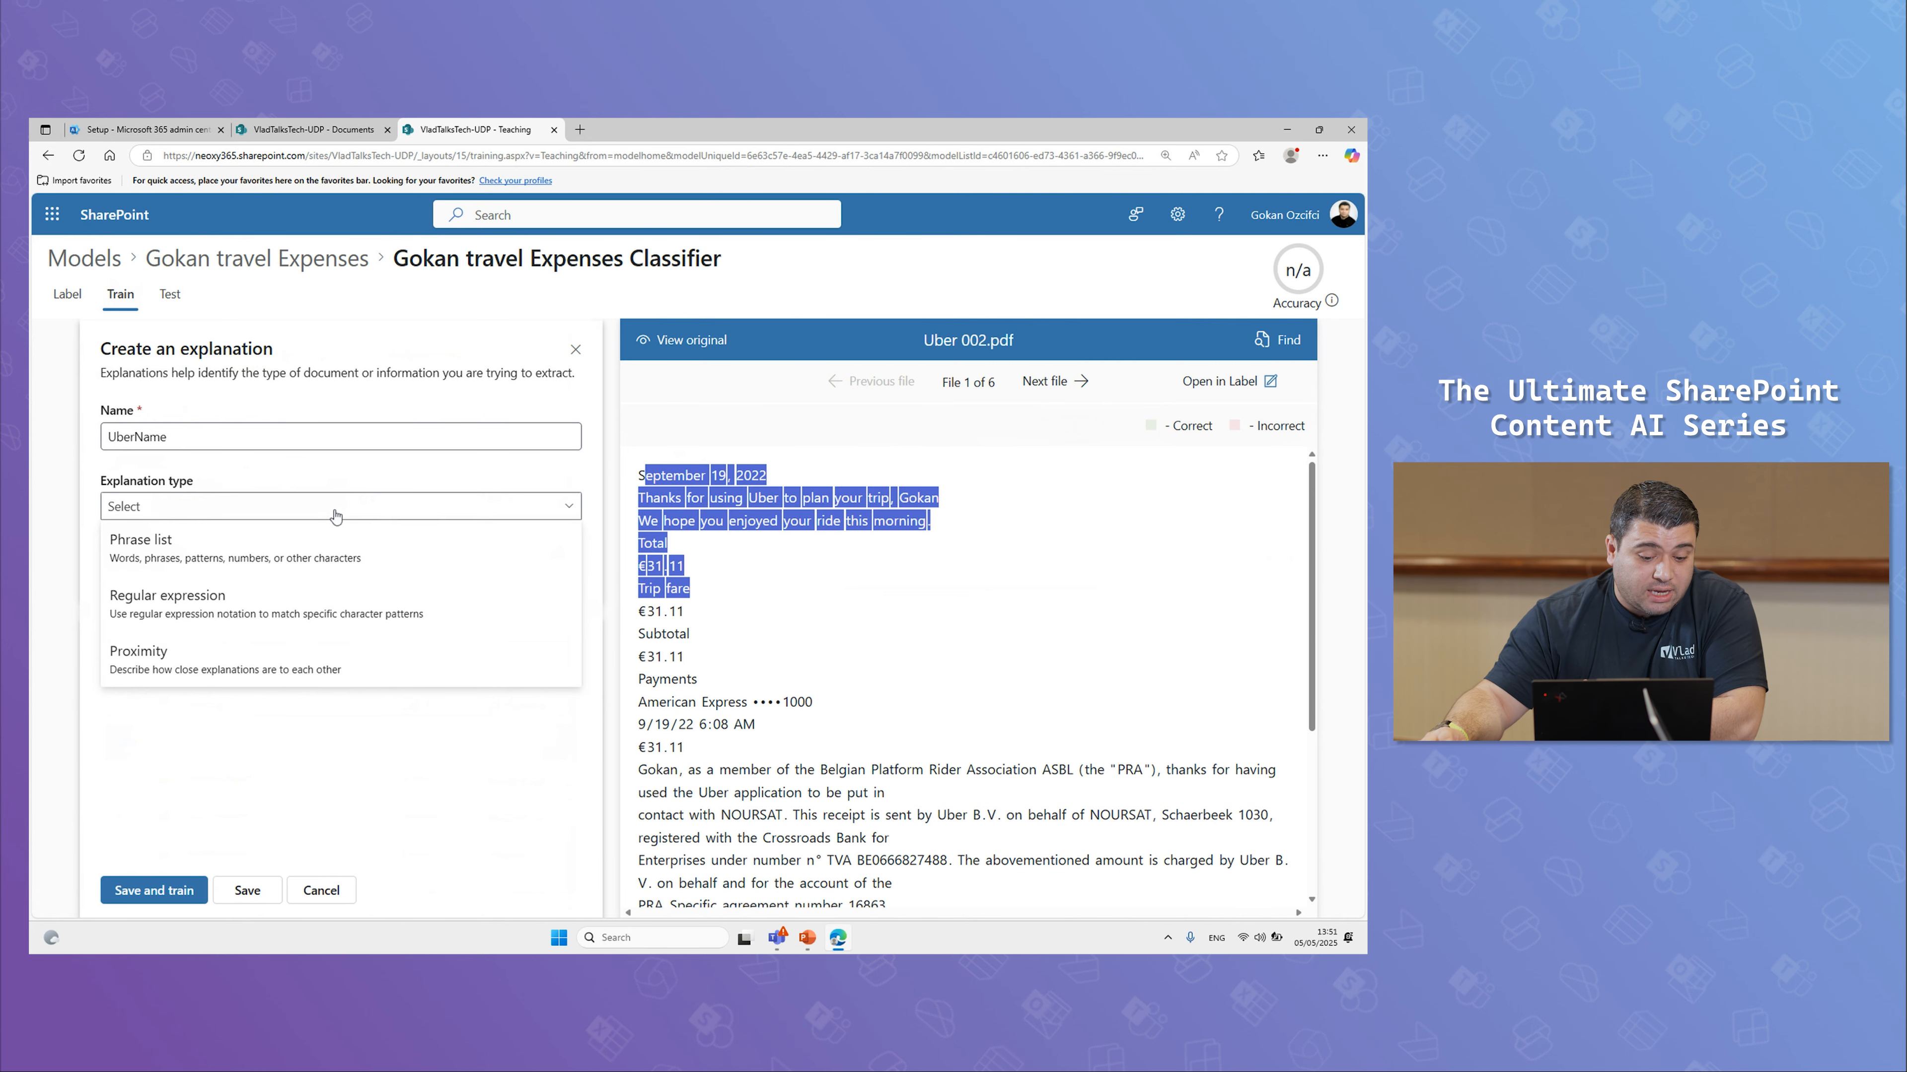
left_click(130, 570)
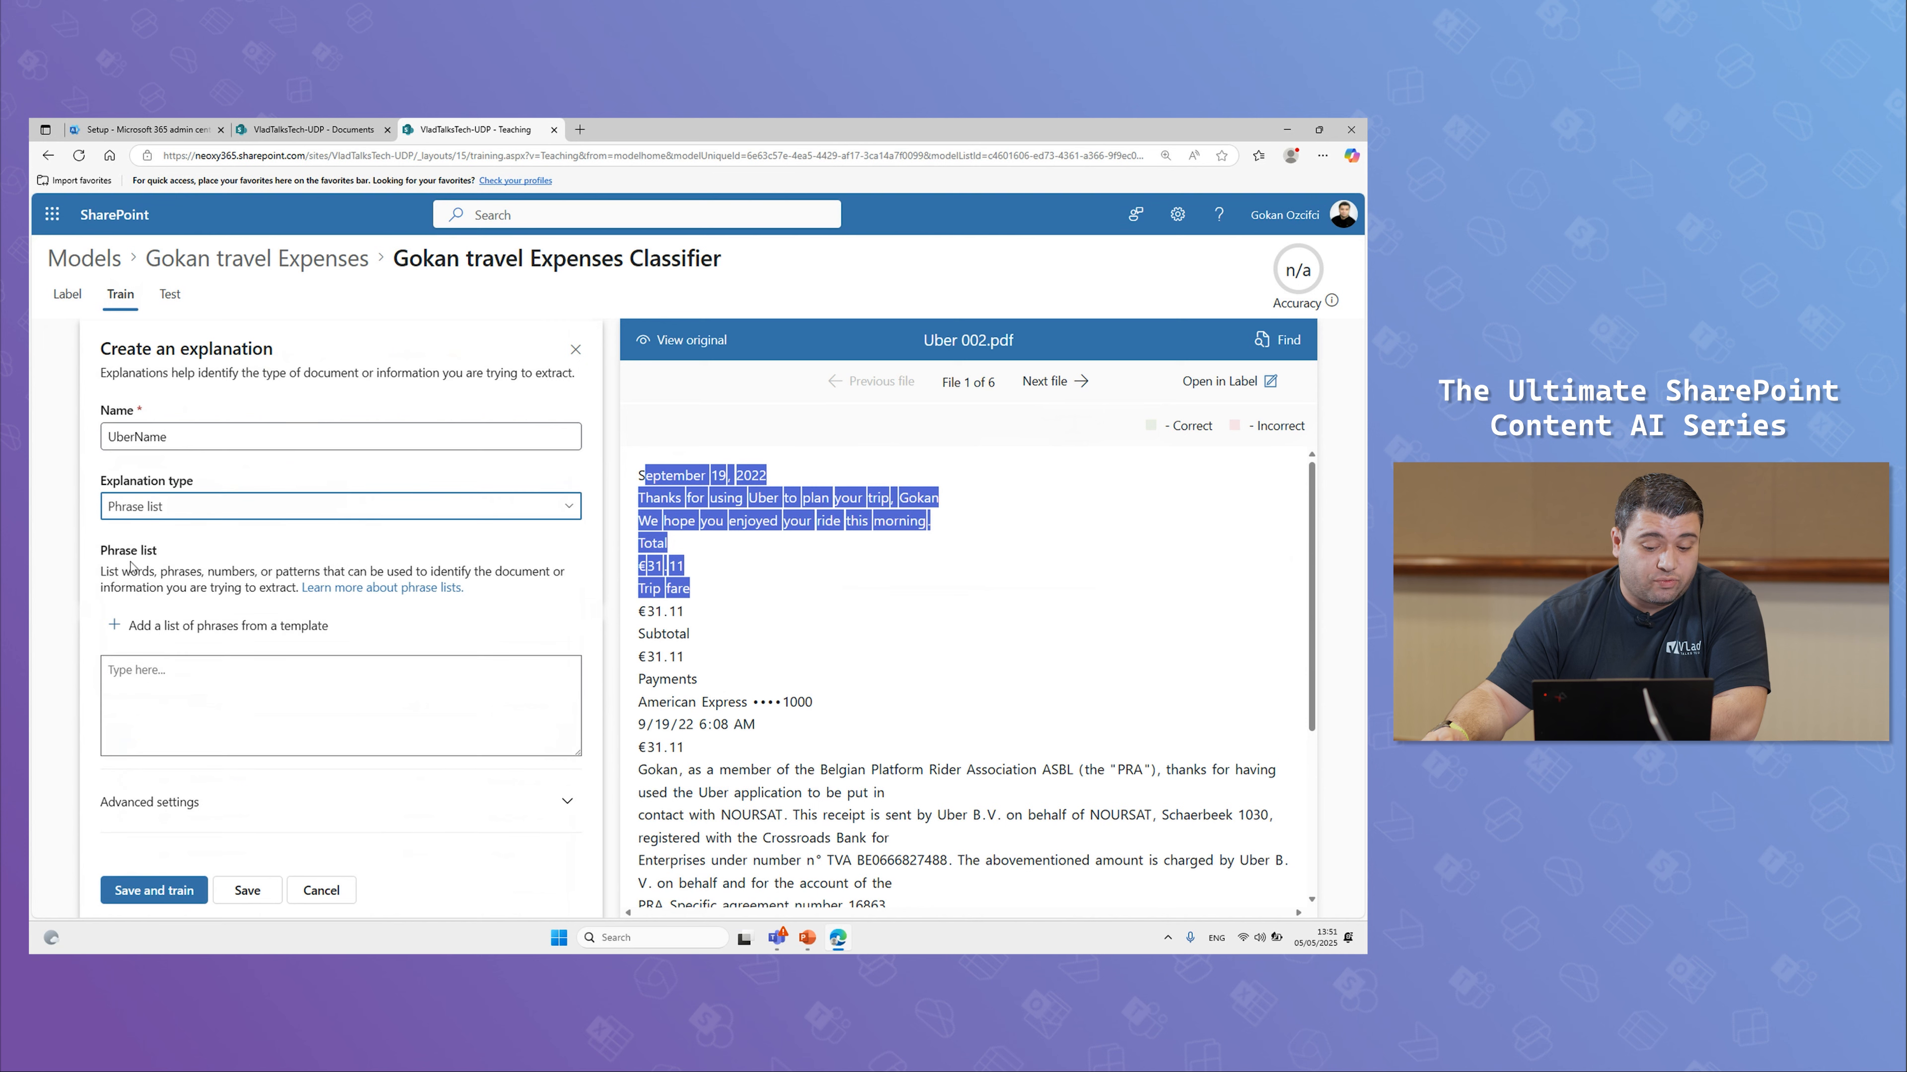
Step: Enter Uber as the phrase of the UberName explanation, save and train the model, and dismiss the notification
left_click(391, 685)
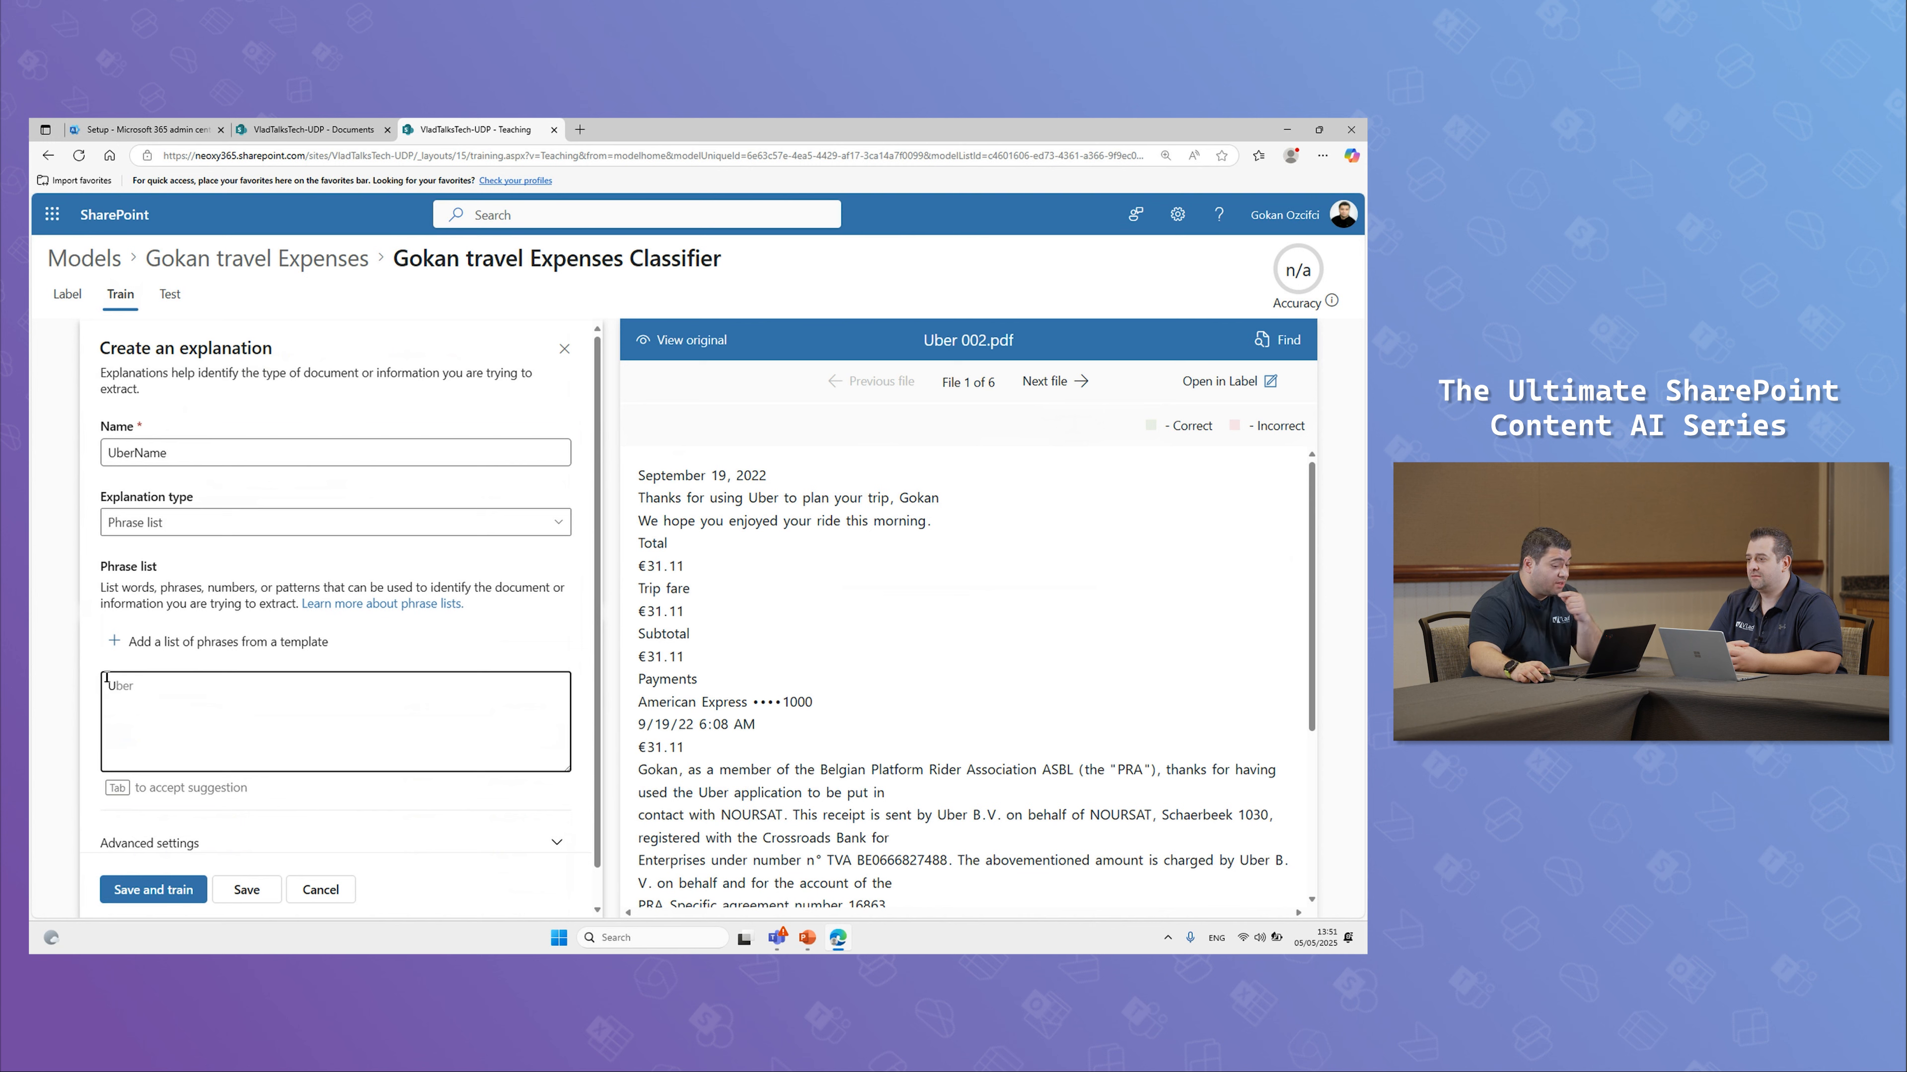
type("U")
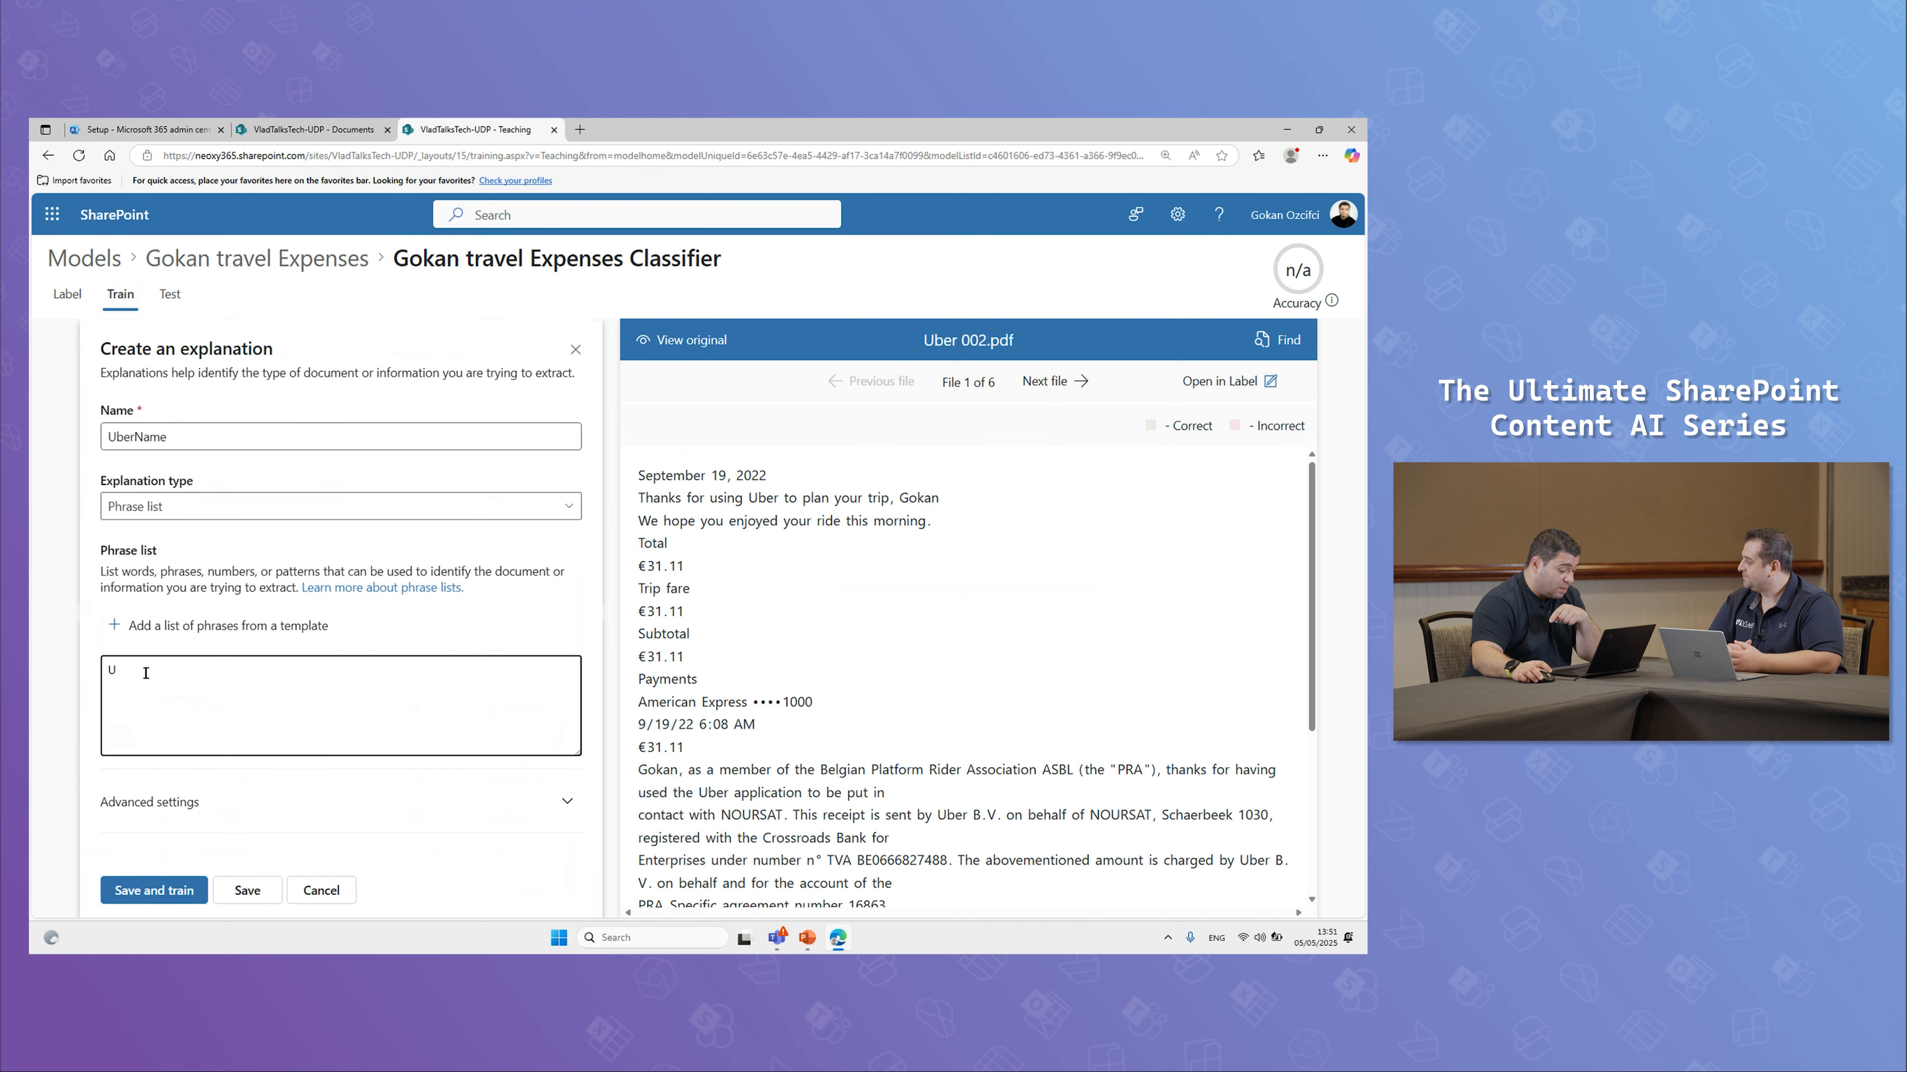
type("ber")
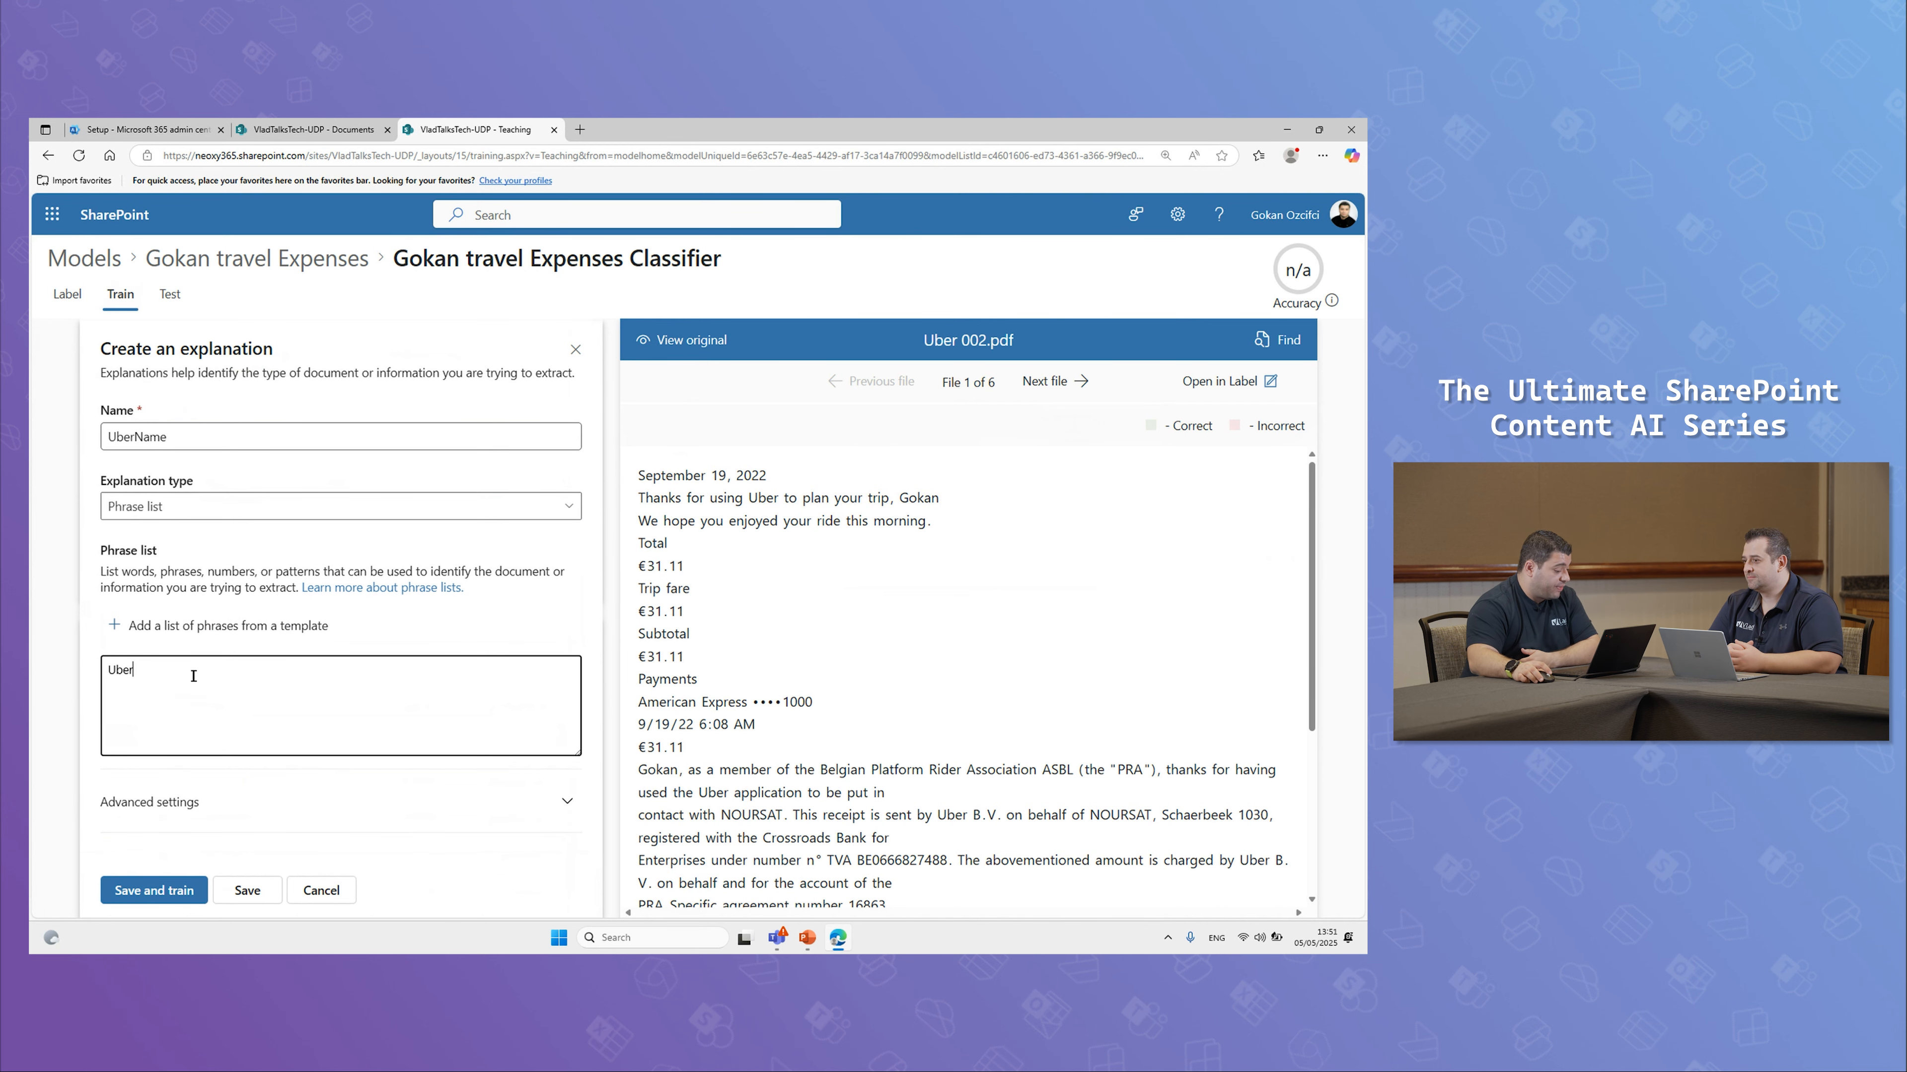
left_click(161, 894)
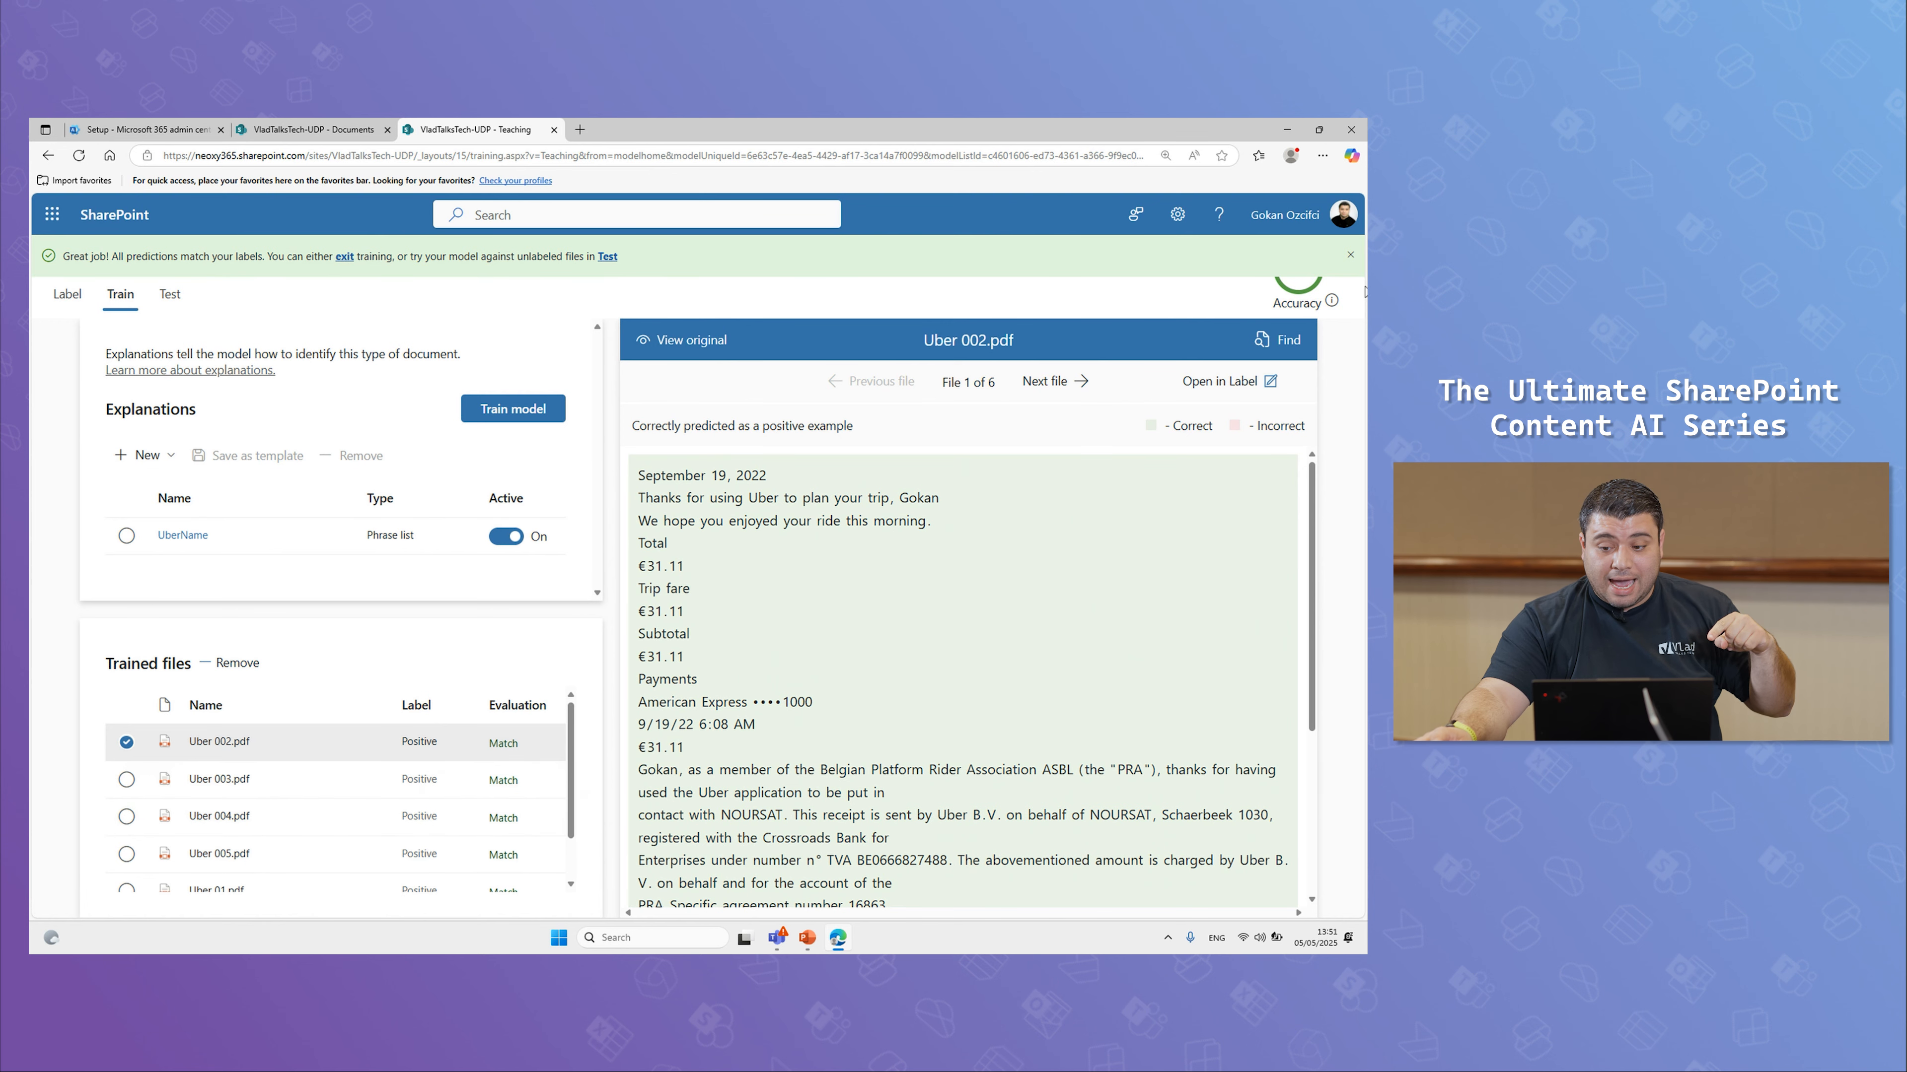
left_click(1349, 255)
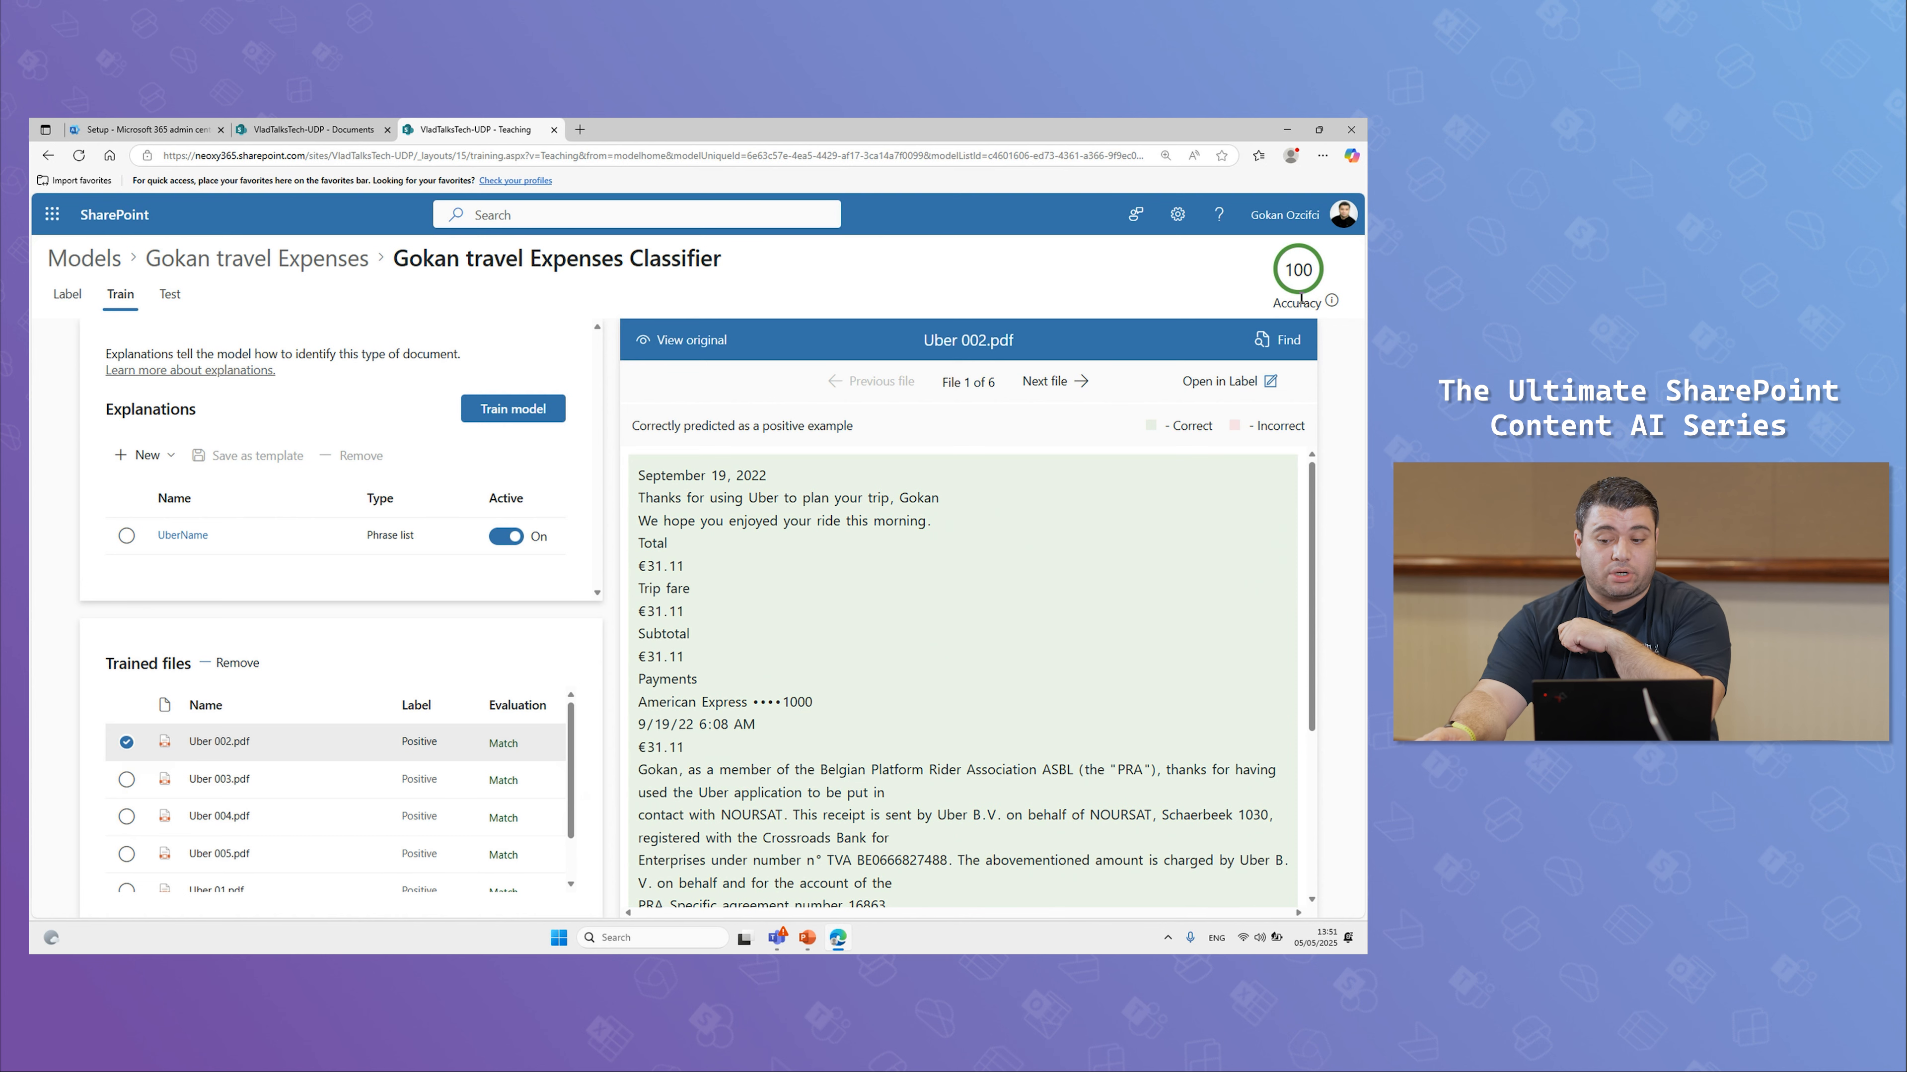
mouse_move(1331, 306)
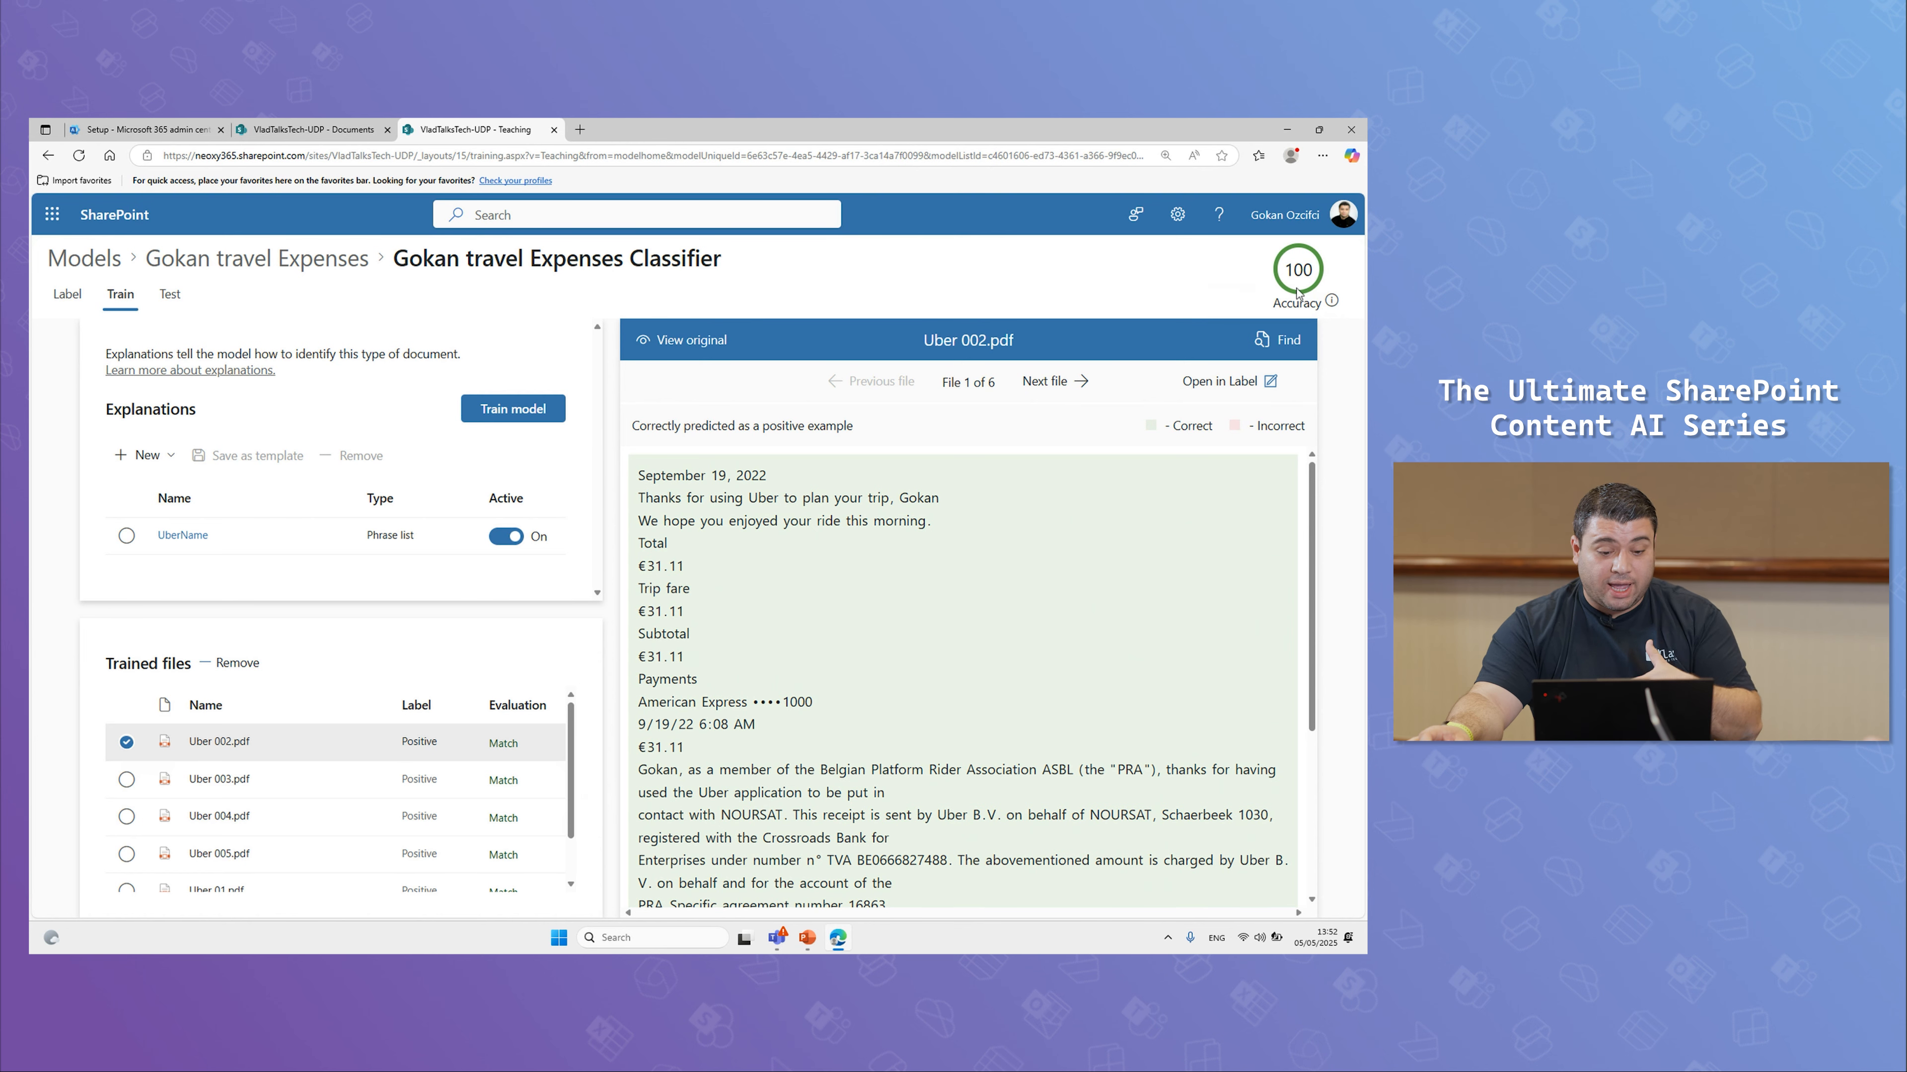
Step: Go to the classifier's test stage without adding test files and exit training to the model's home page
left_click(154, 455)
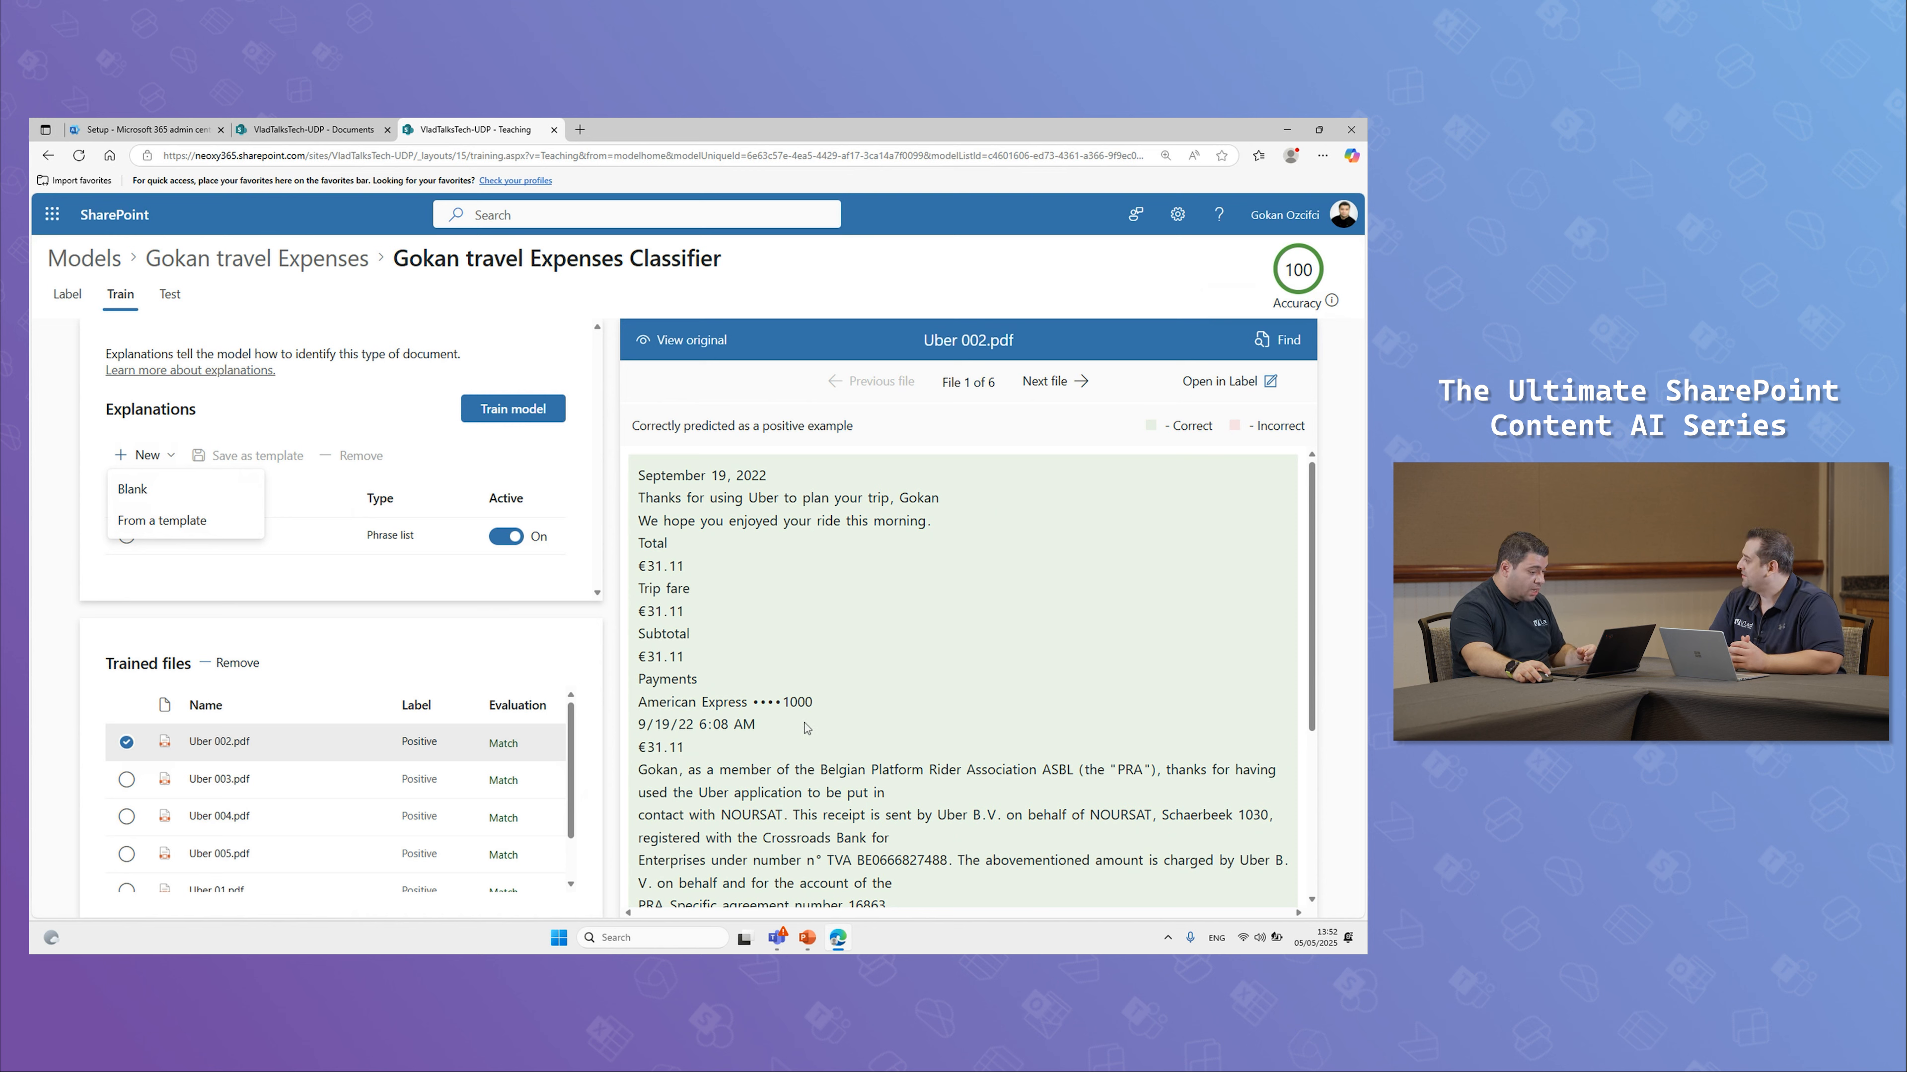
left_click(725, 705)
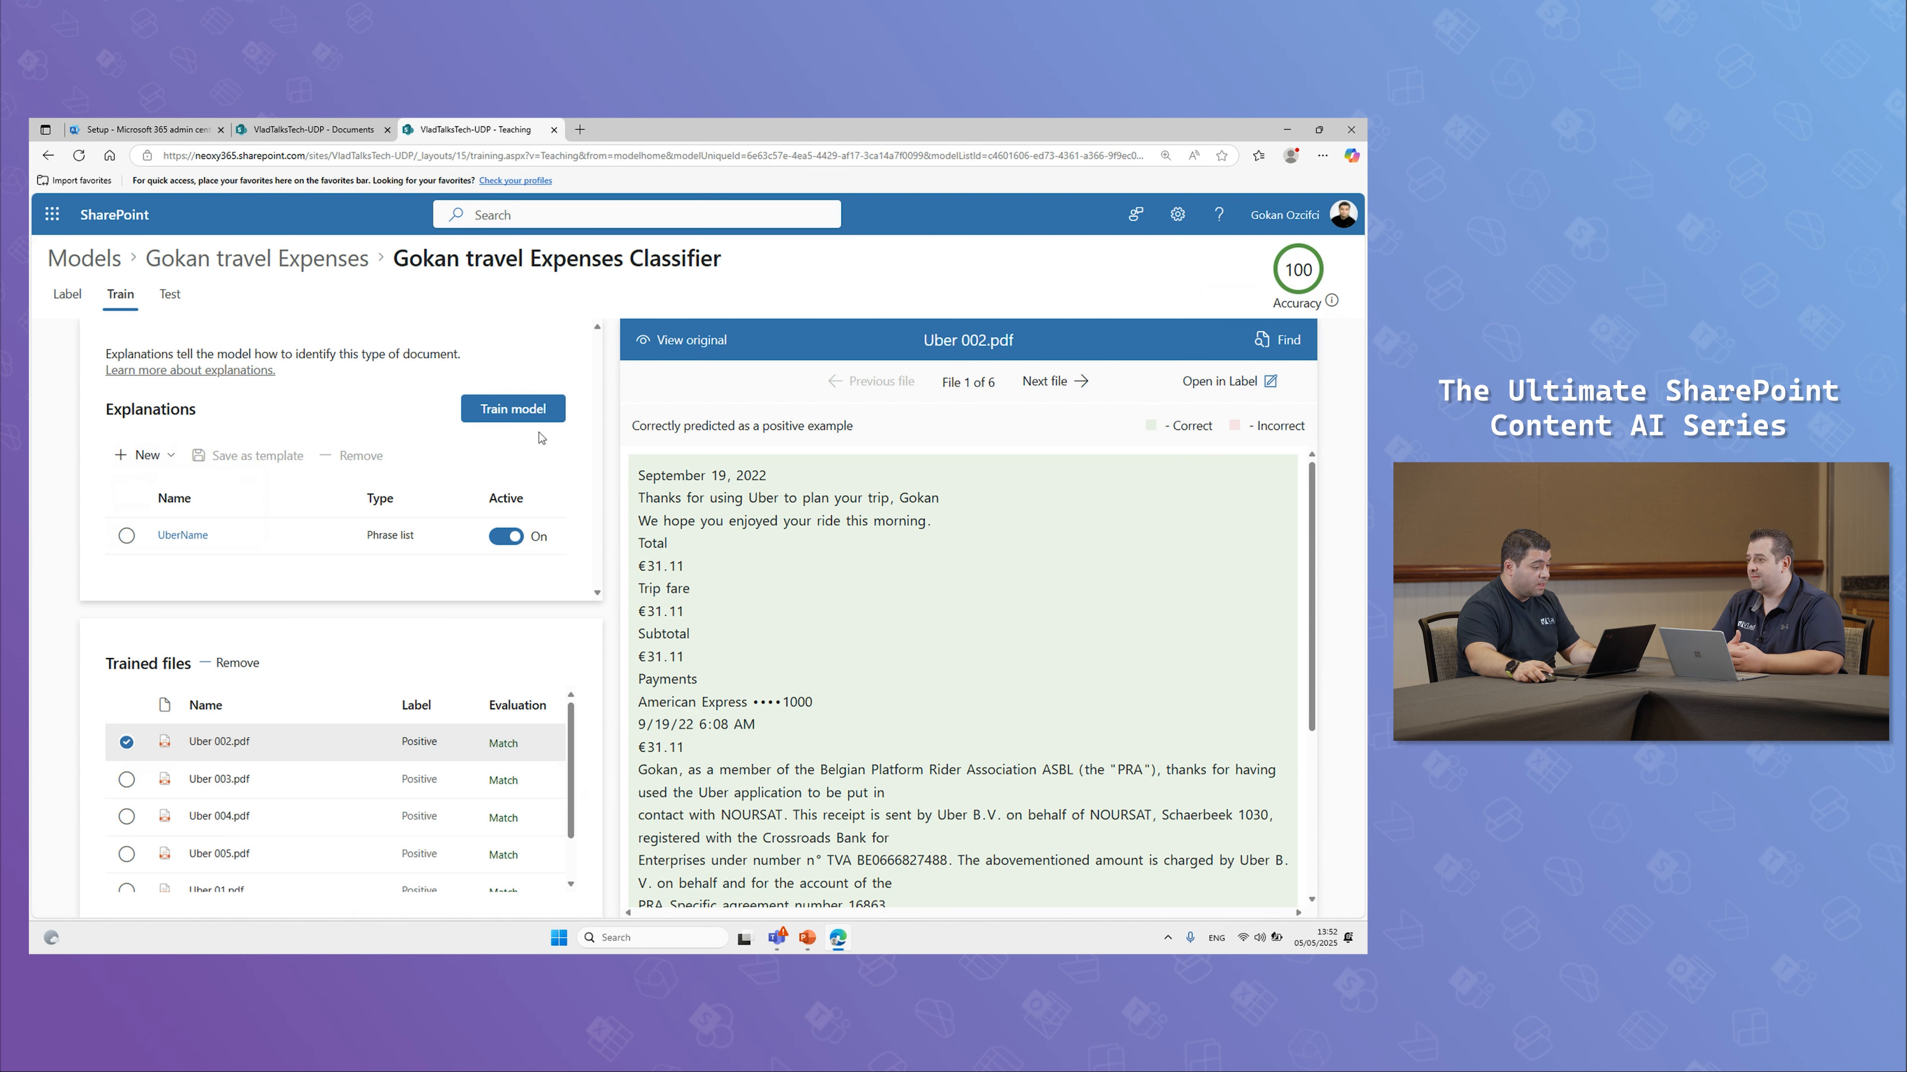
left_click(167, 300)
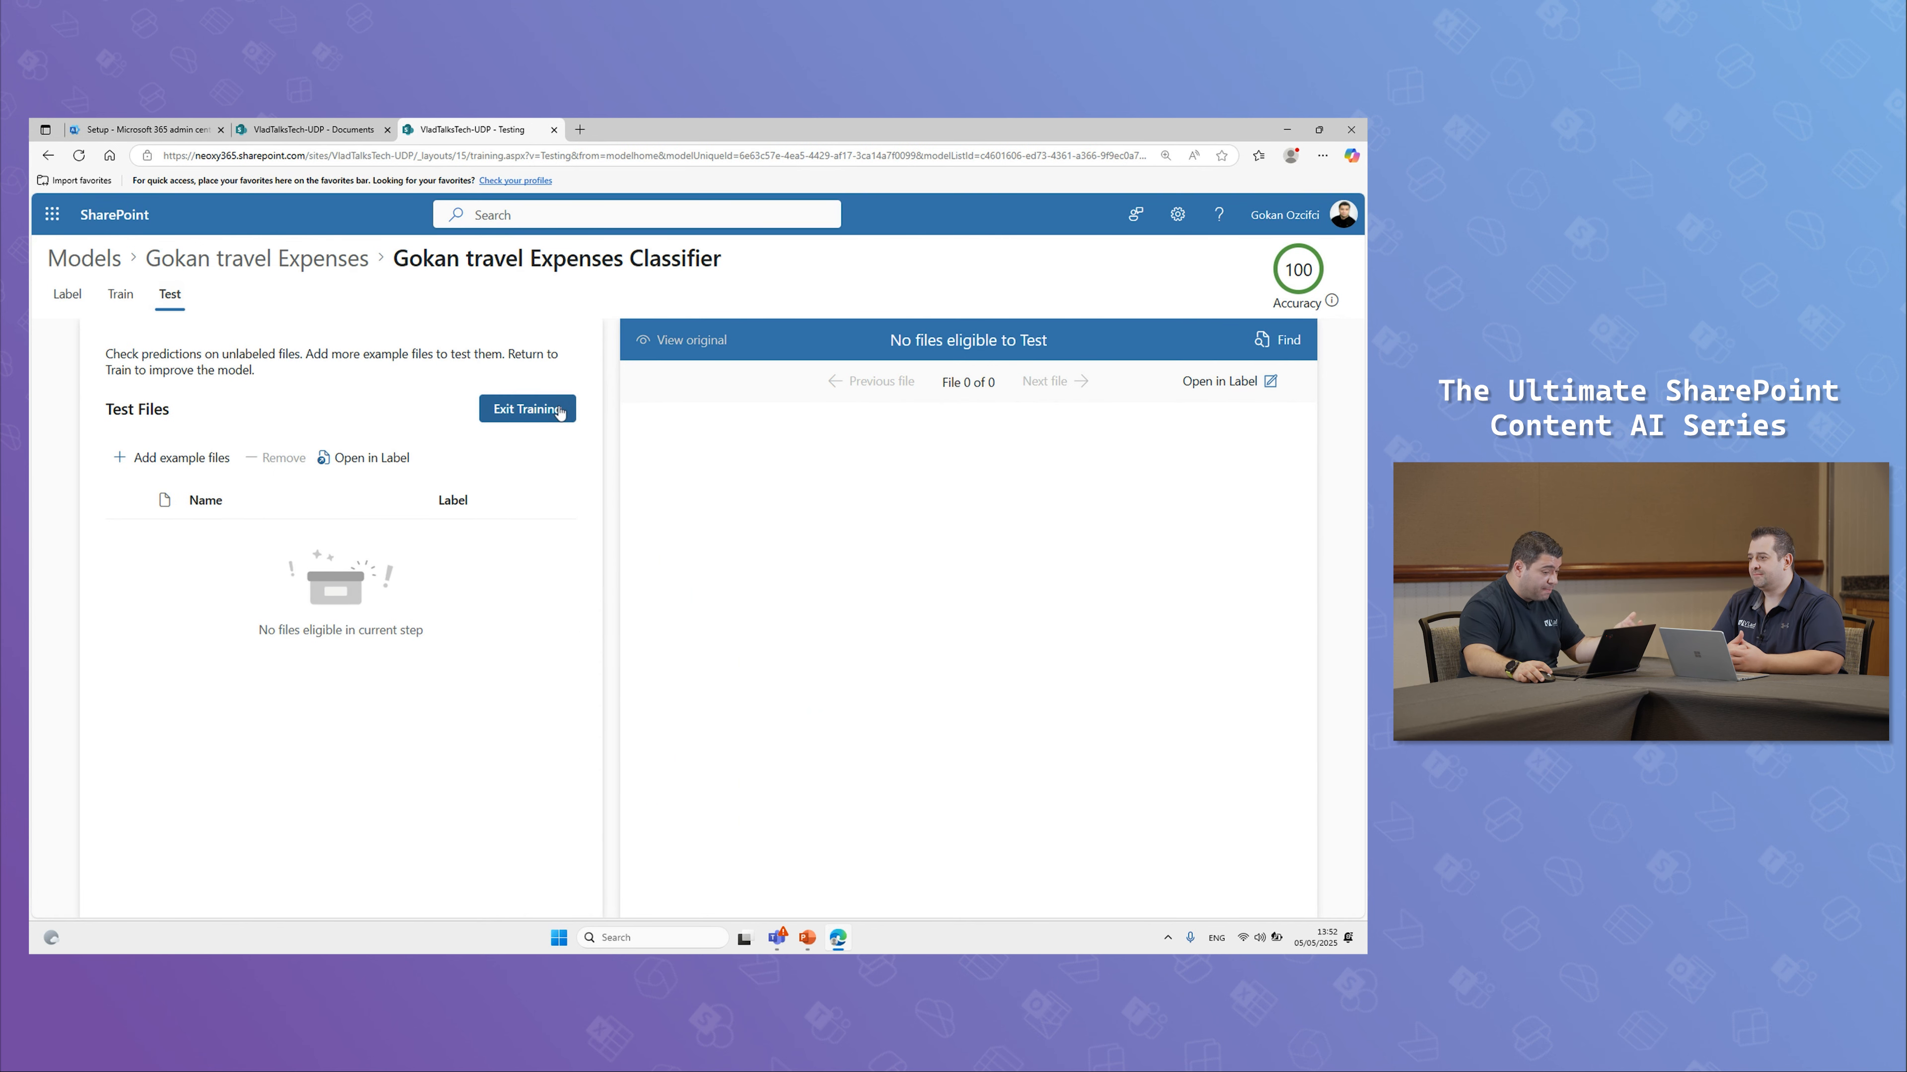
left_click(523, 413)
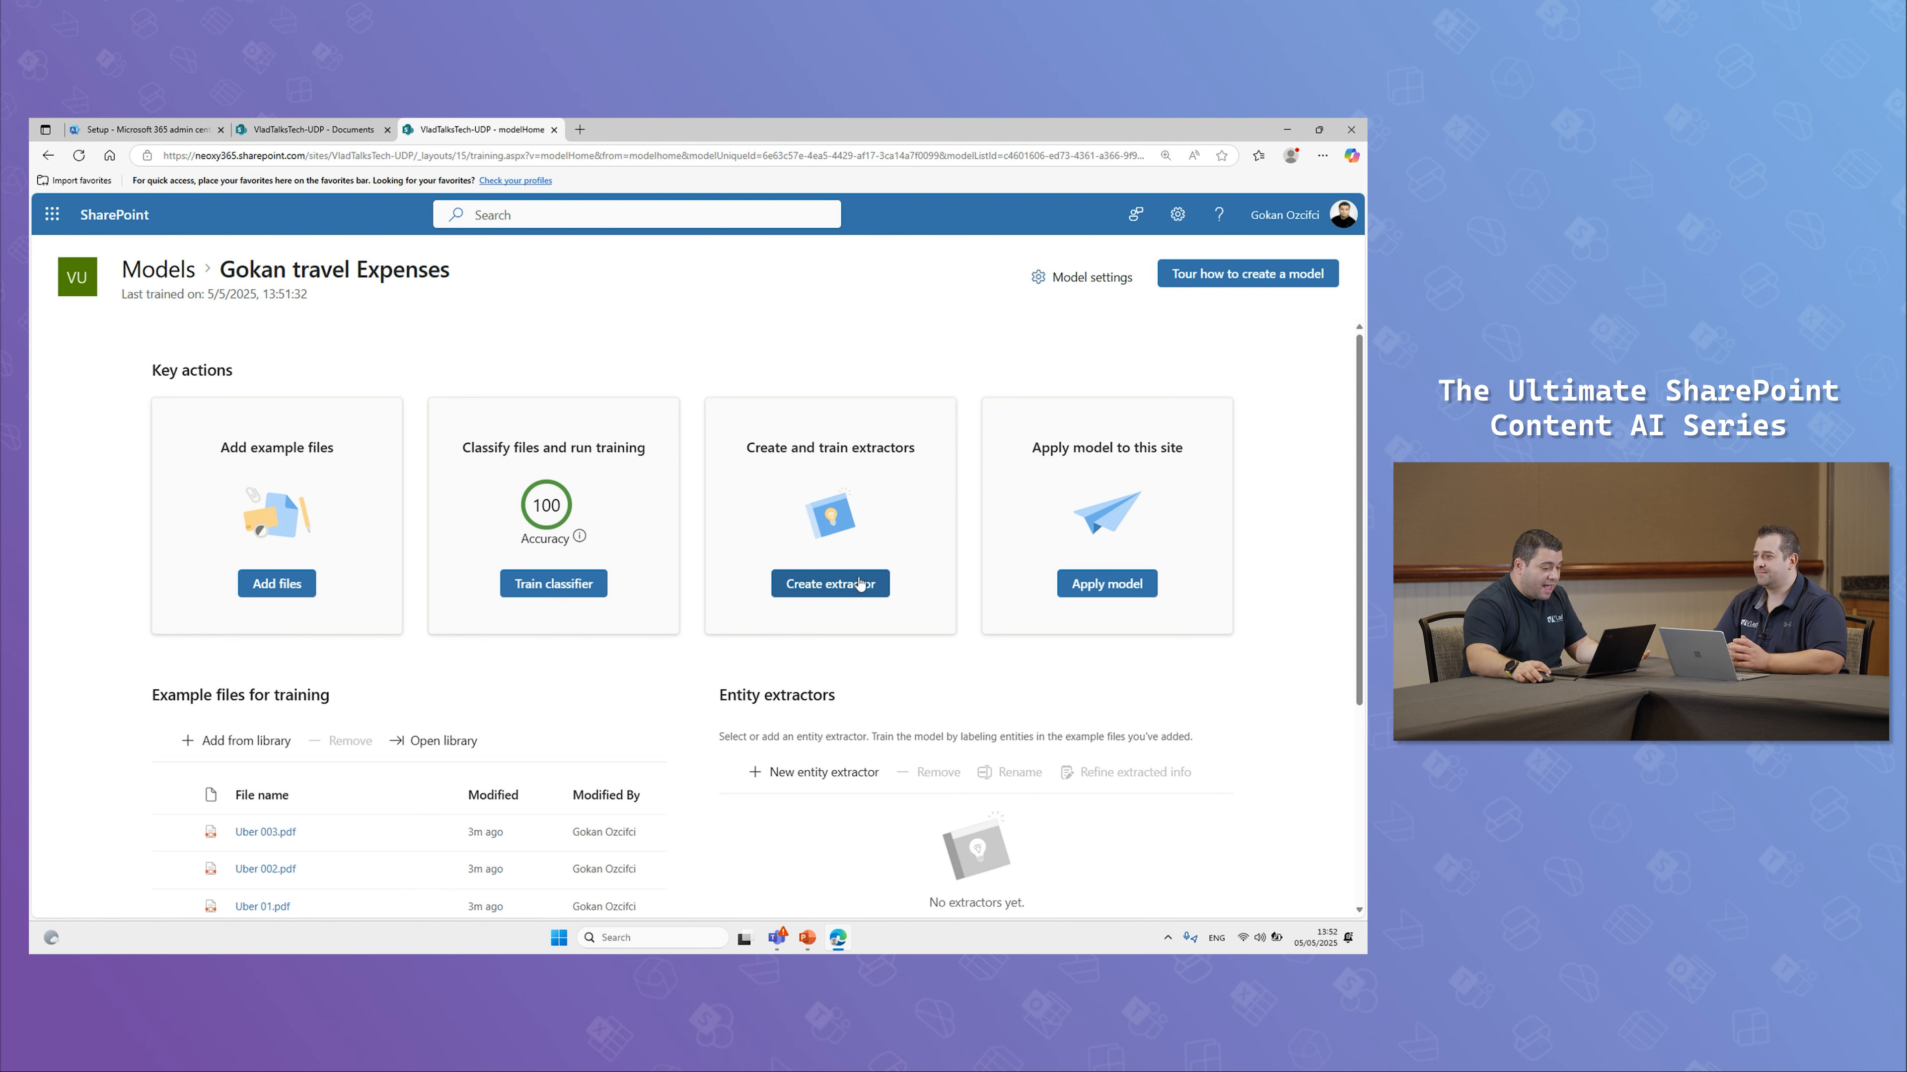
Step: Start a new entity extractor named Value and expand its advanced settings to review the available column types
left_click(851, 592)
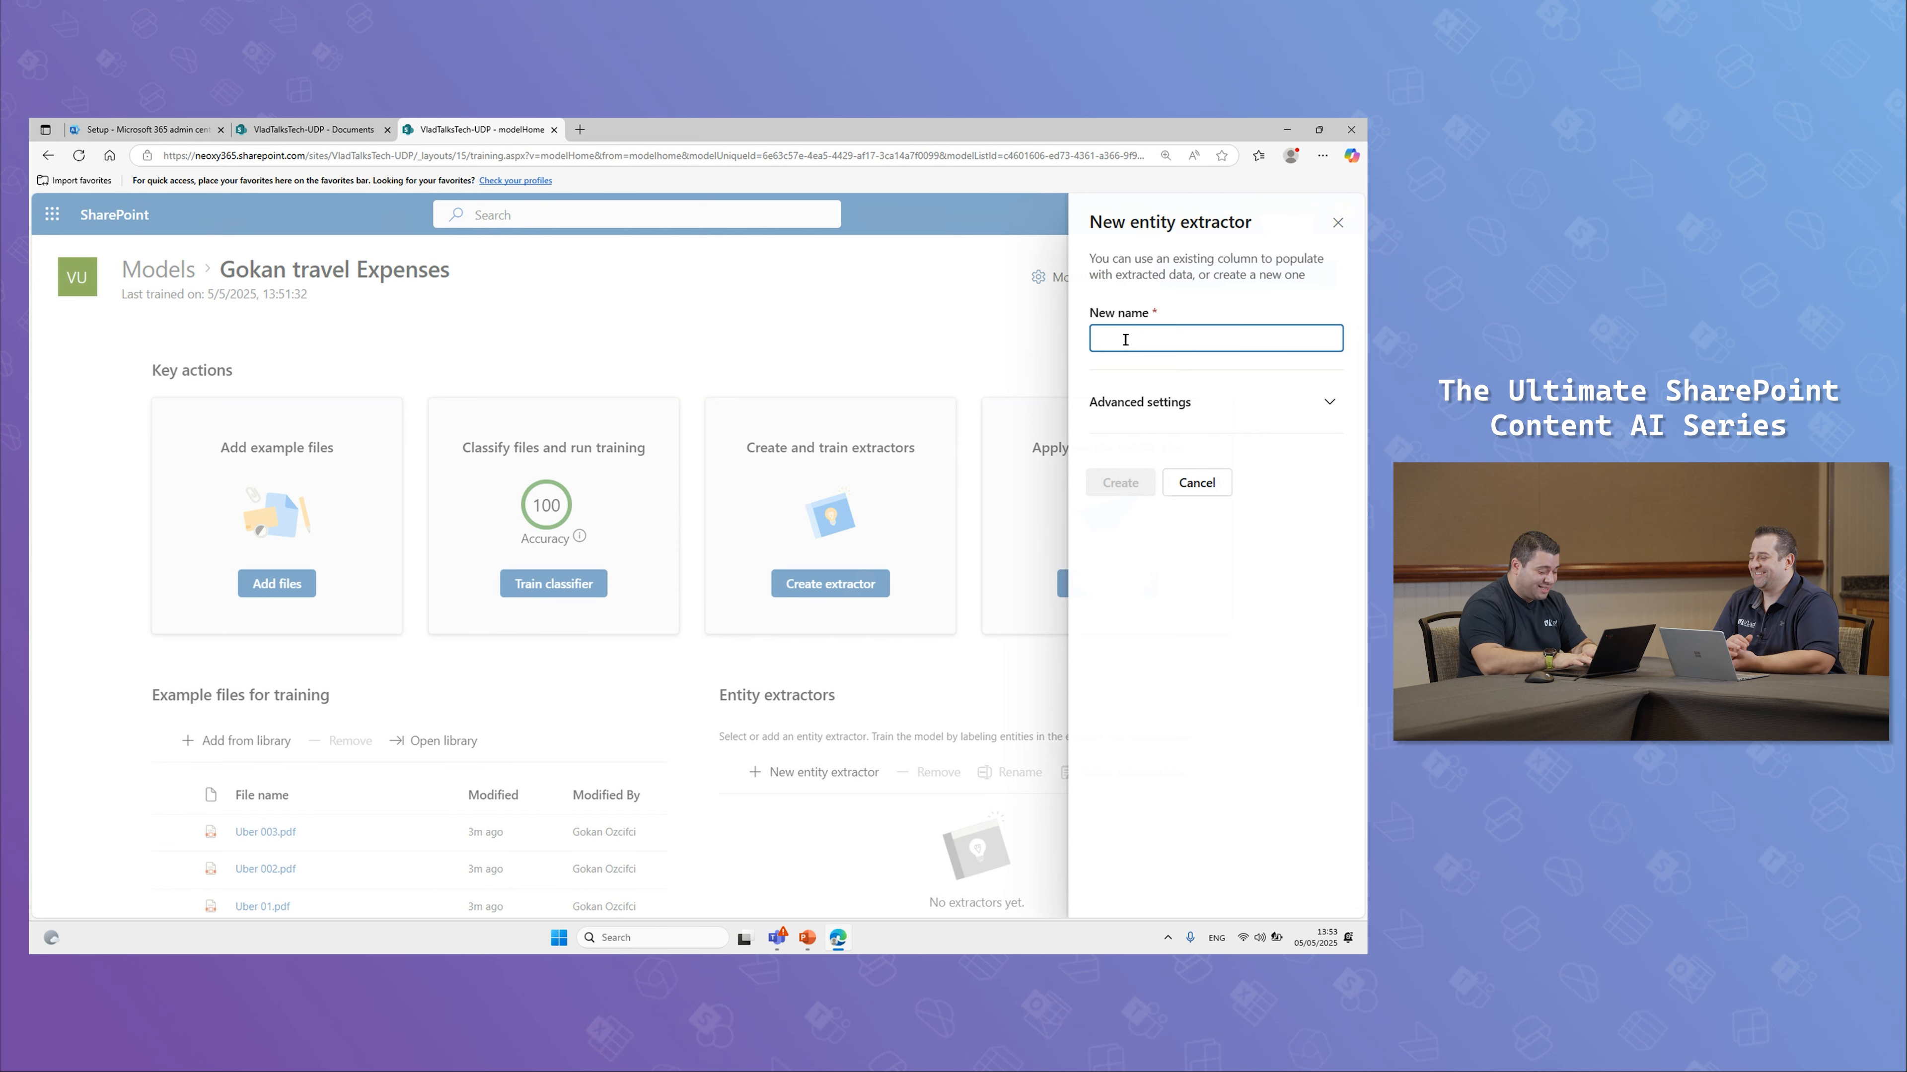
type("Value")
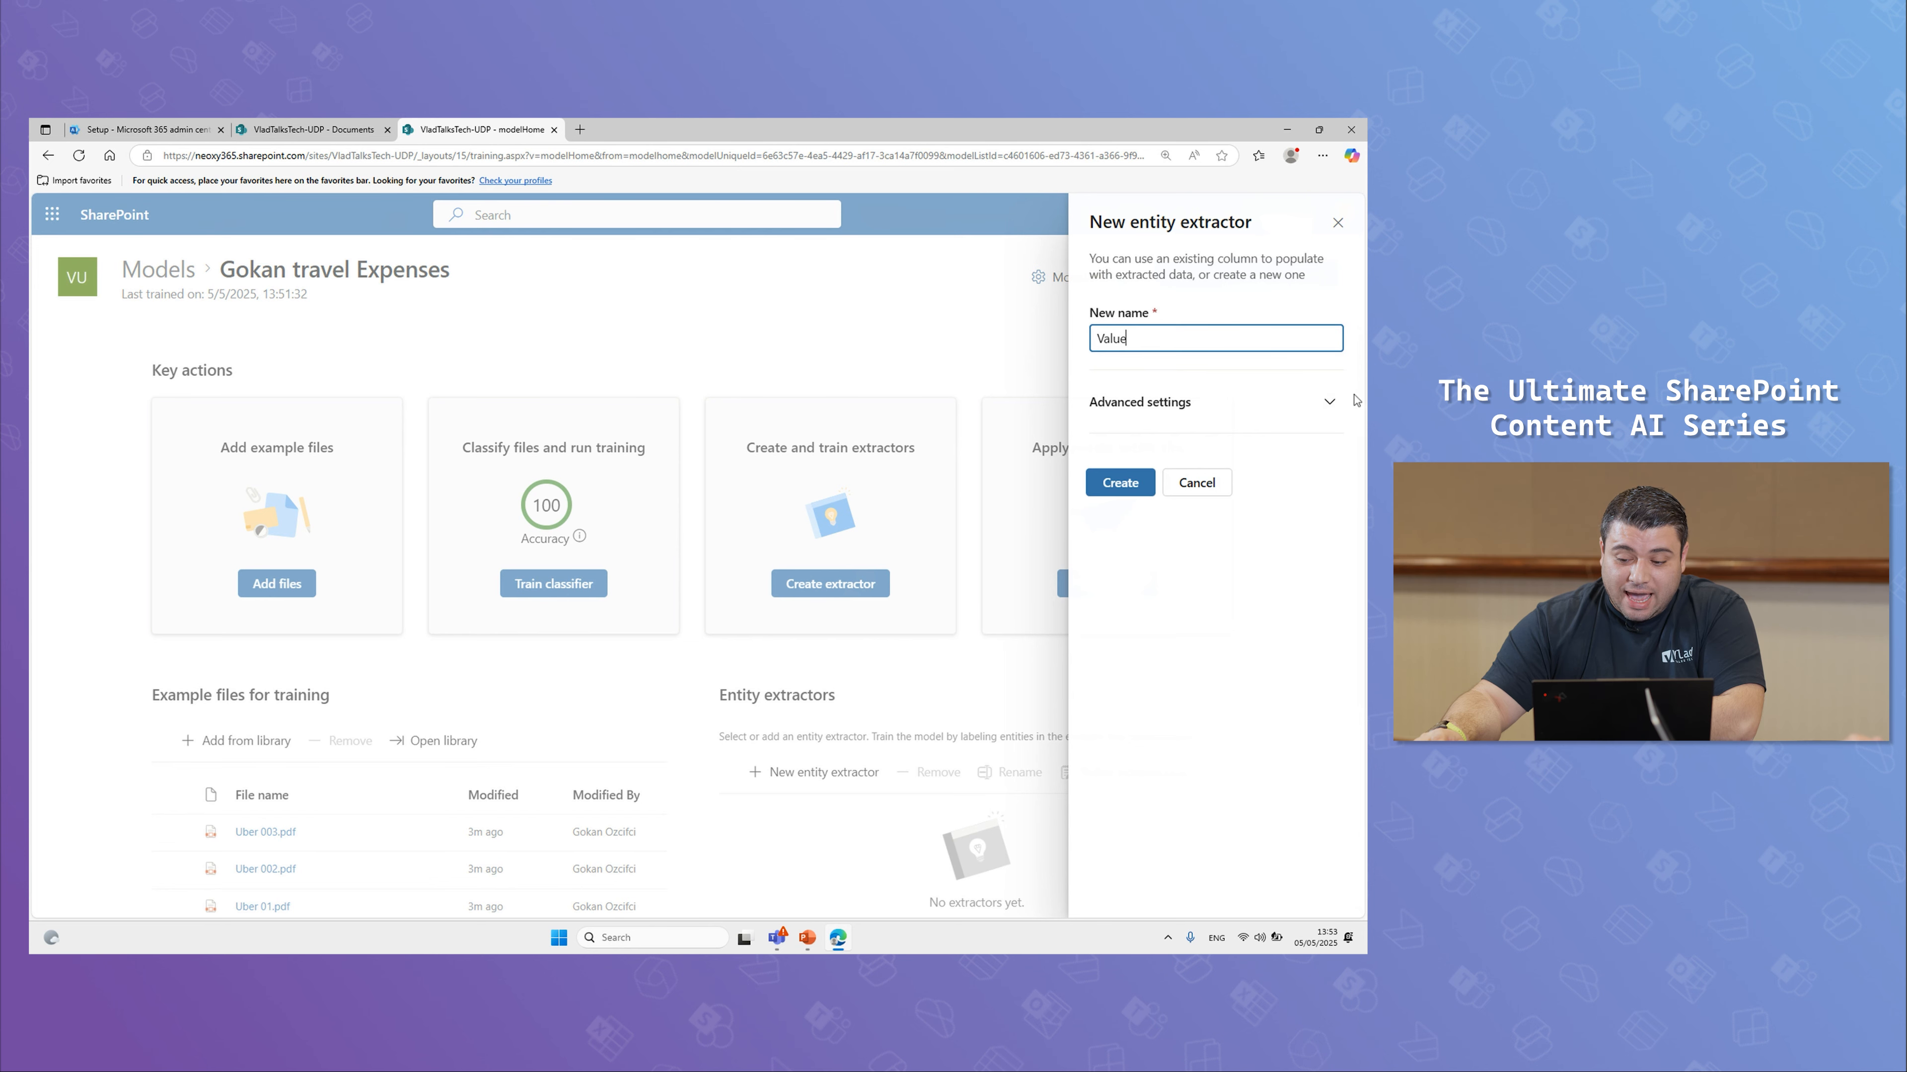
left_click(1329, 402)
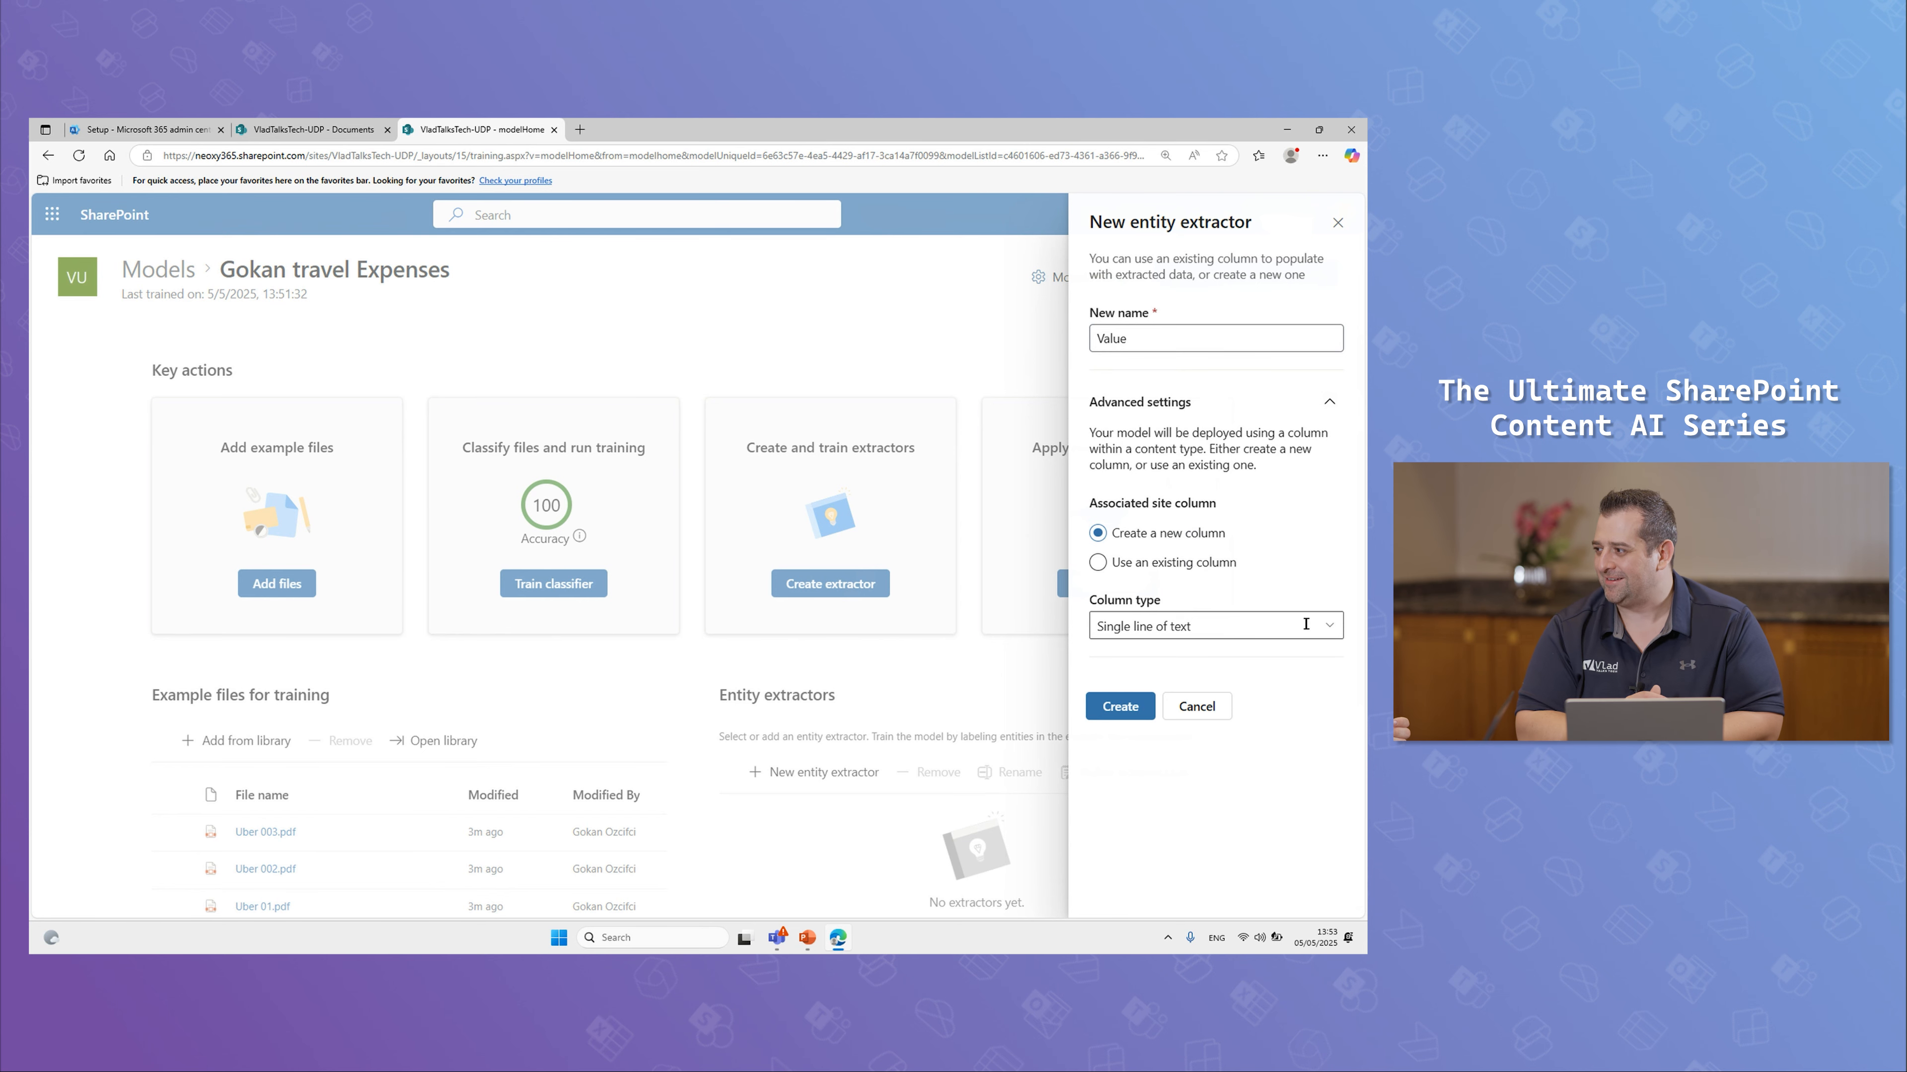
left_click(1325, 625)
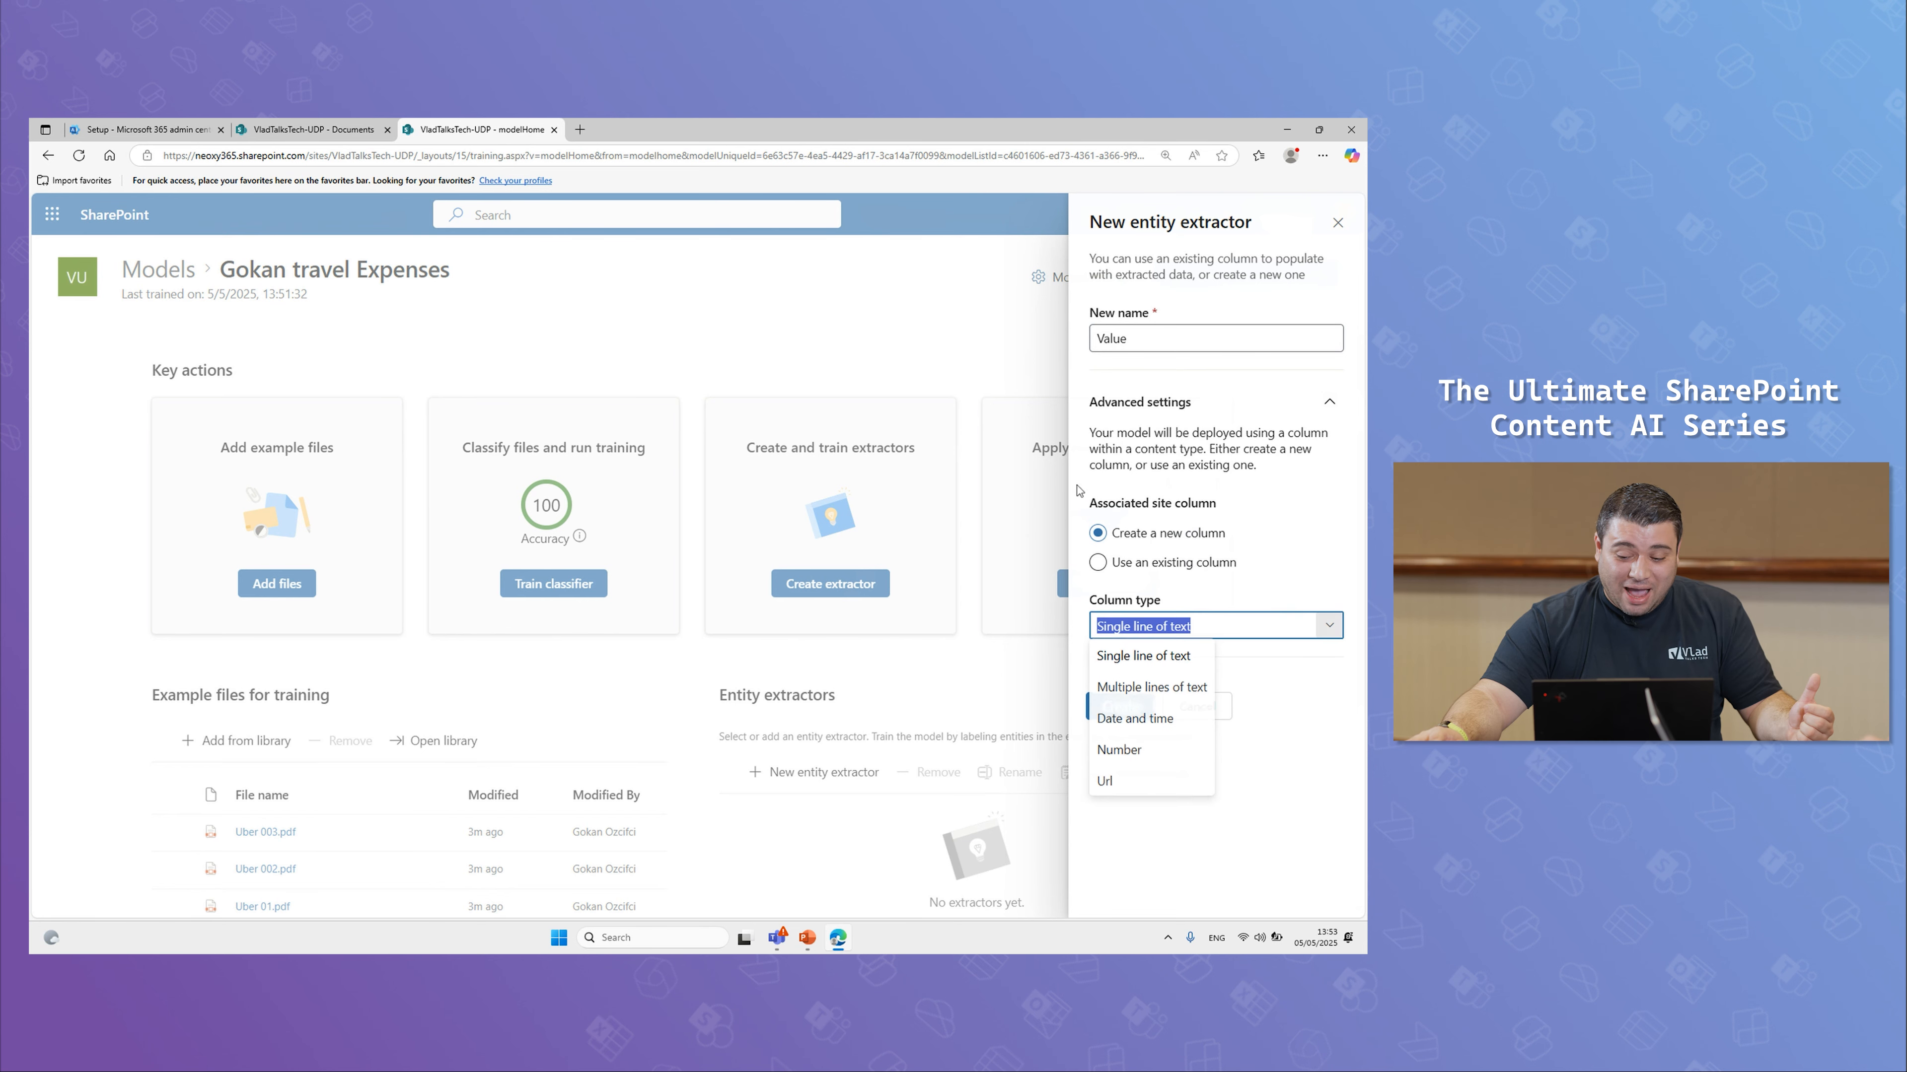
Step: Browse the existing site columns for the extractor and return to the option of creating a new column
left_click(1199, 562)
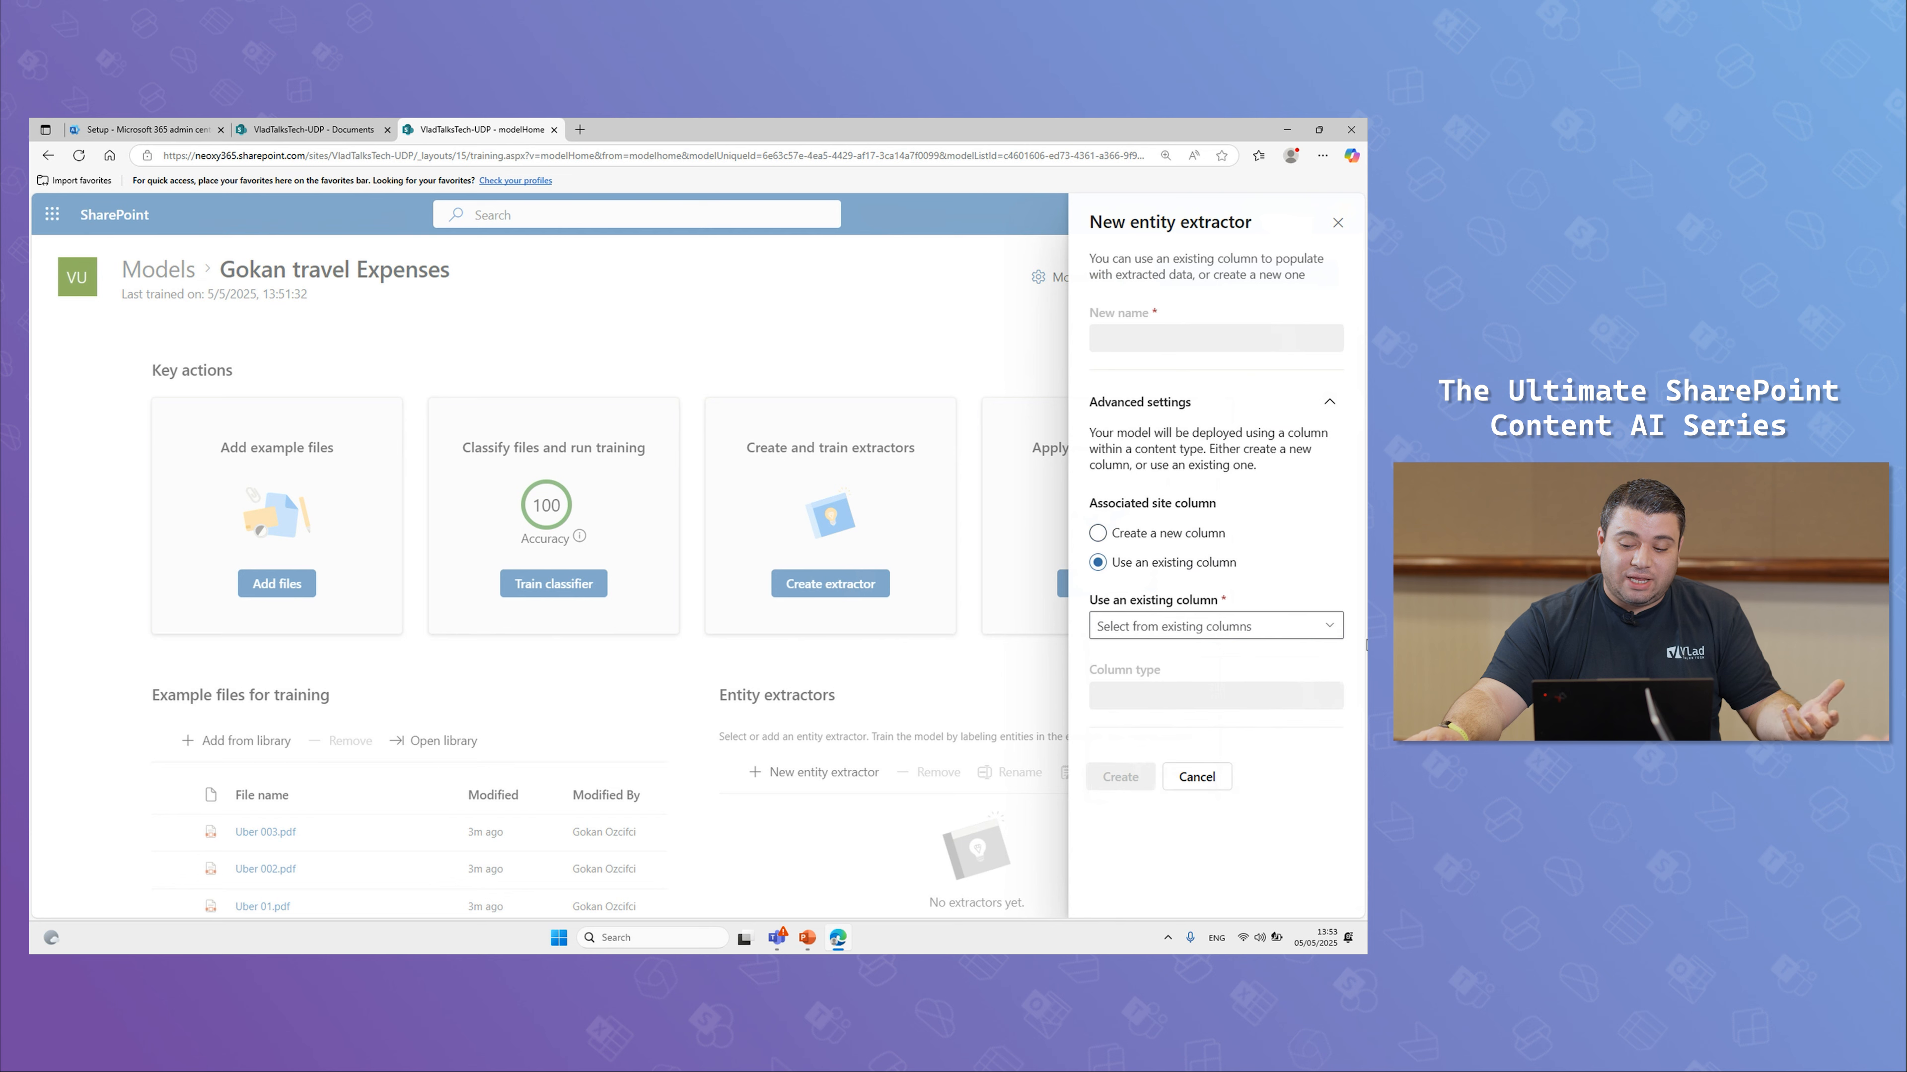
left_click(1331, 631)
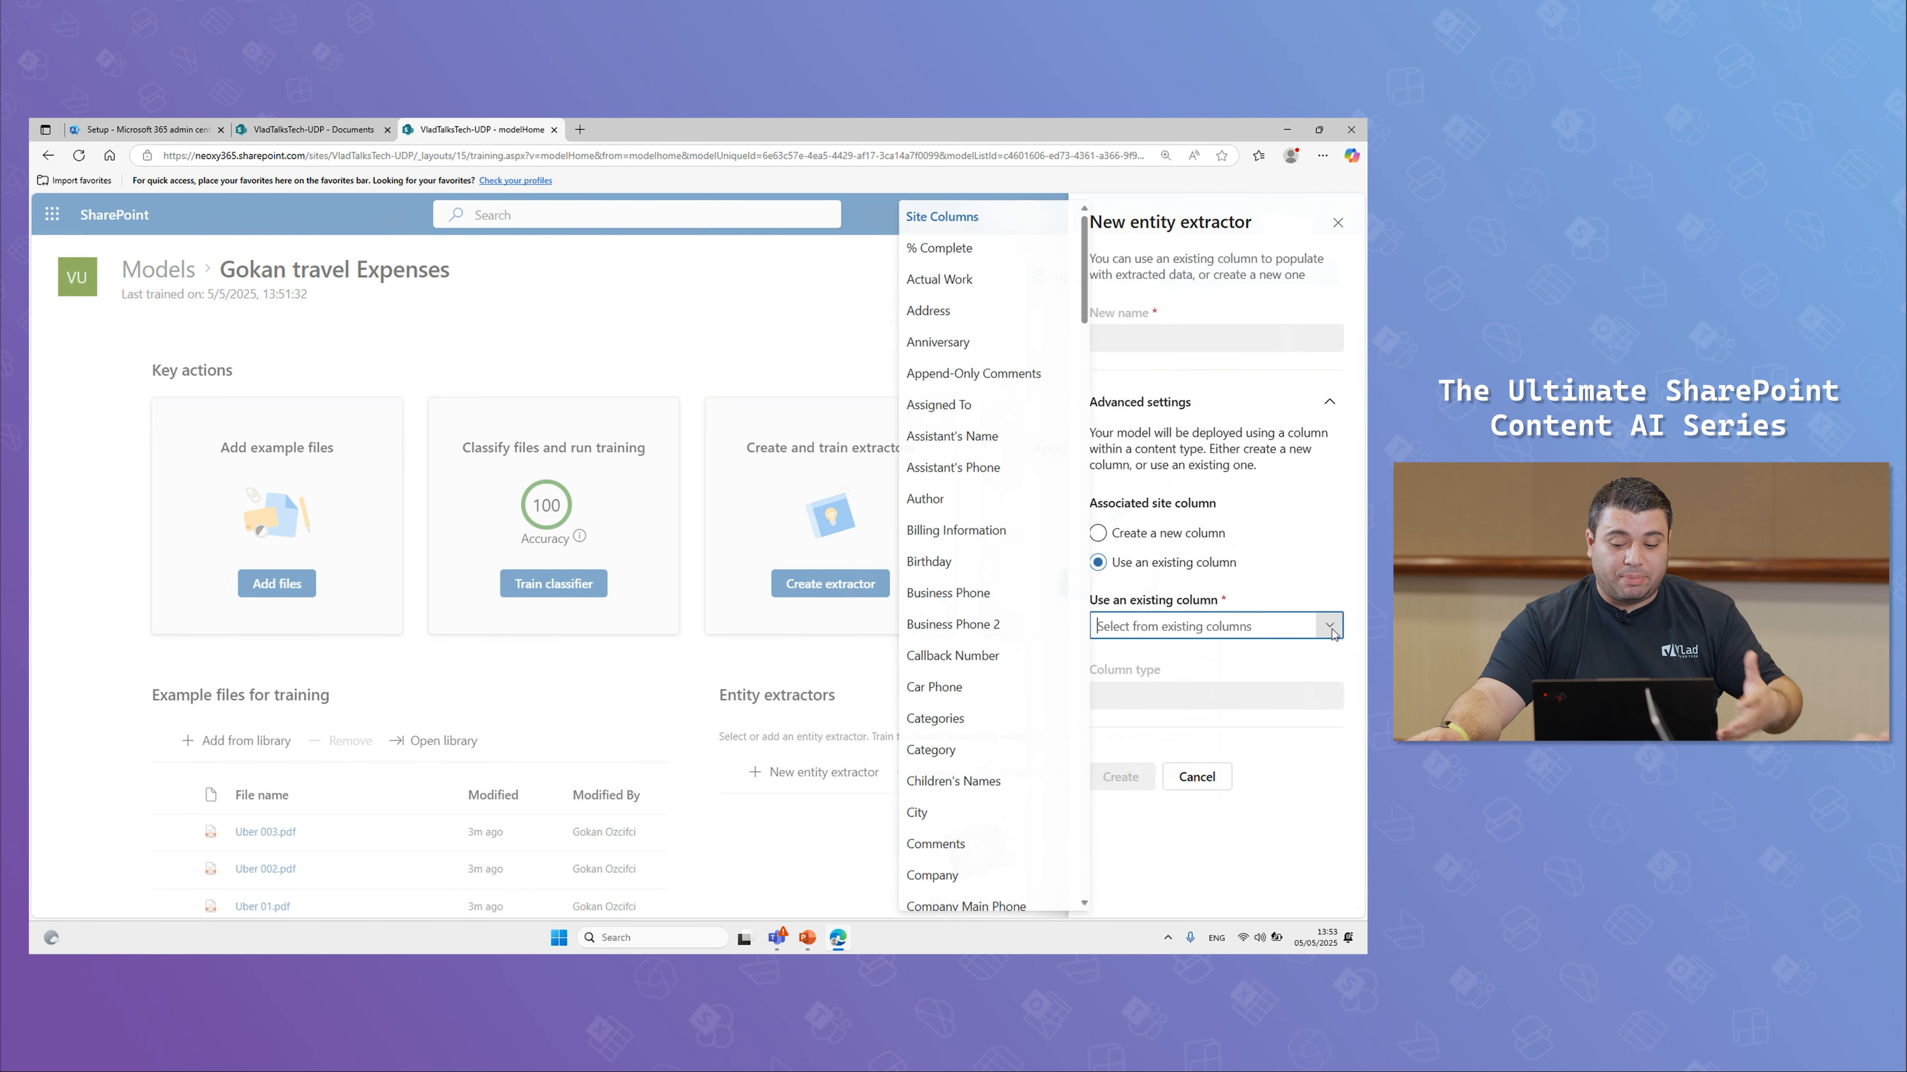
left_click(1319, 582)
left_click(1186, 534)
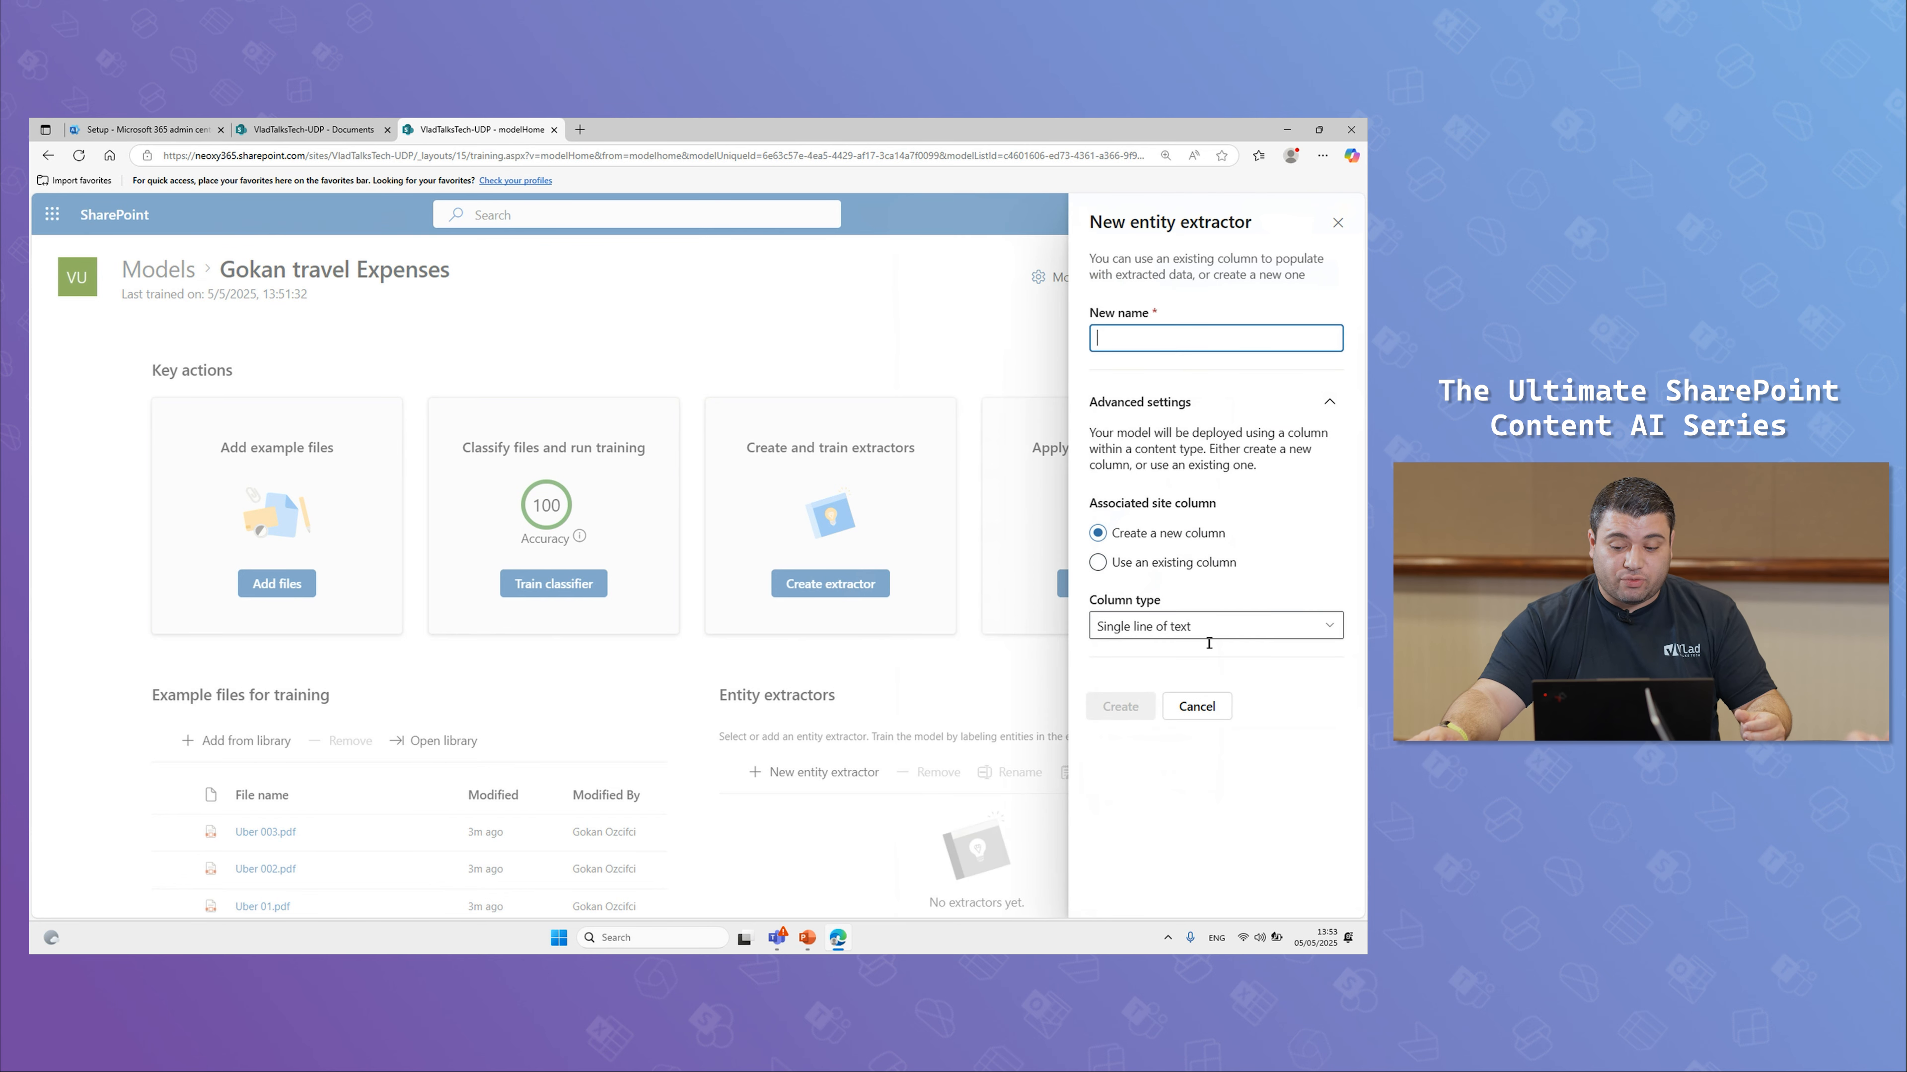
Step: Name the entity extractor Value and create it with a new column of type Single line of text
left_click(1134, 344)
type("Value")
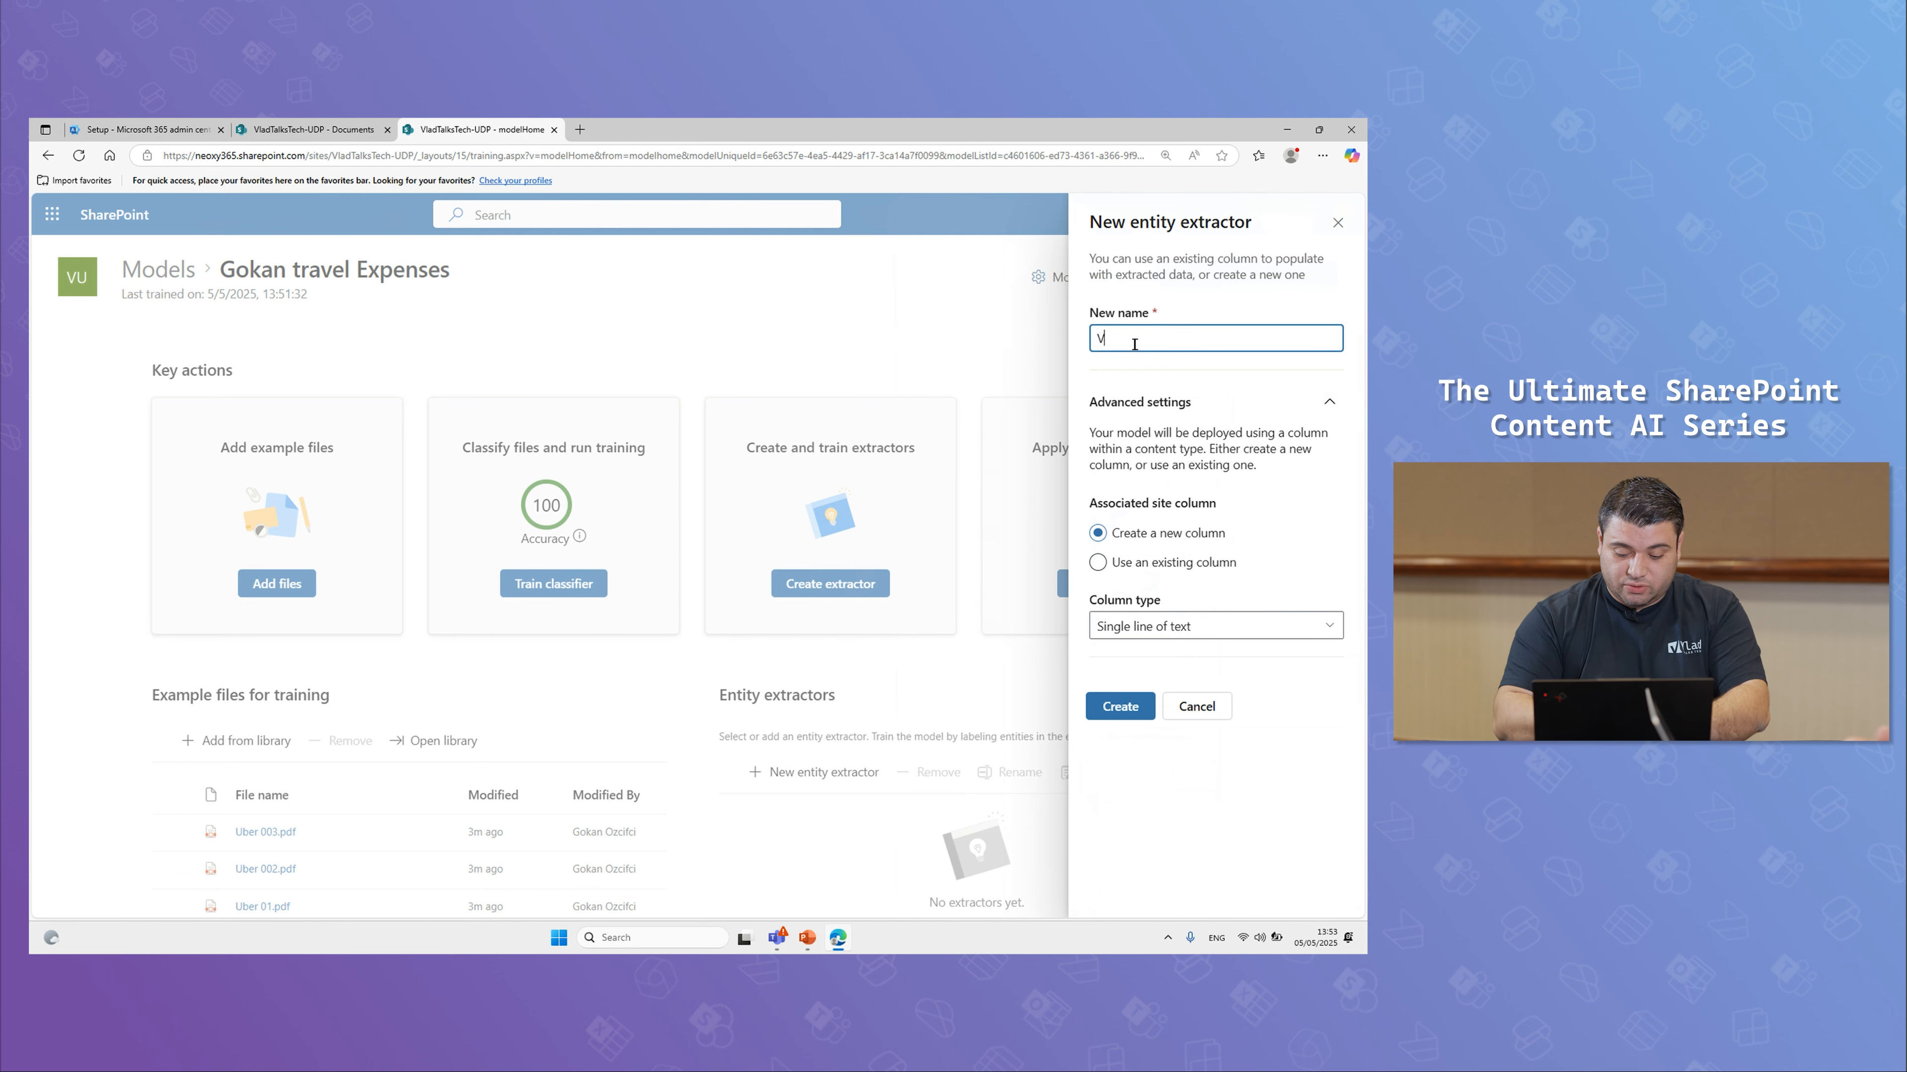
left_click(1235, 627)
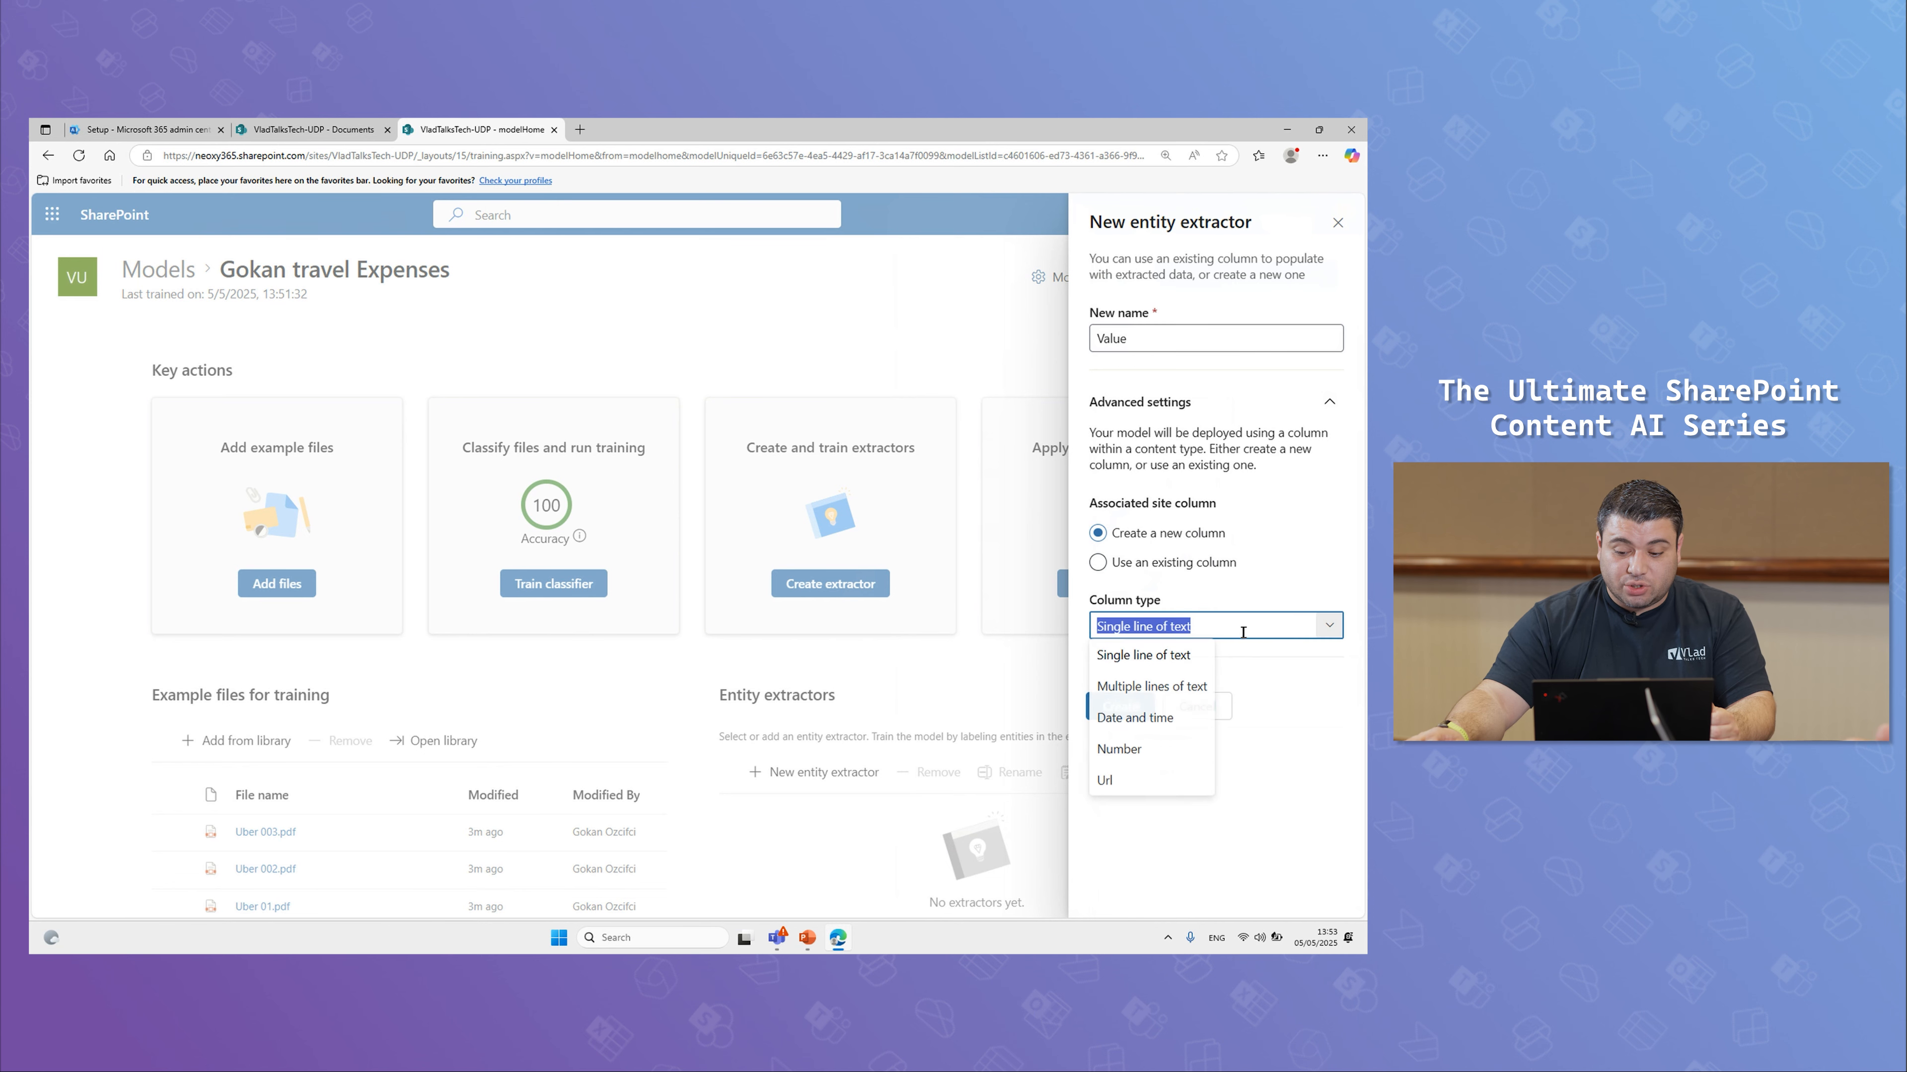
left_click(1323, 592)
left_click(1120, 706)
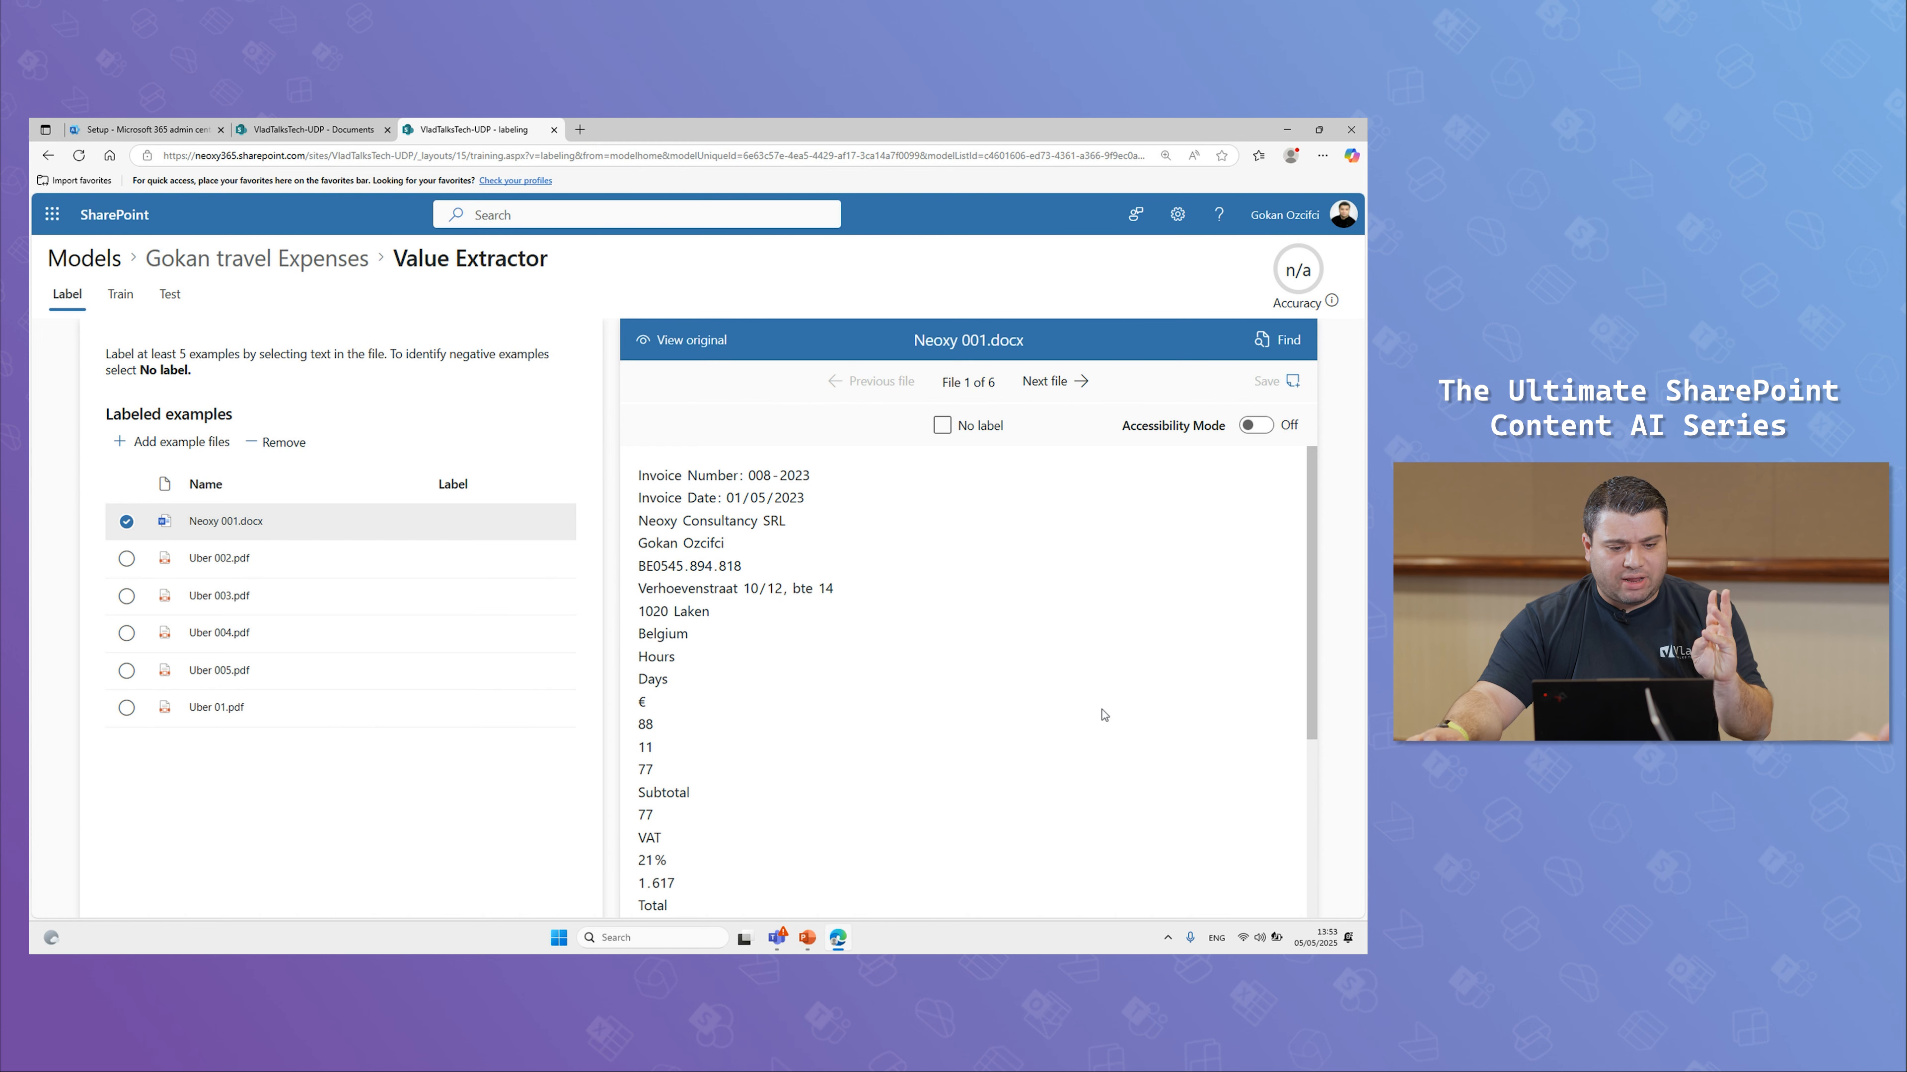
Step: Return to the model's home page and review the column types for another extractor named Value2, leaving without creating it
left_click(48, 155)
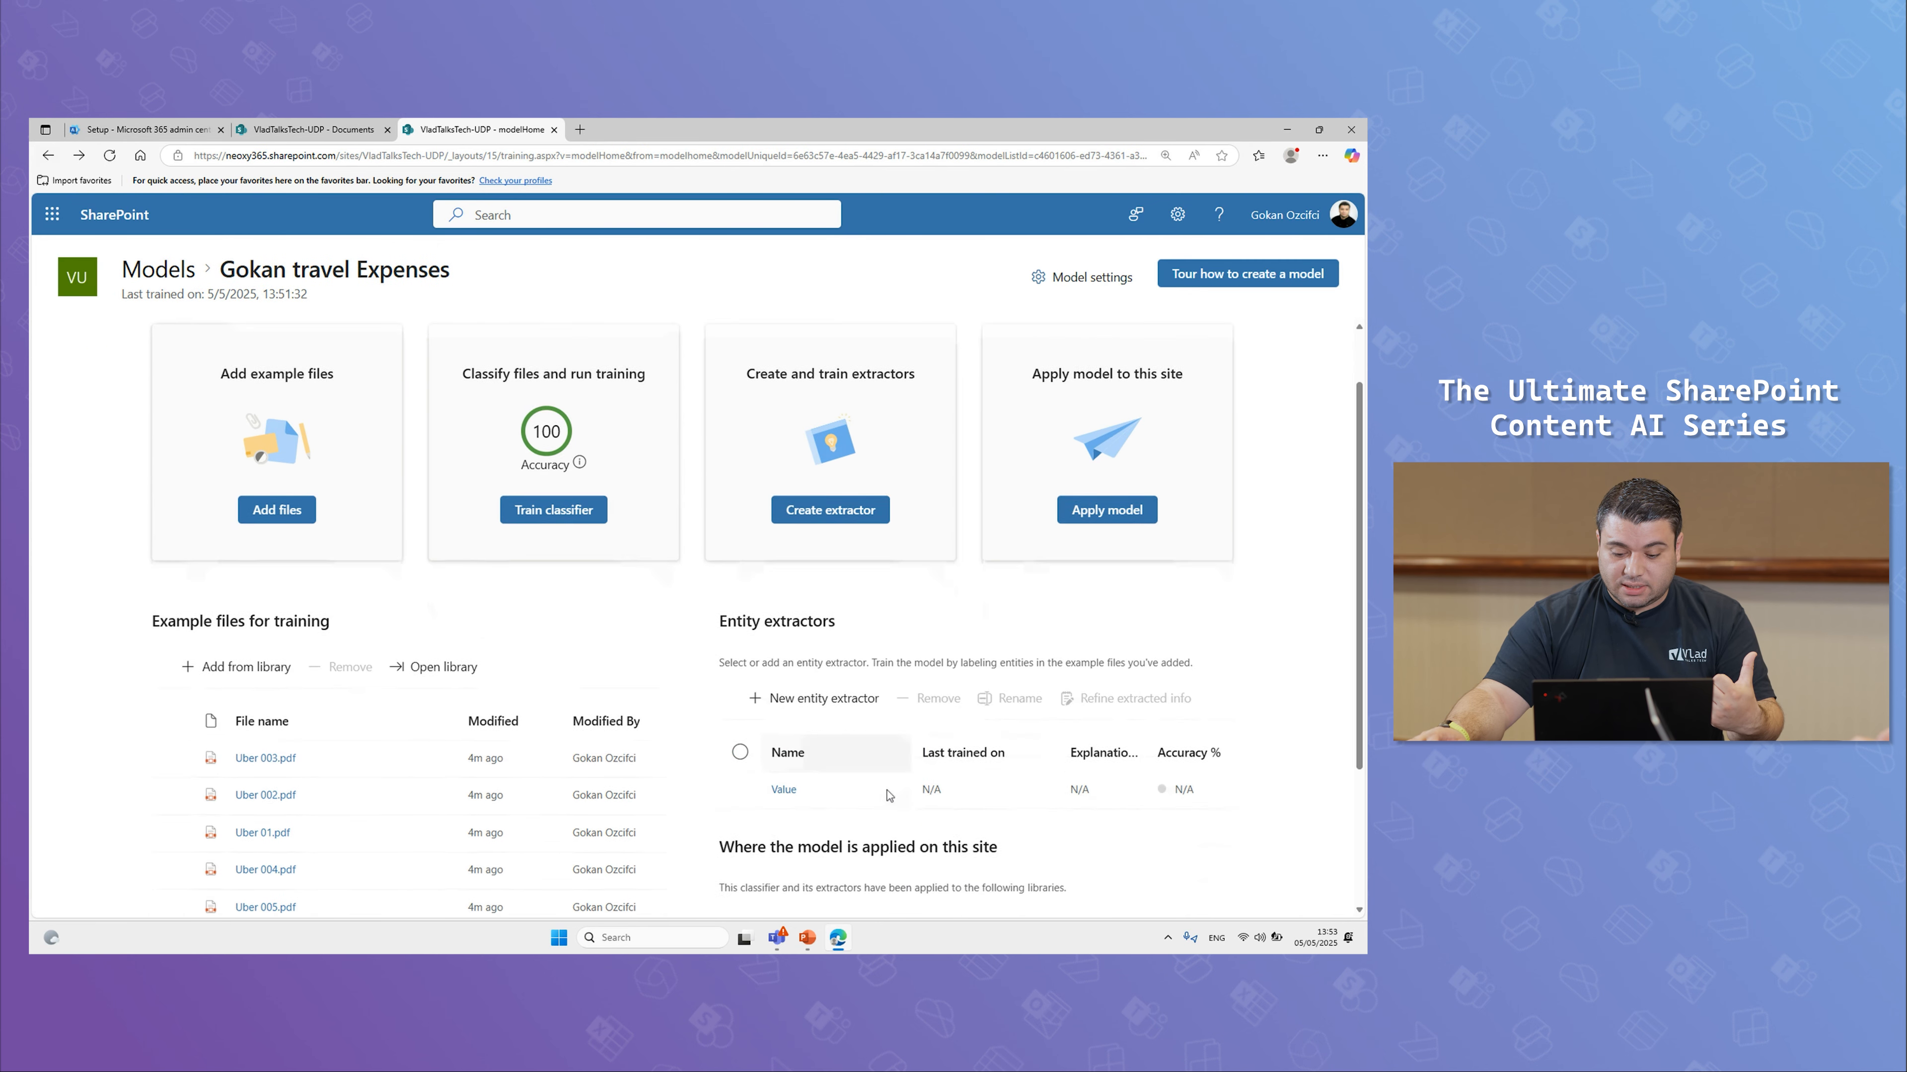
scroll(825, 593, "down", 2)
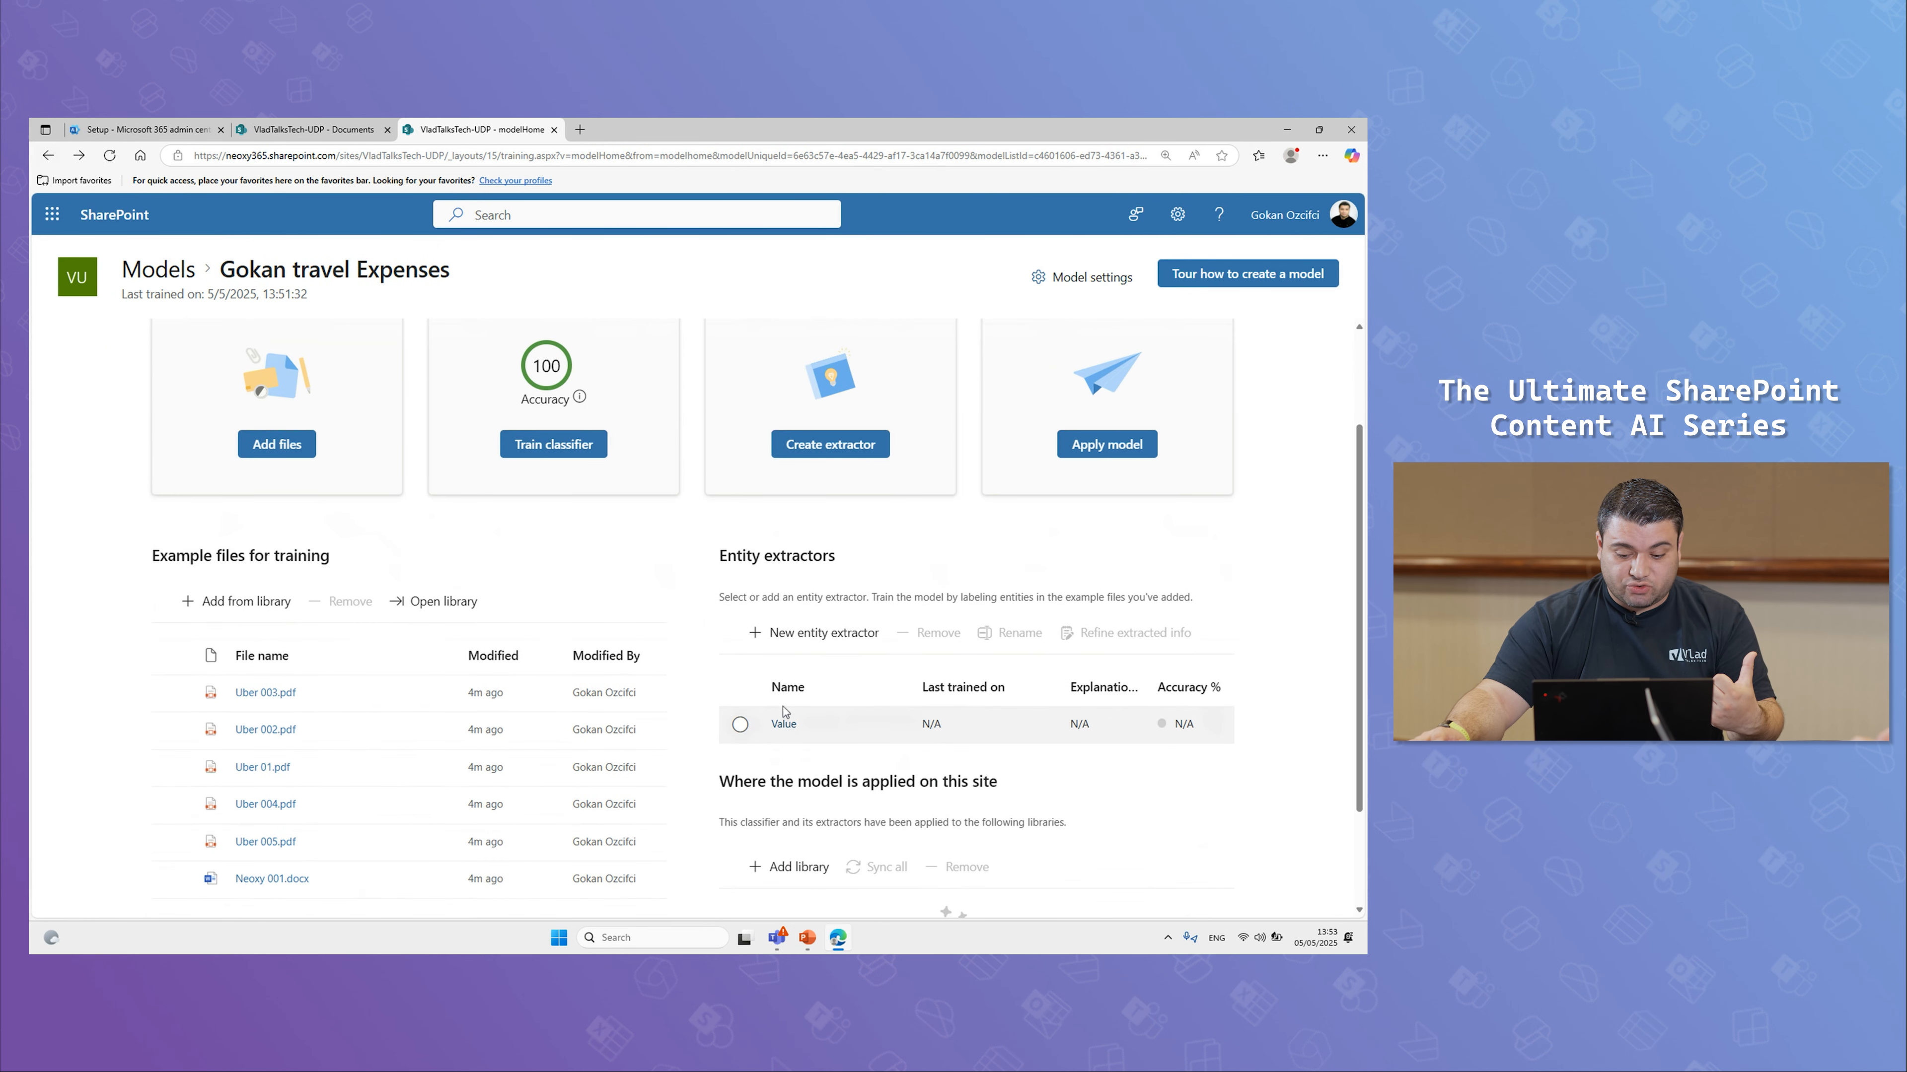
left_click(809, 442)
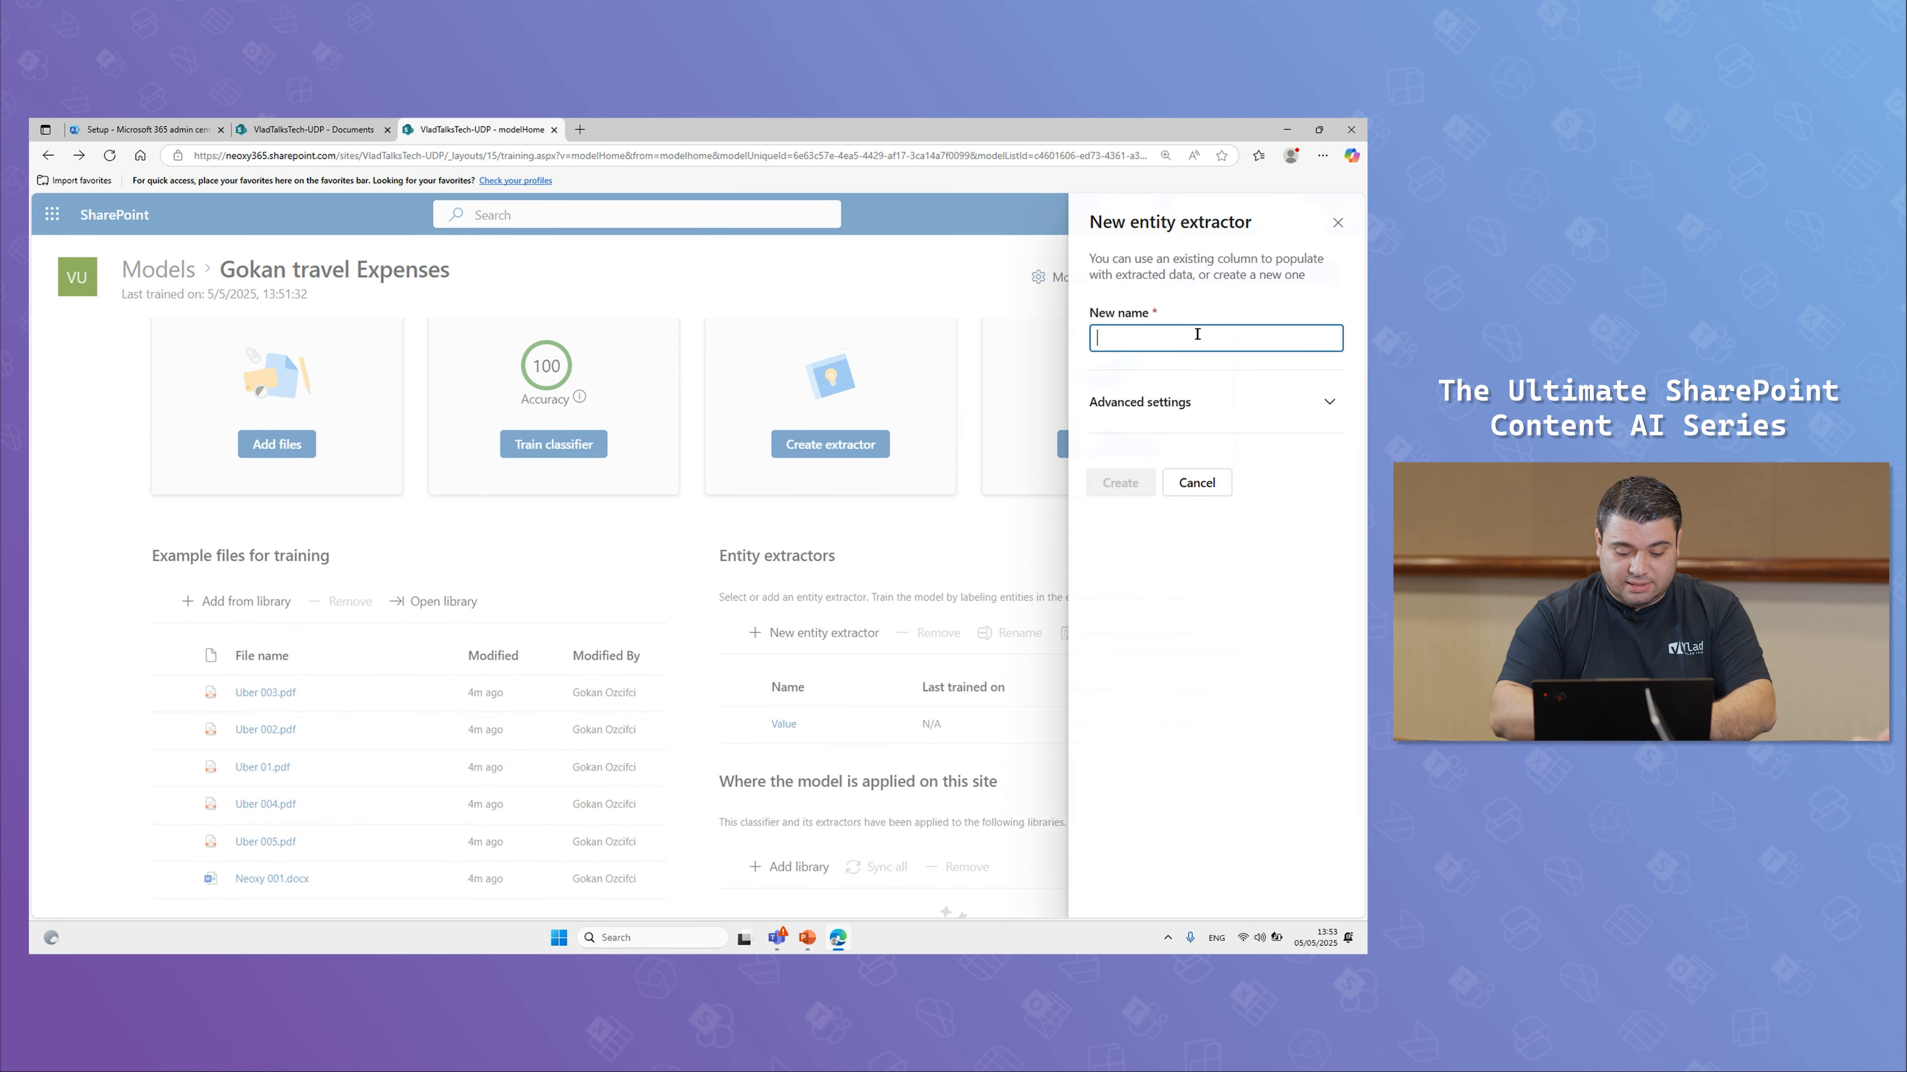
type("Vl")
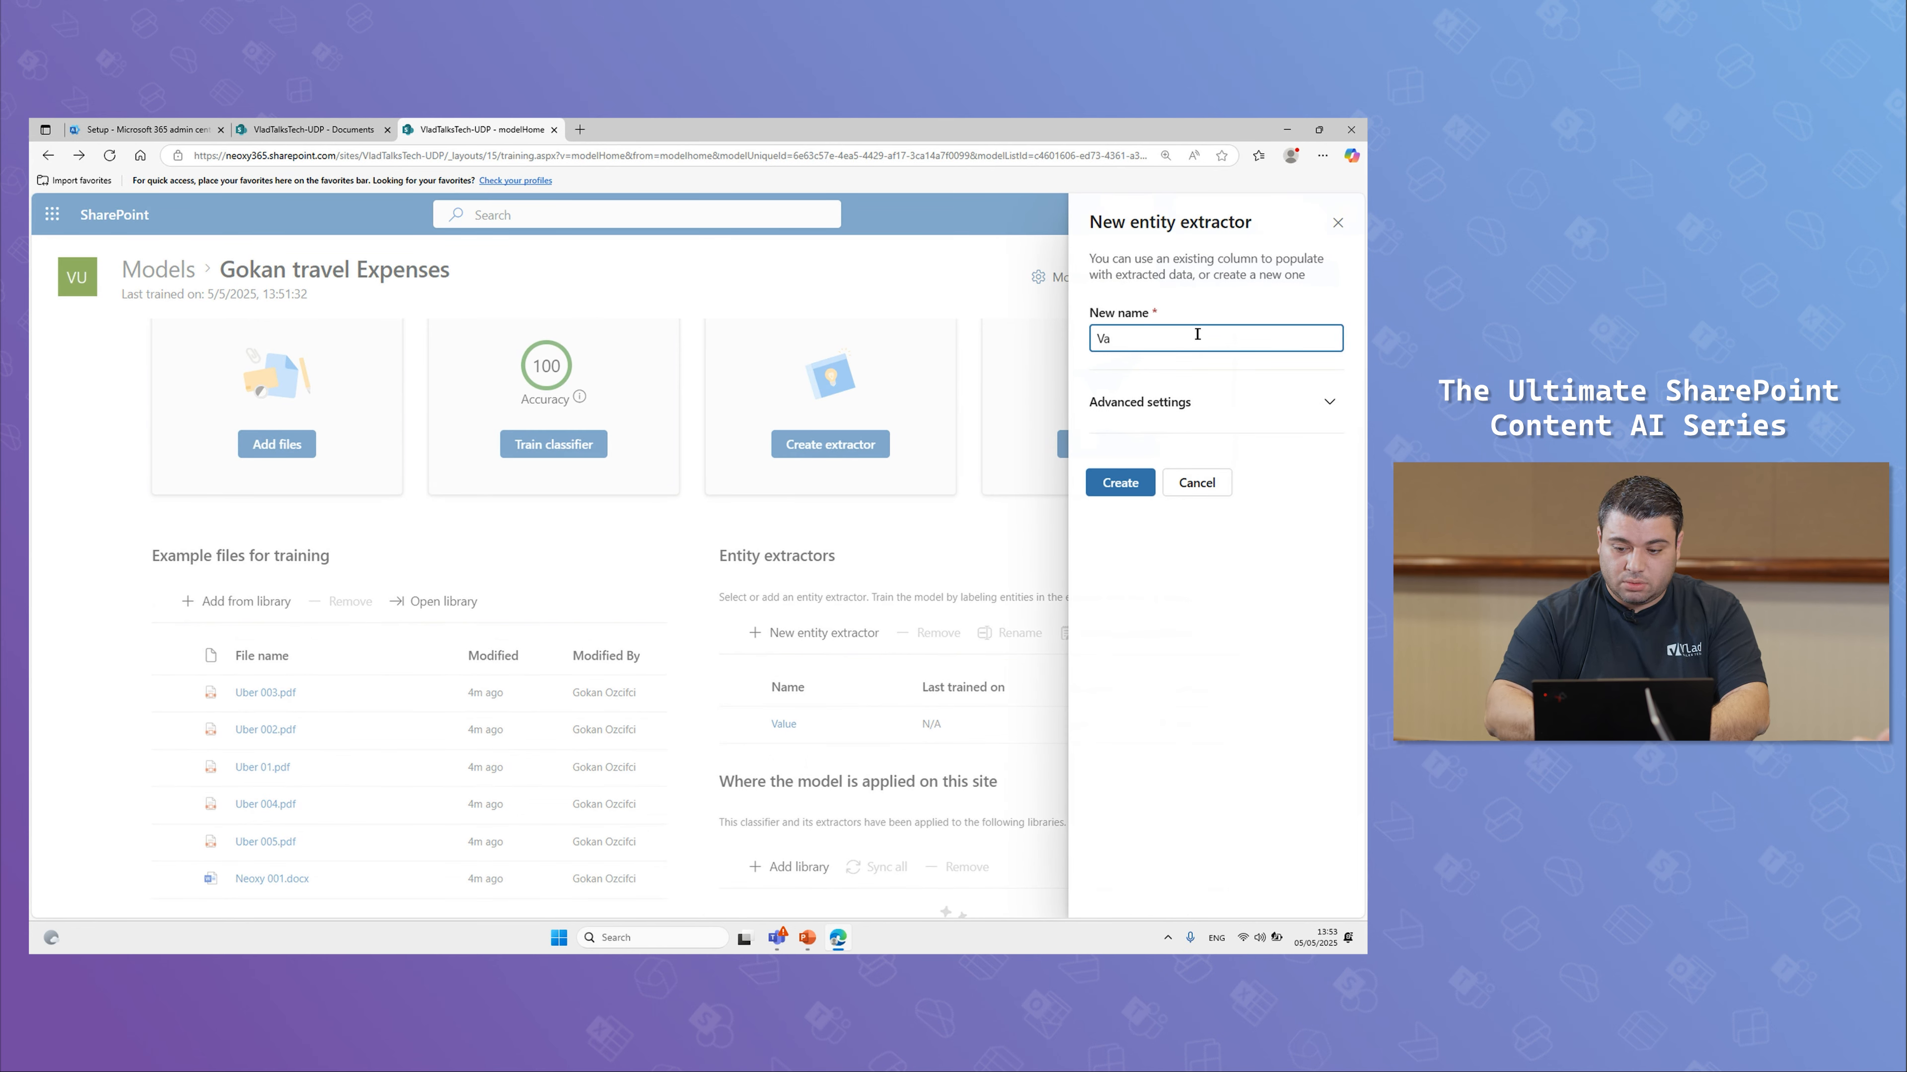
left_click(1327, 402)
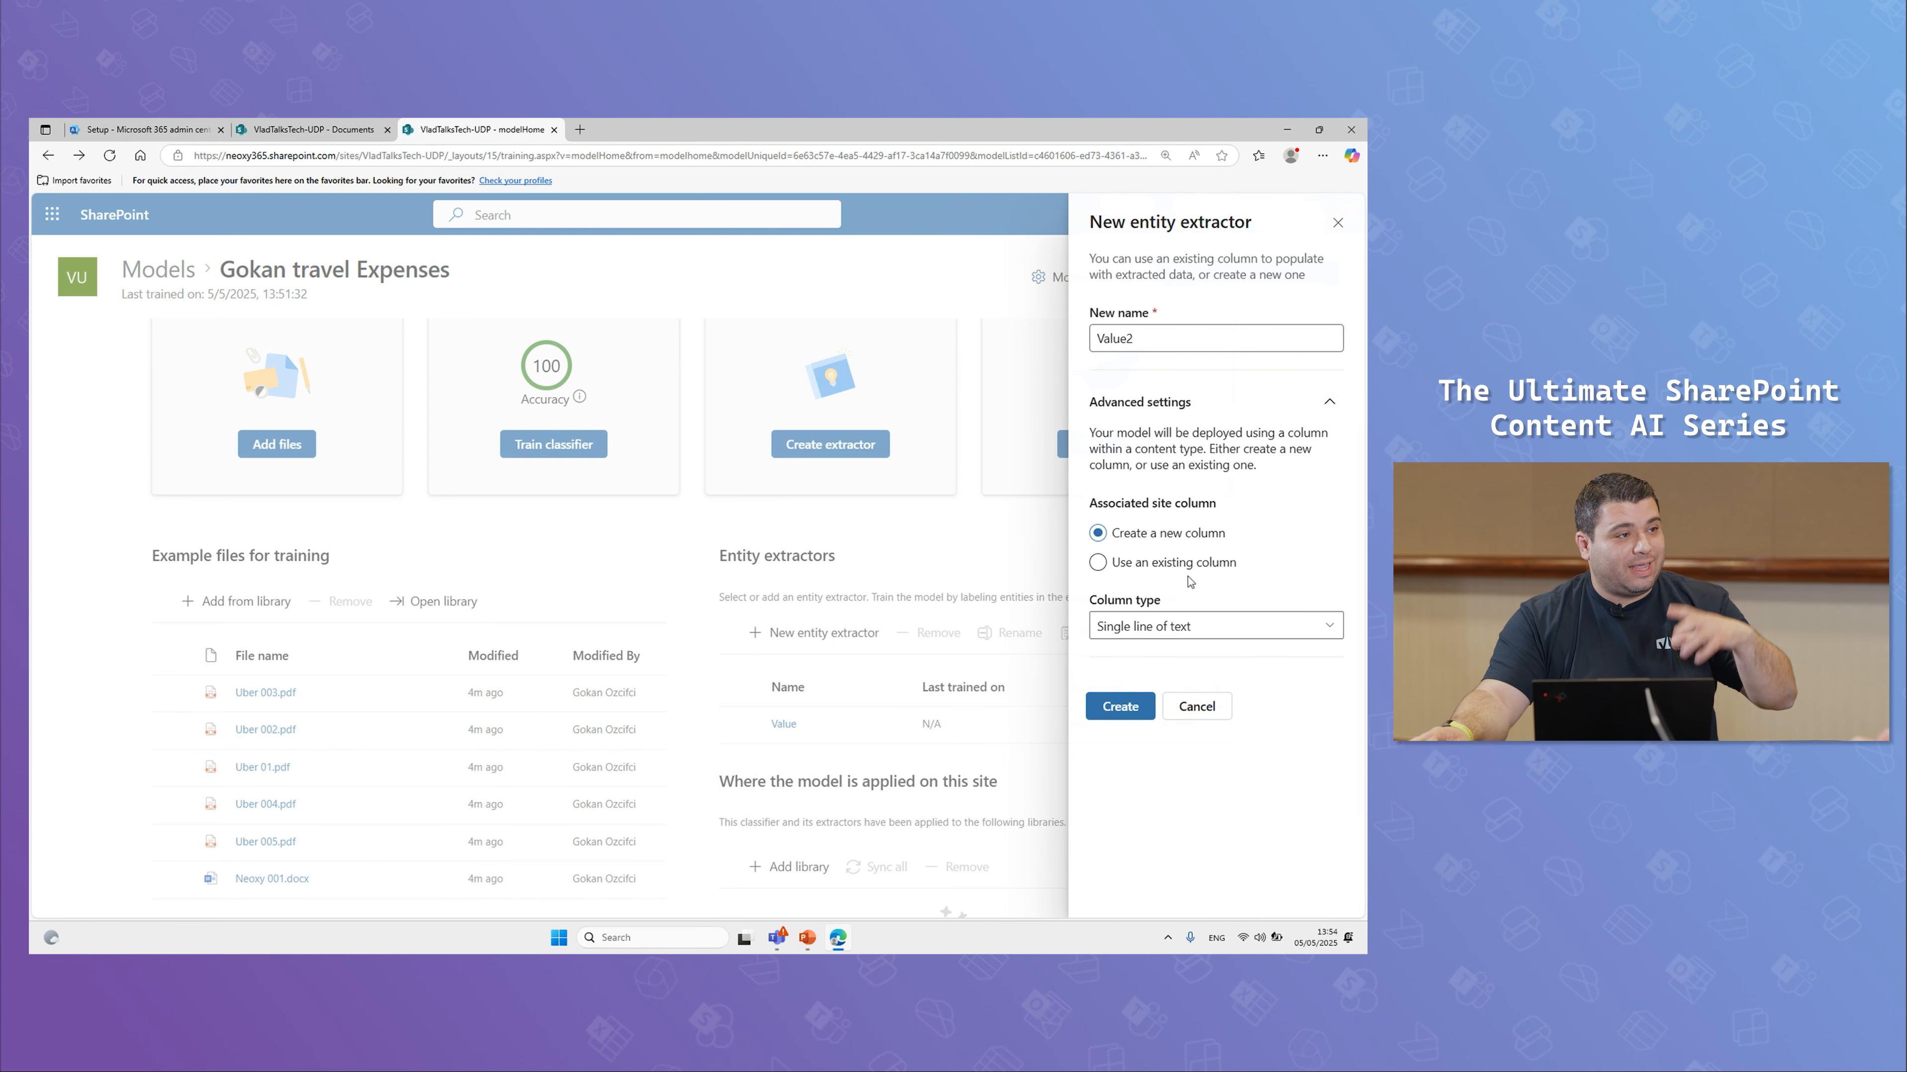
left_click(1322, 630)
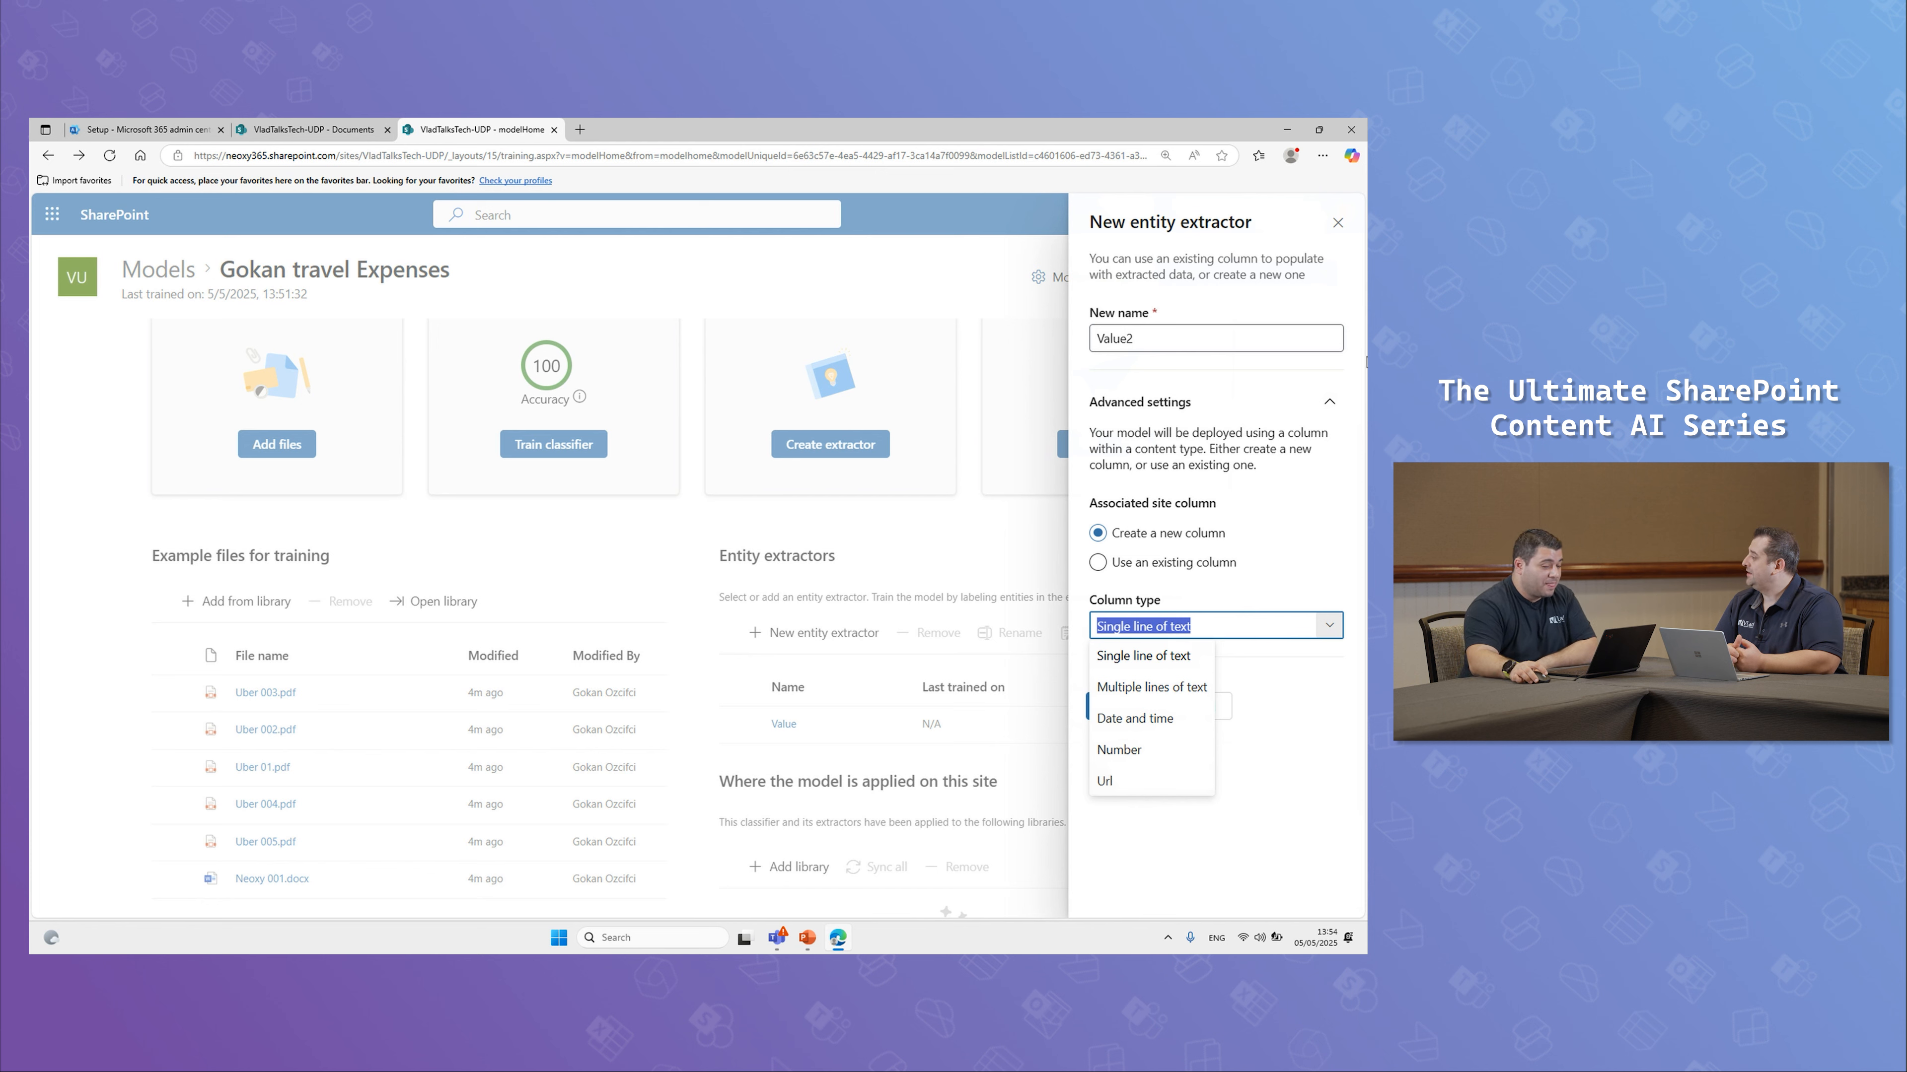
left_click(1337, 223)
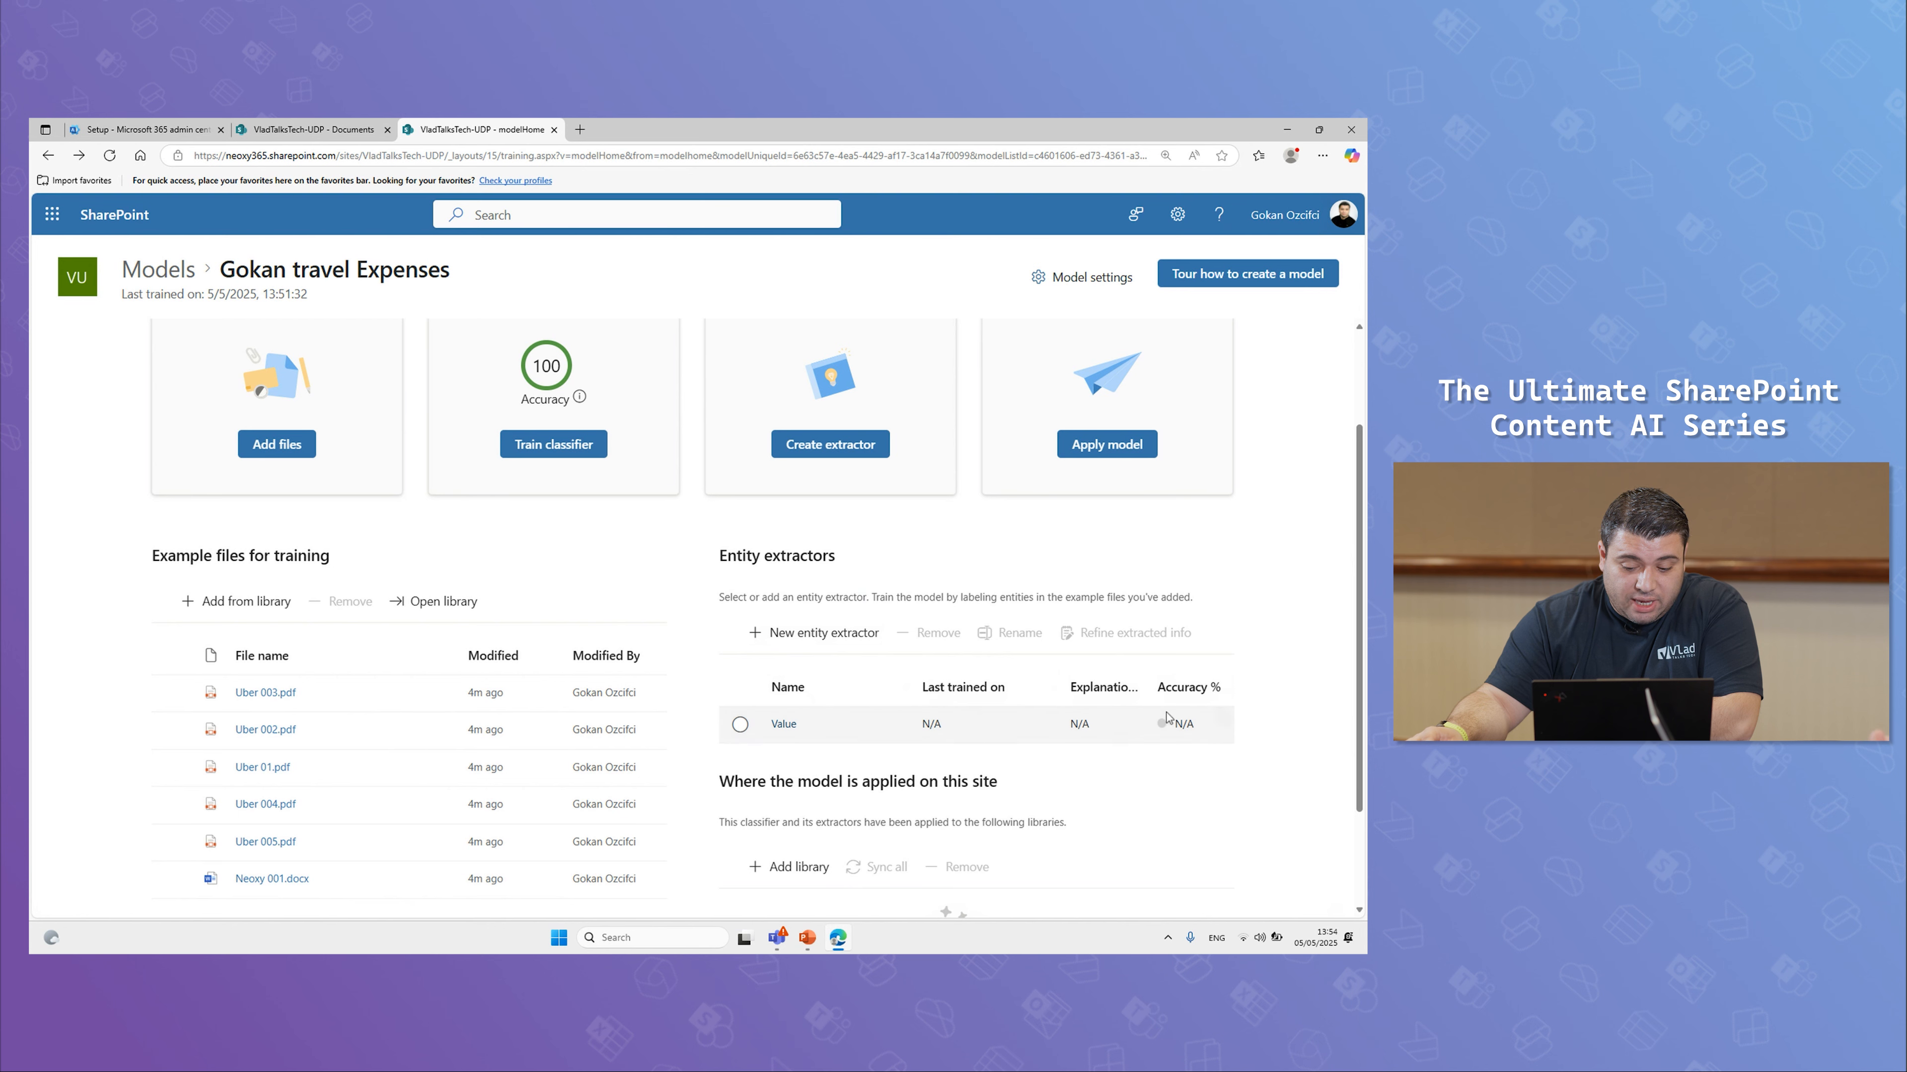
Step: Review the options for refining the information extracted by the Value extractor and leave without choosing one
left_click(784, 724)
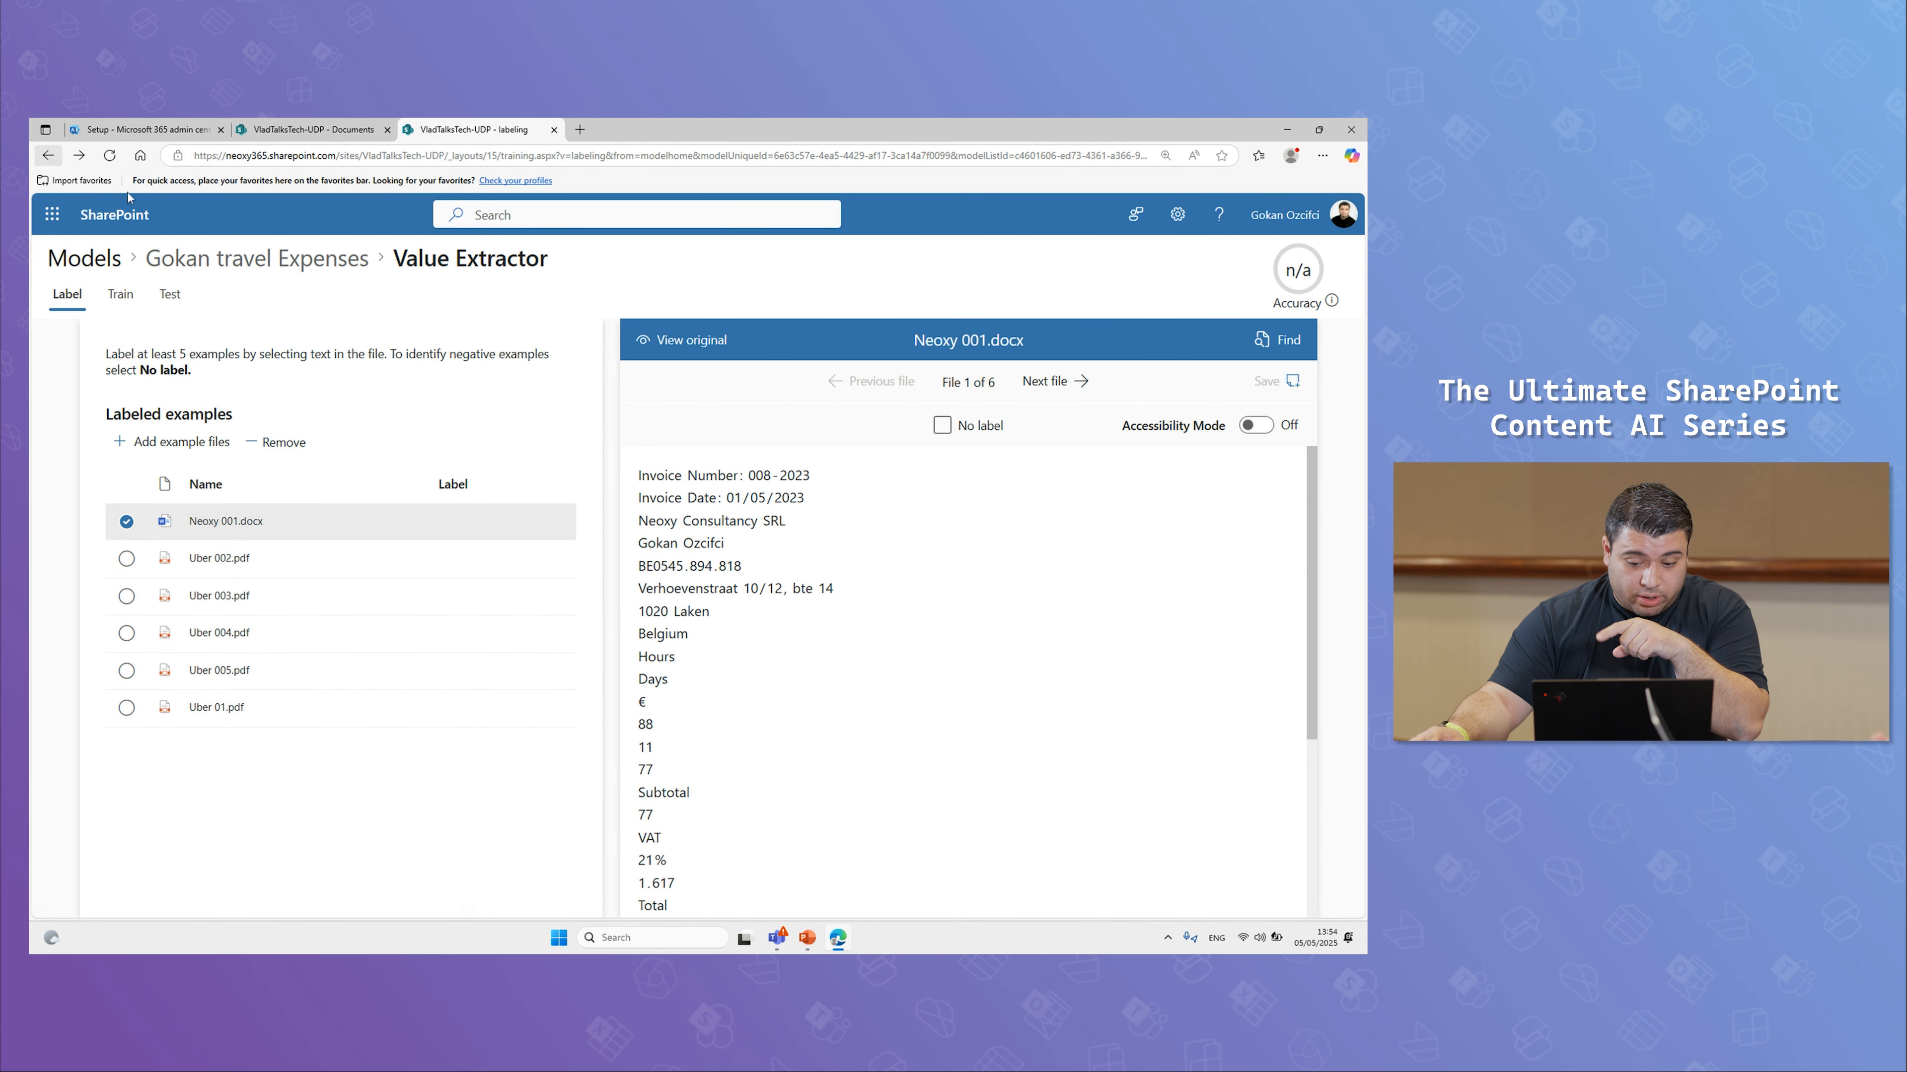
left_click(49, 156)
left_click(740, 863)
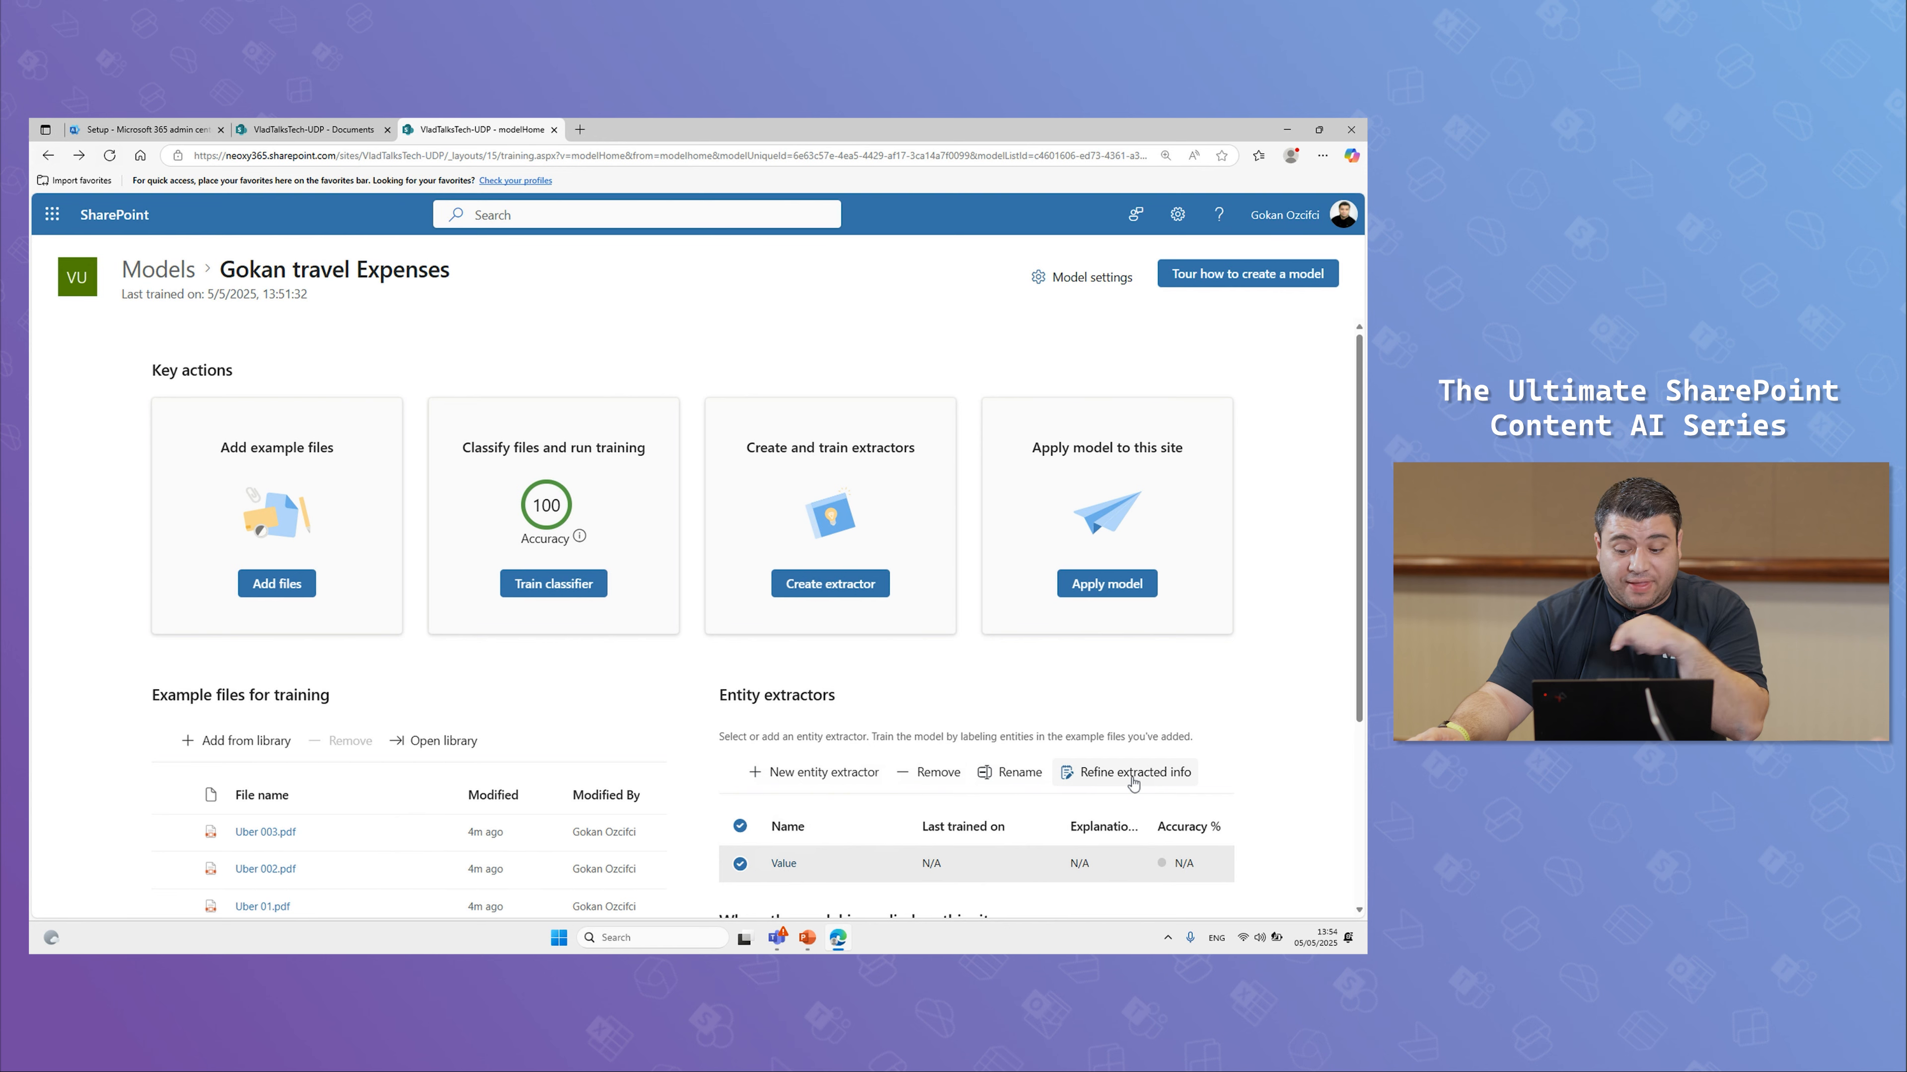
left_click(1133, 782)
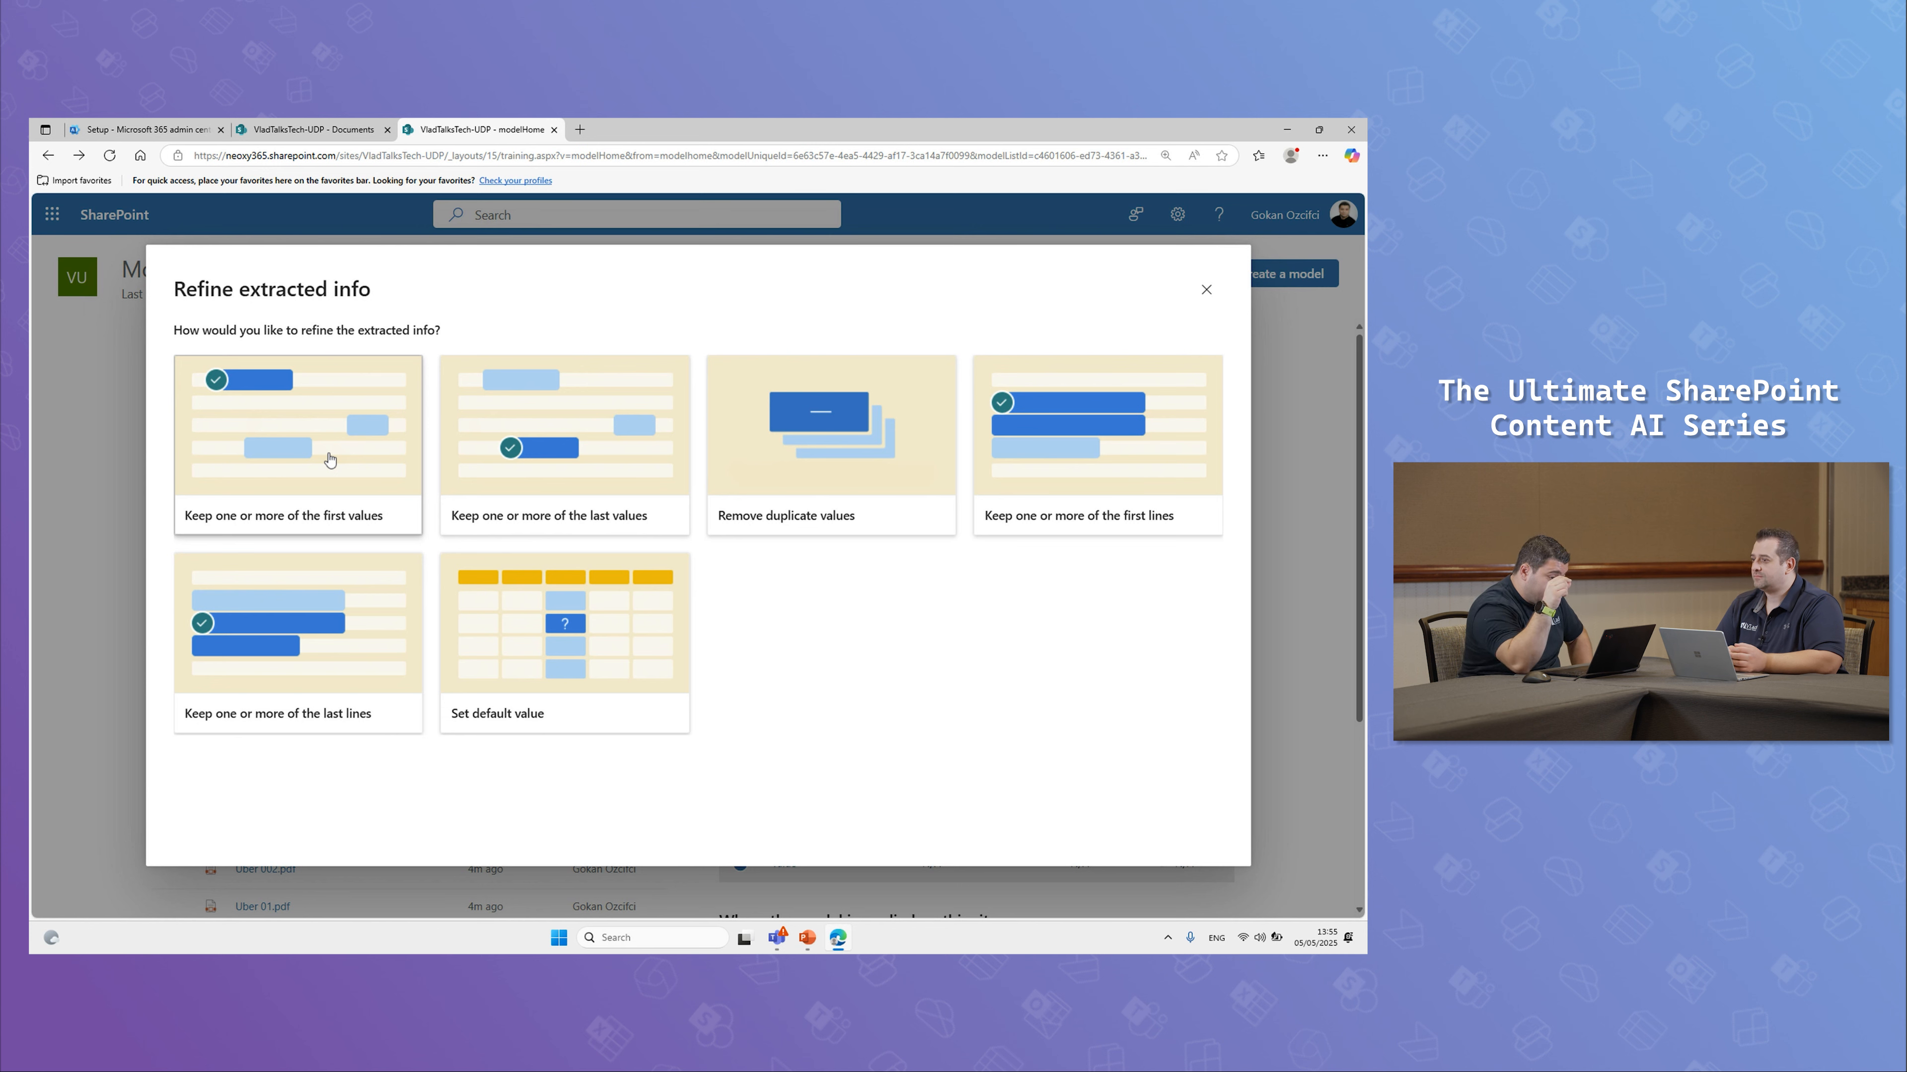
left_click(1198, 297)
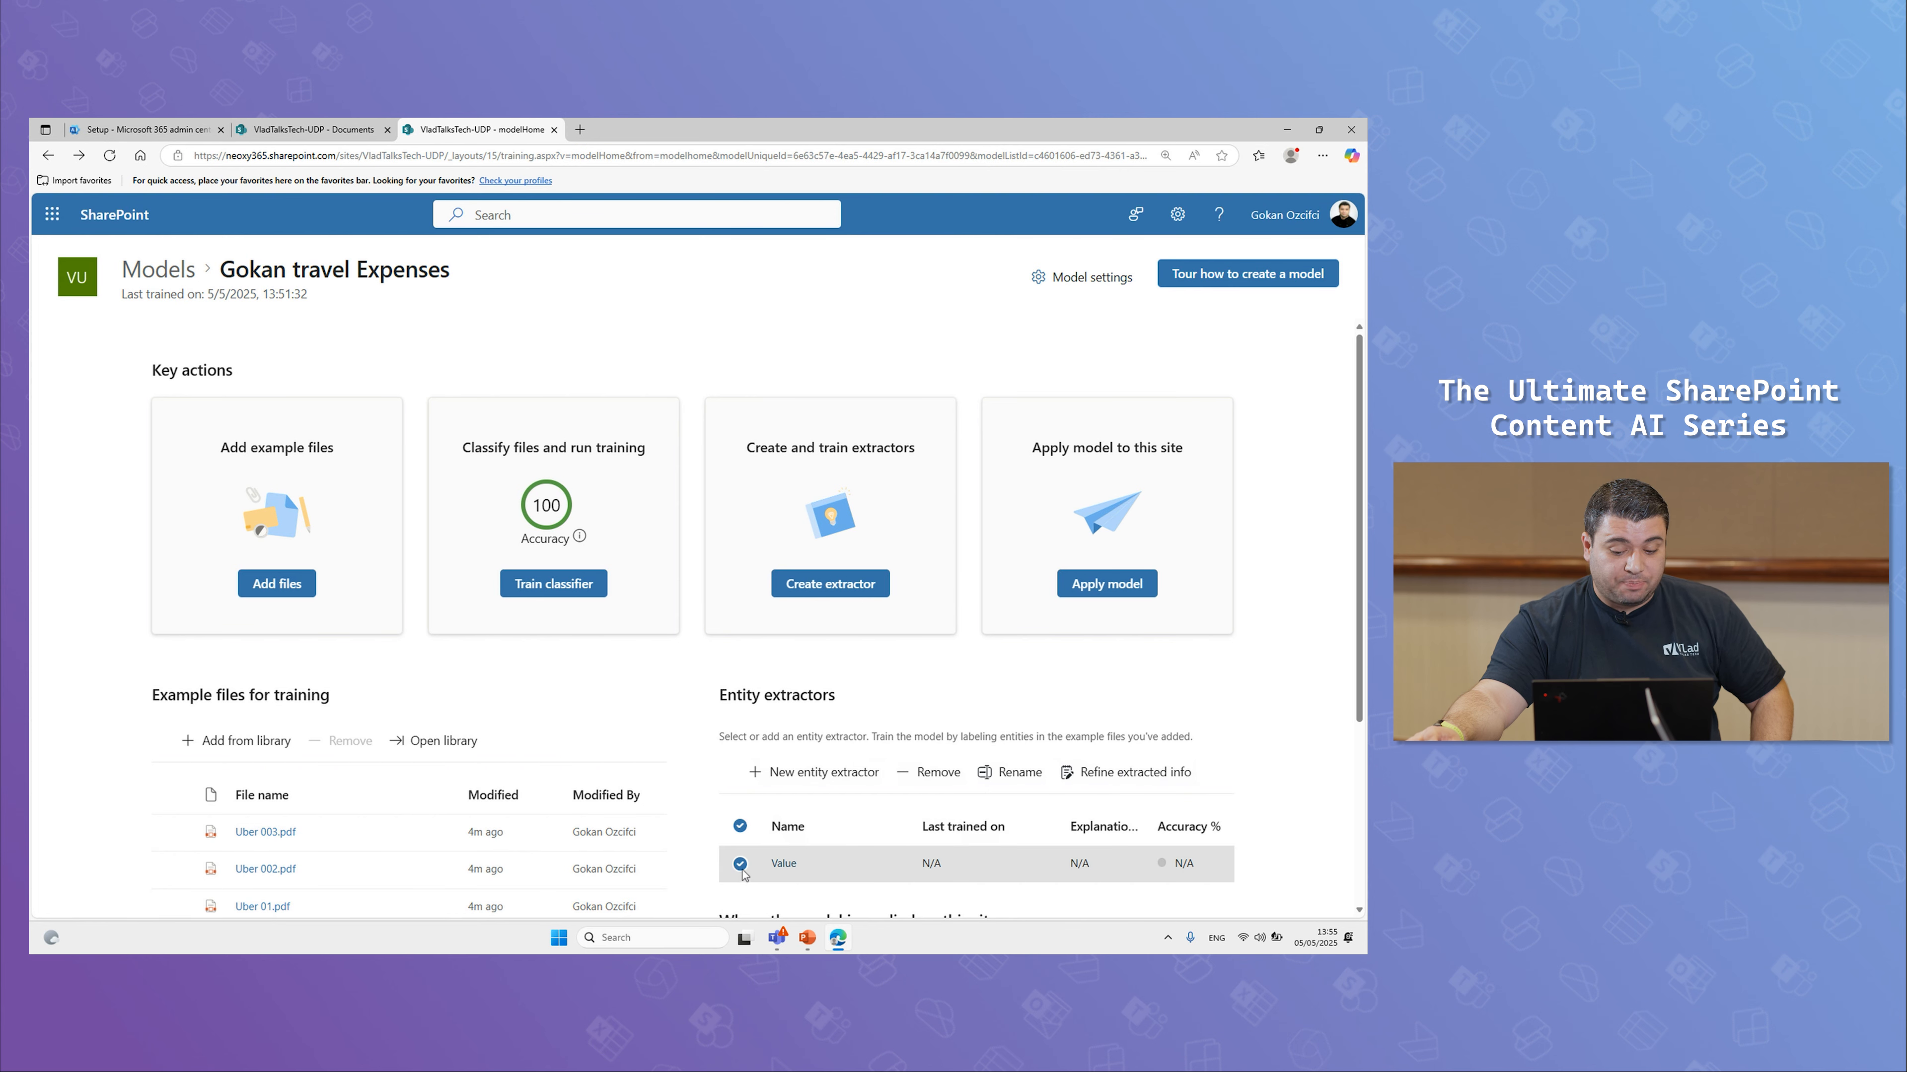
Step: Open the Value extractor for labeling and mark Neoxy 001.docx as a negative example with No label
left_click(784, 863)
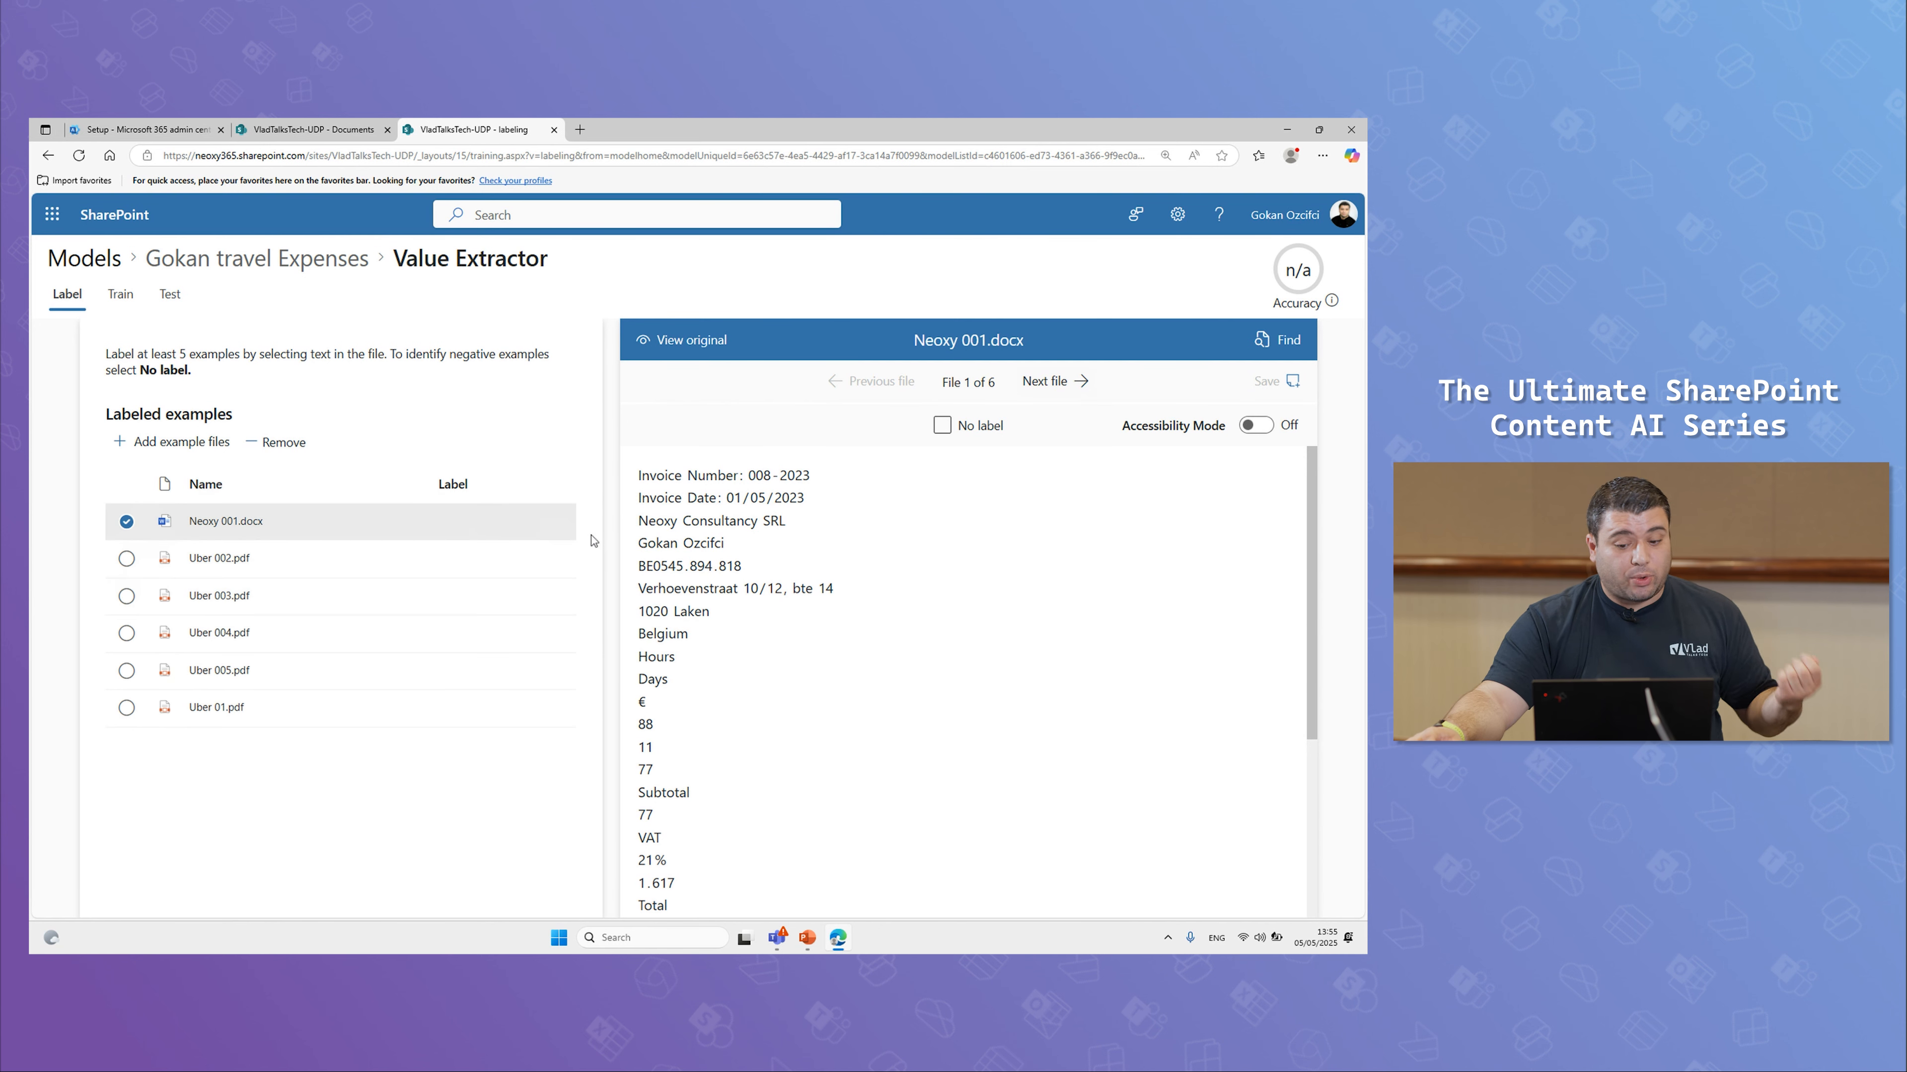
left_click(942, 428)
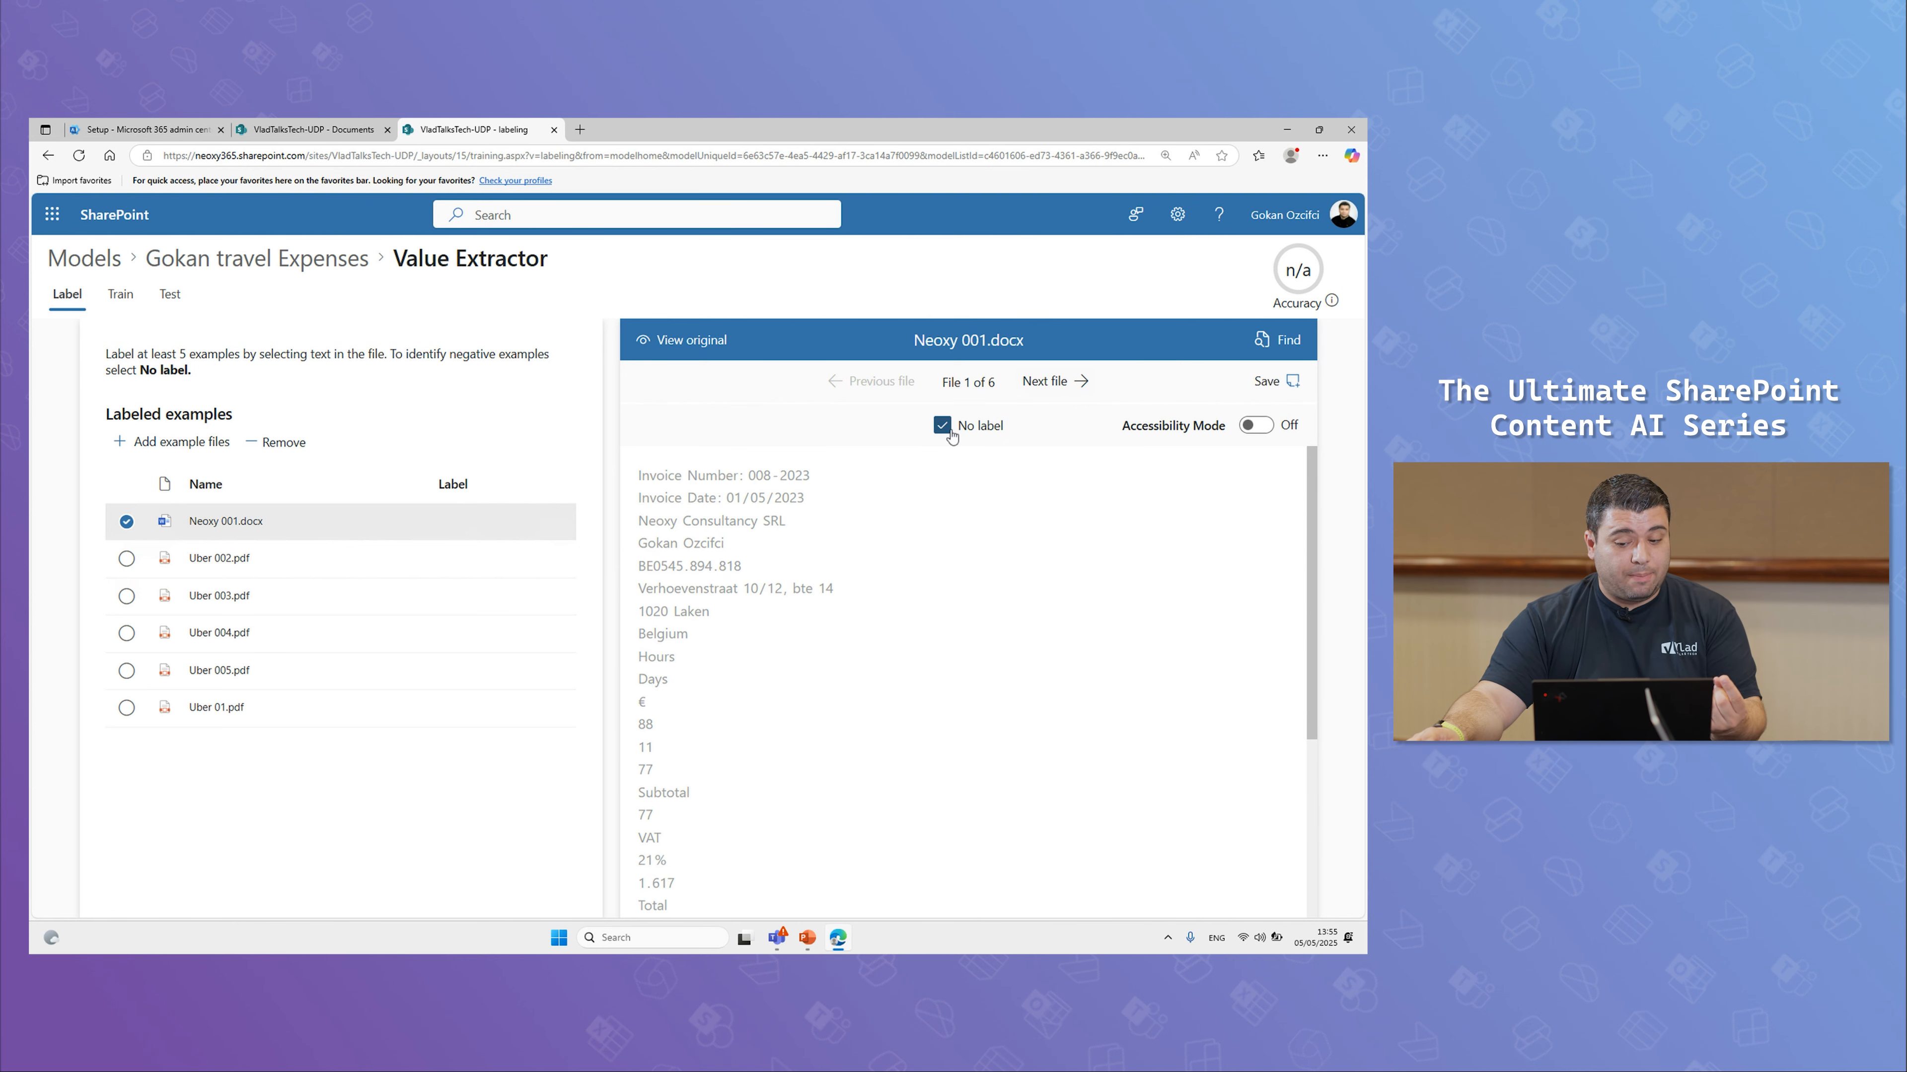
left_click(1054, 382)
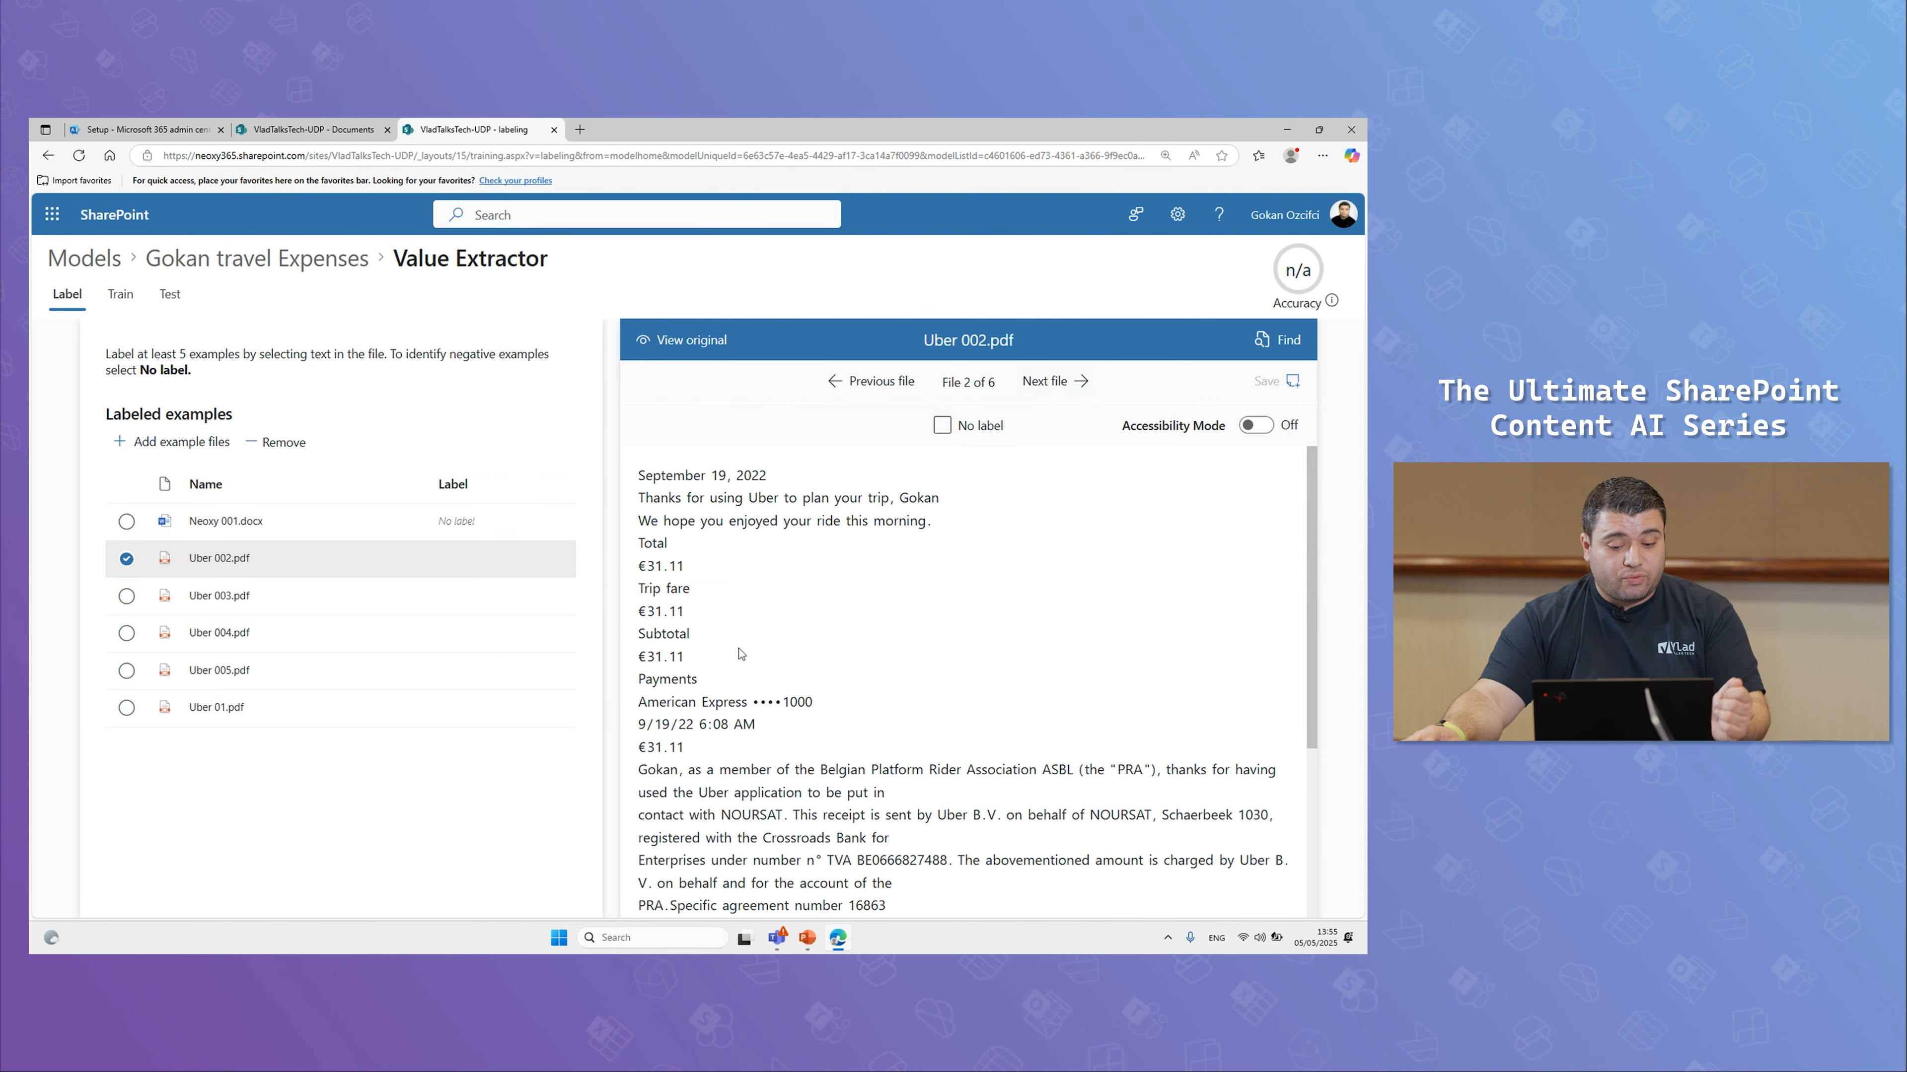
Step: Label the final payment amount without the euro sign in Uber 002 (31.11), Uber 003 (36.29), Uber 004 and Uber 005 (37.76 each)
left_click_drag(694, 749, 652, 748)
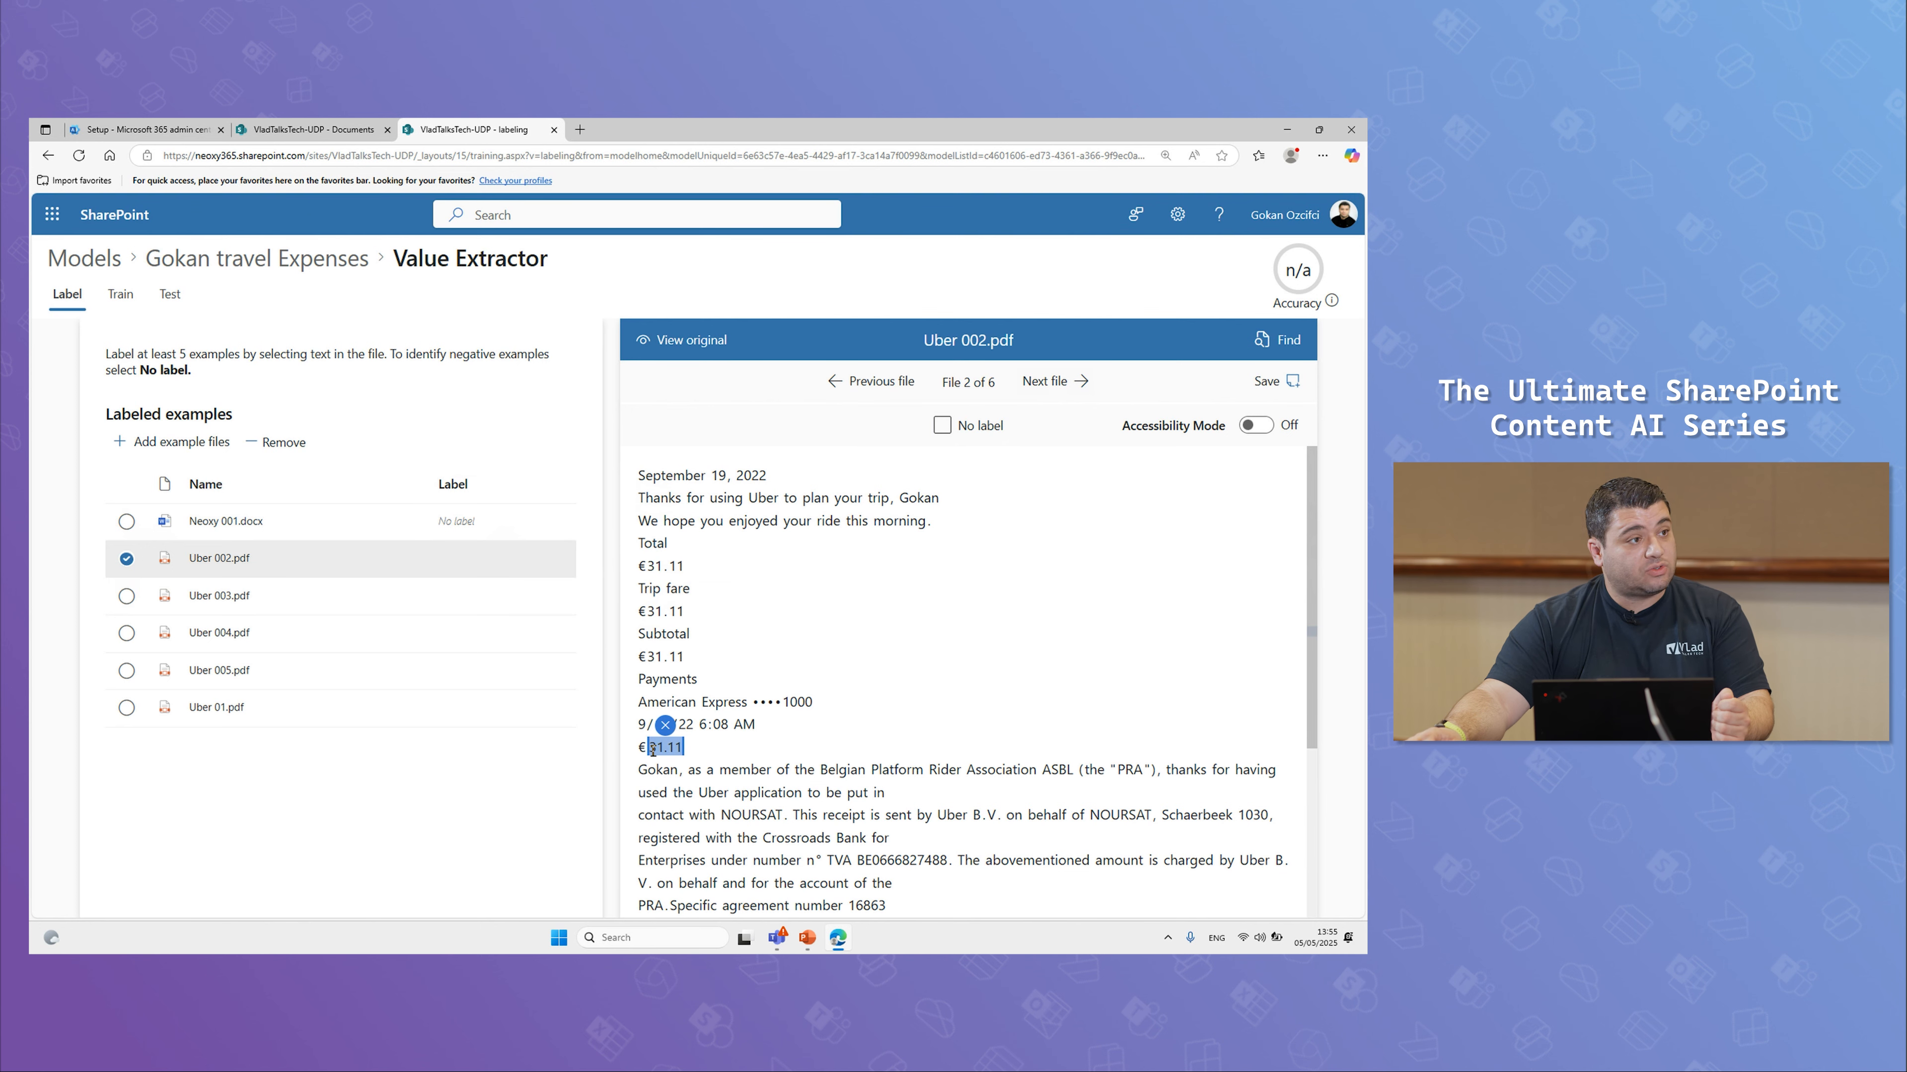
left_click(1056, 382)
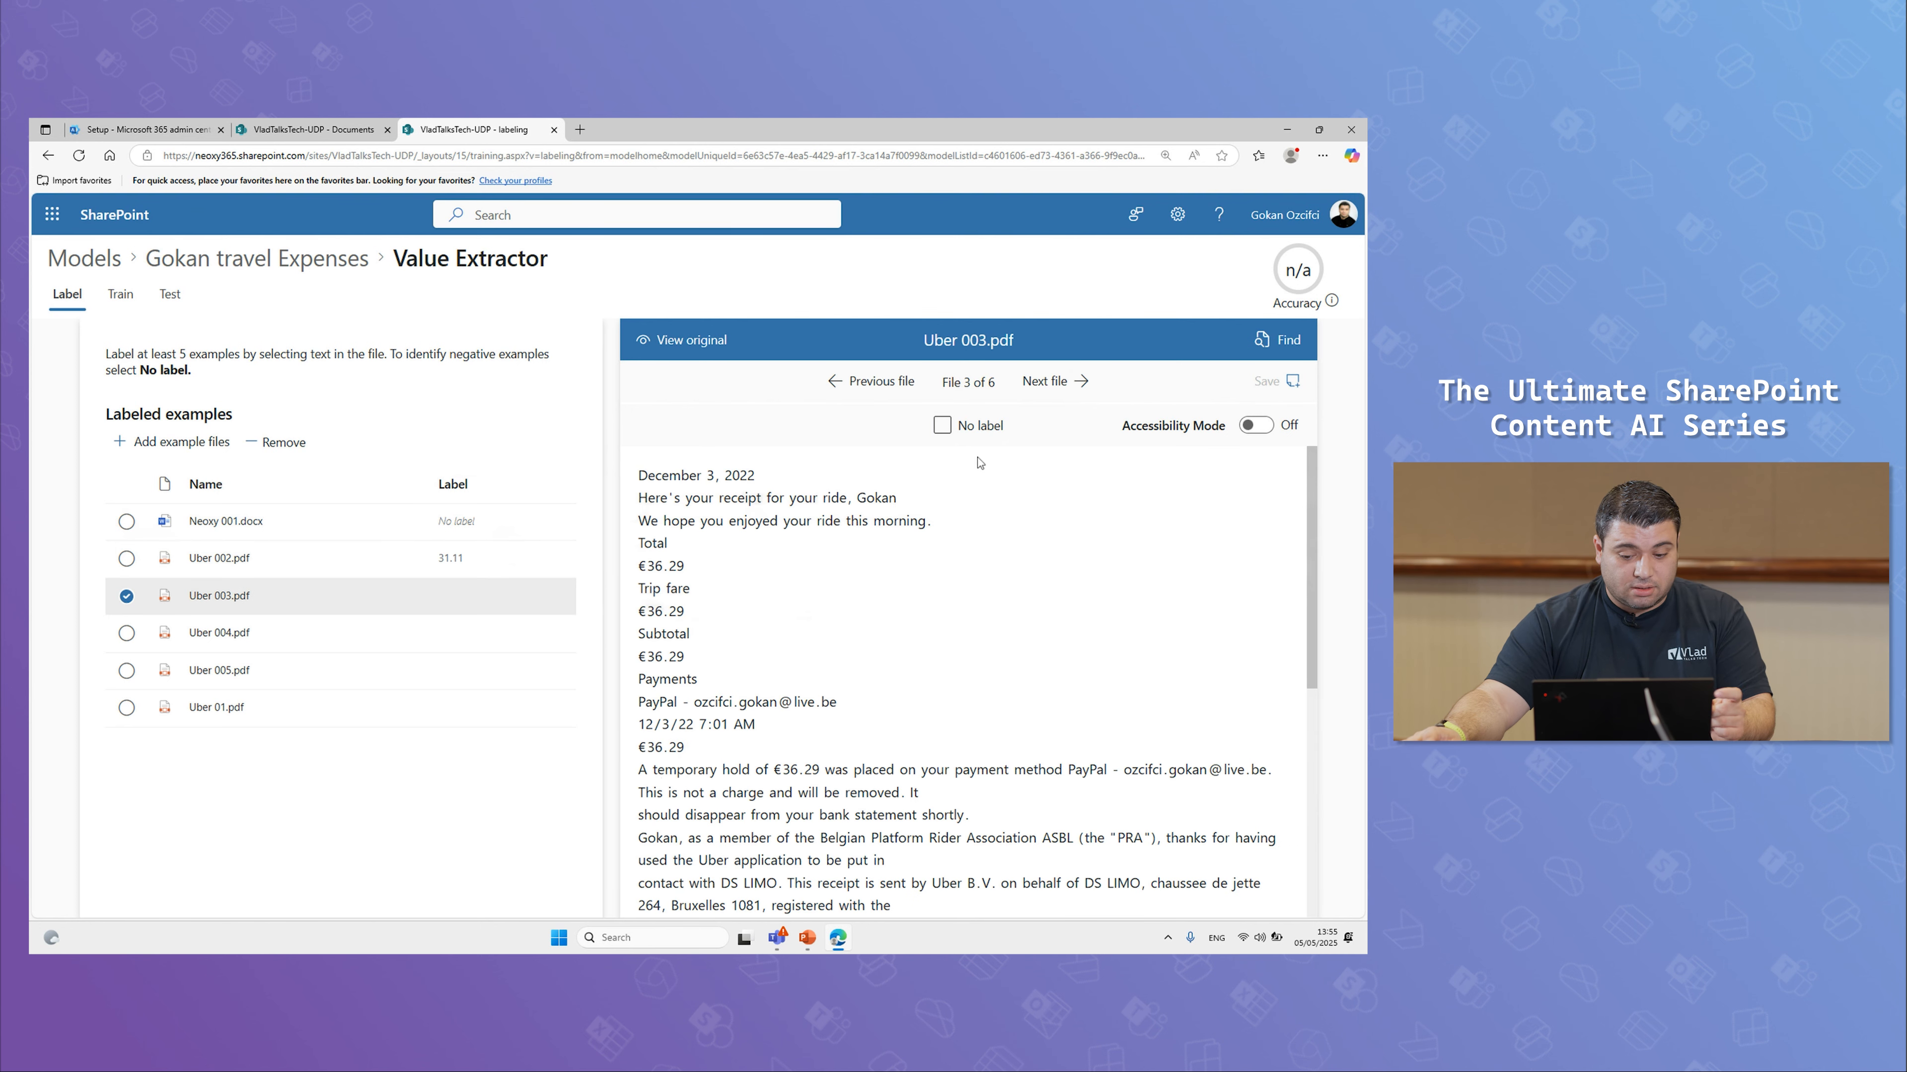
left_click_drag(684, 749, 645, 747)
left_click(1032, 387)
left_click(1071, 383)
left_click(1054, 381)
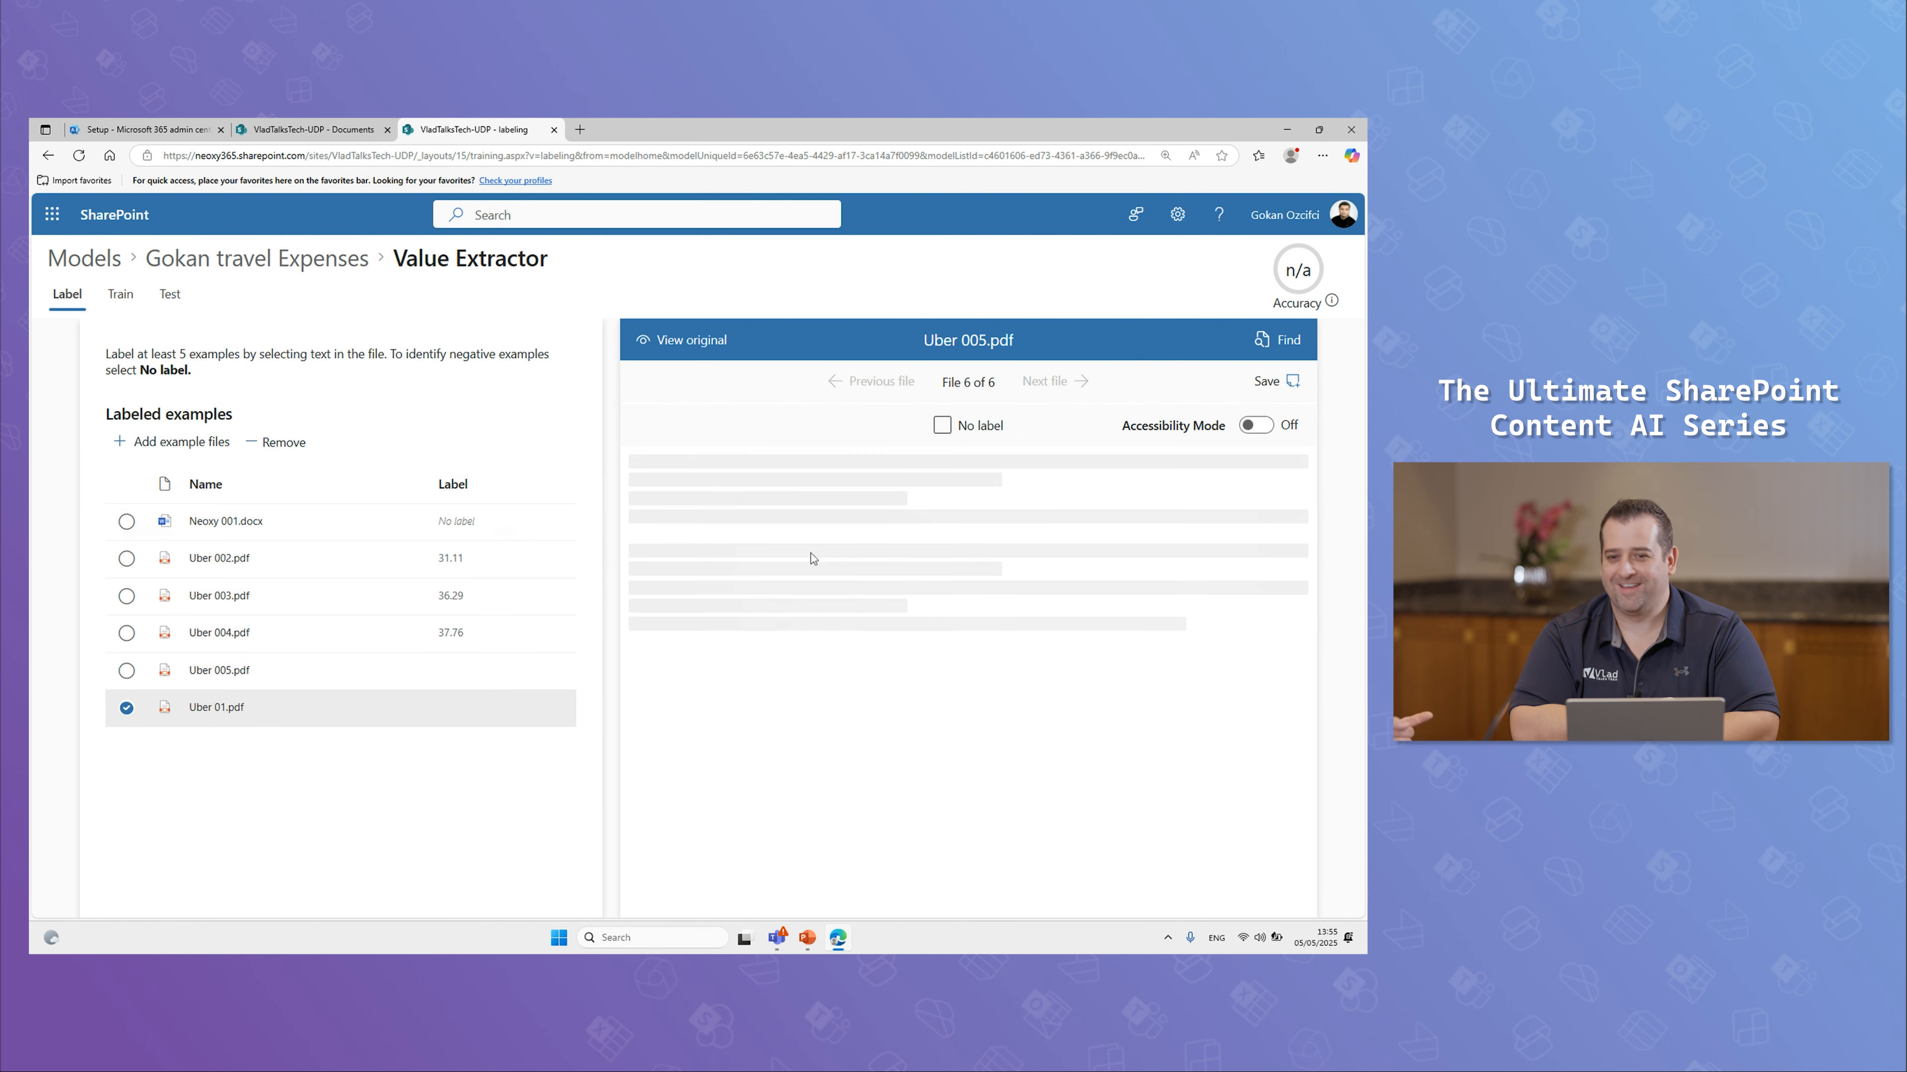
Step: Label the final payment amount 43.12 in Uber 01.pdf, without the euro sign, and save the label
scroll(720, 719, "down", 3)
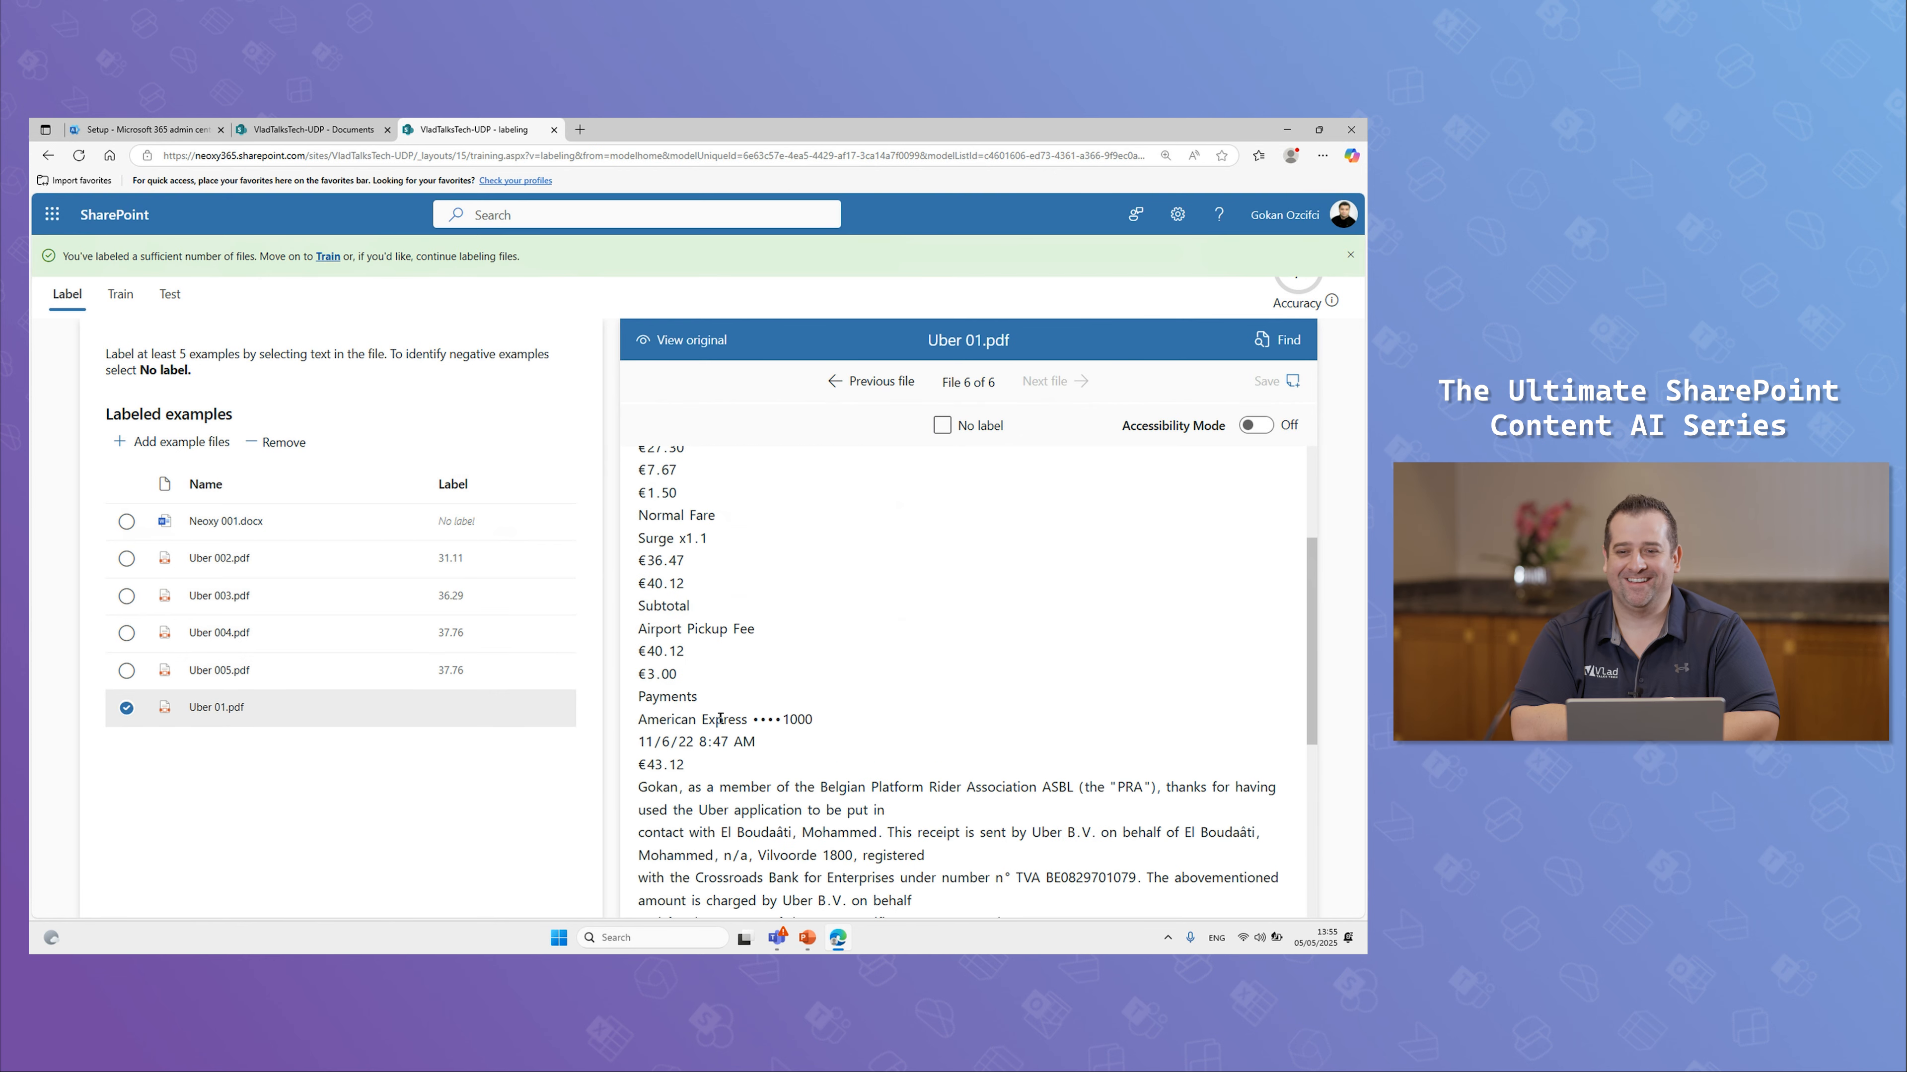
scroll(718, 717, "up", 3)
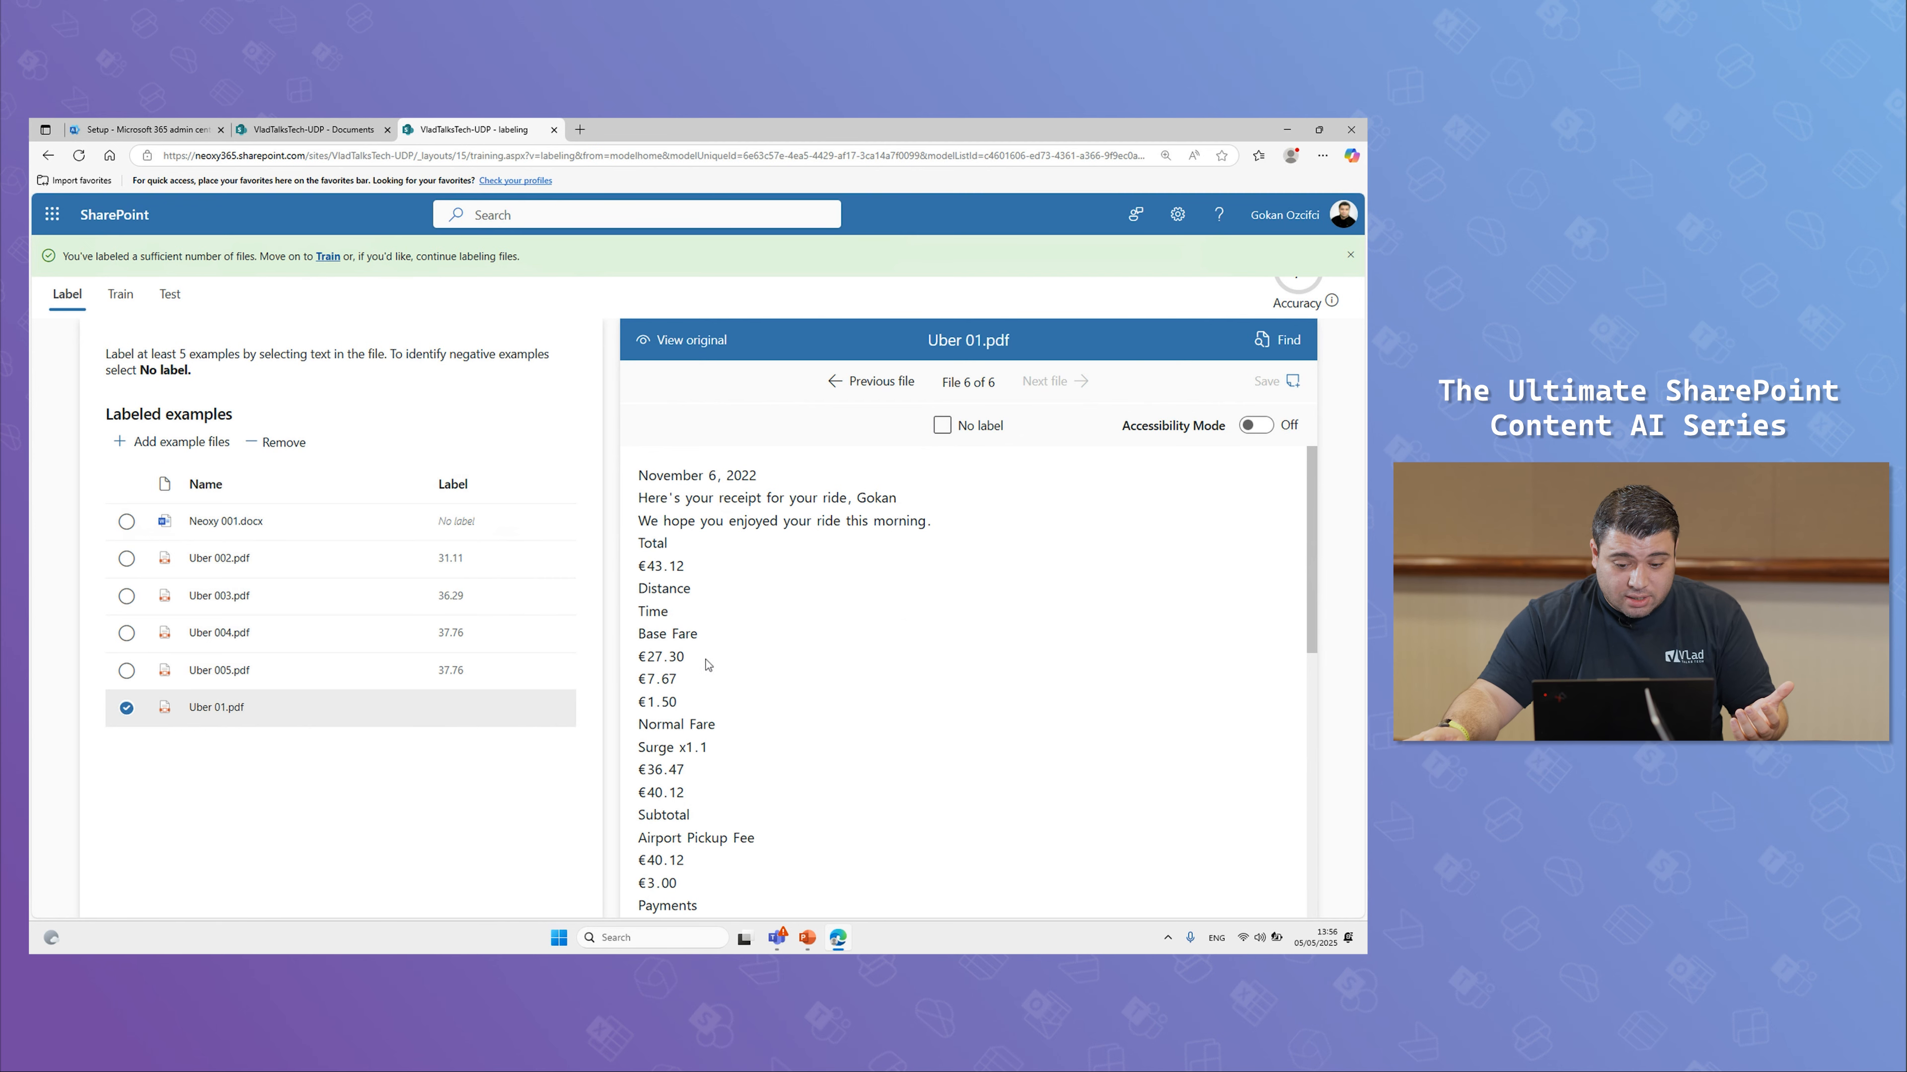
scroll(699, 662, "down", 3)
mouse_move(639, 786)
left_mouse_down()
mouse_move(658, 782)
mouse_move(647, 764)
left_mouse_up()
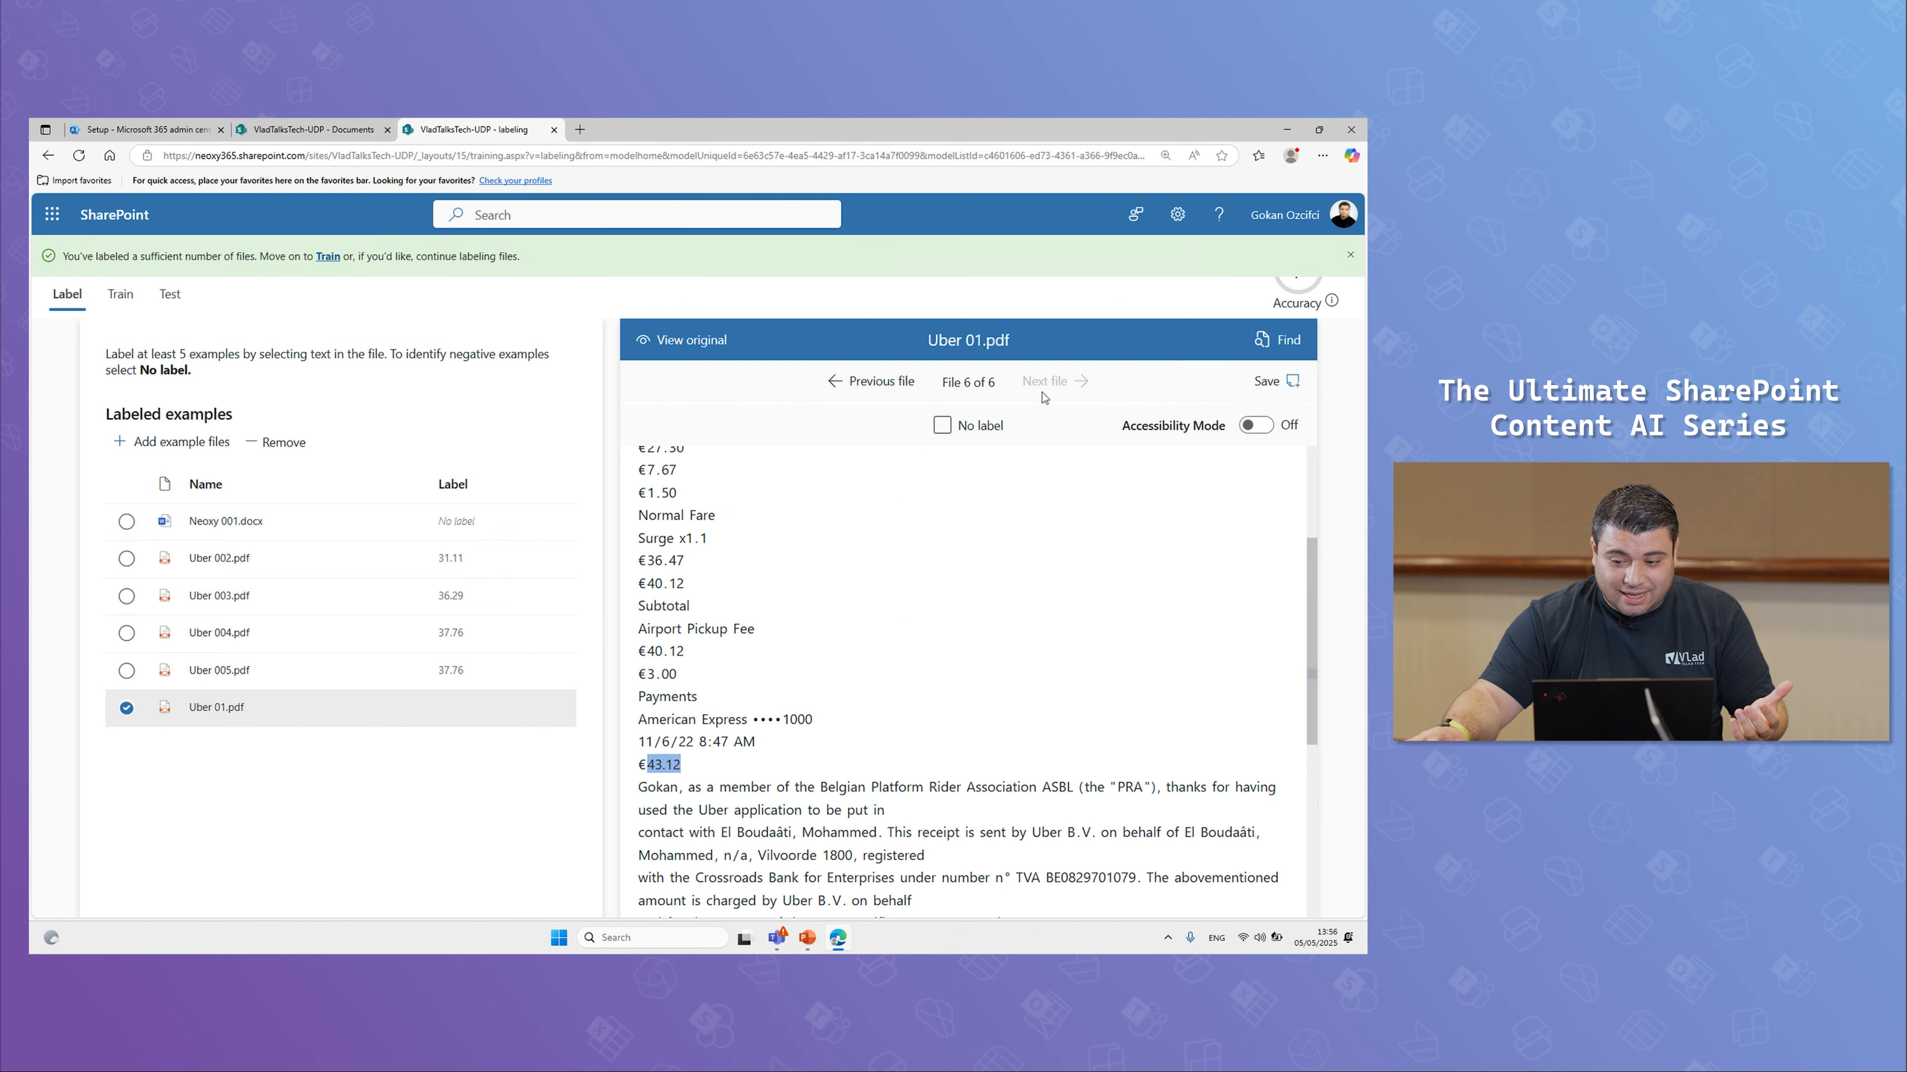
left_click(1267, 383)
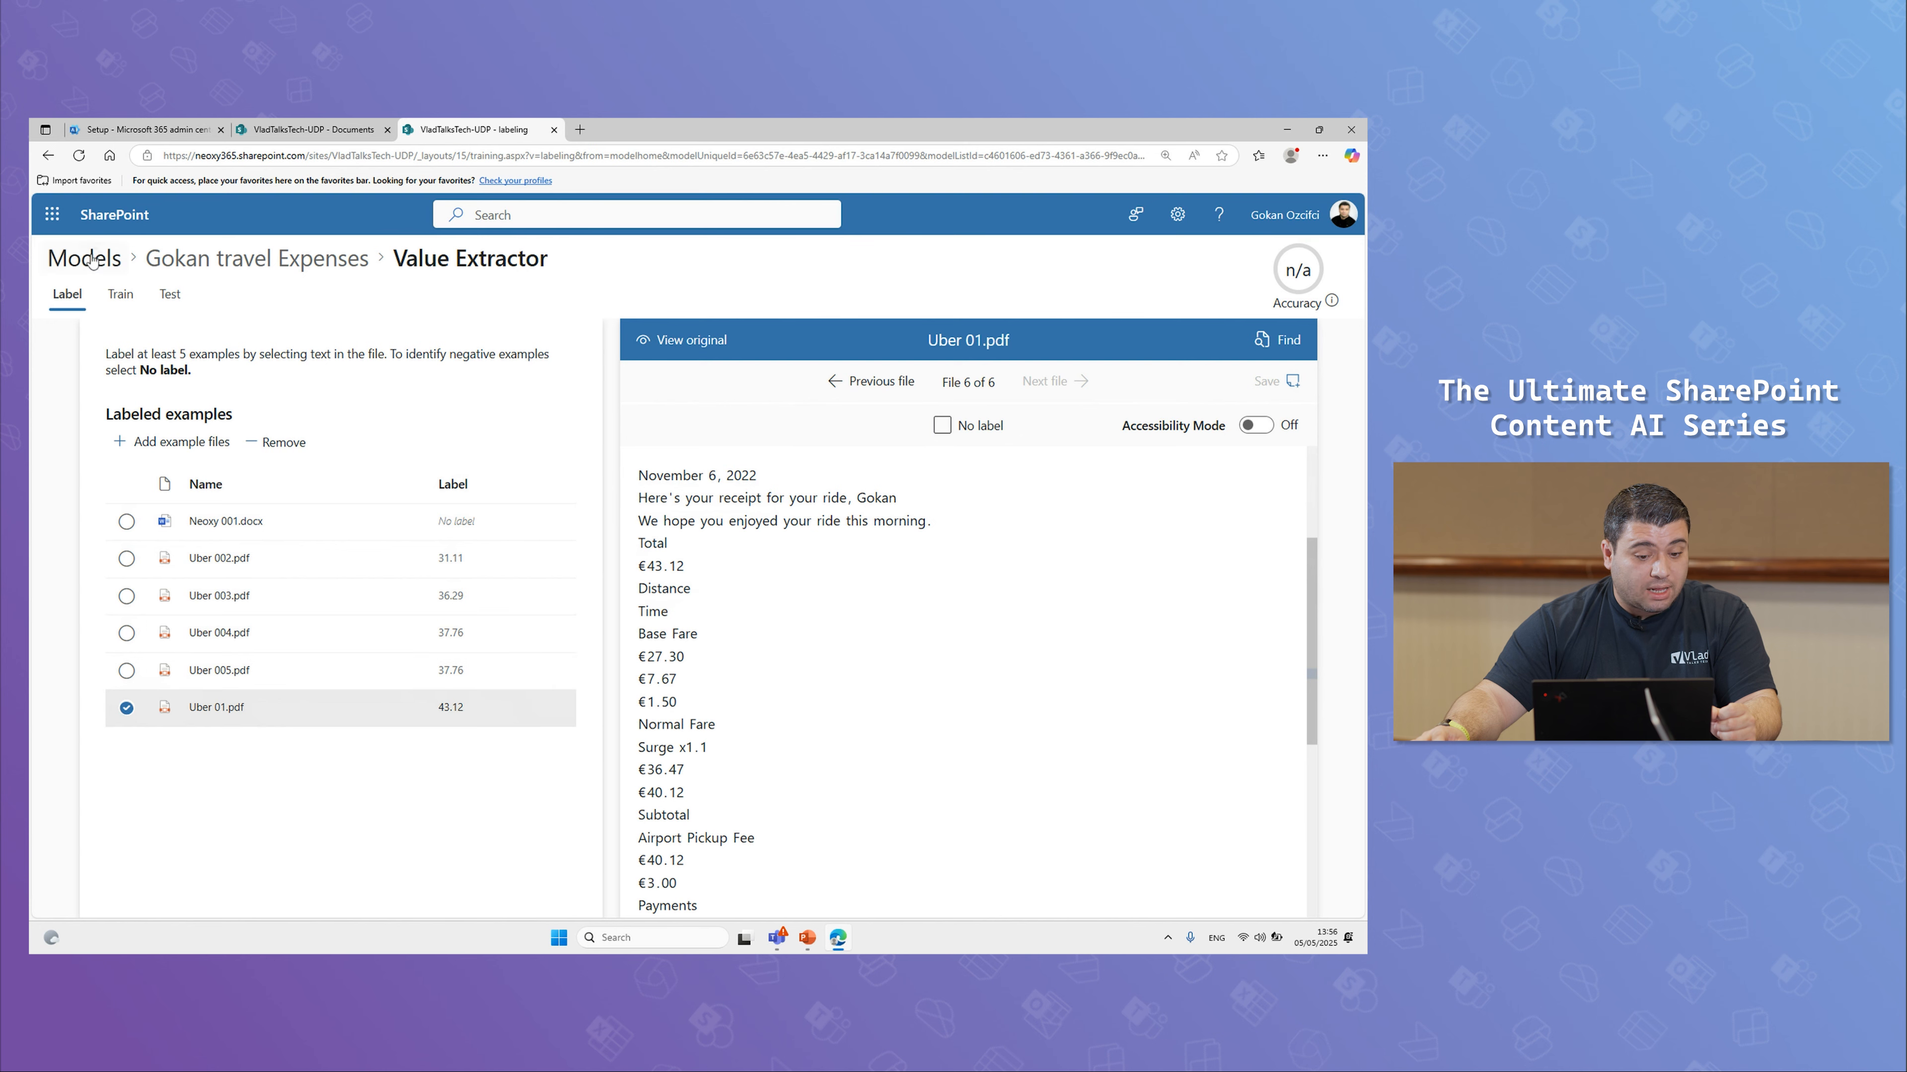
Step: Go to the Value extractor's training stage and browse the explanation templates available for a new explanation
left_click(120, 294)
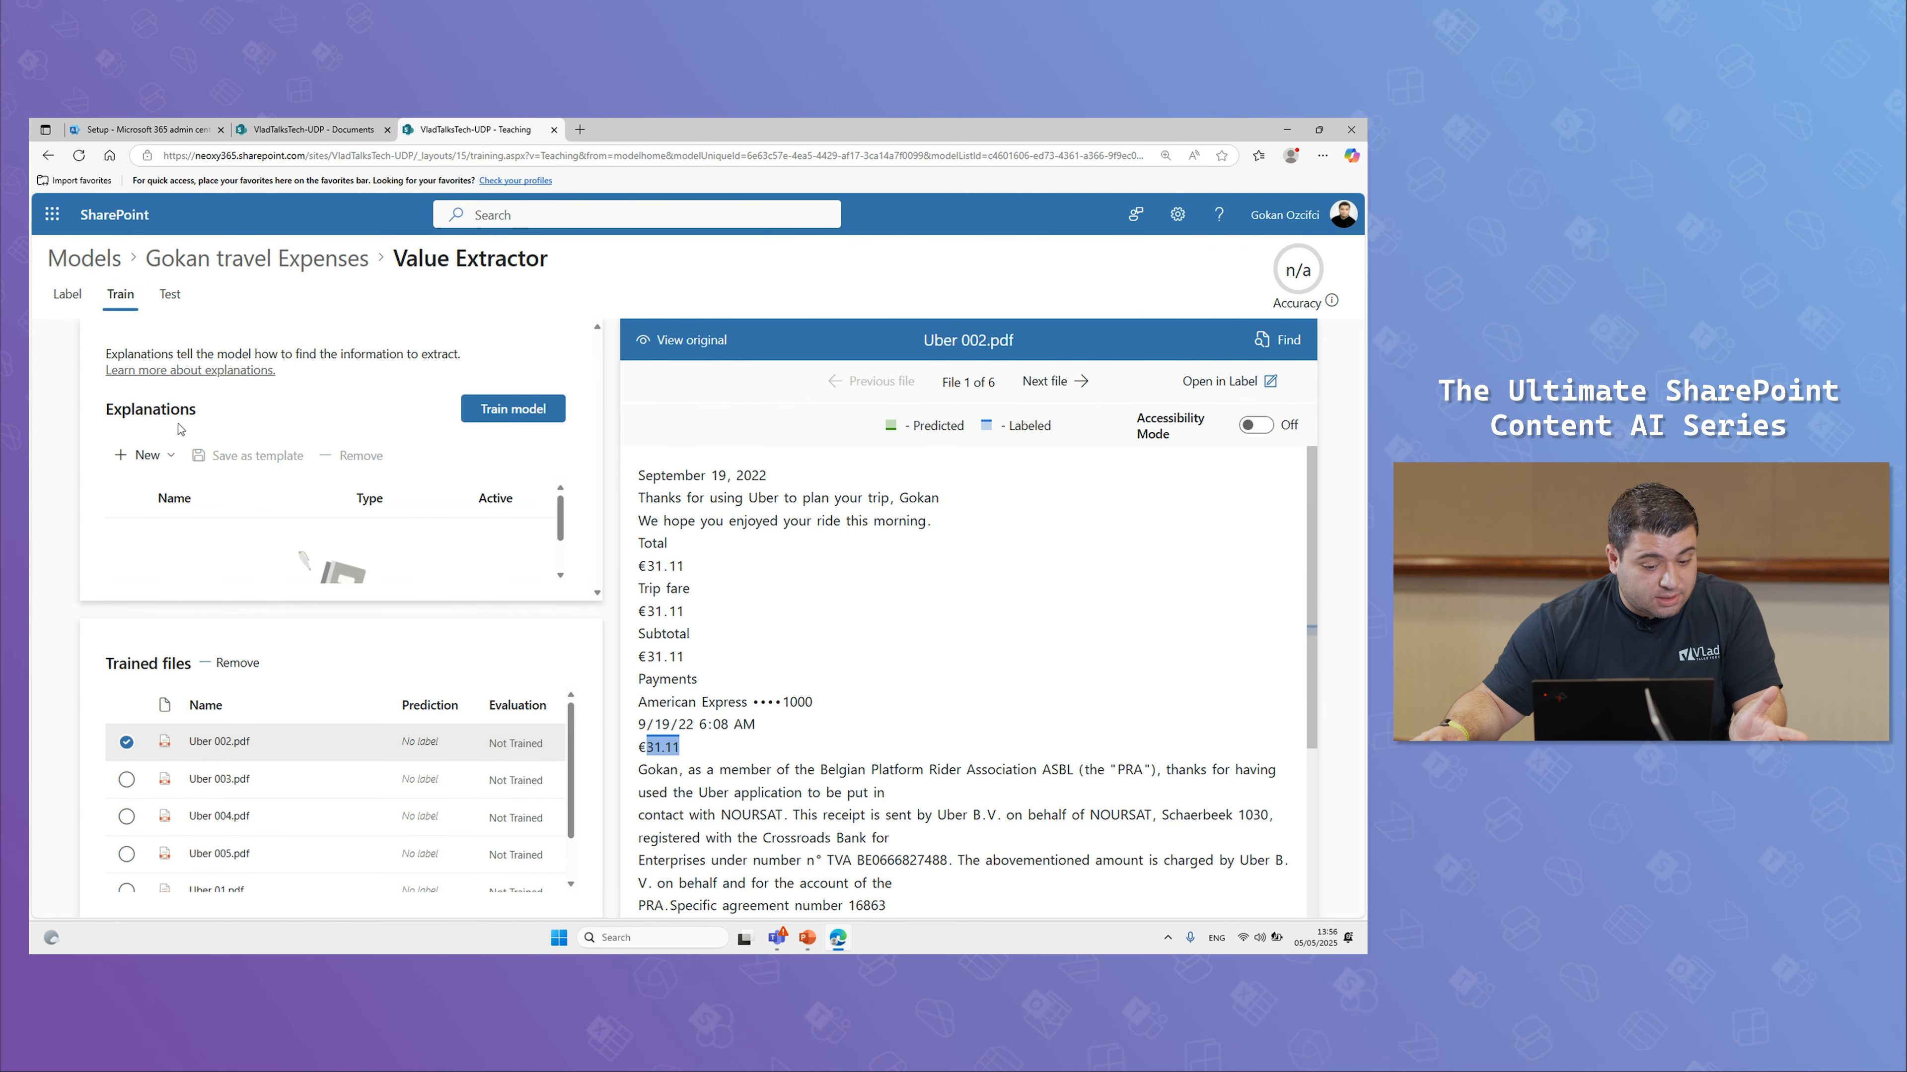
left_click(154, 455)
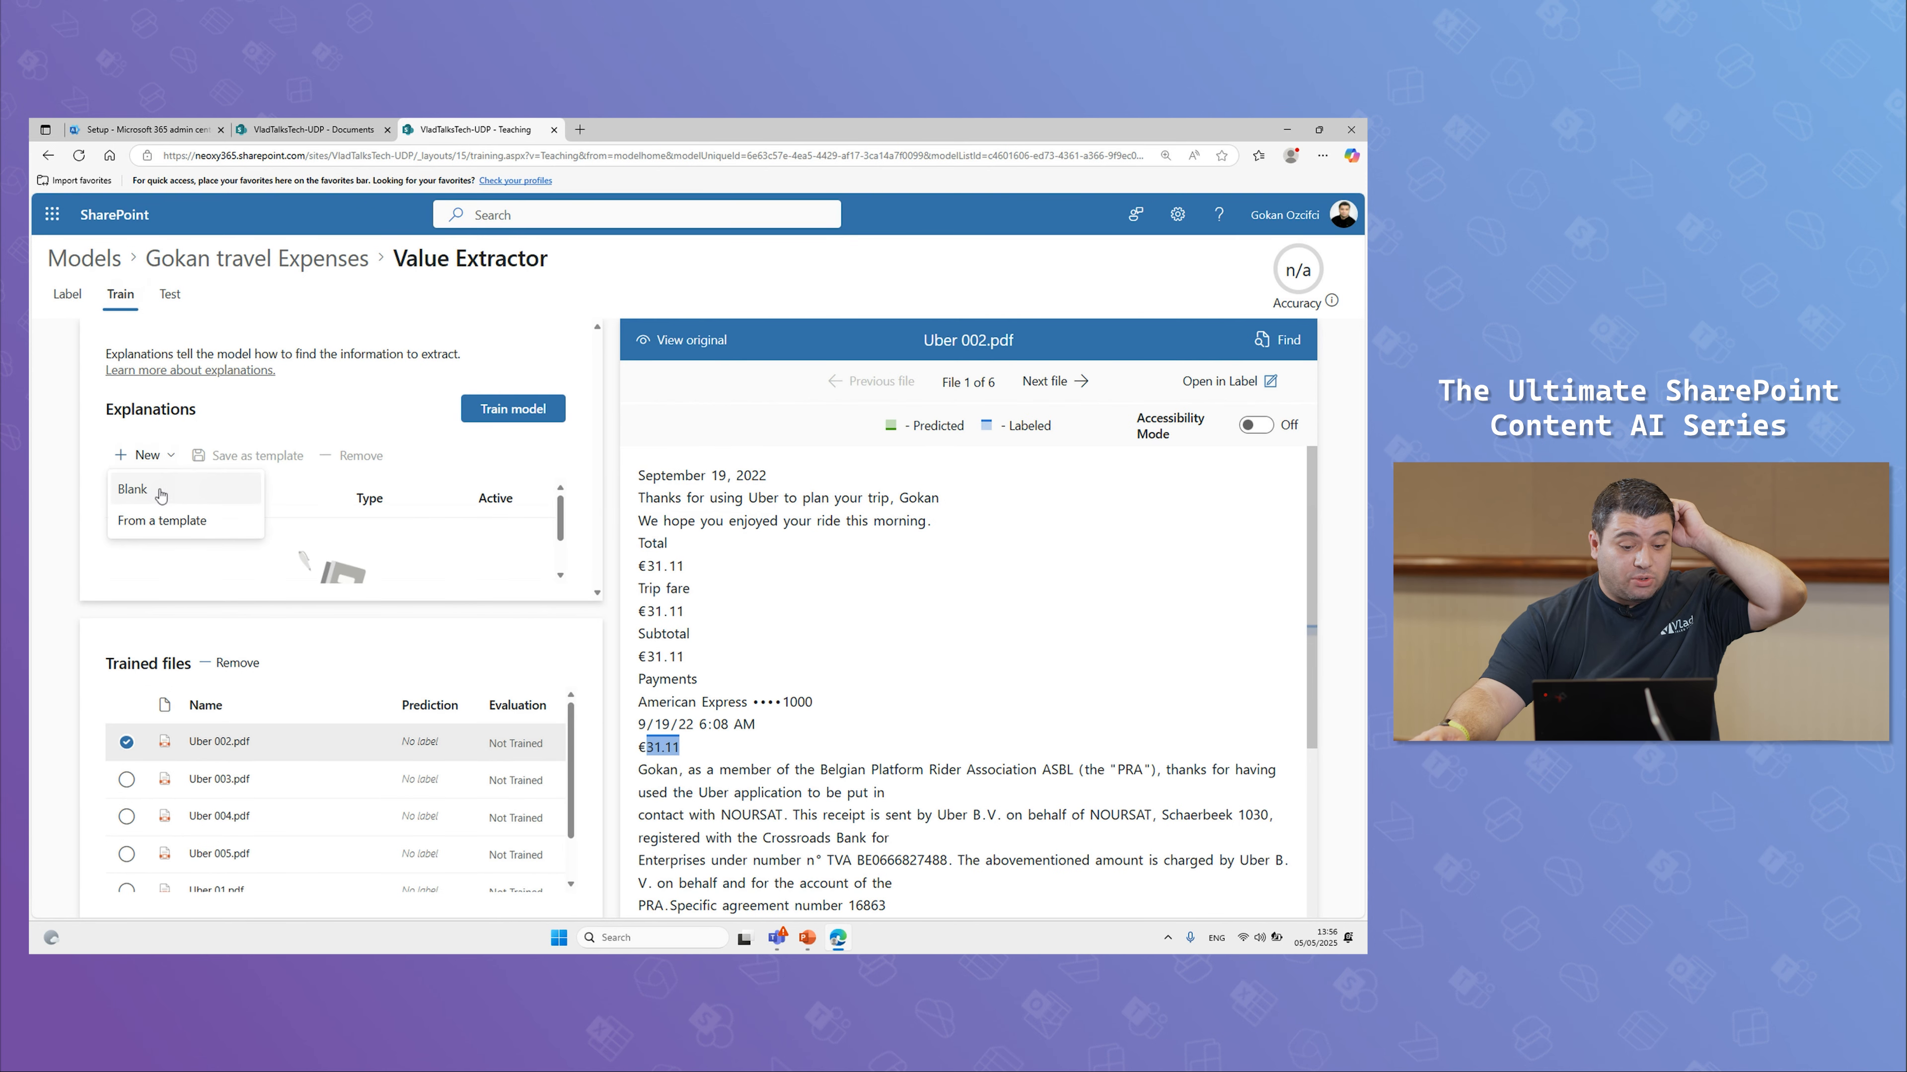
left_click(162, 523)
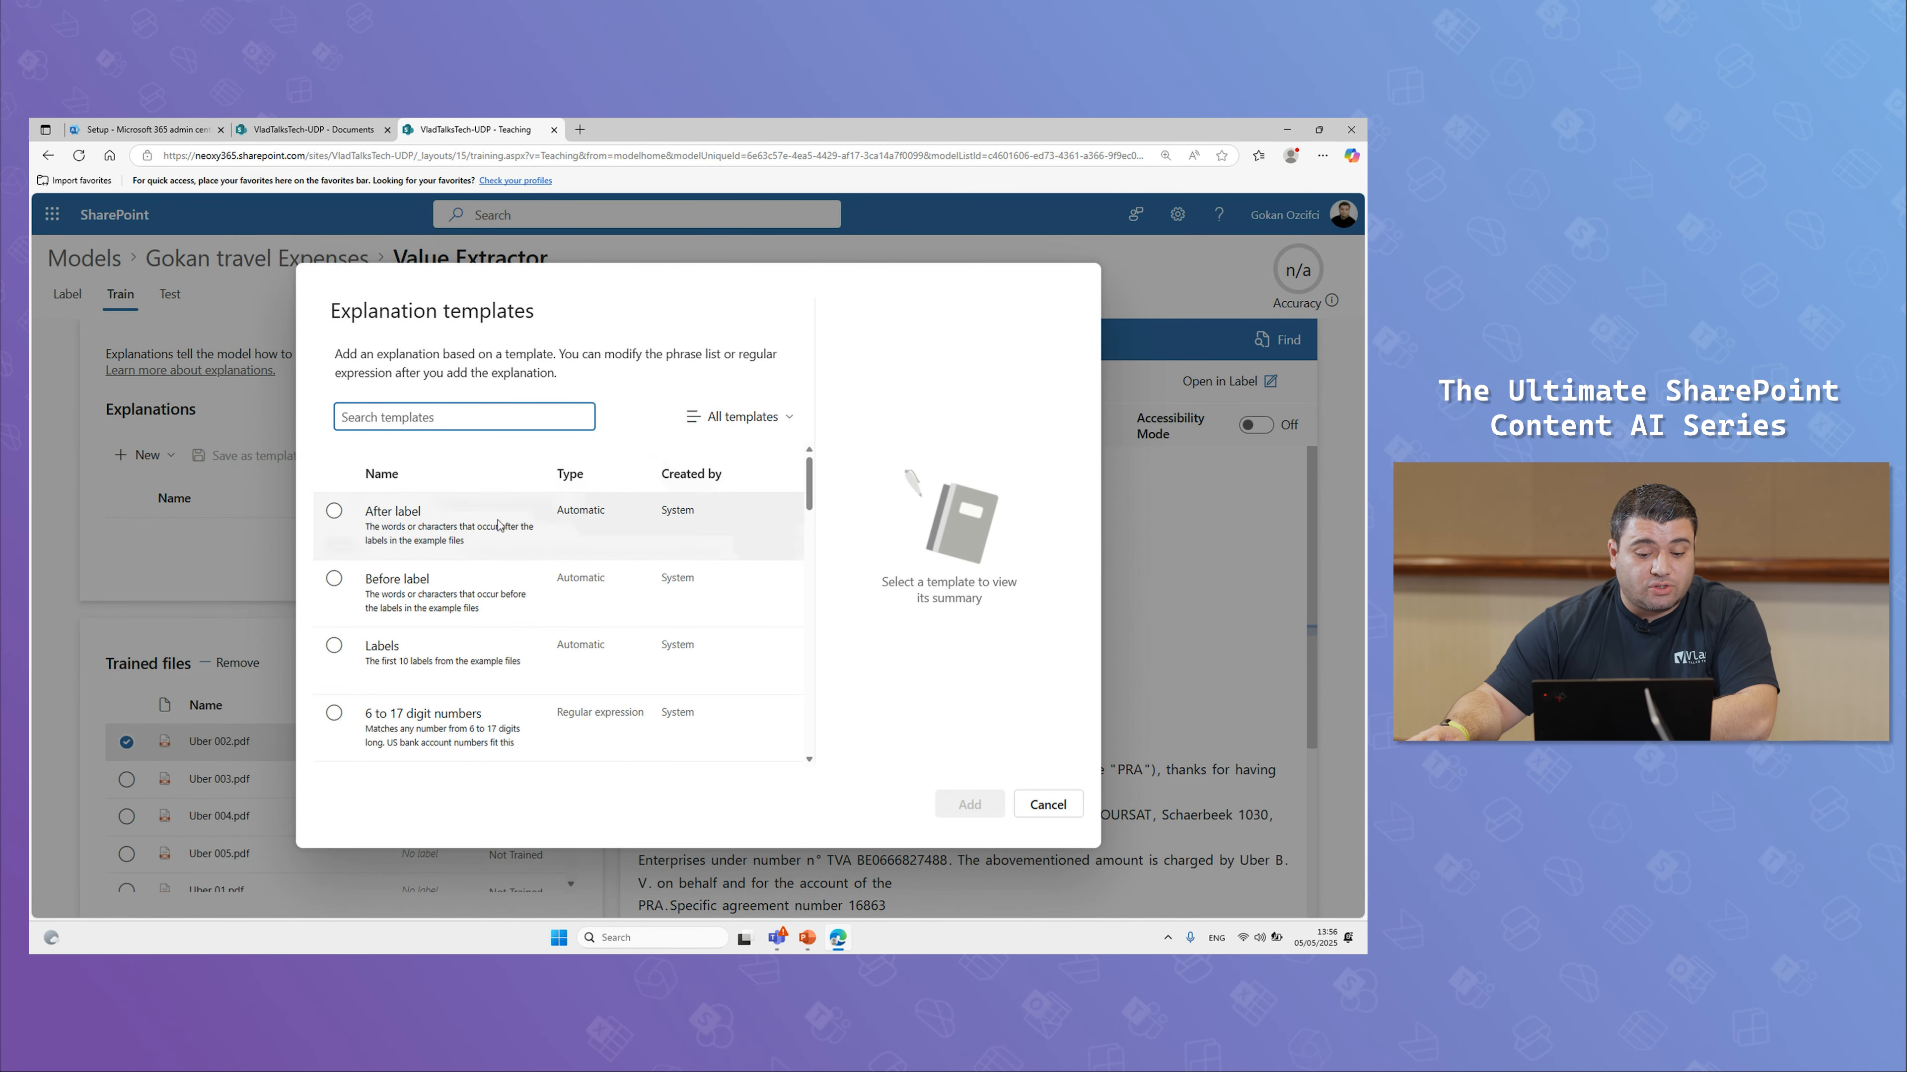
scroll(445, 526, "down", 8)
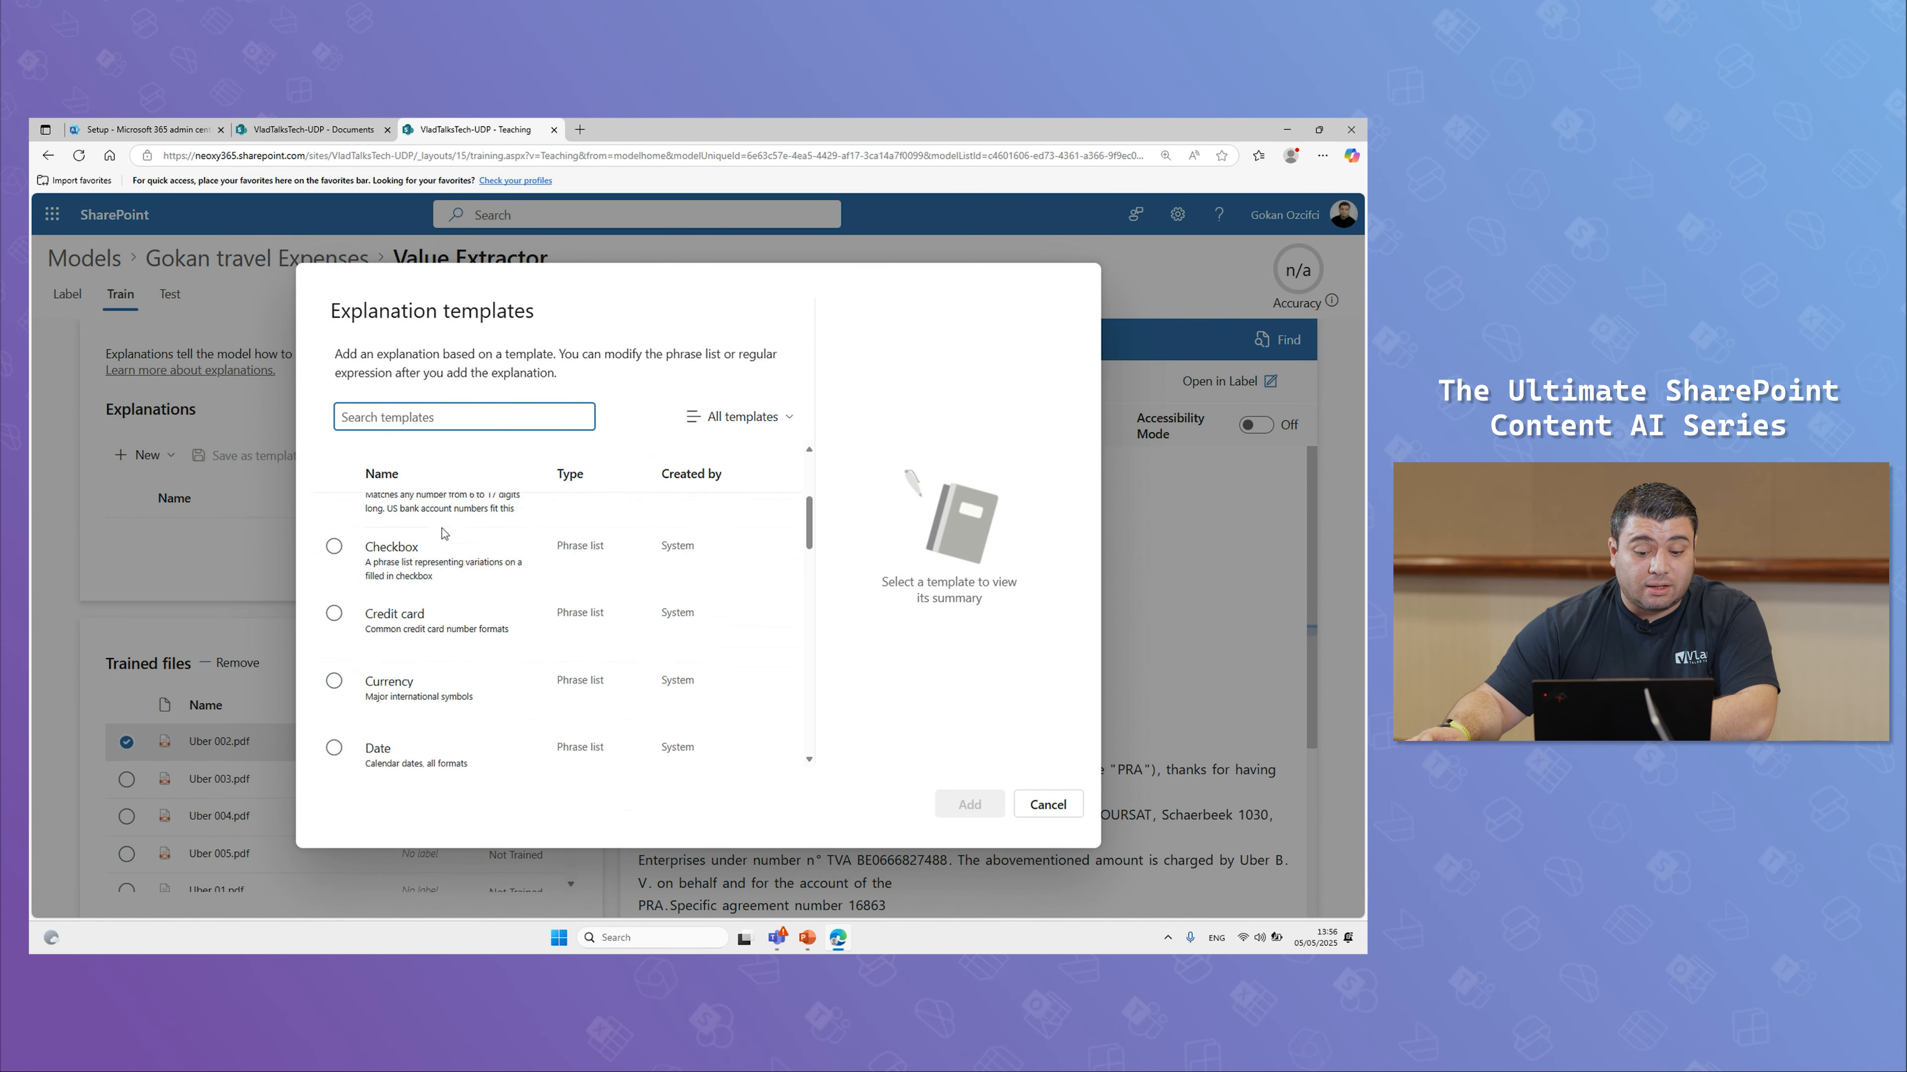
scroll(442, 531, "down", 4)
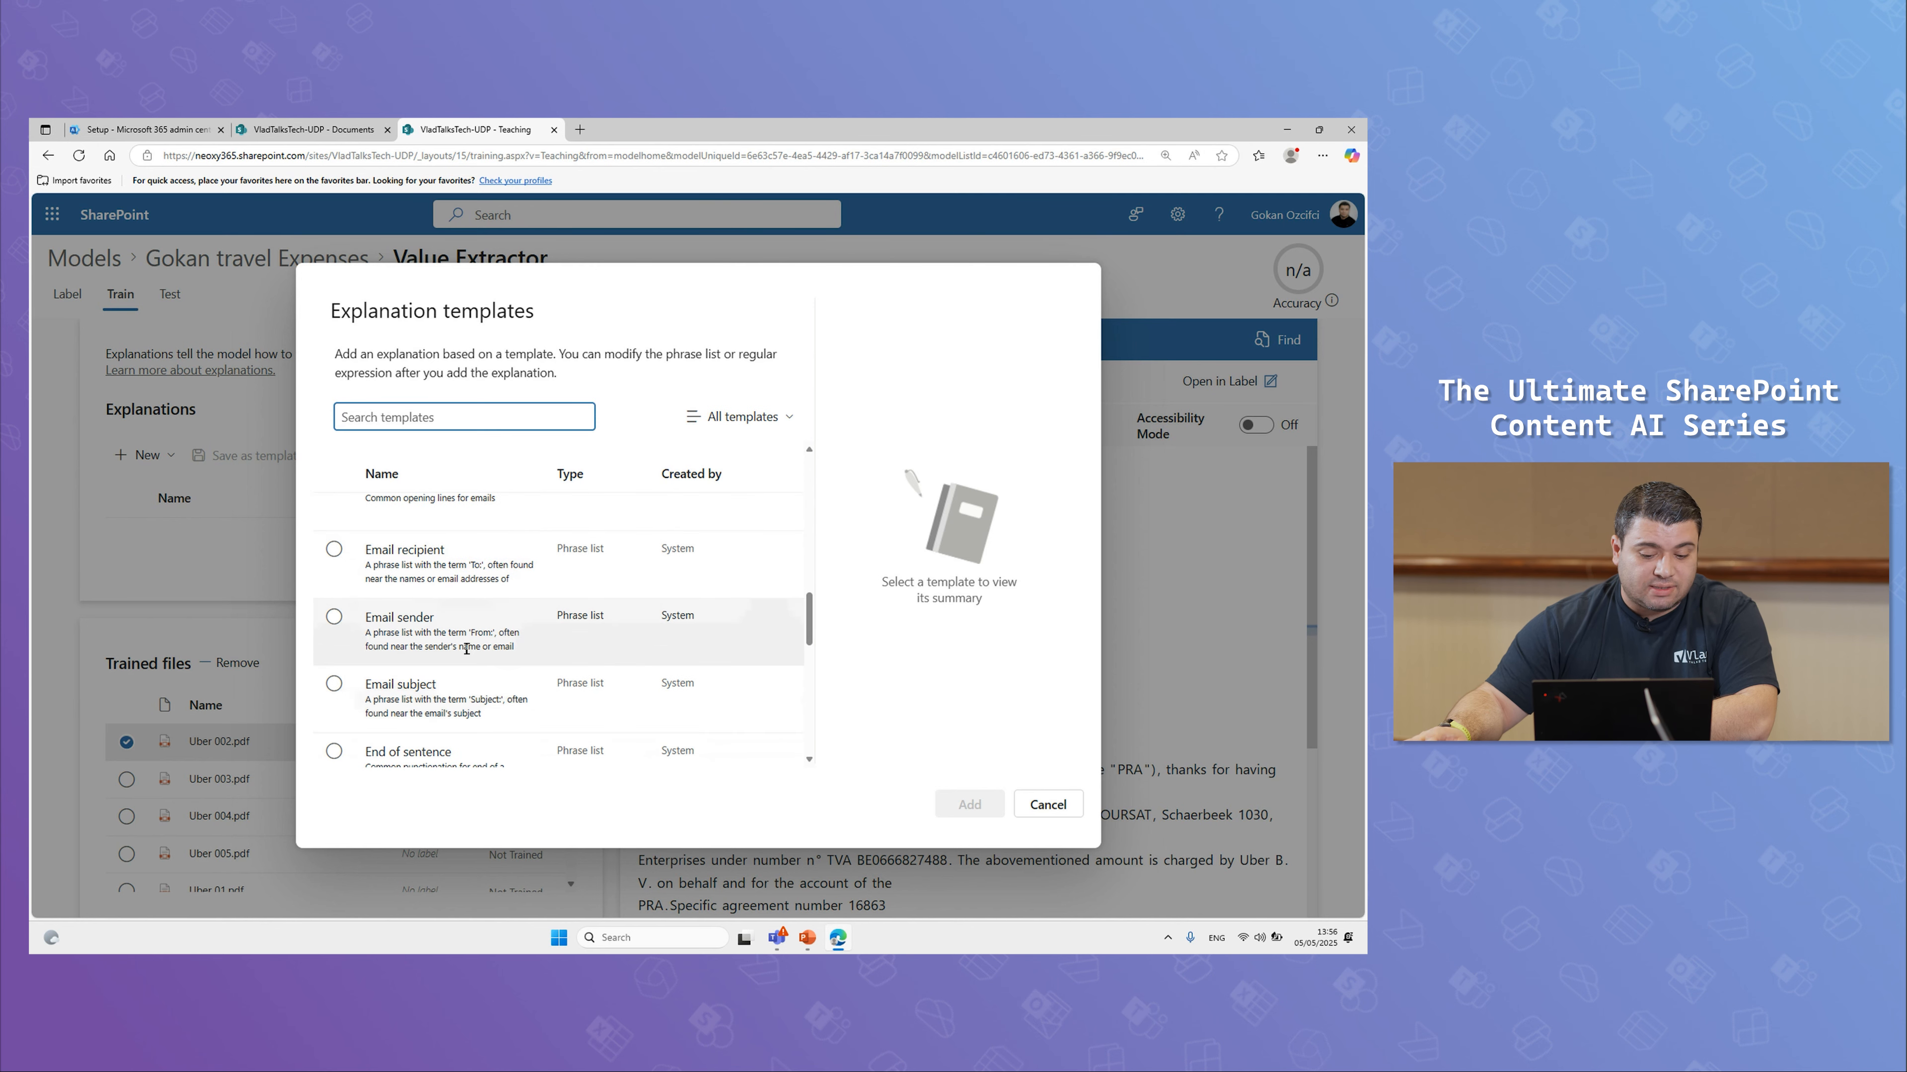
scroll(466, 649, "down", 1)
scroll(459, 661, "down", 3)
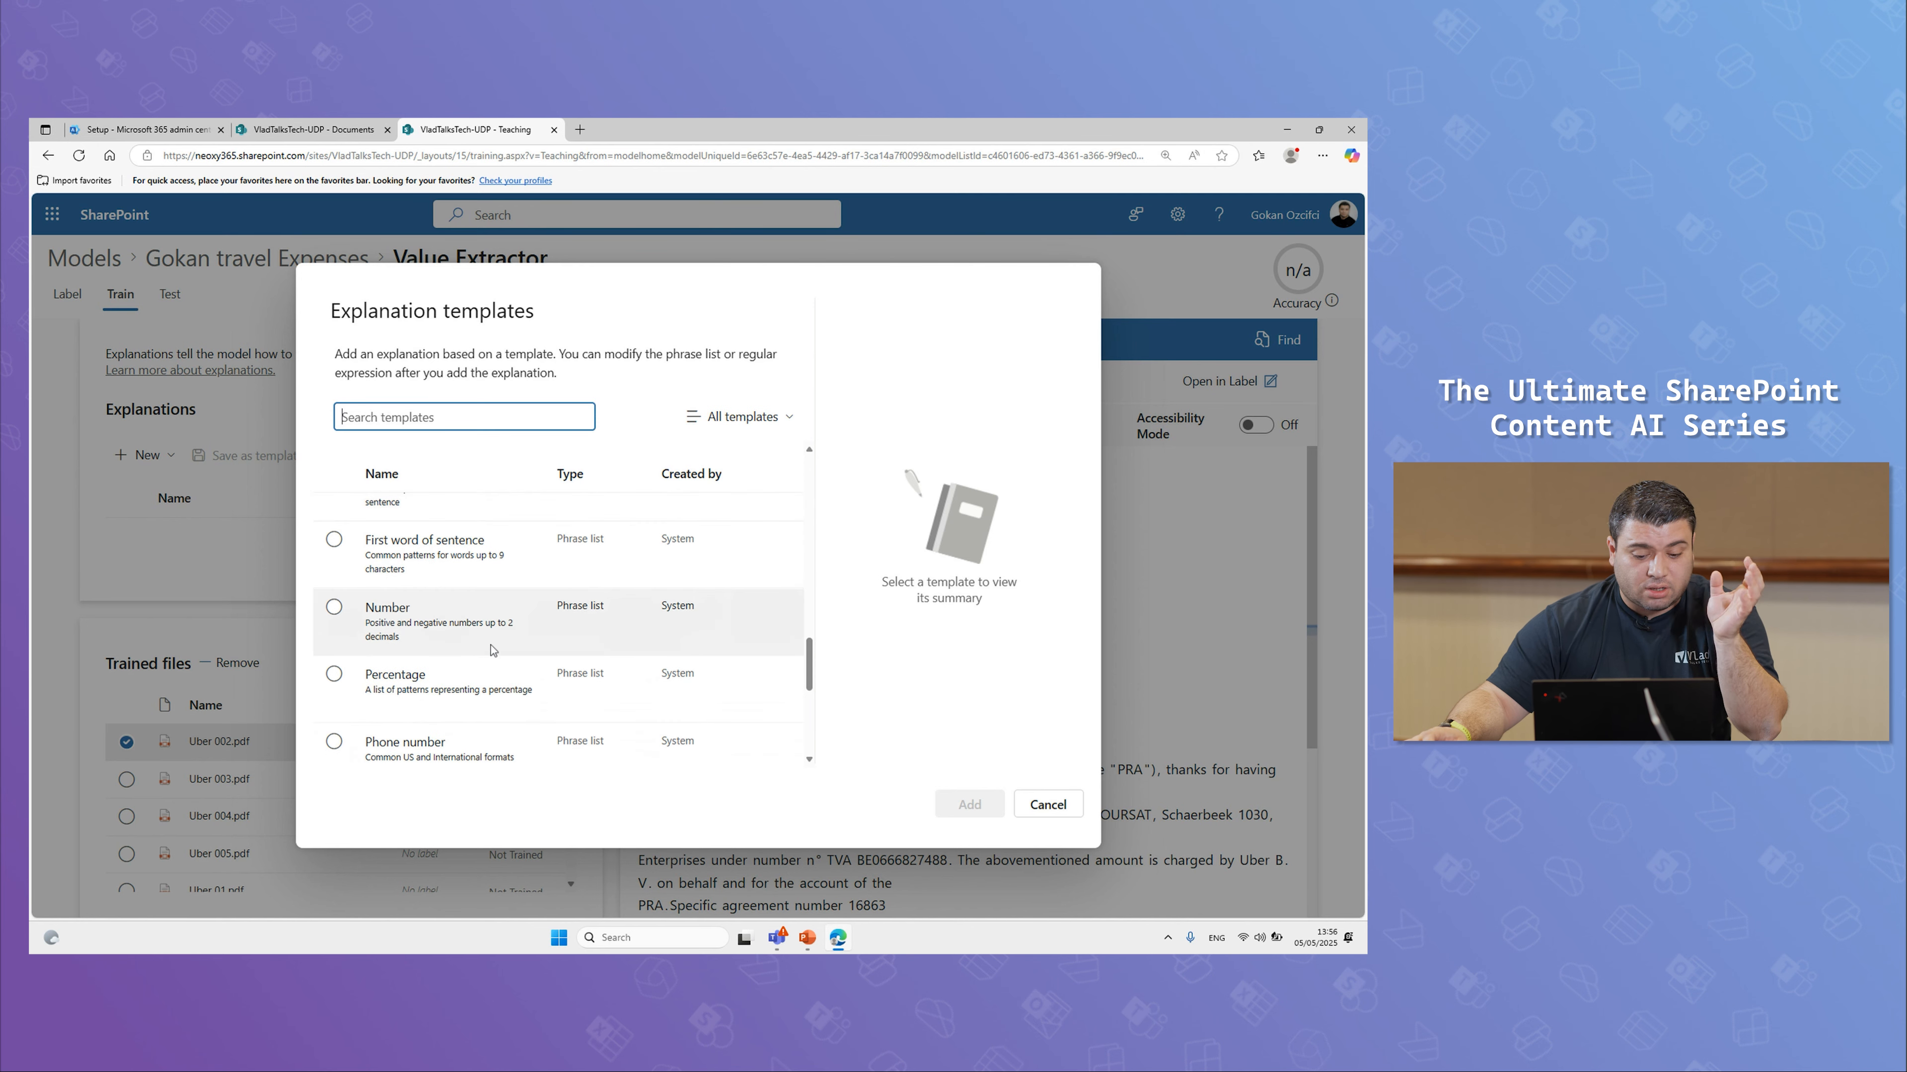
scroll(454, 678, "up", 15)
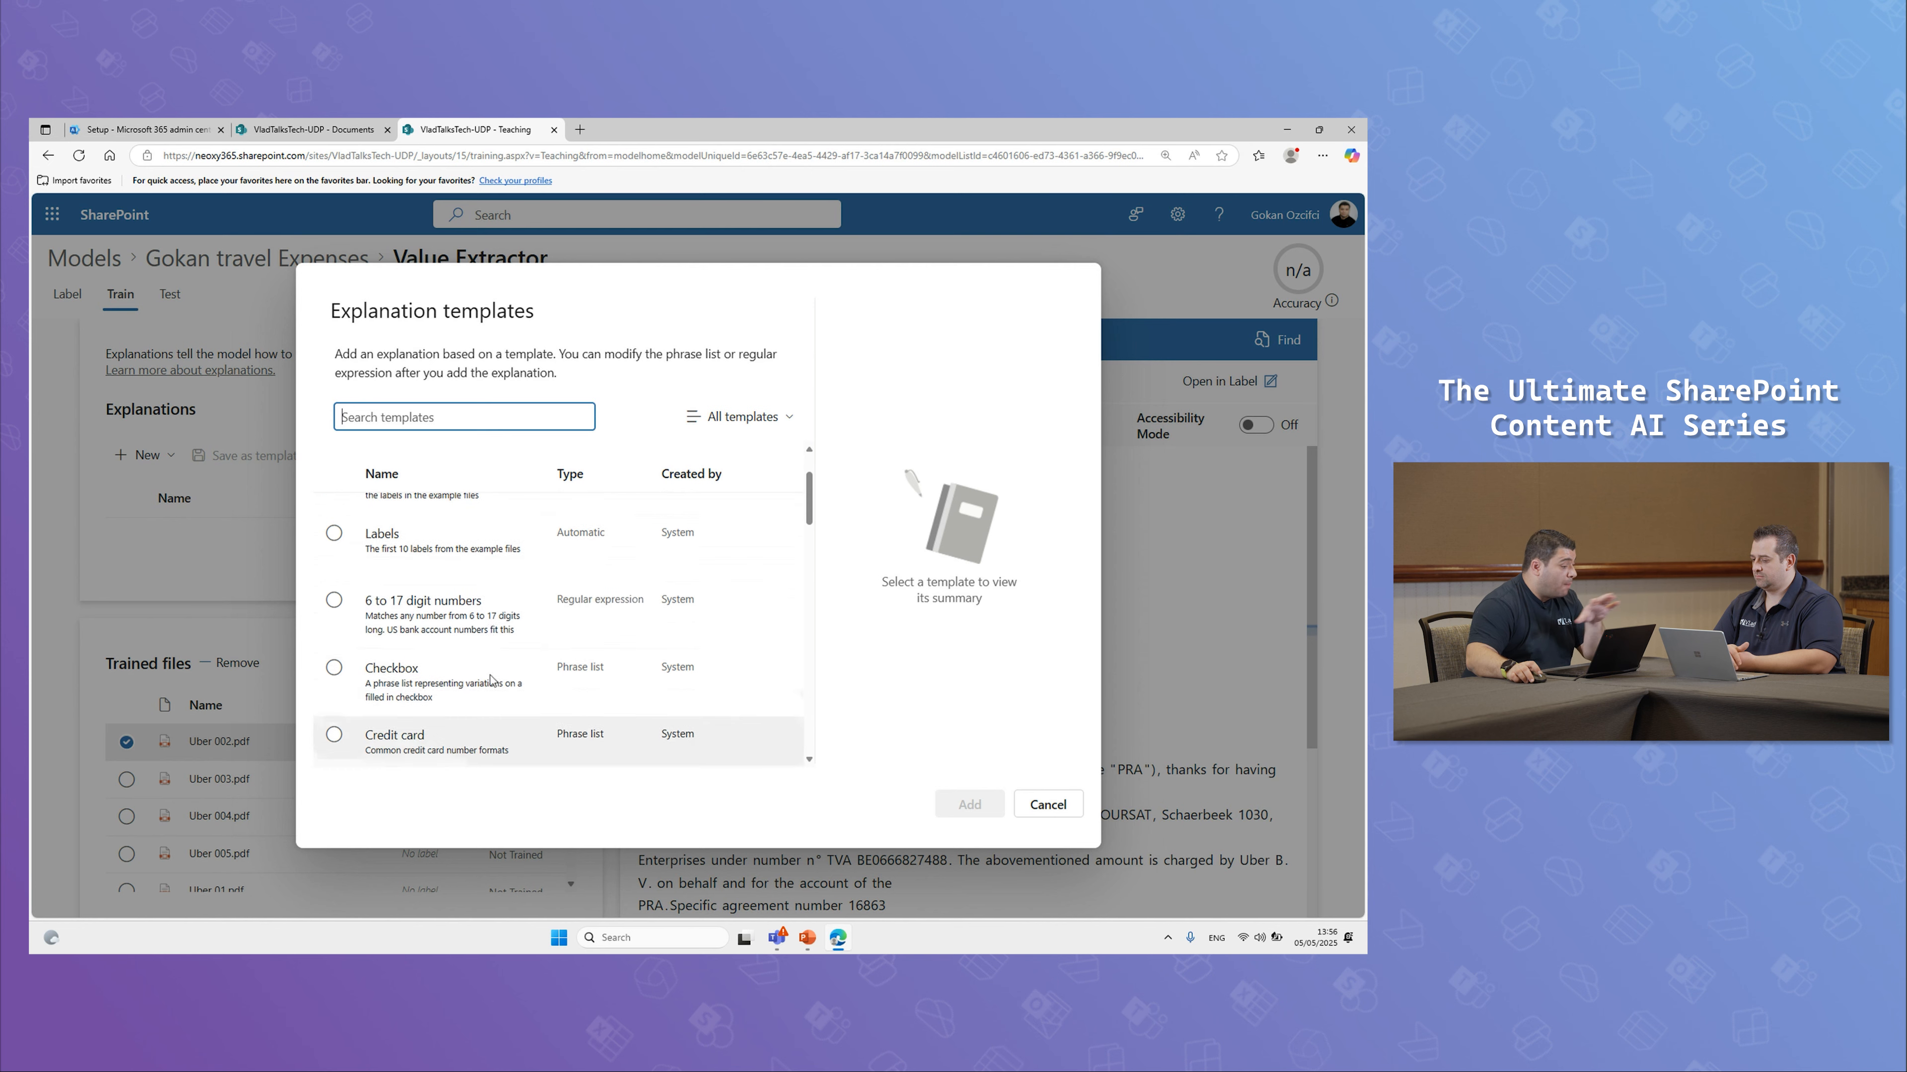
scroll(490, 670, "up", 1)
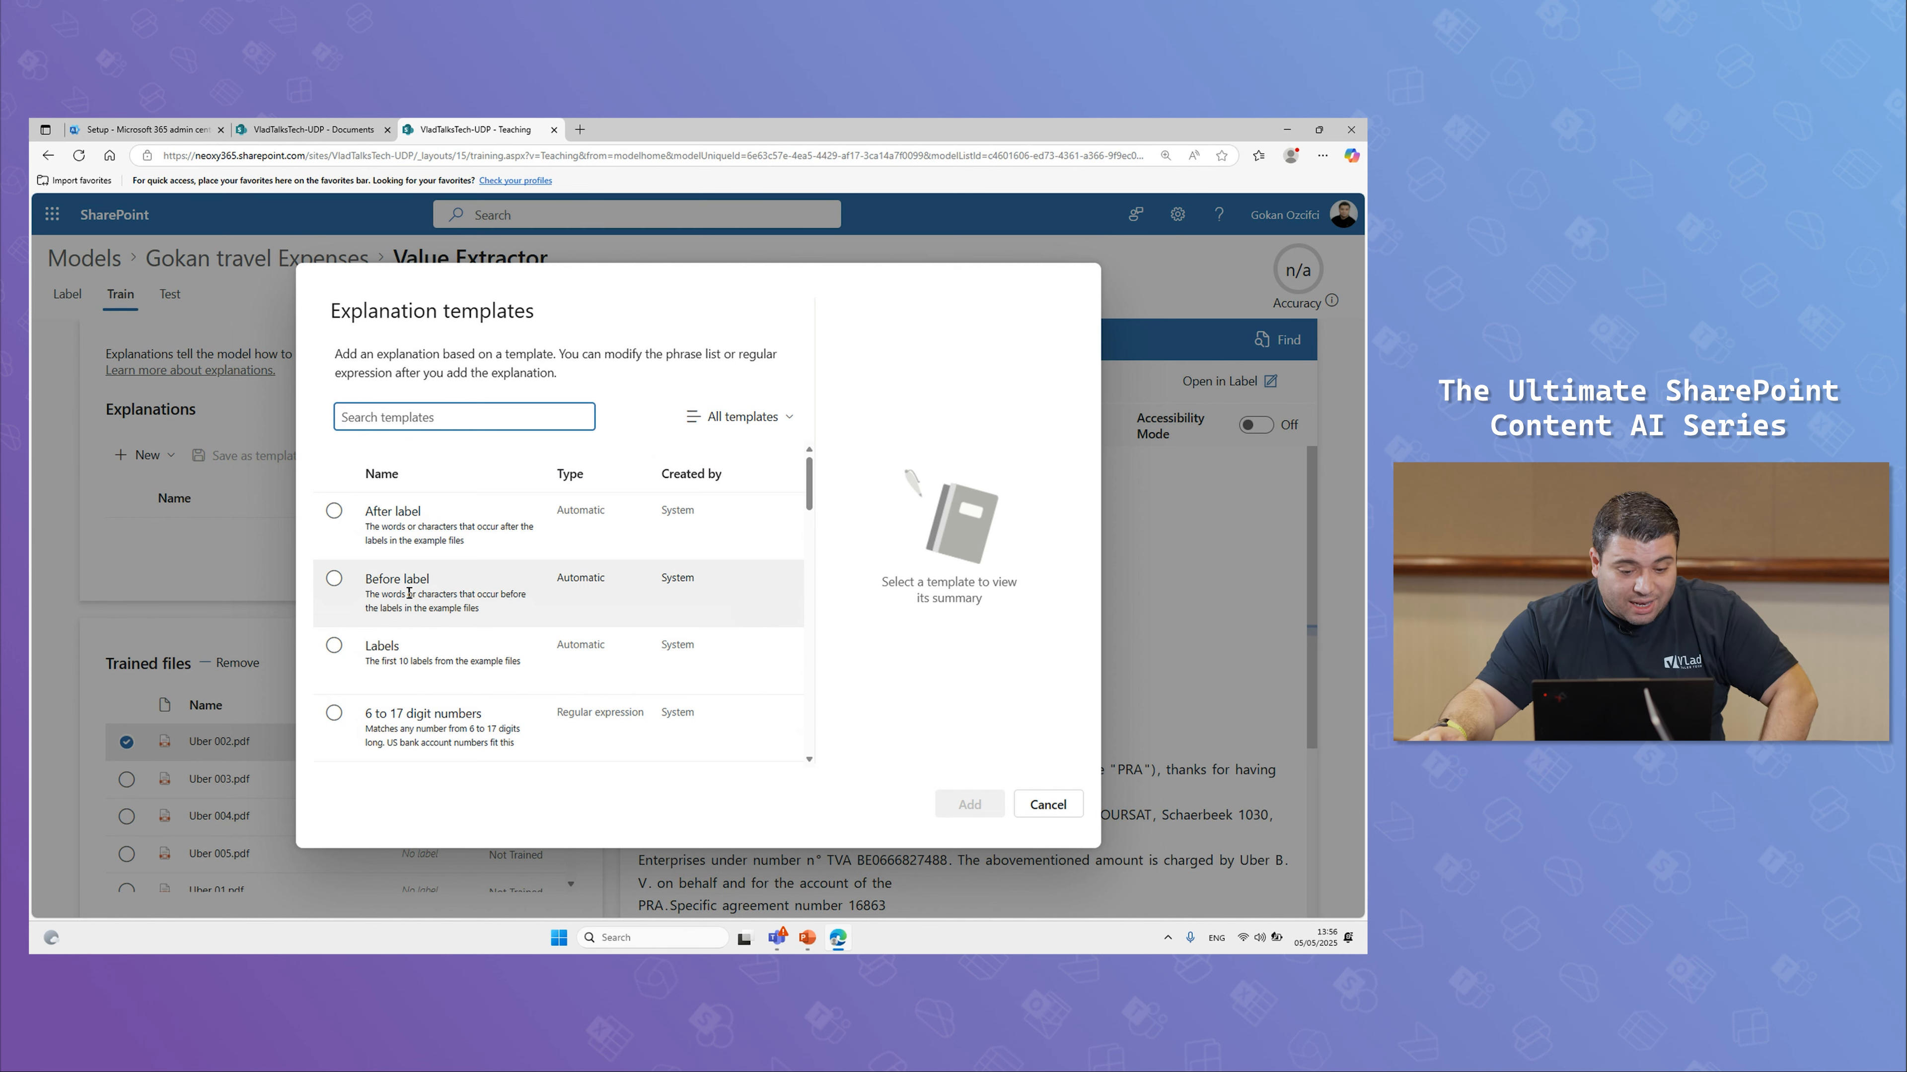
Step: Examine the phrase list suggested by the After label template and leave the templates without adding one
left_click(405, 526)
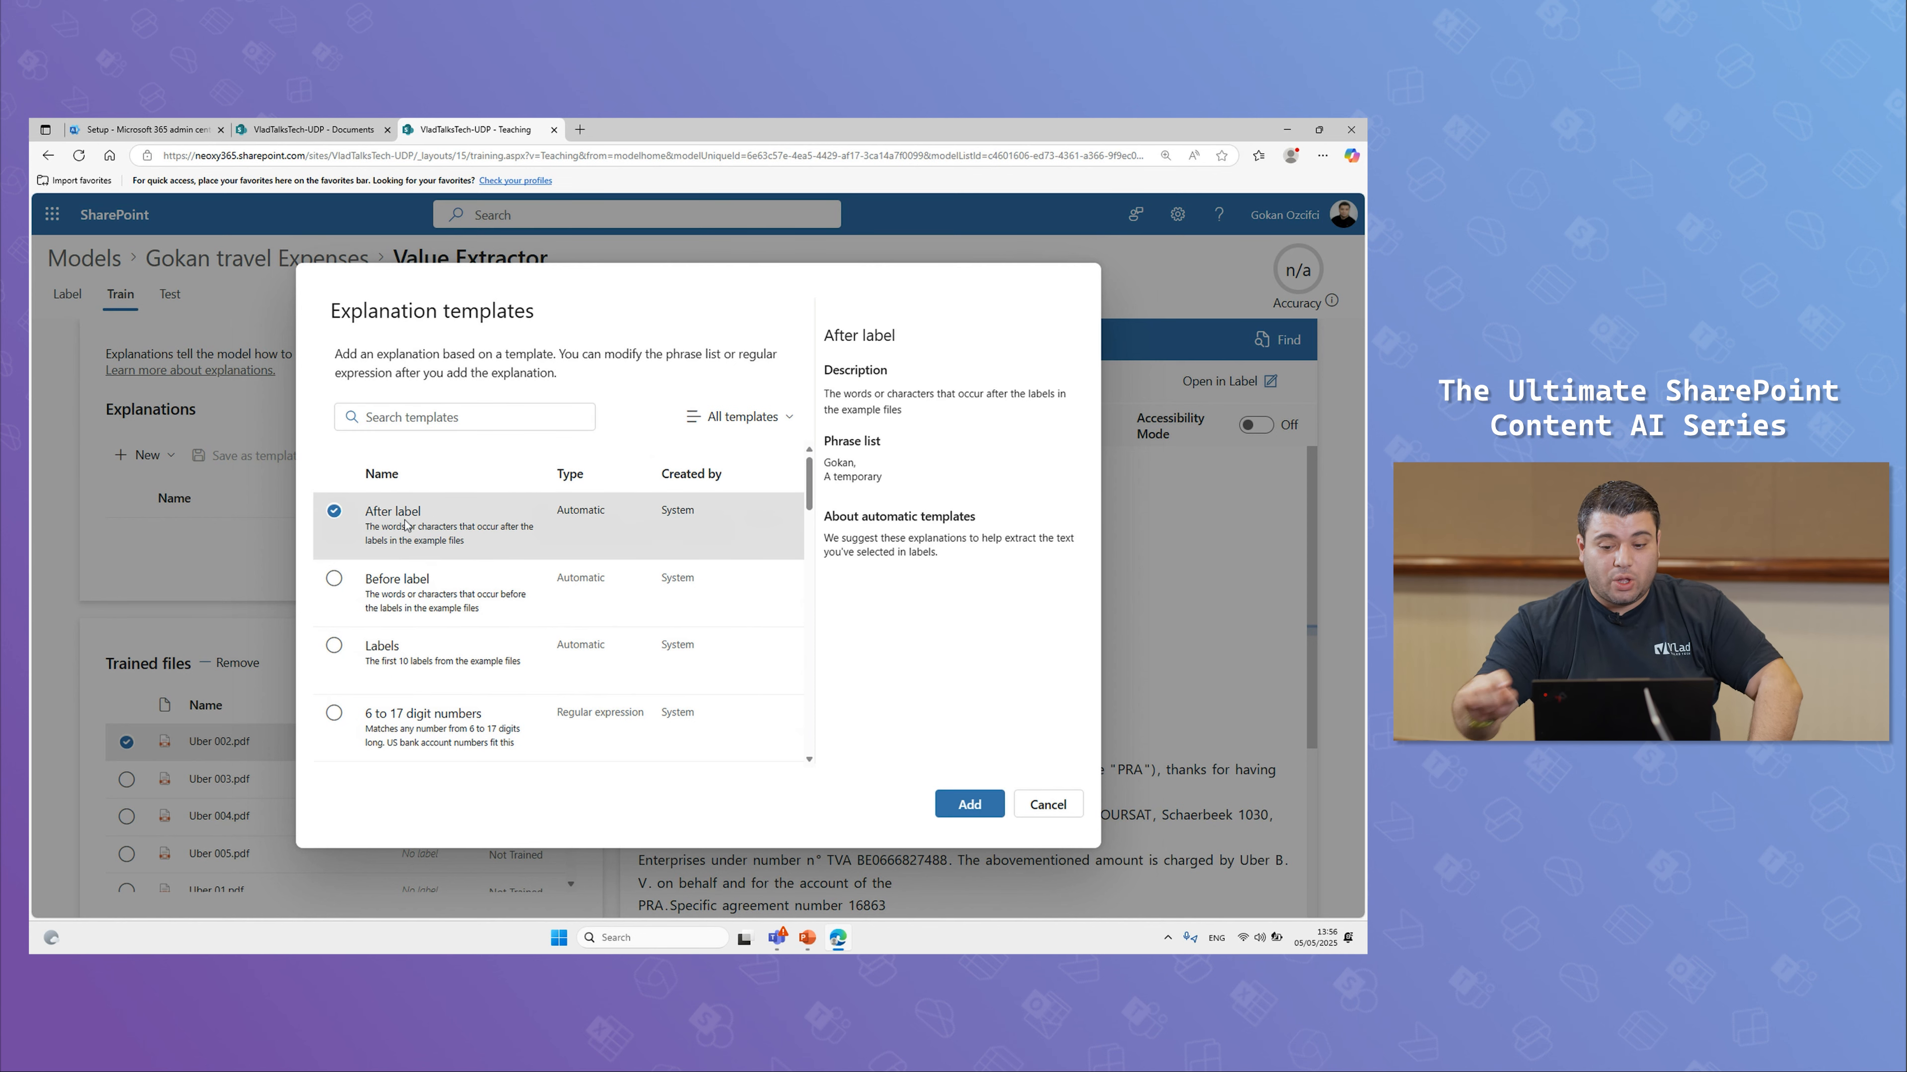
left_click_drag(899, 487, 824, 458)
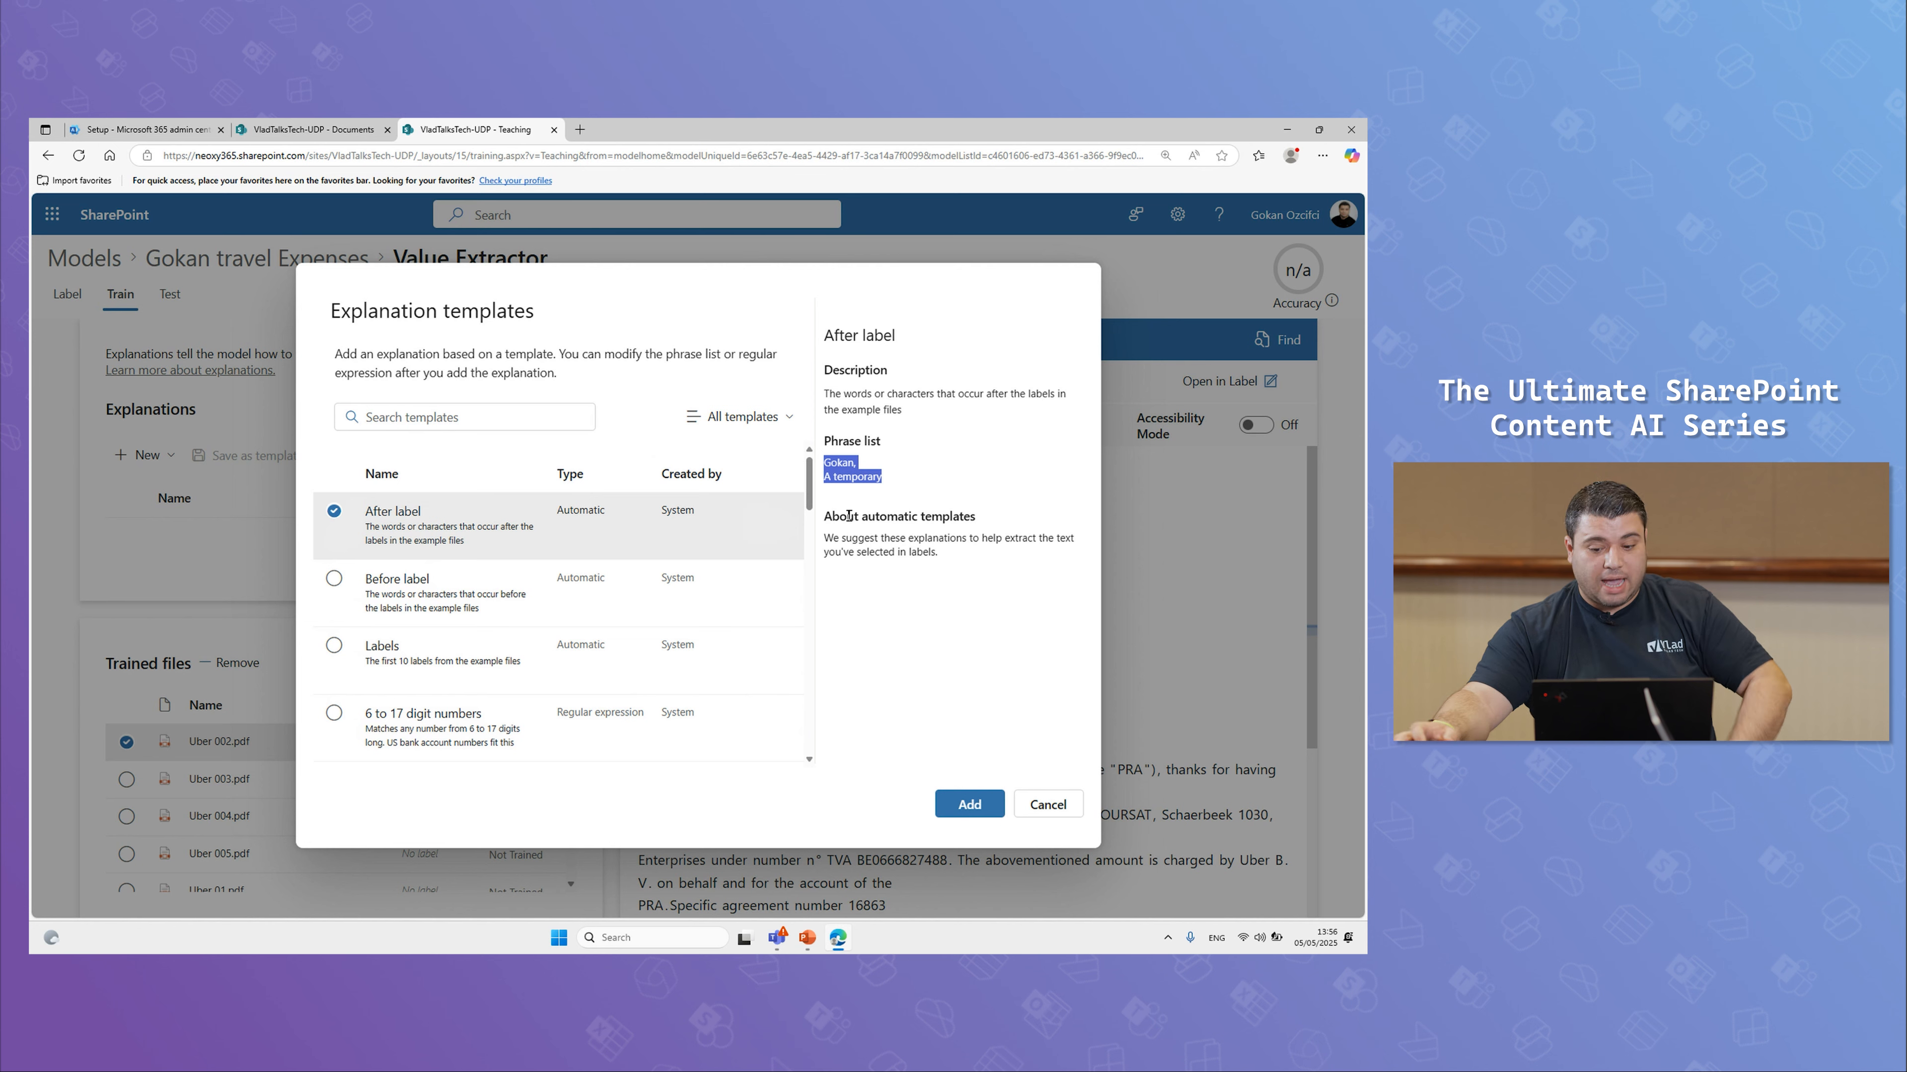
left_click(1036, 801)
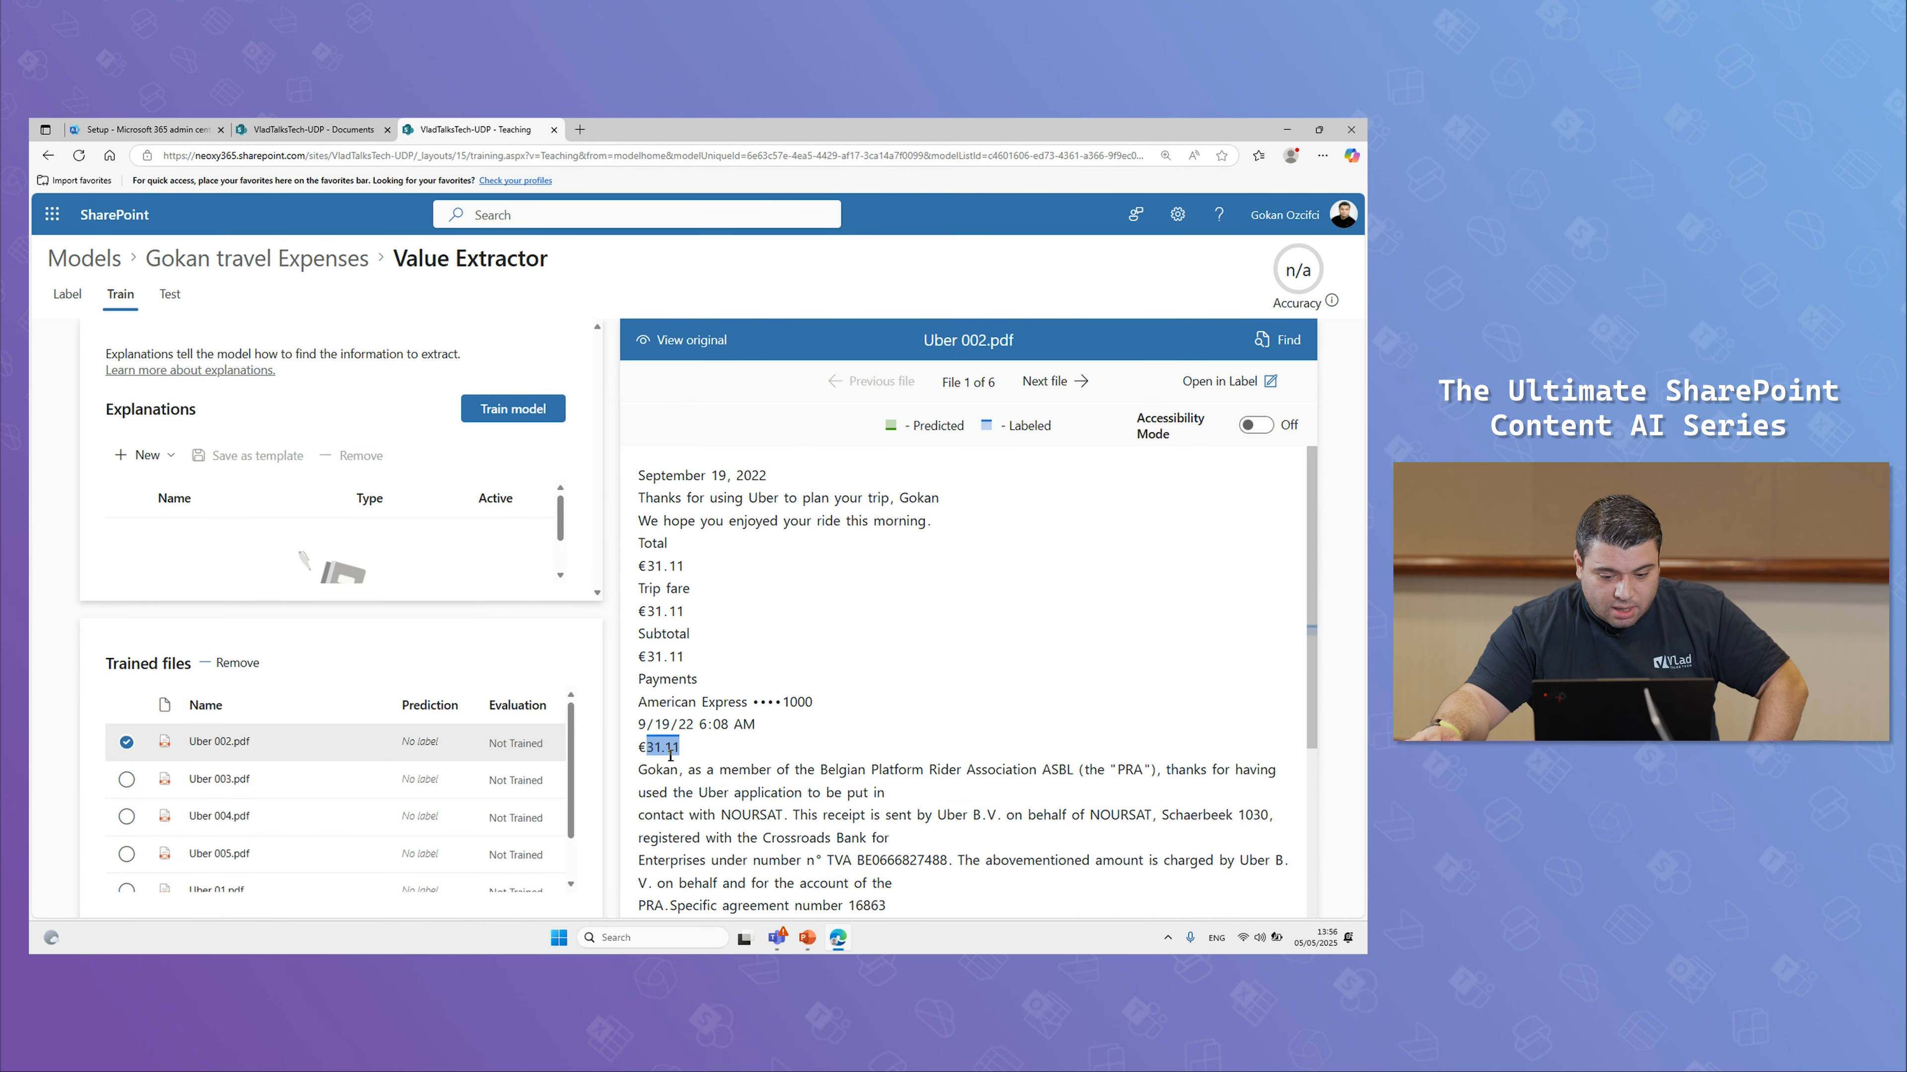
Step: Check the text that follows the labeled amount in Uber 002.pdf, Uber 003.pdf and Uber 004.pdf
left_click_drag(640, 771, 670, 771)
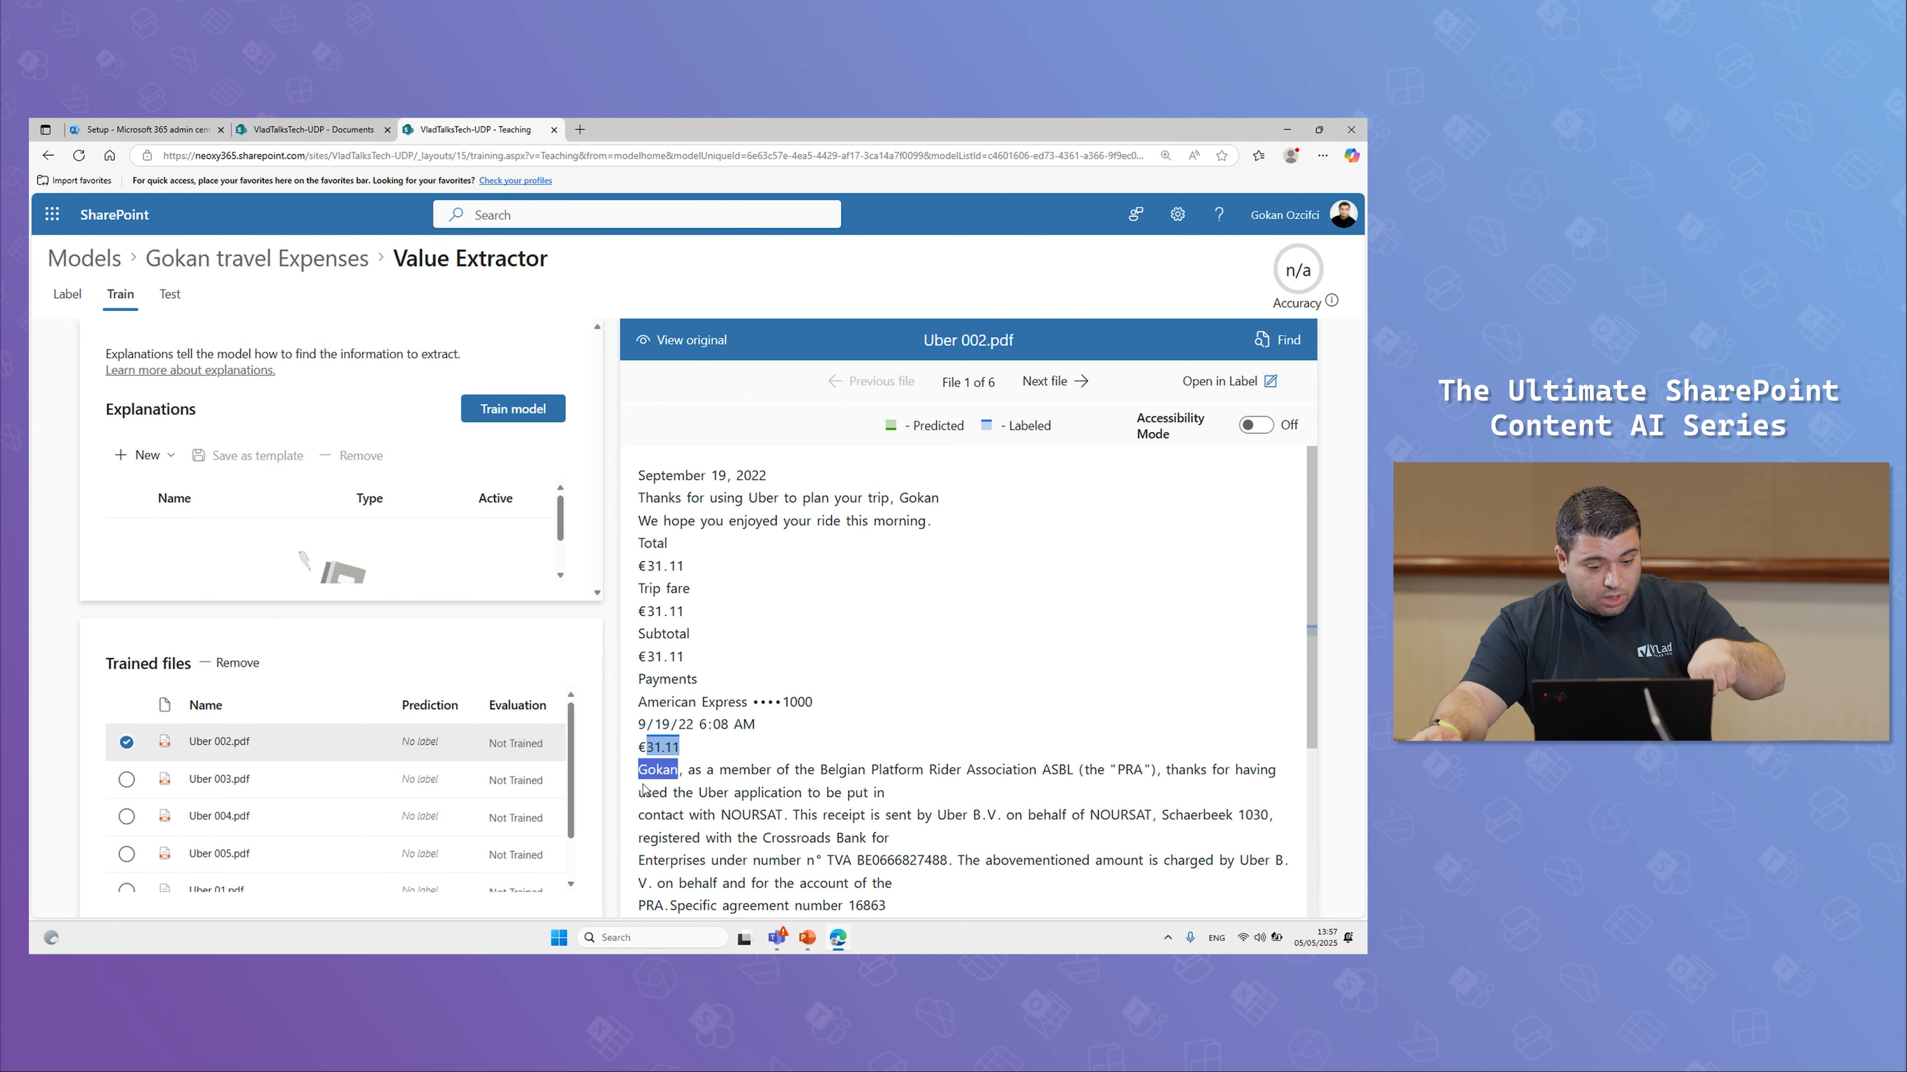
left_click(219, 780)
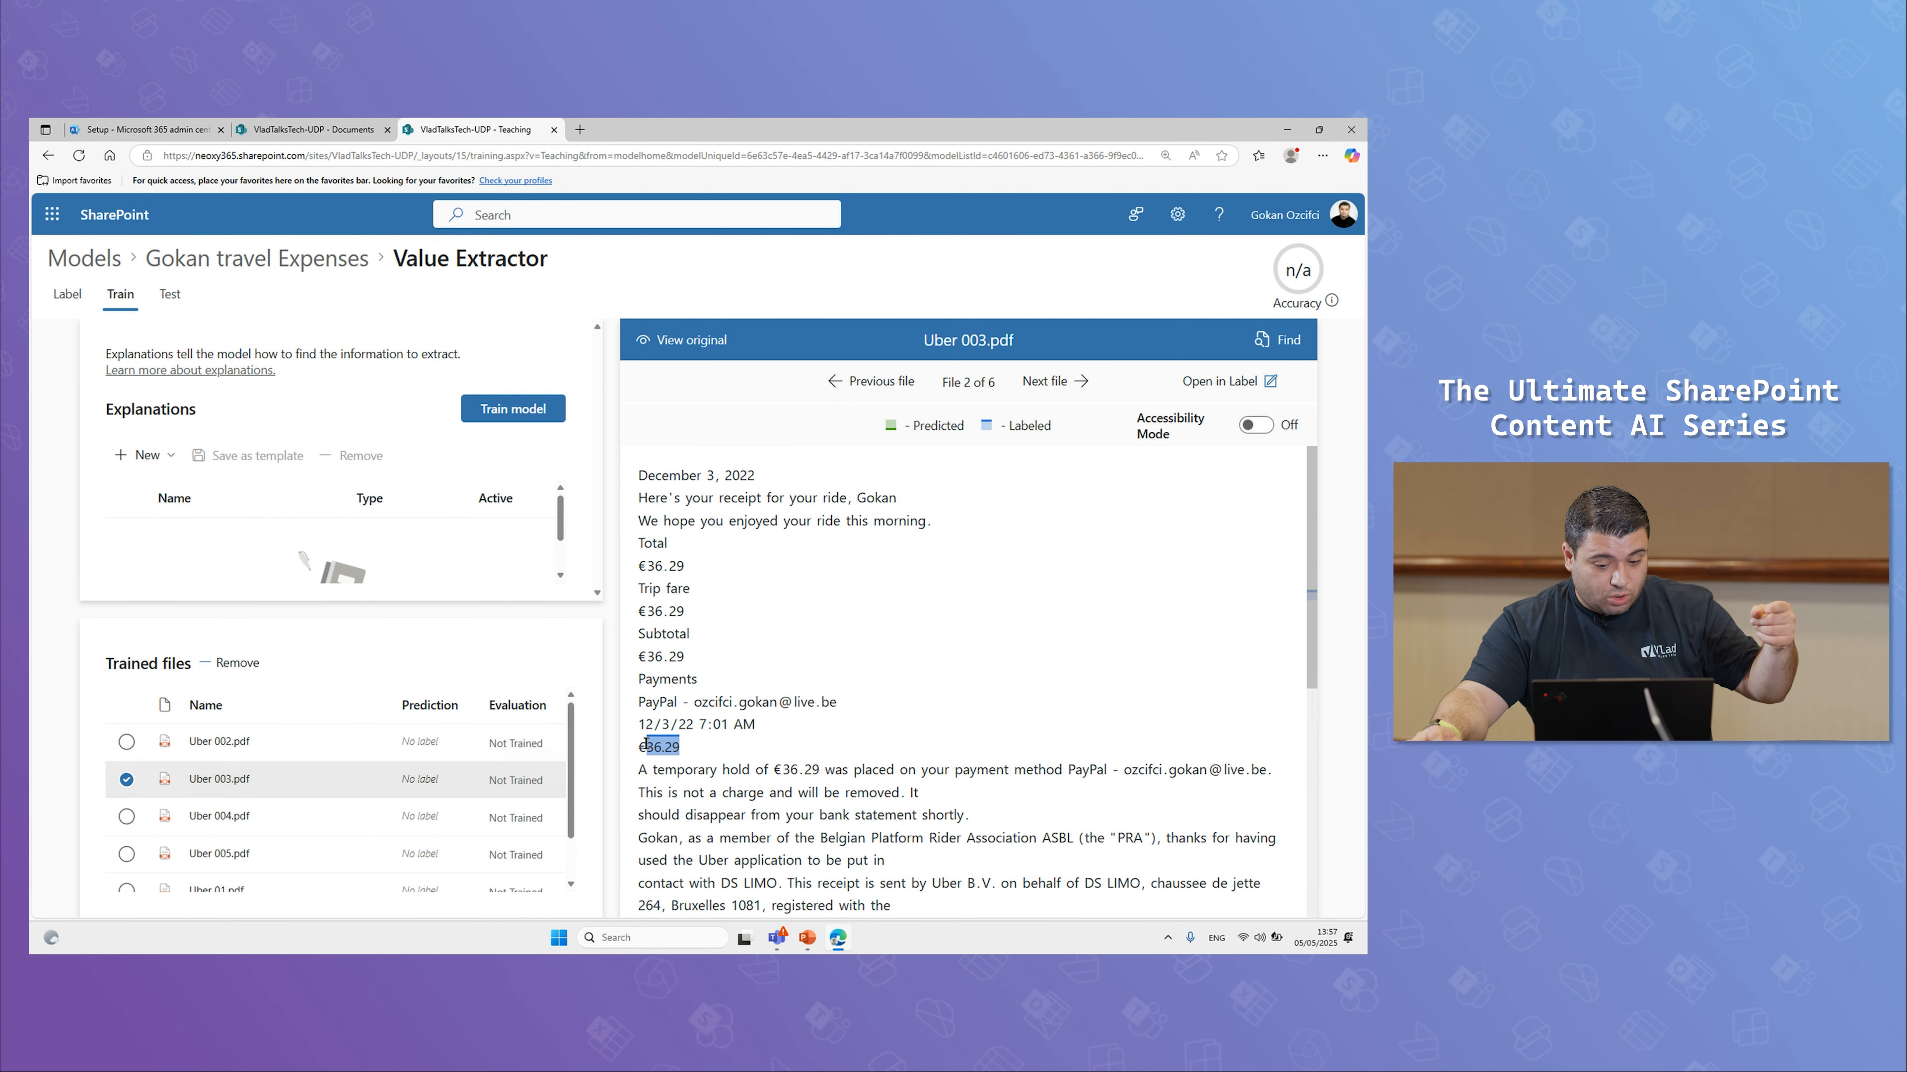
key("Down")
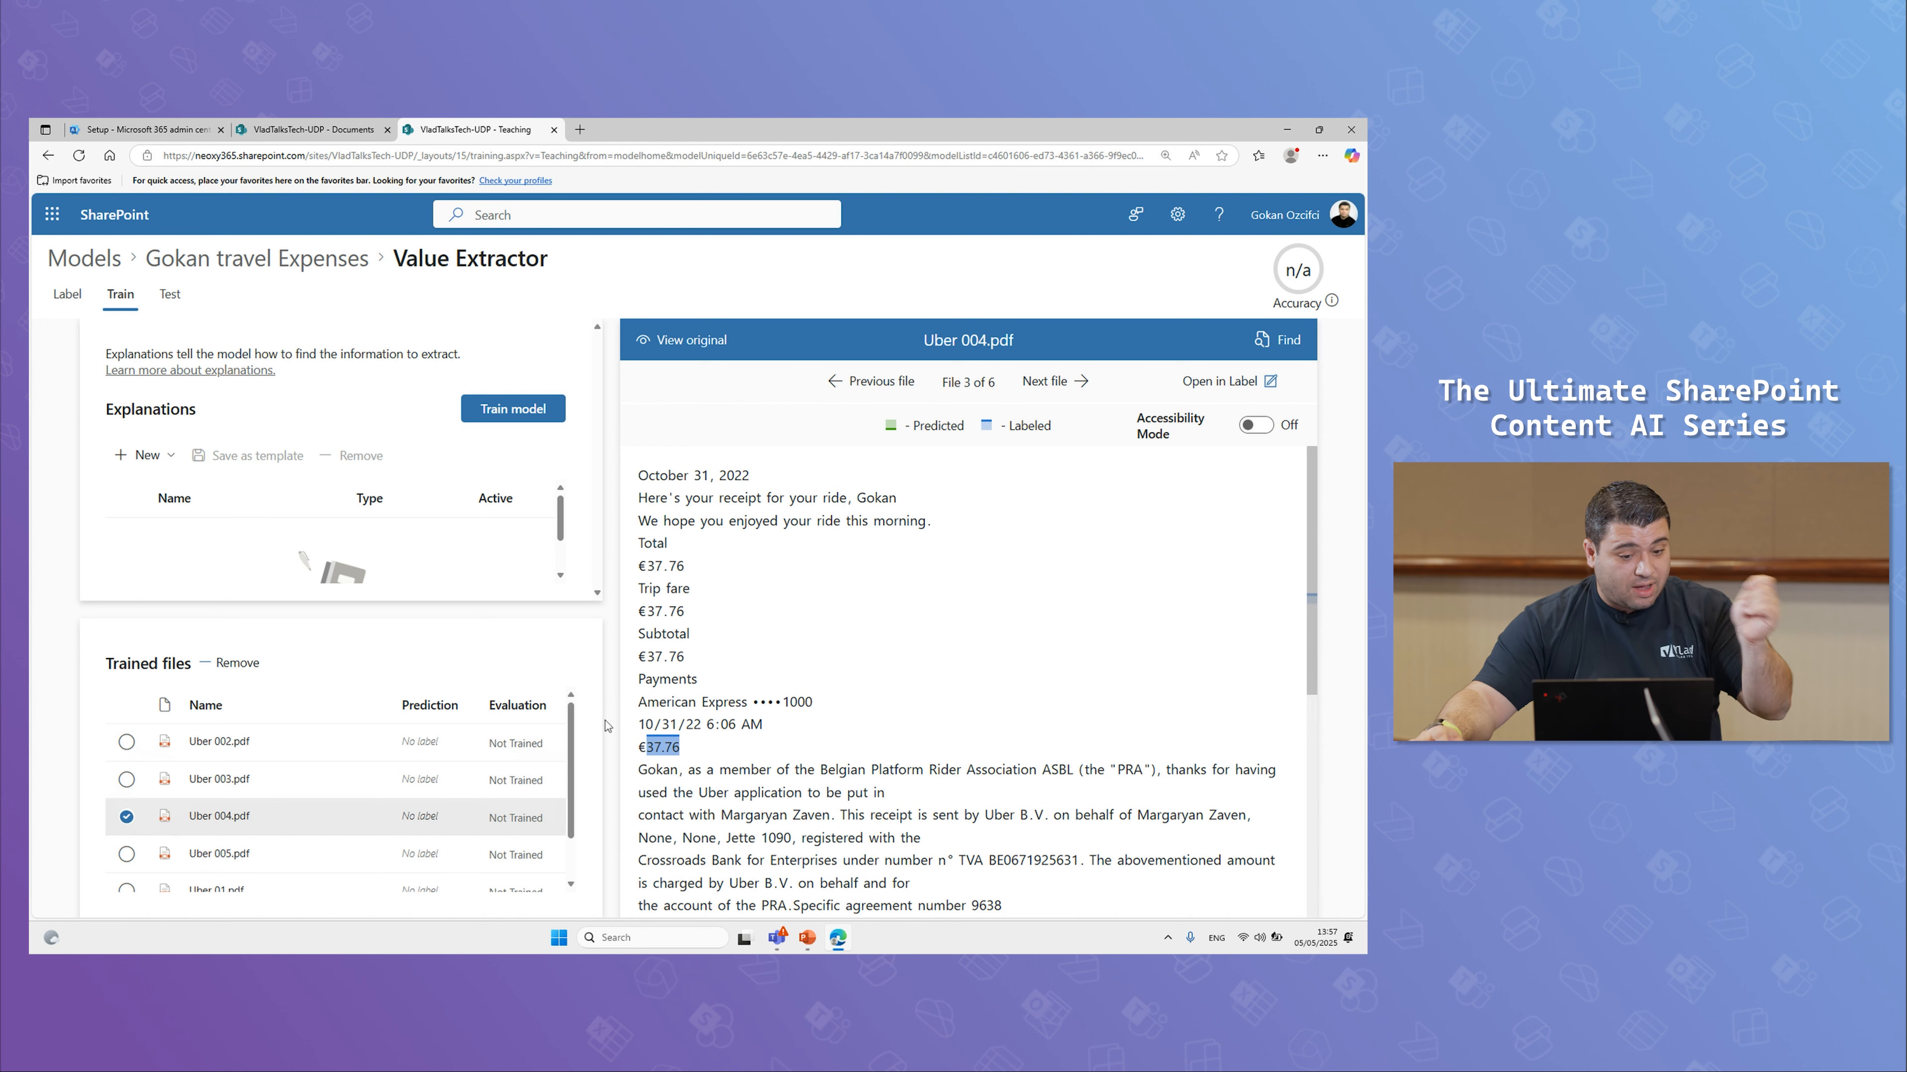
Step: Add an explanation to the Value extractor from the After label template and save it with its suggested phrase list
left_click(177, 461)
left_click(164, 525)
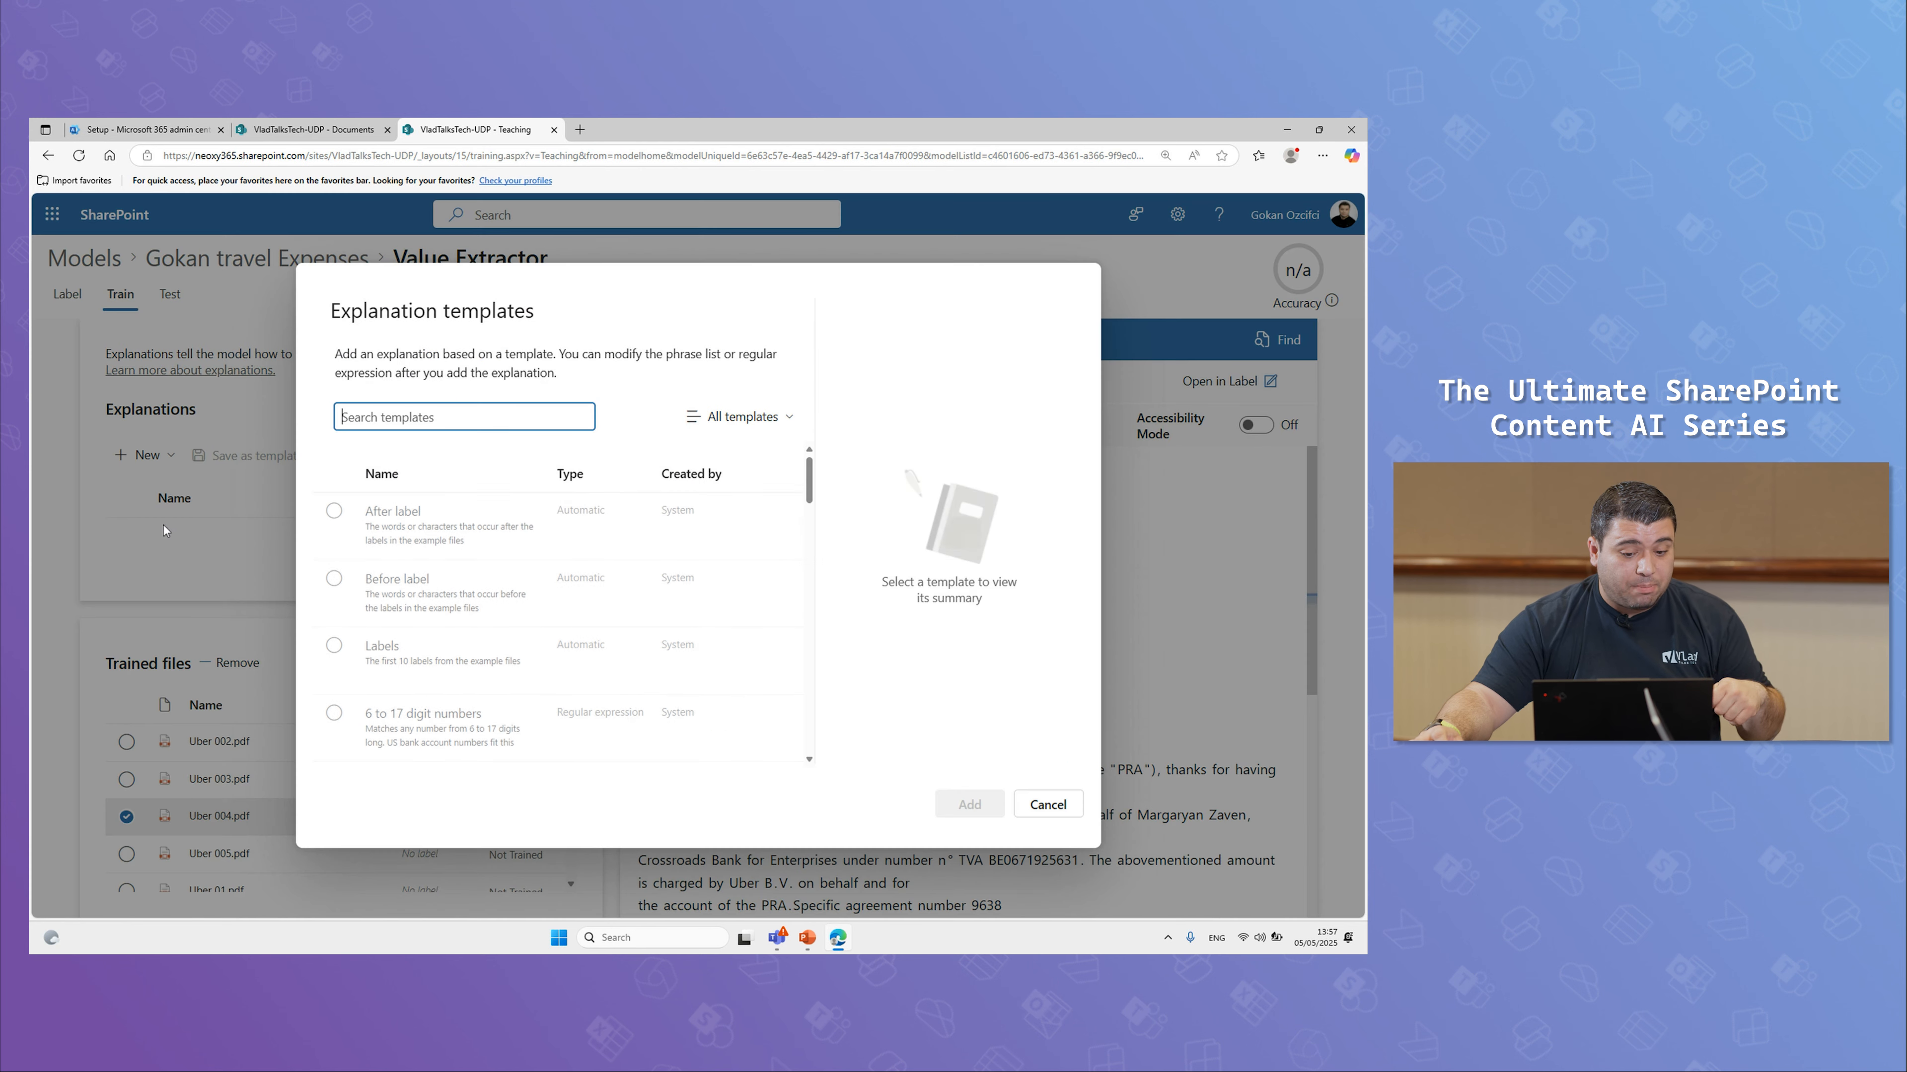
left_click(336, 514)
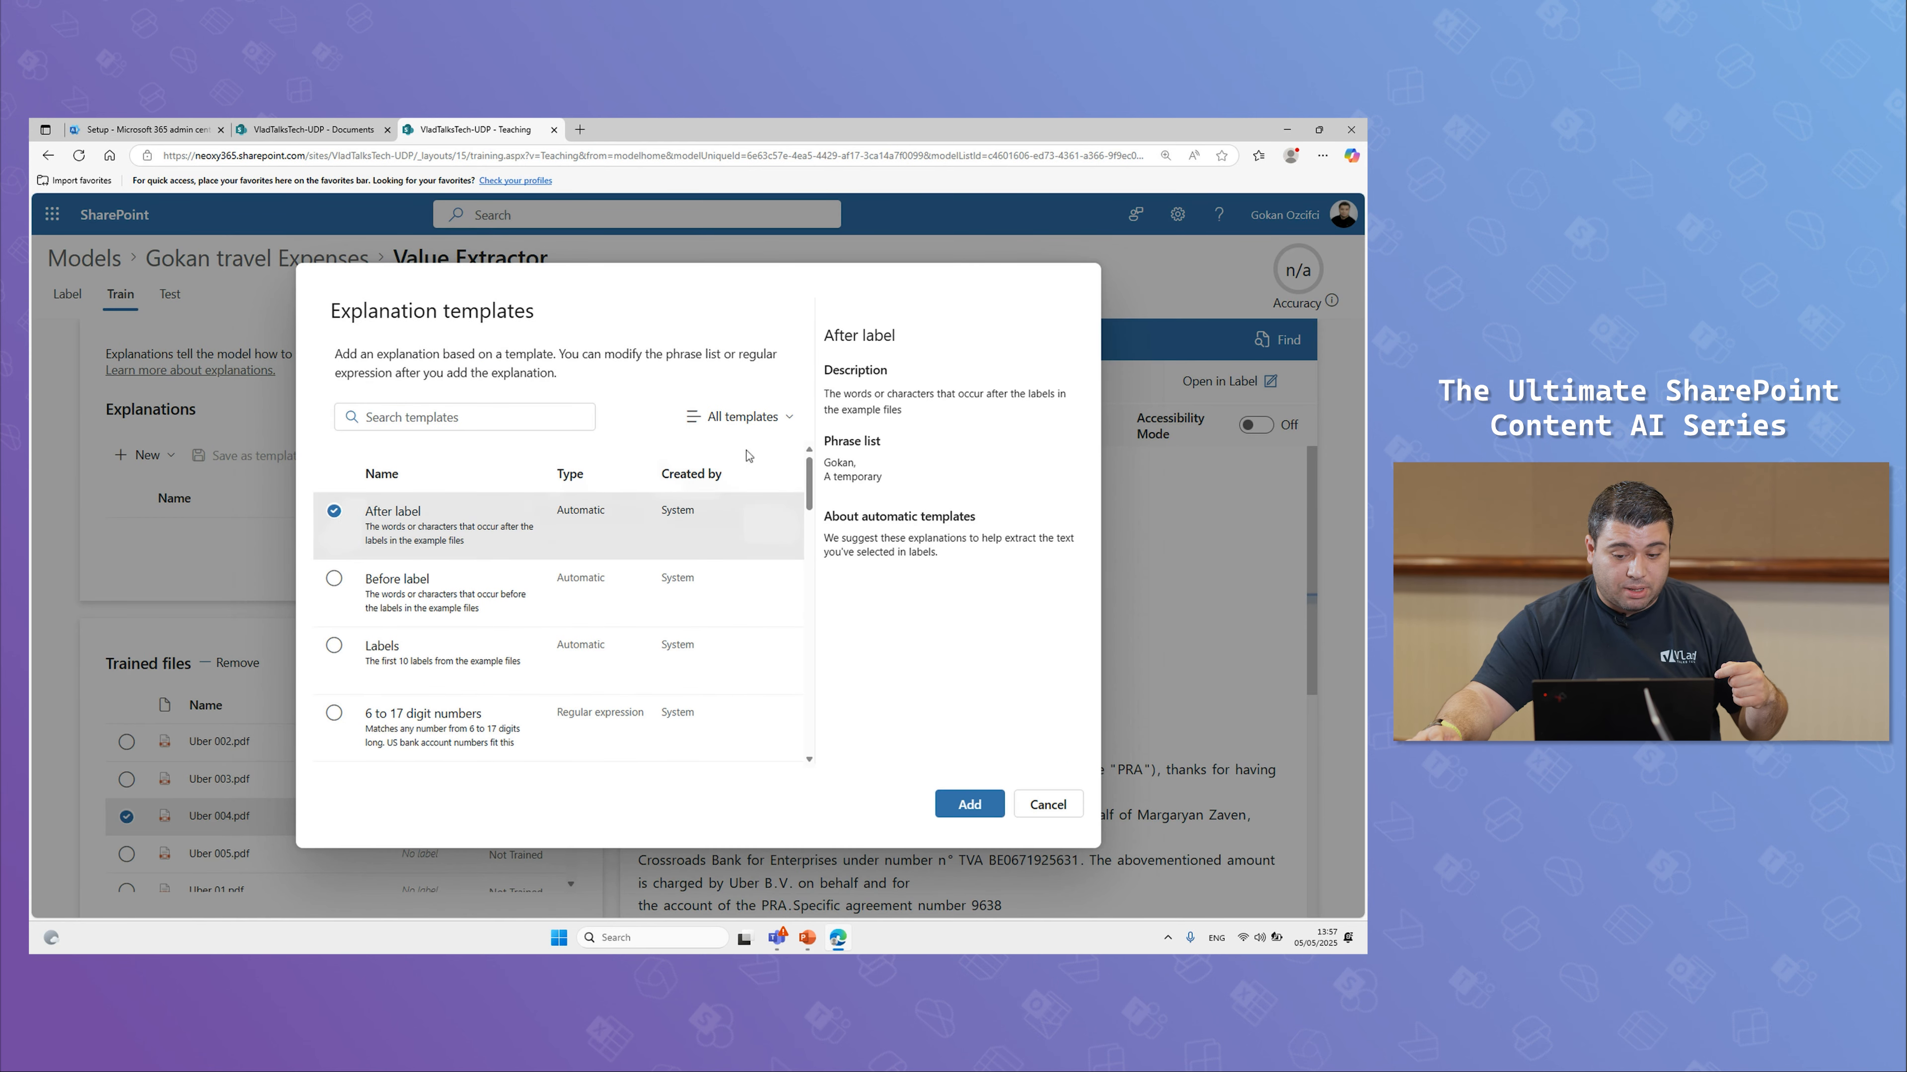
left_click(969, 804)
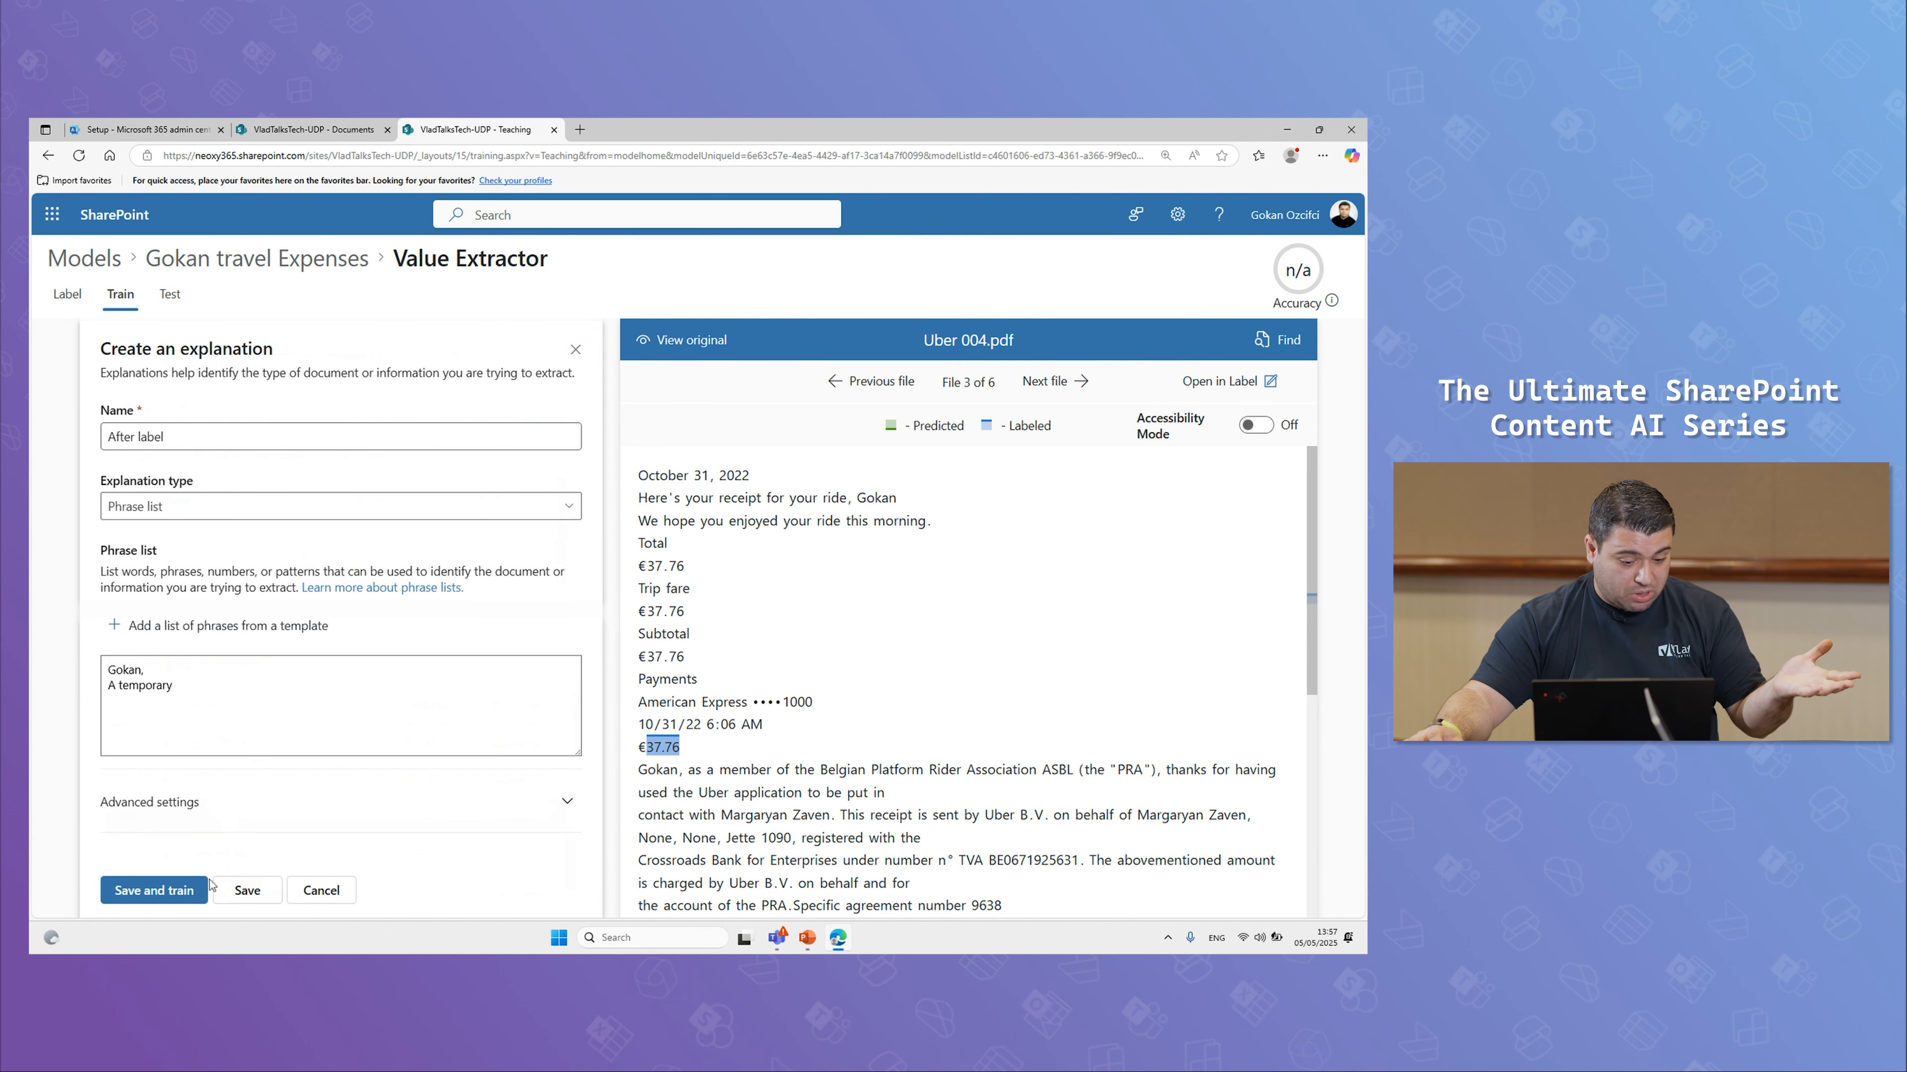
left_click(247, 890)
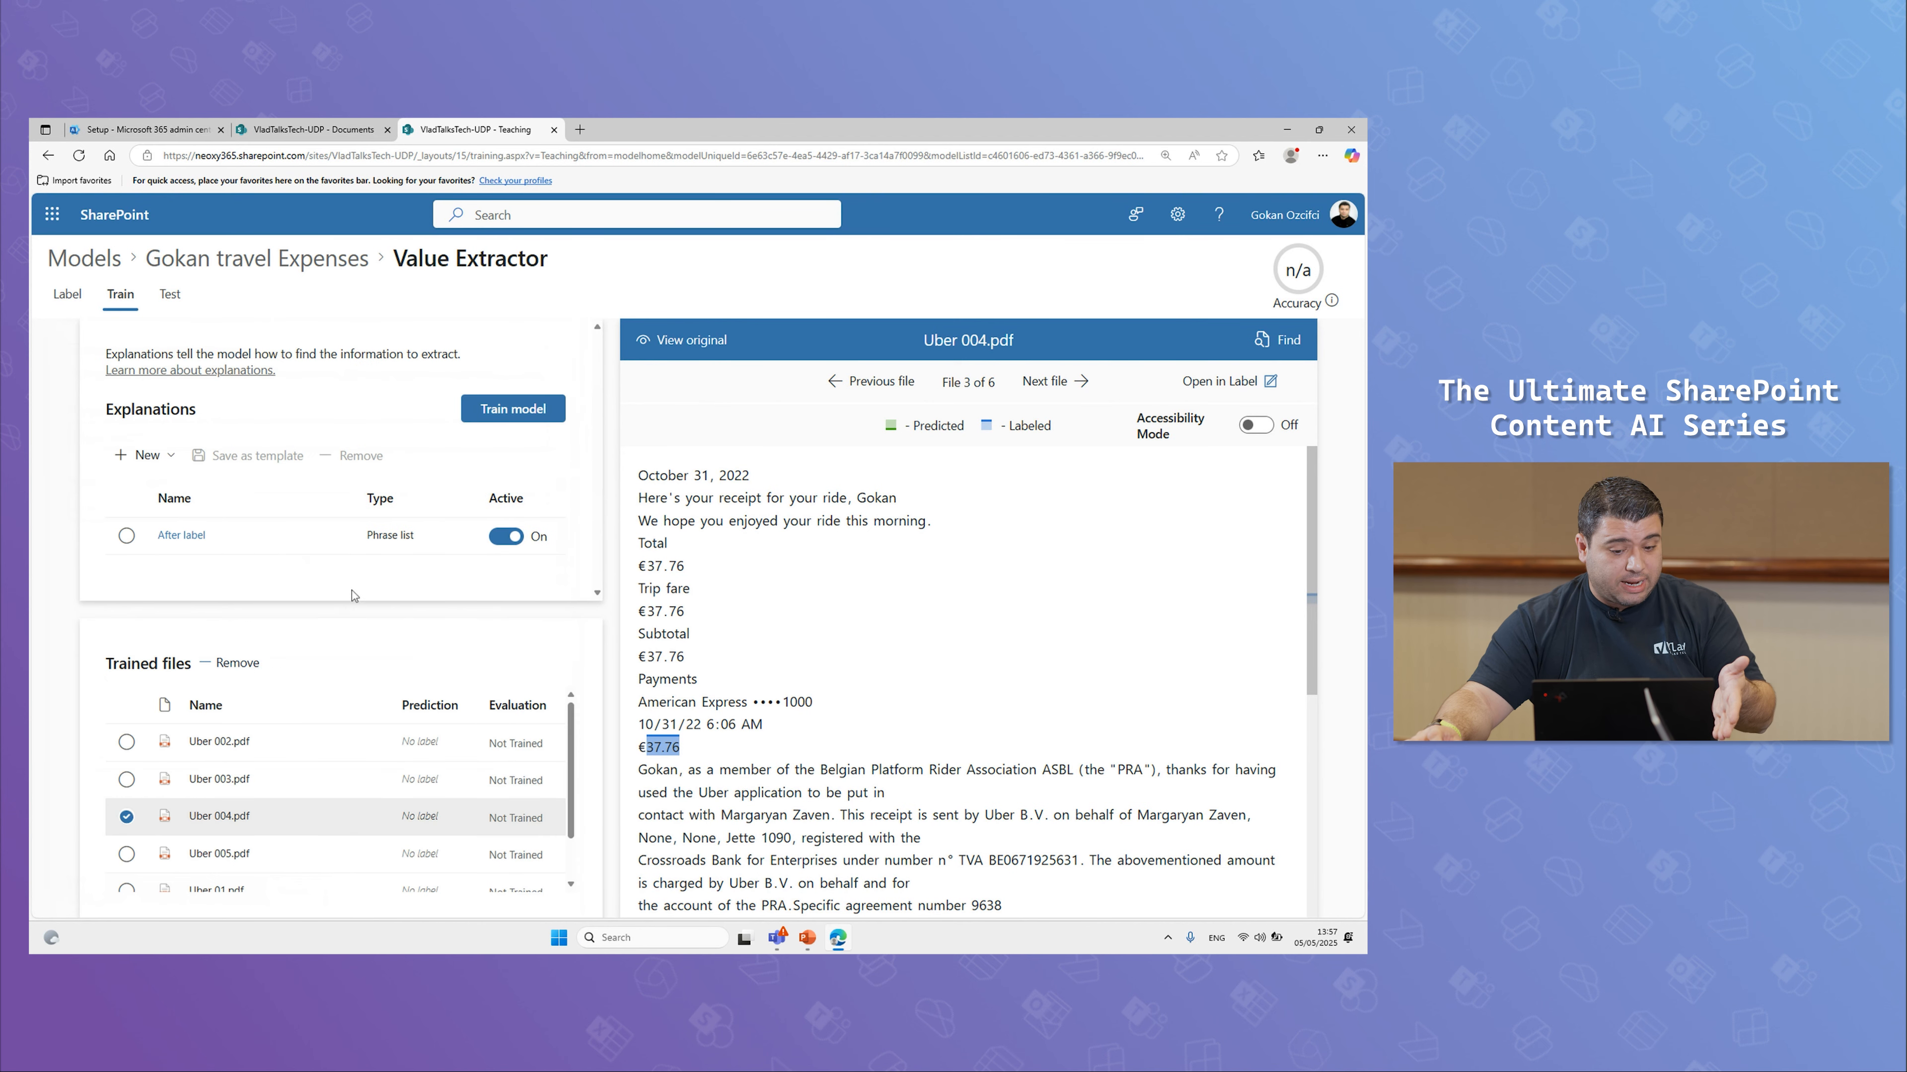
Step: Start a second explanation for the Value extractor from the Before label template
left_click(144, 455)
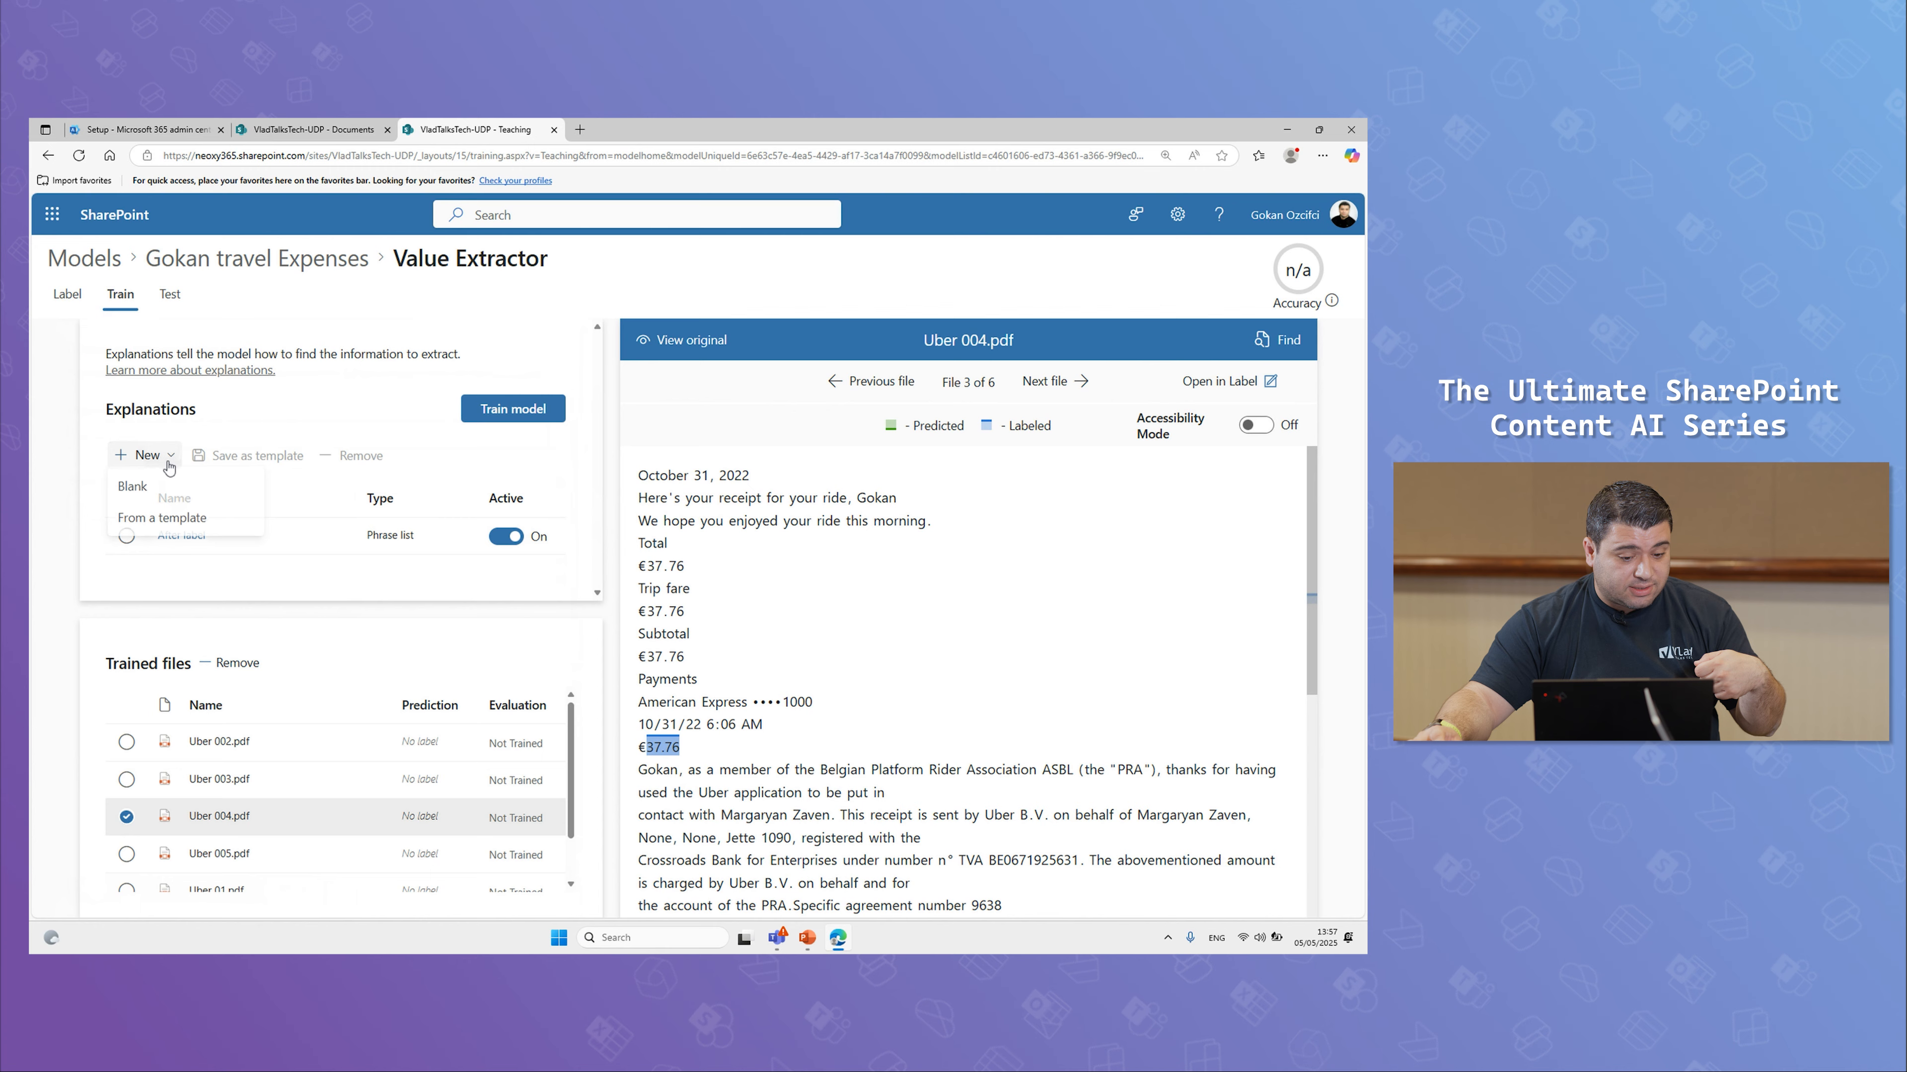
left_click(162, 521)
left_click(333, 580)
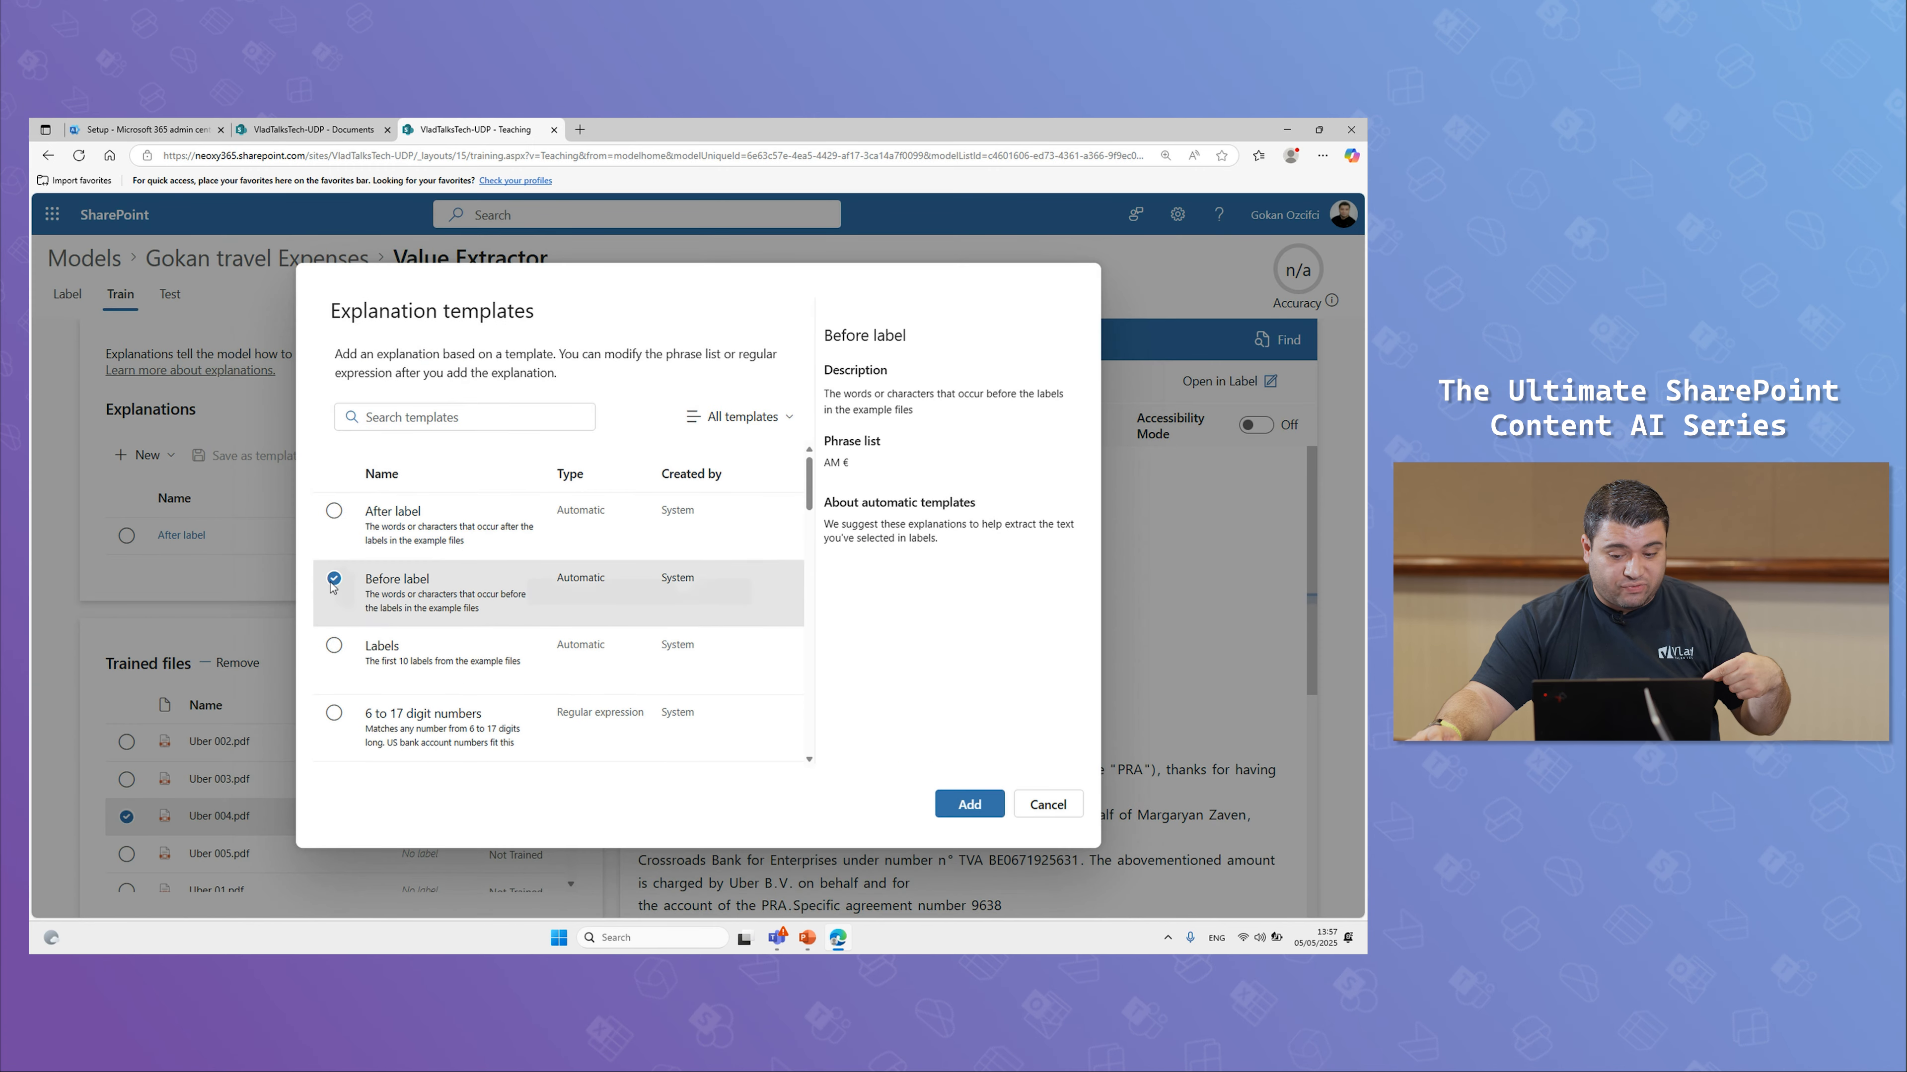
left_click(991, 802)
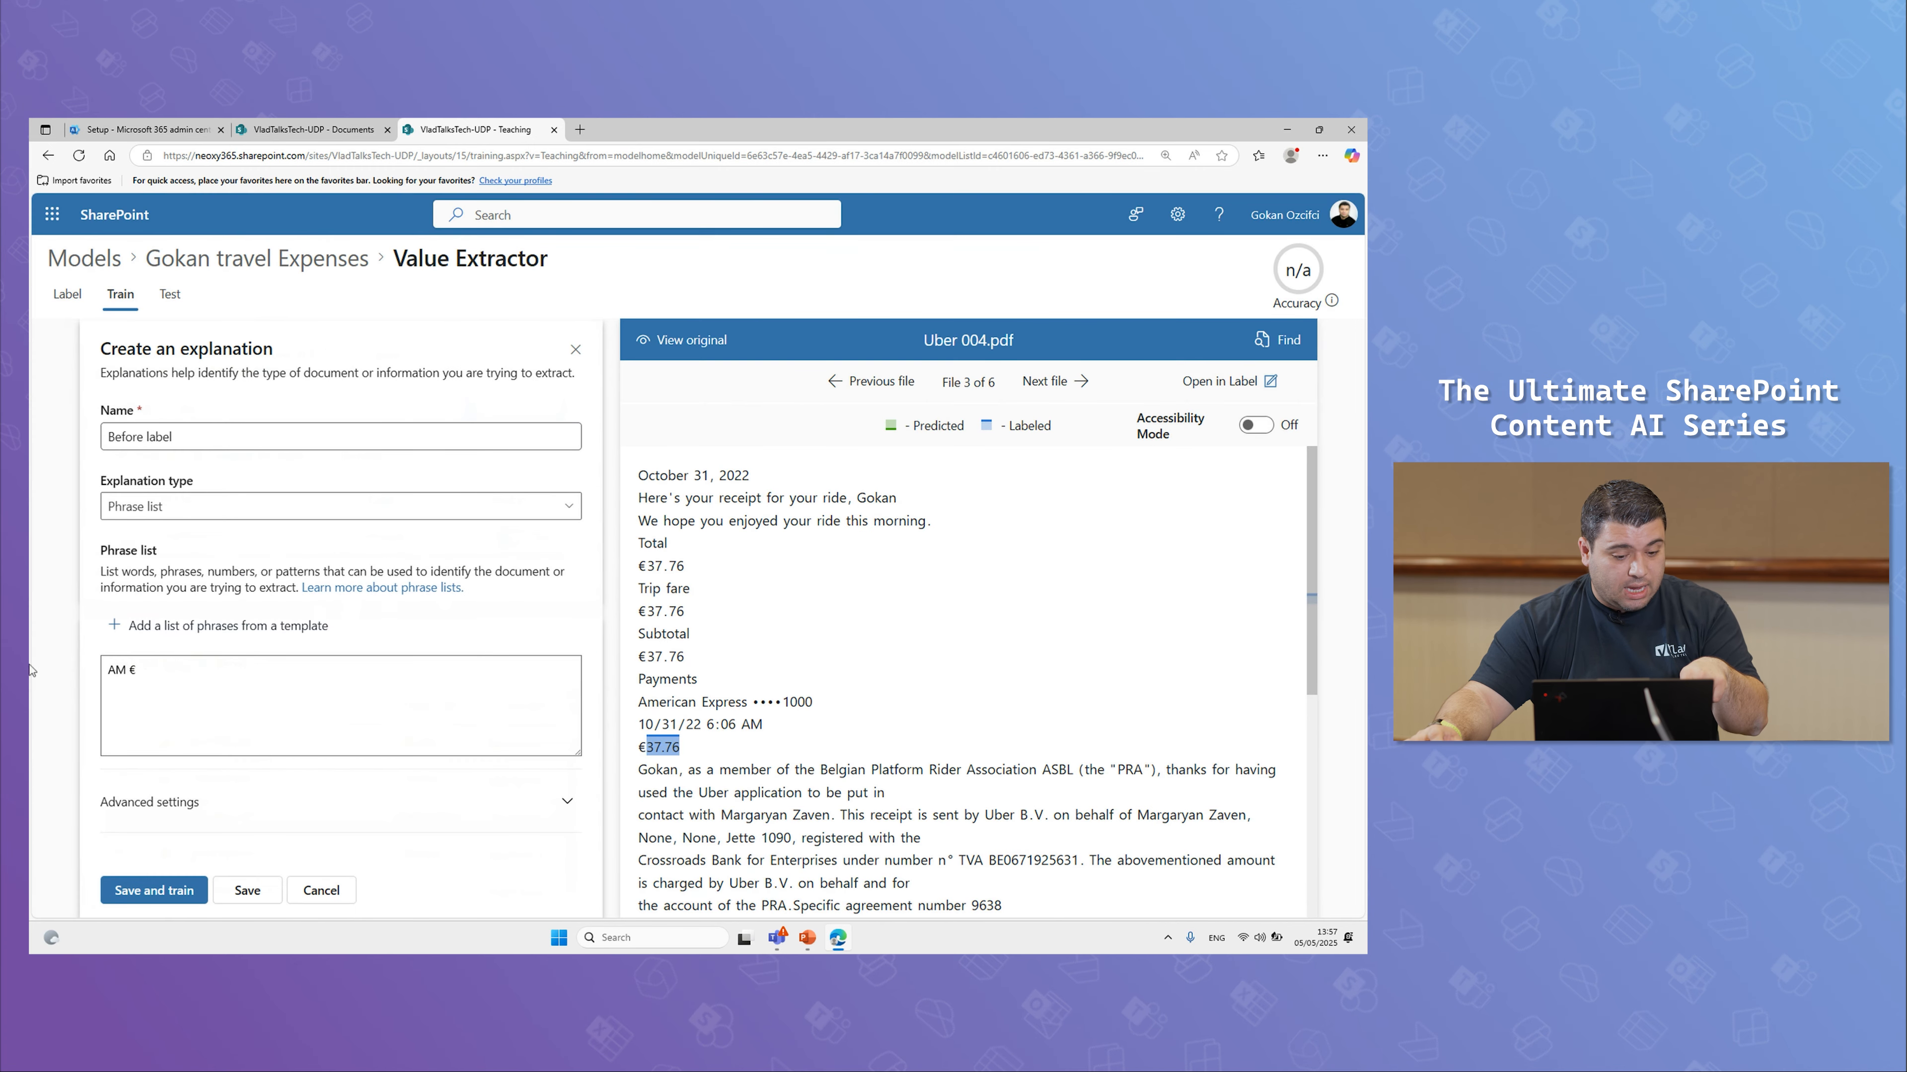
Step: Replace the Before label phrase list with € and $ on separate lines, followed by the rider's first name
left_click_drag(126, 670, 50, 669)
key("BackSpace")
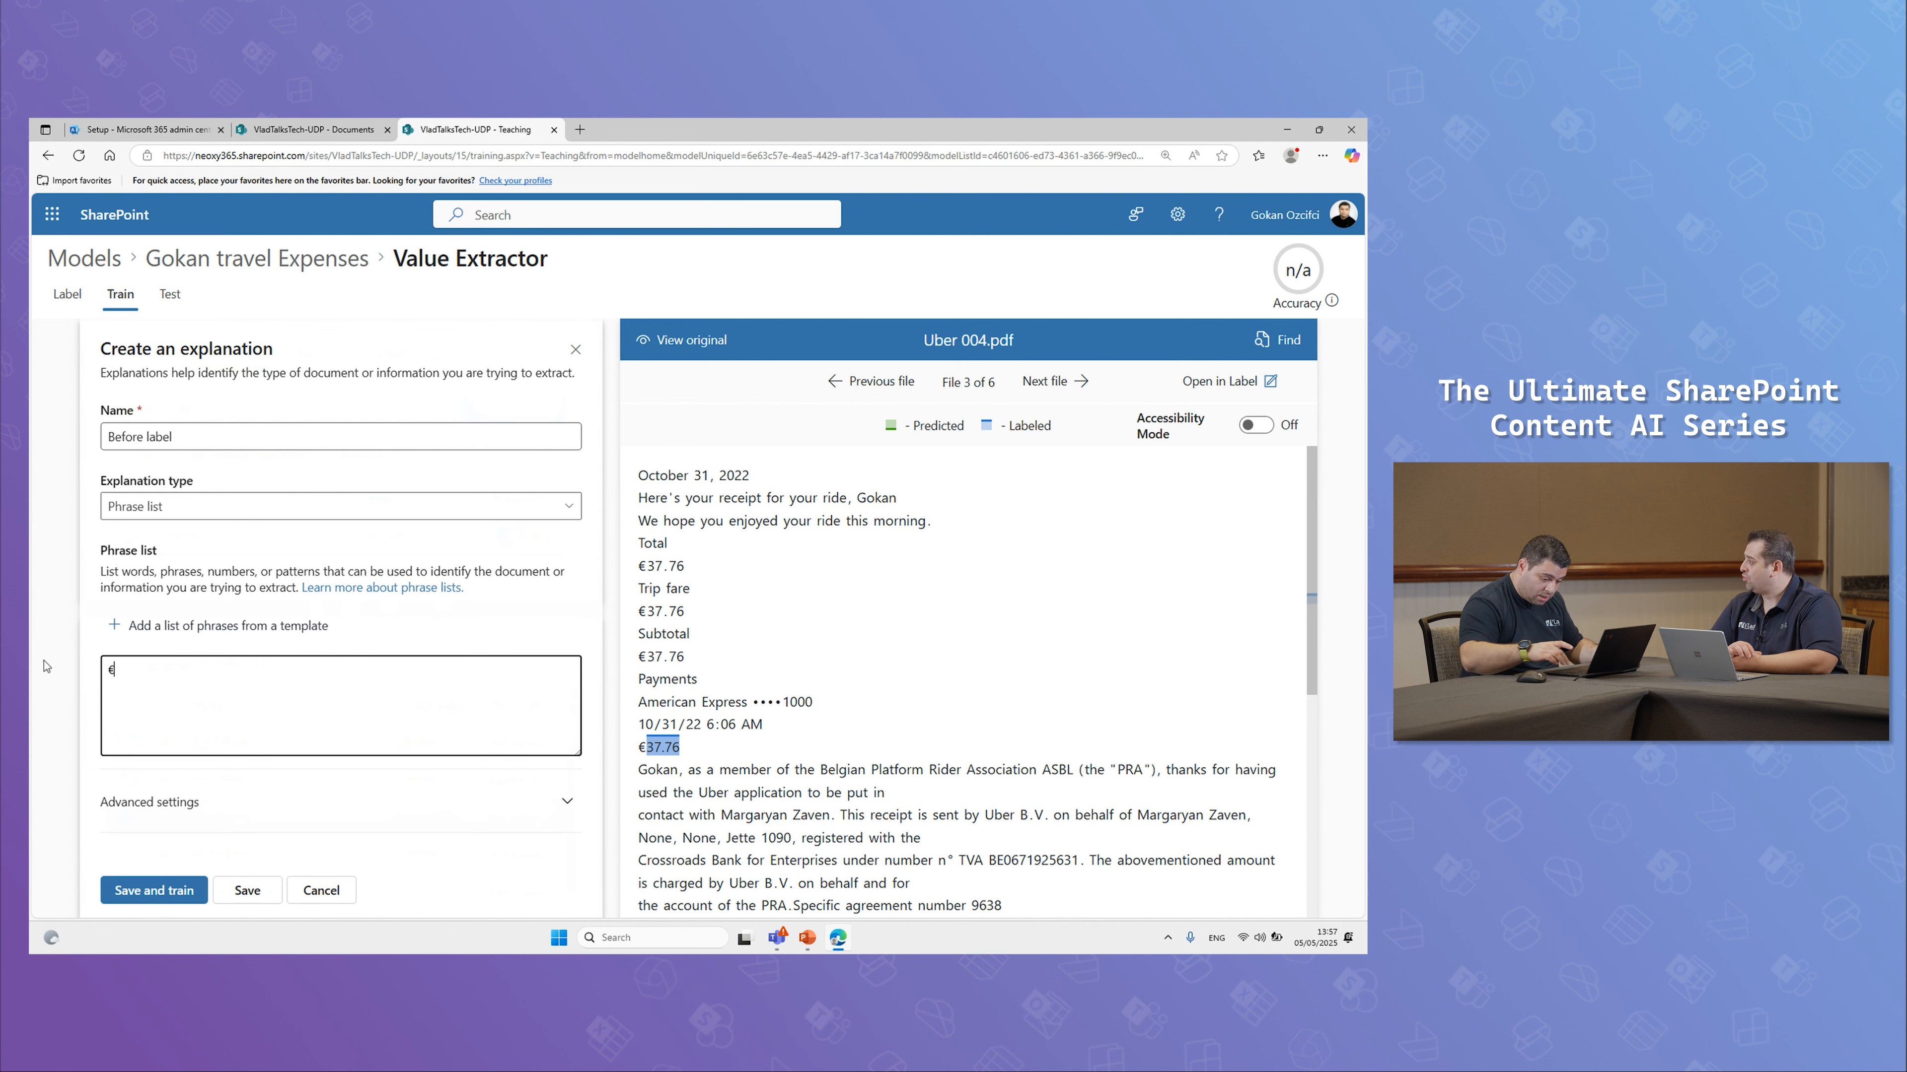
key("Return")
type("$ ")
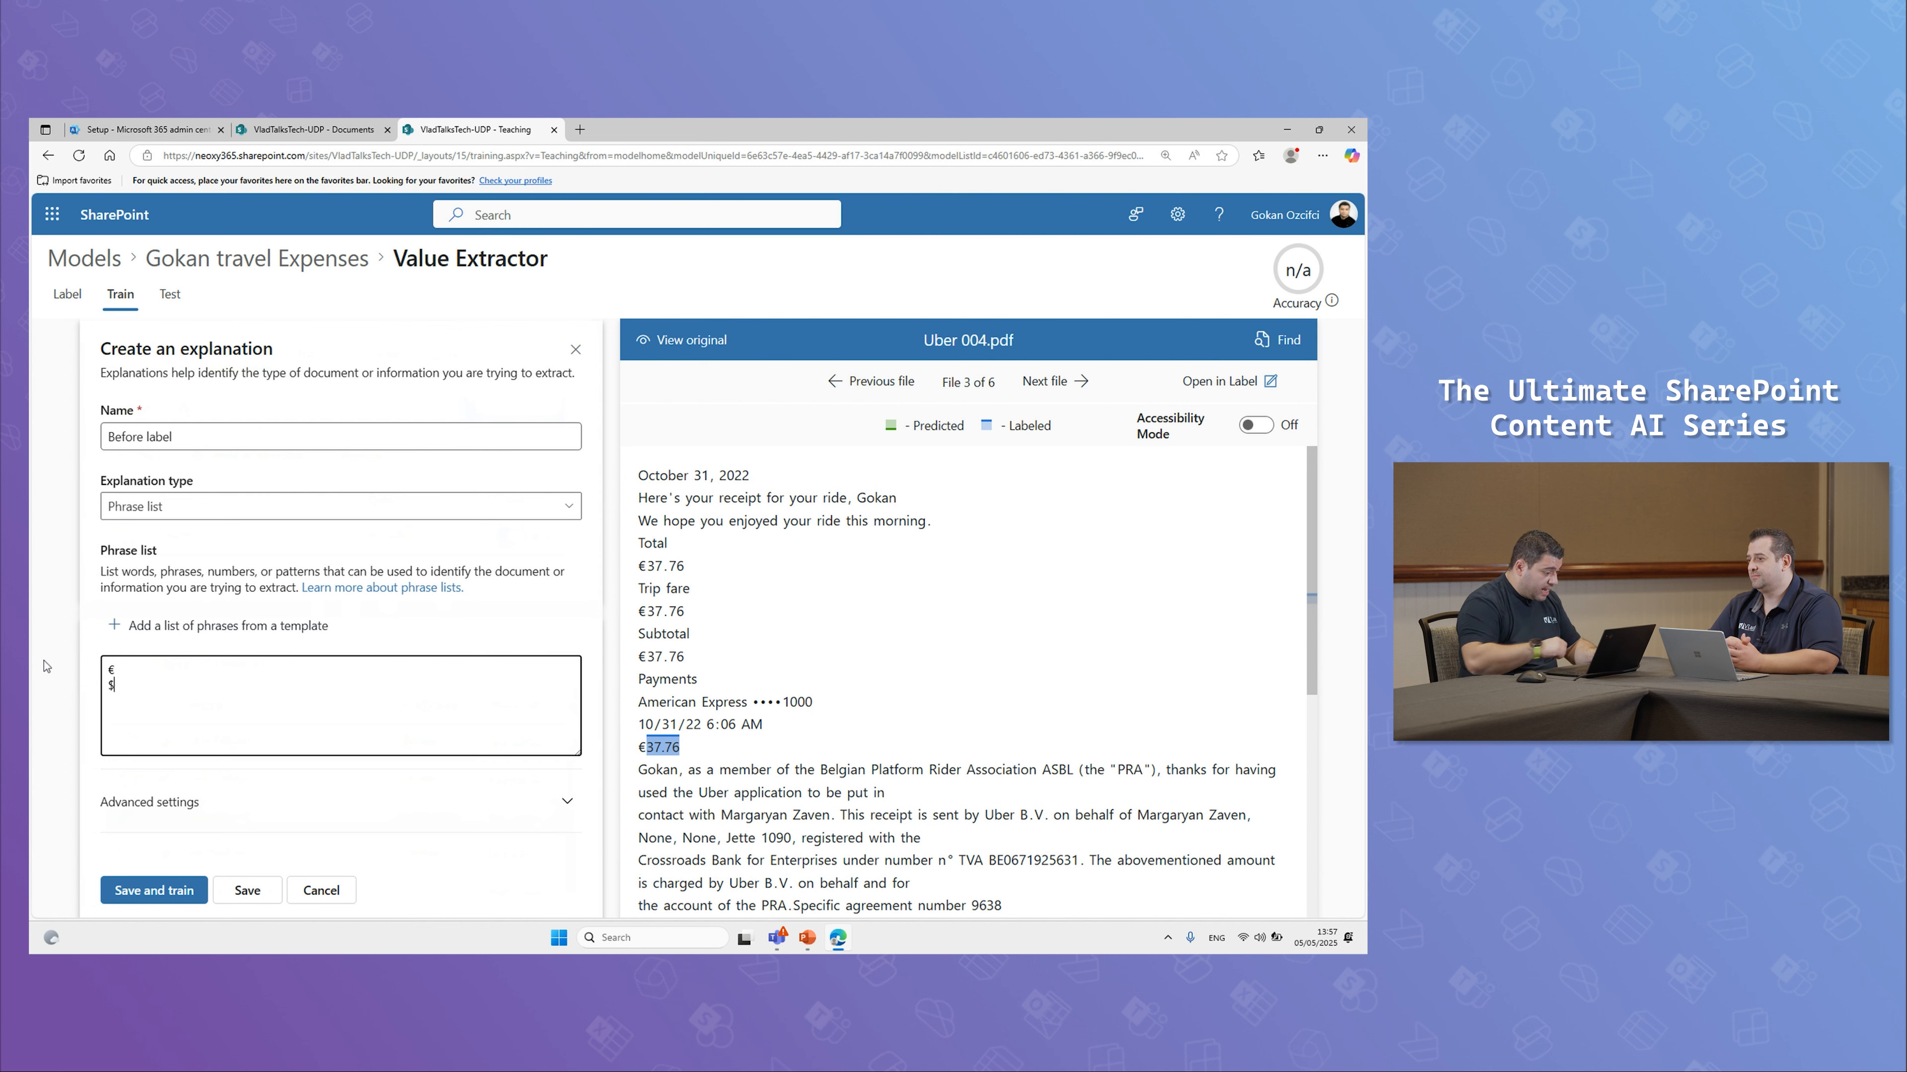
type("Gokan,")
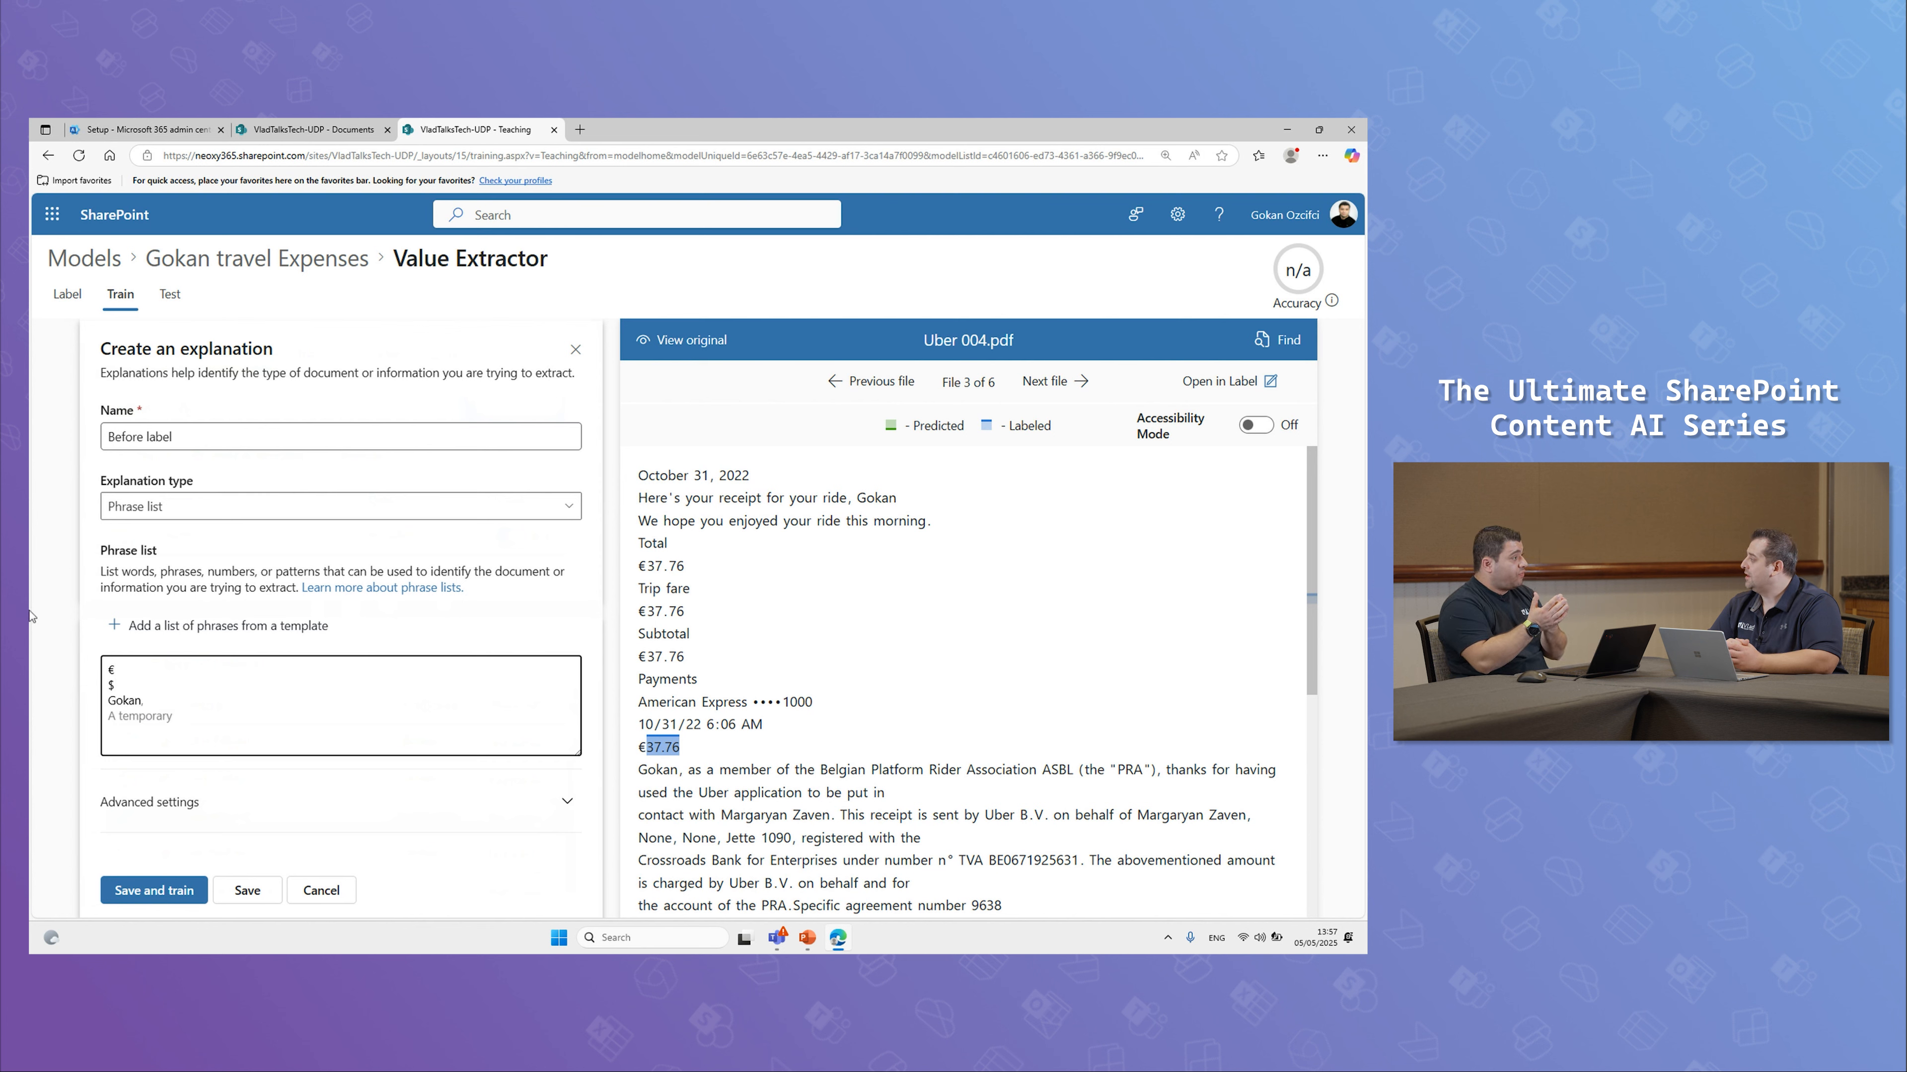
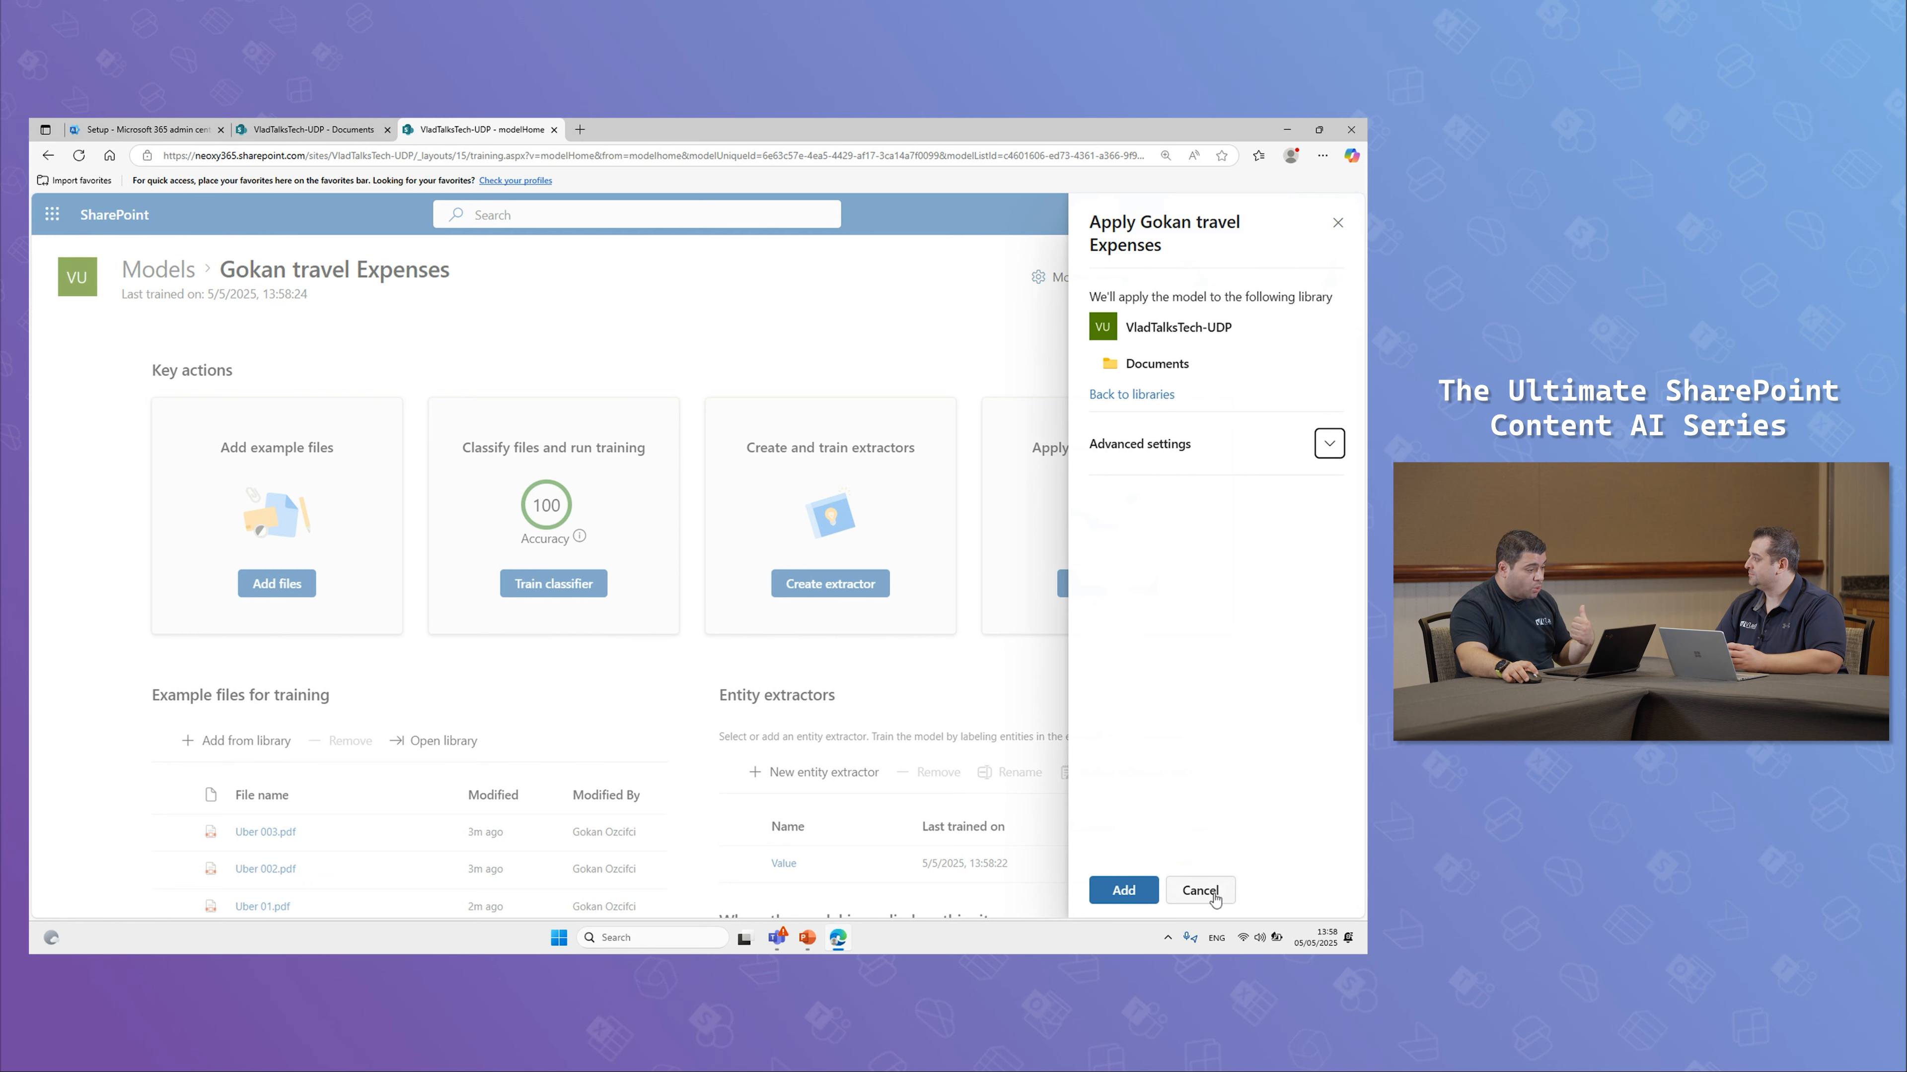
Step: Cancel applying the model and check the VladTalksTech-UDP site's Documents library and home page
left_click(1201, 890)
left_click(258, 128)
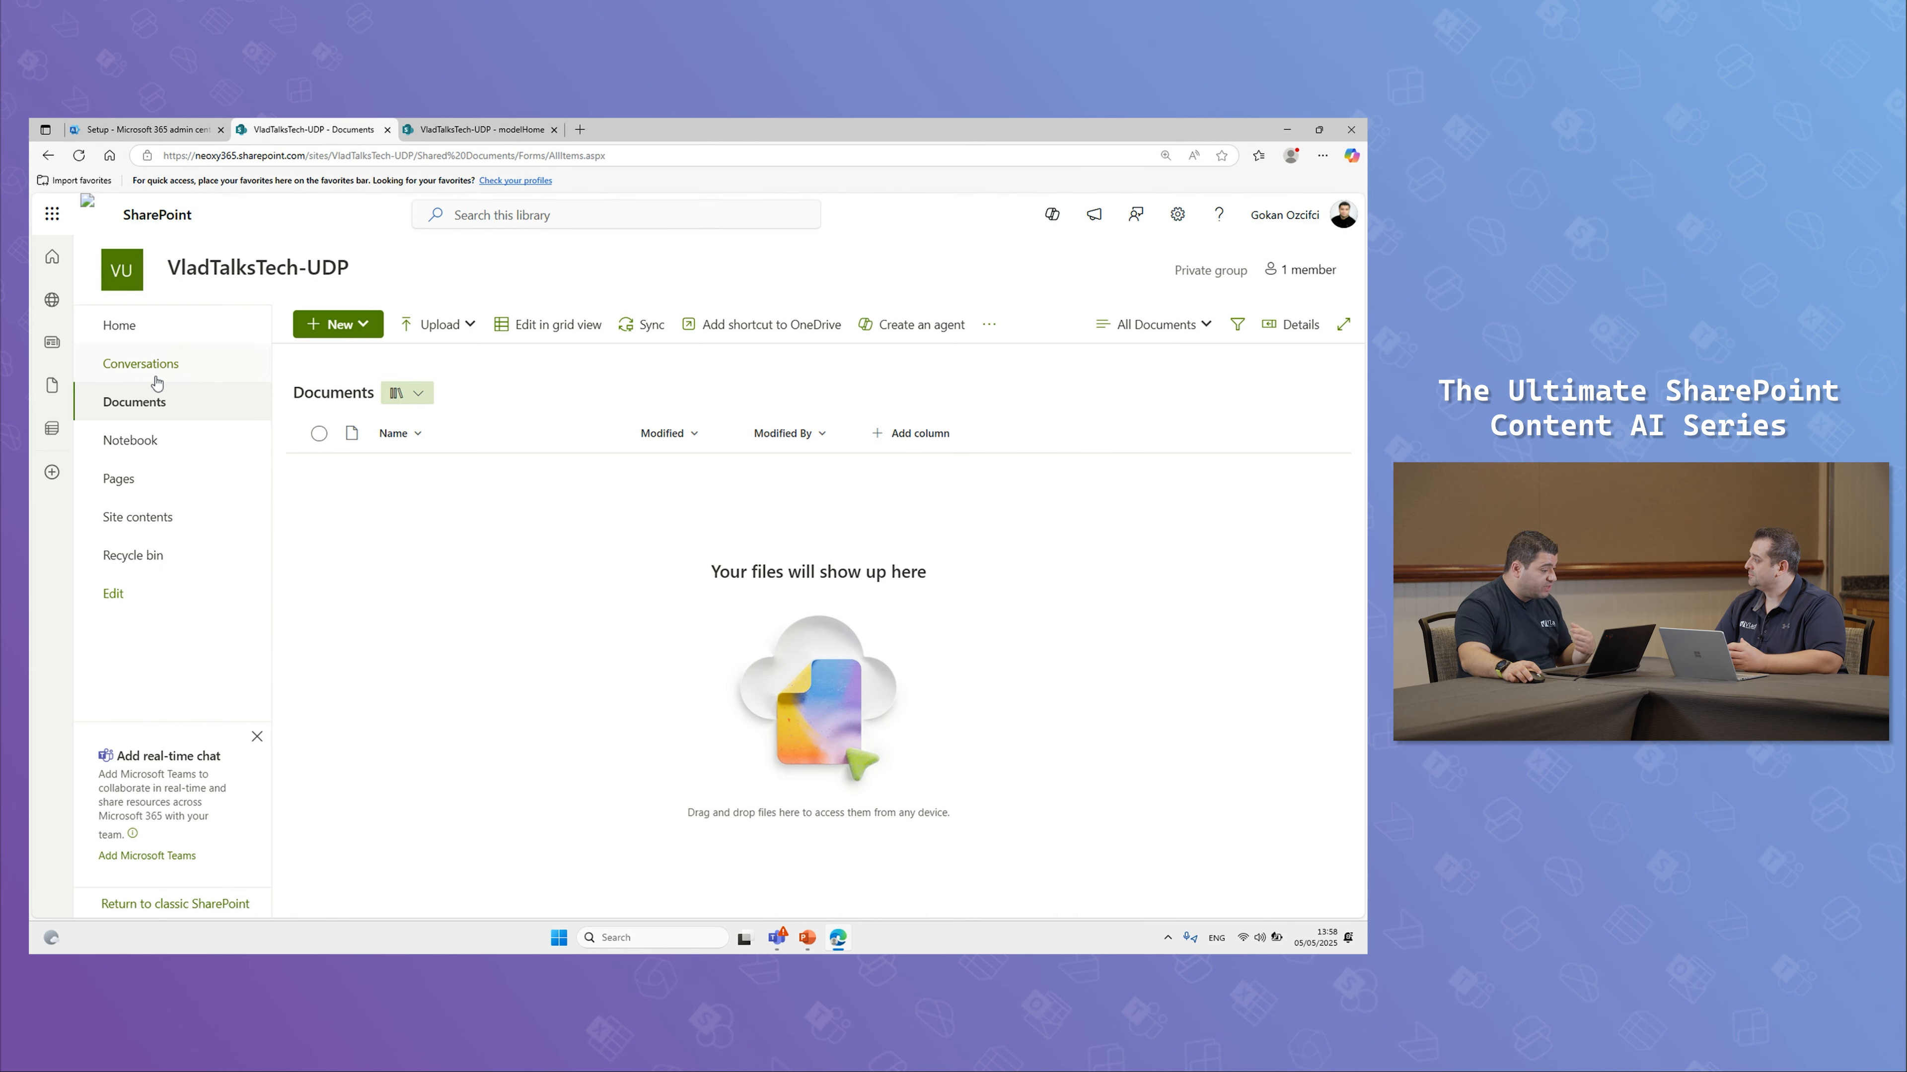
left_click(189, 324)
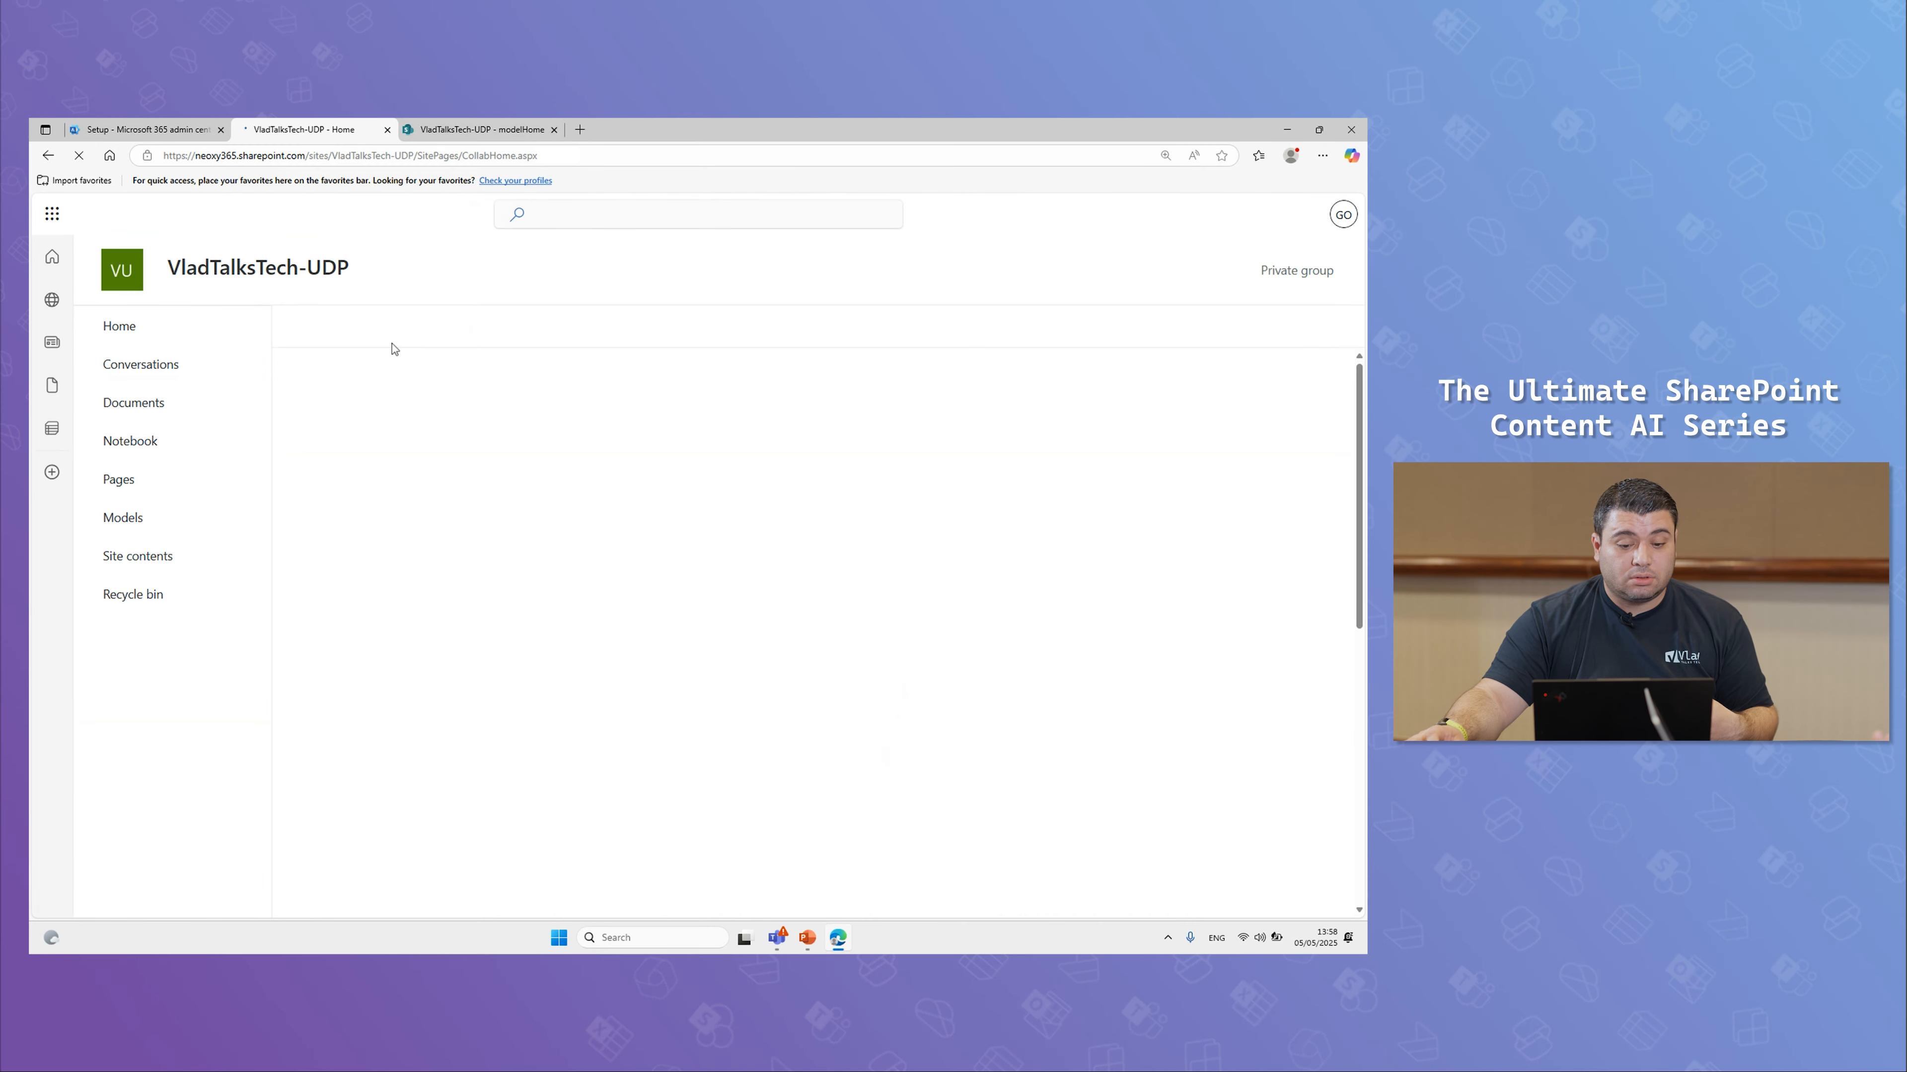
left_click(493, 150)
left_click(484, 129)
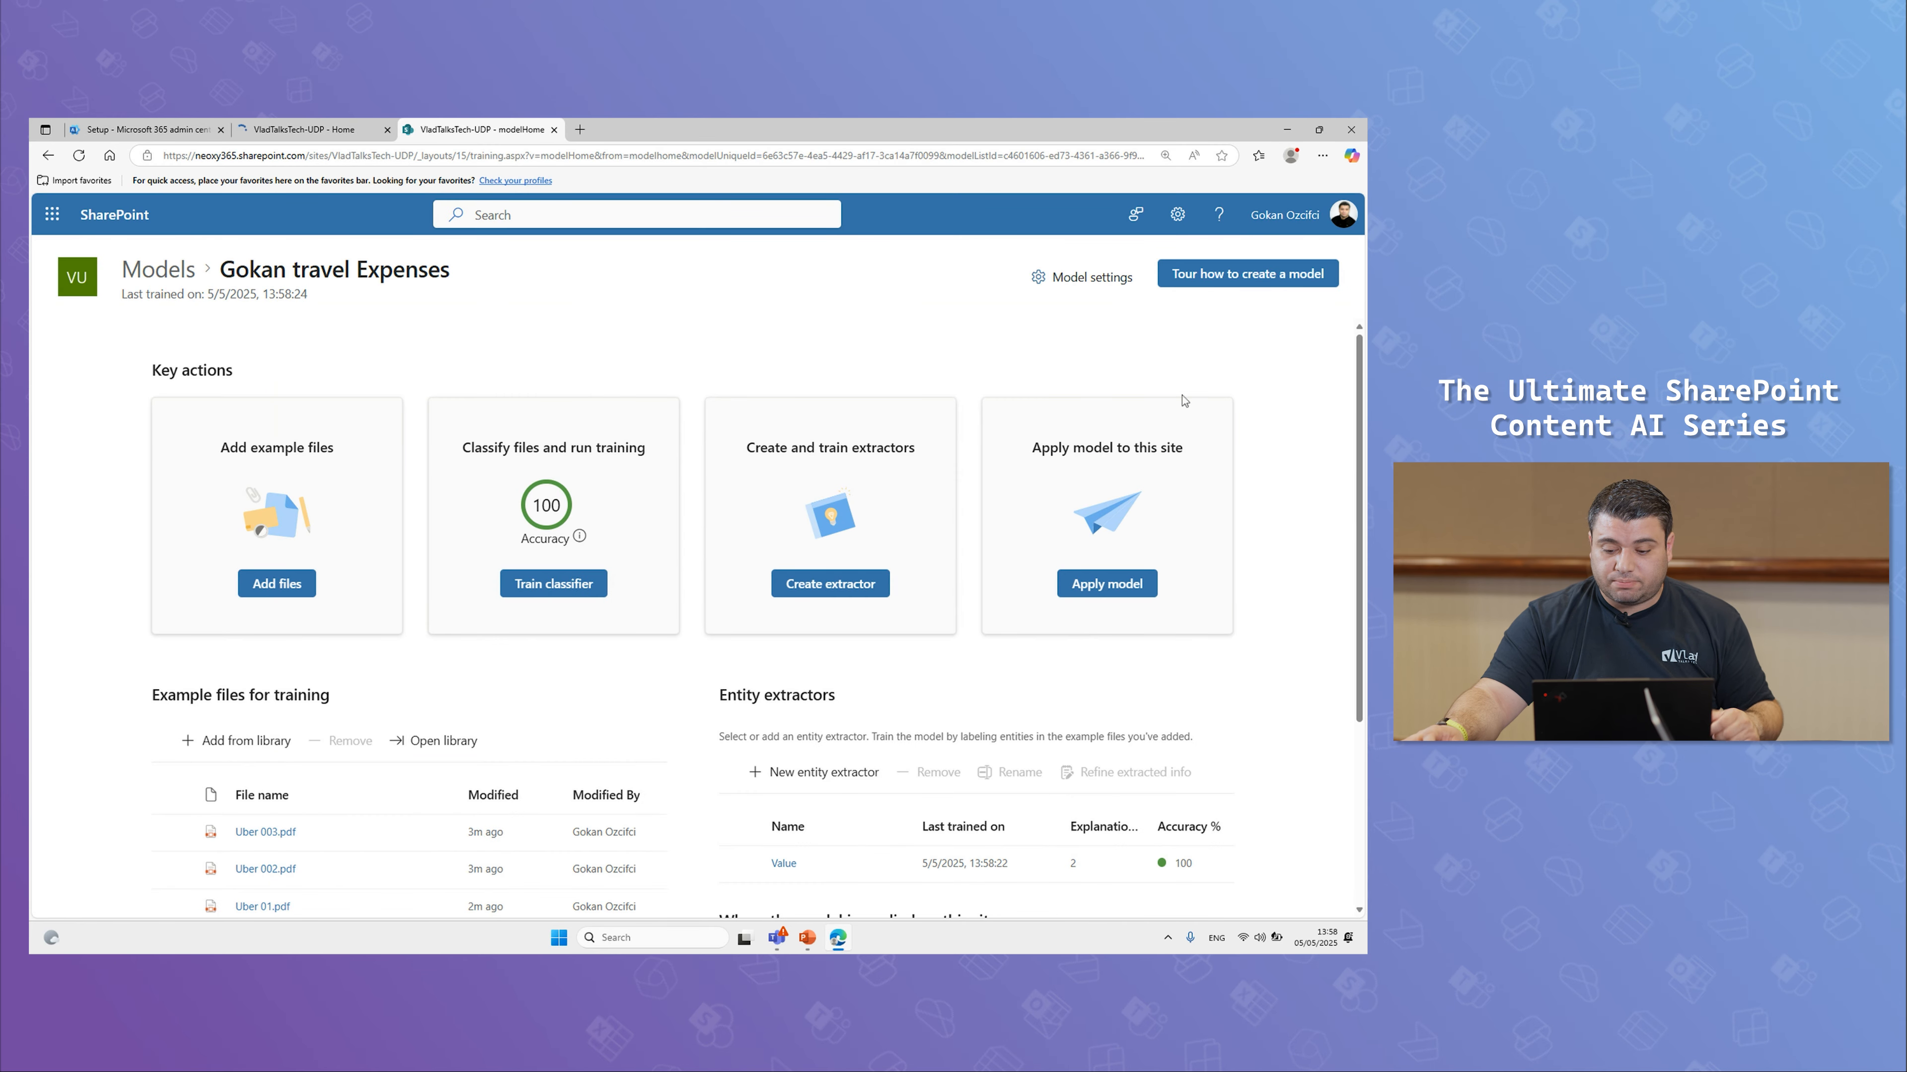
Step: Apply the travel expenses model to the Documents library of the VladTalksTech-UDP site
left_click(1110, 590)
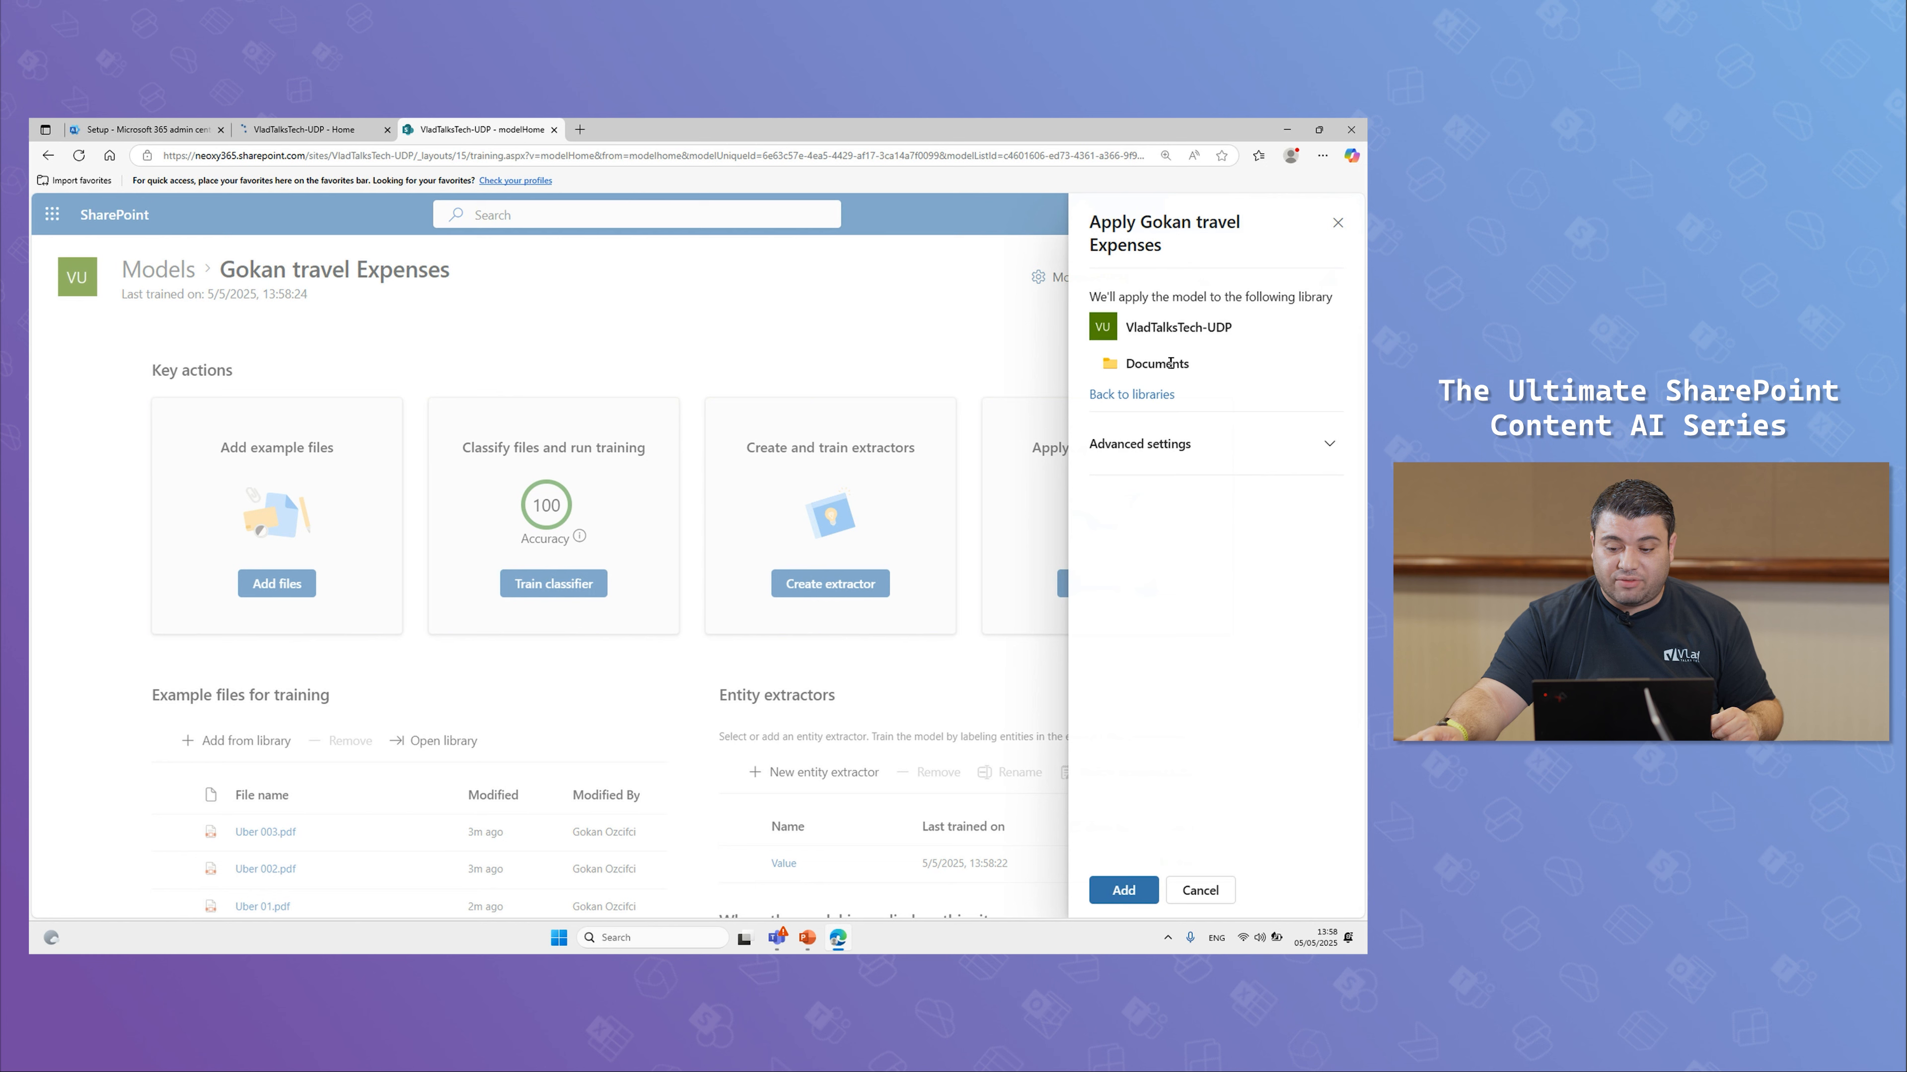
left_click(1124, 890)
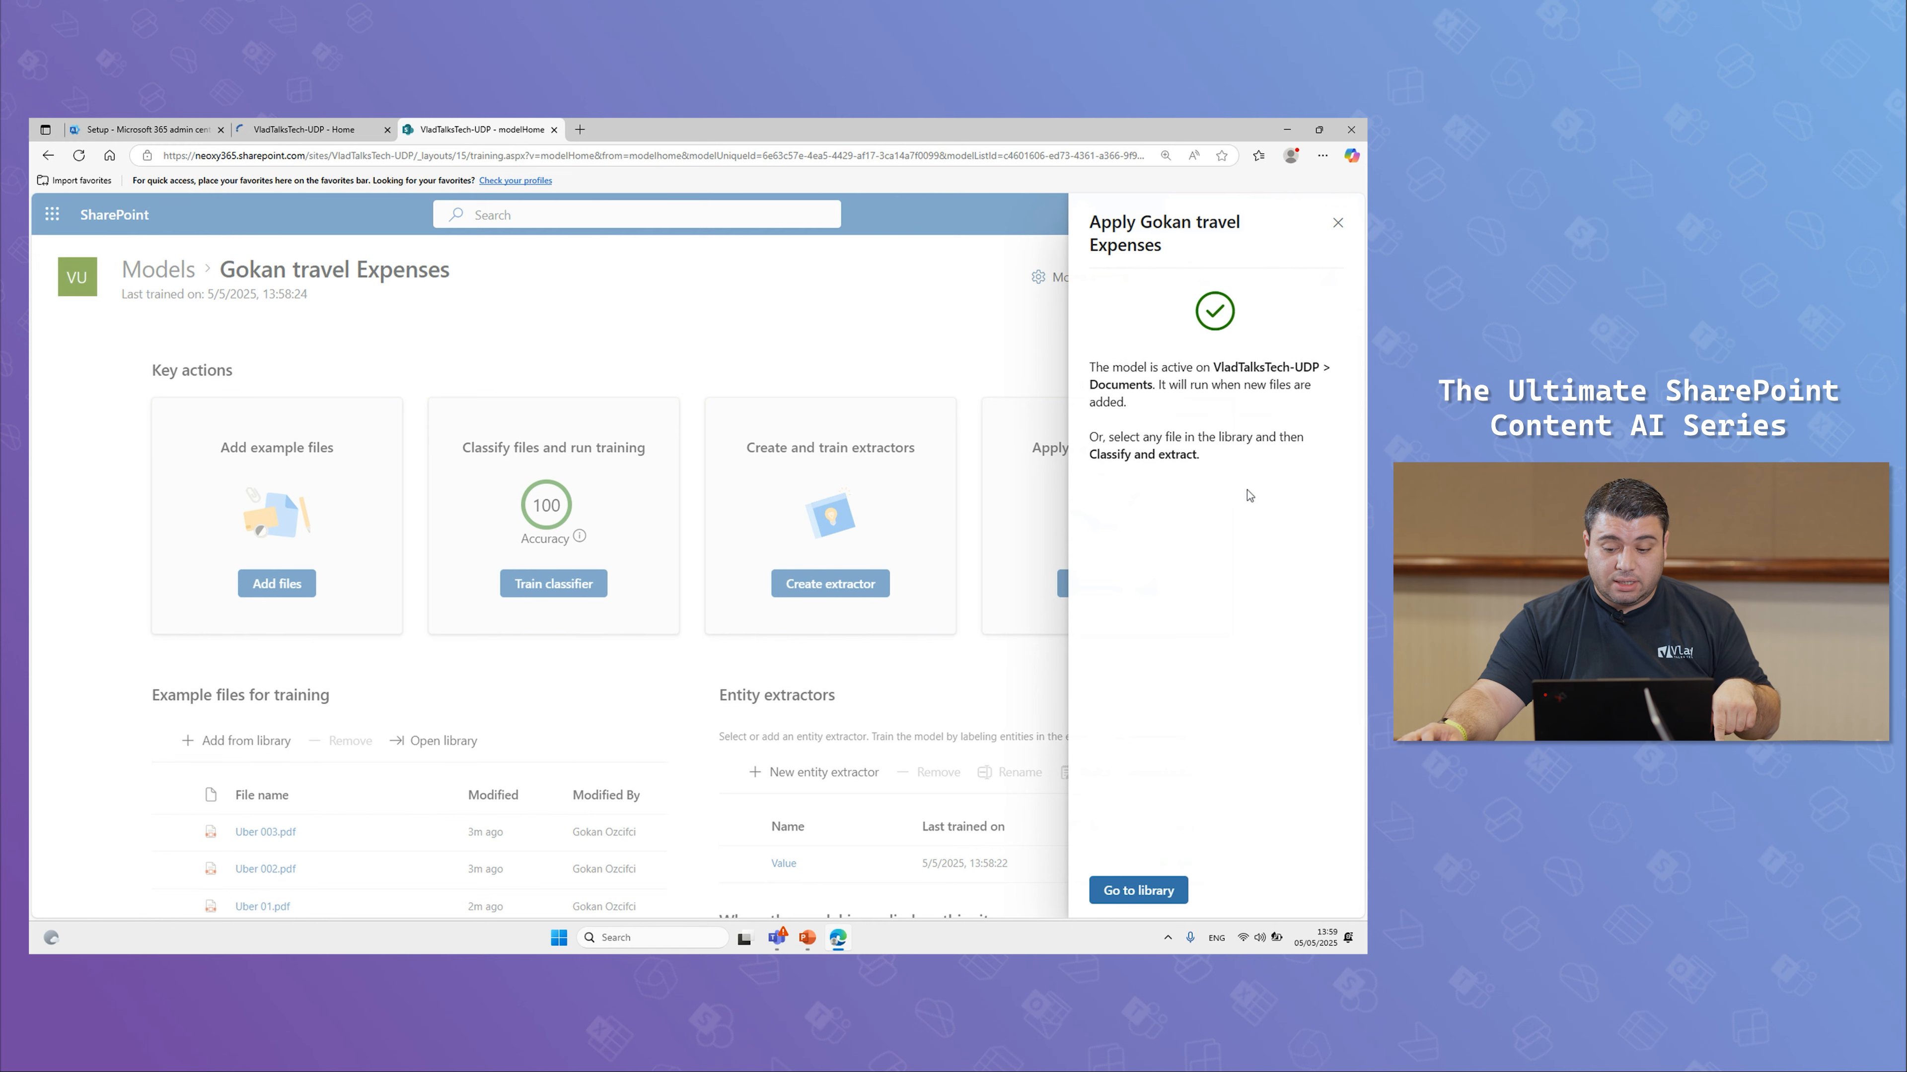
left_click(1337, 223)
Step: Examine where the model is applied and which libraries can be added, without adding another one
scroll(826, 676, "down", 4)
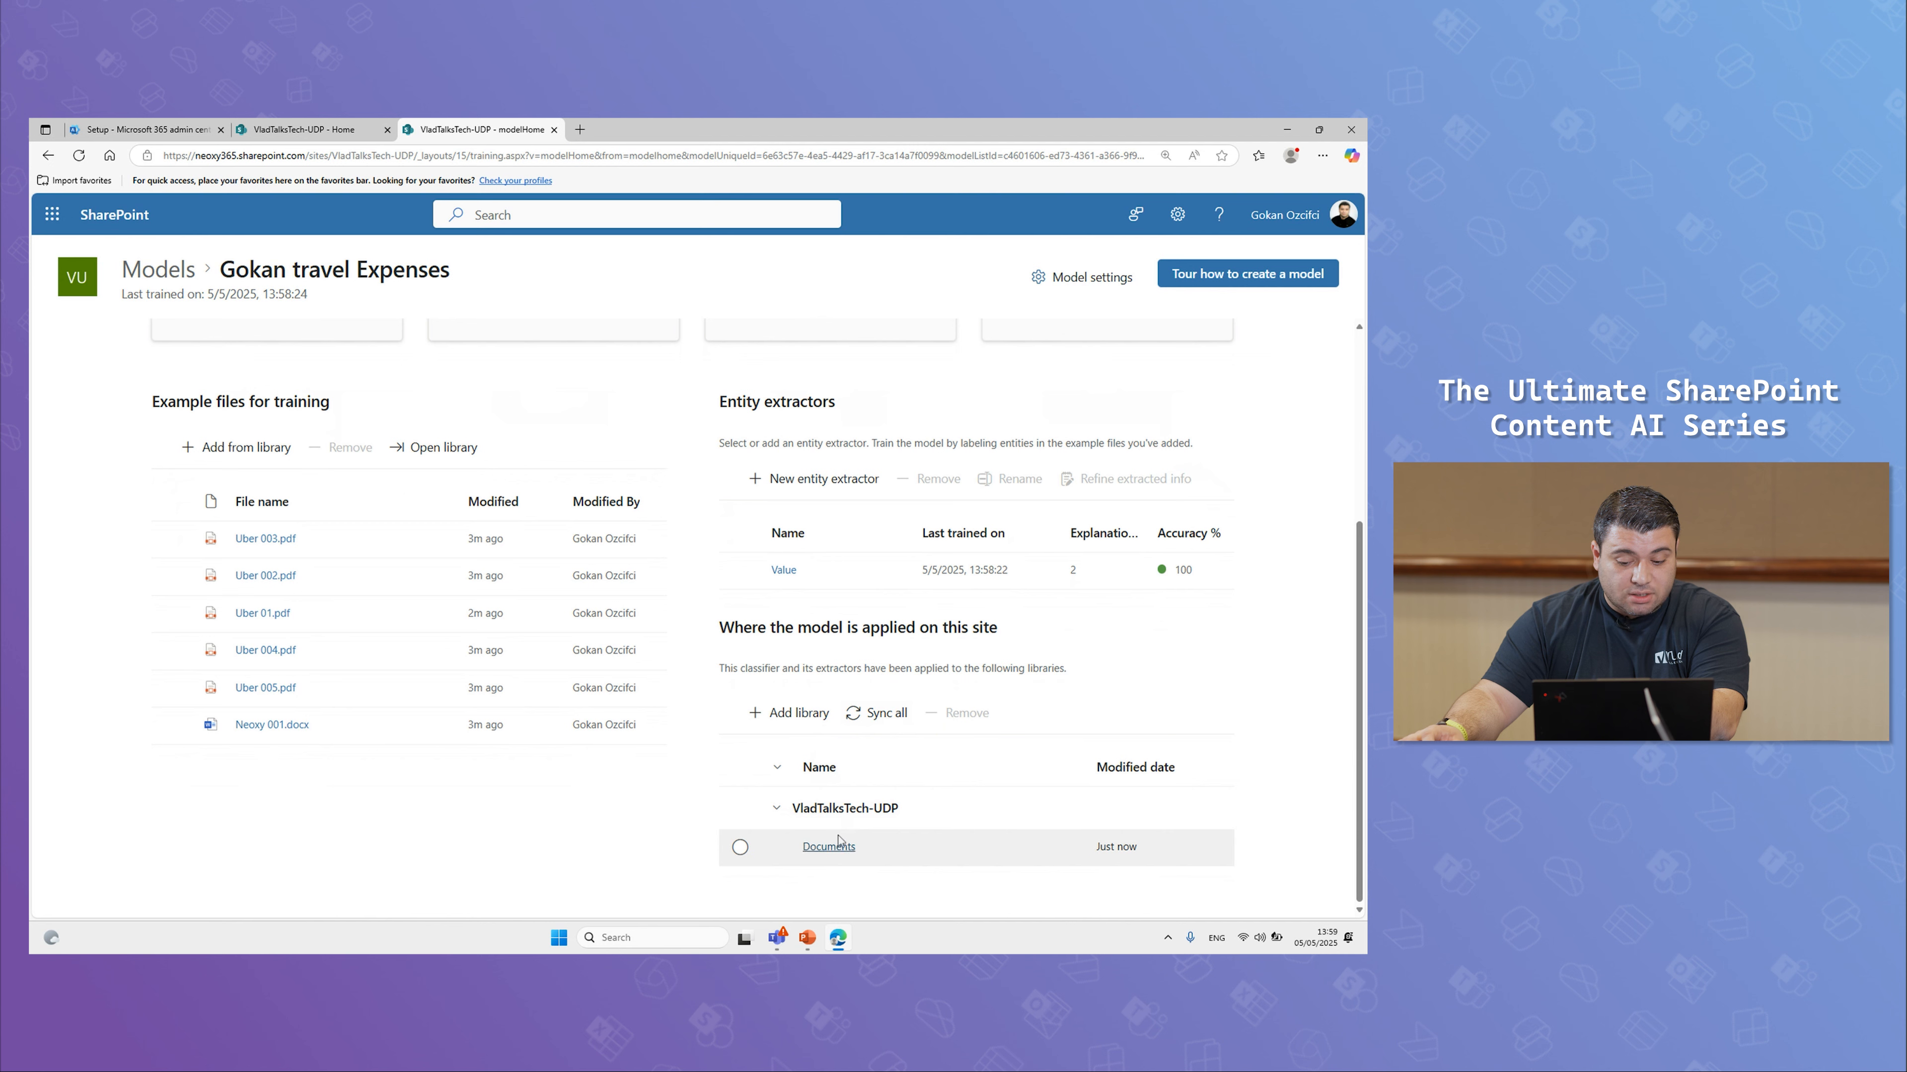
left_click(791, 713)
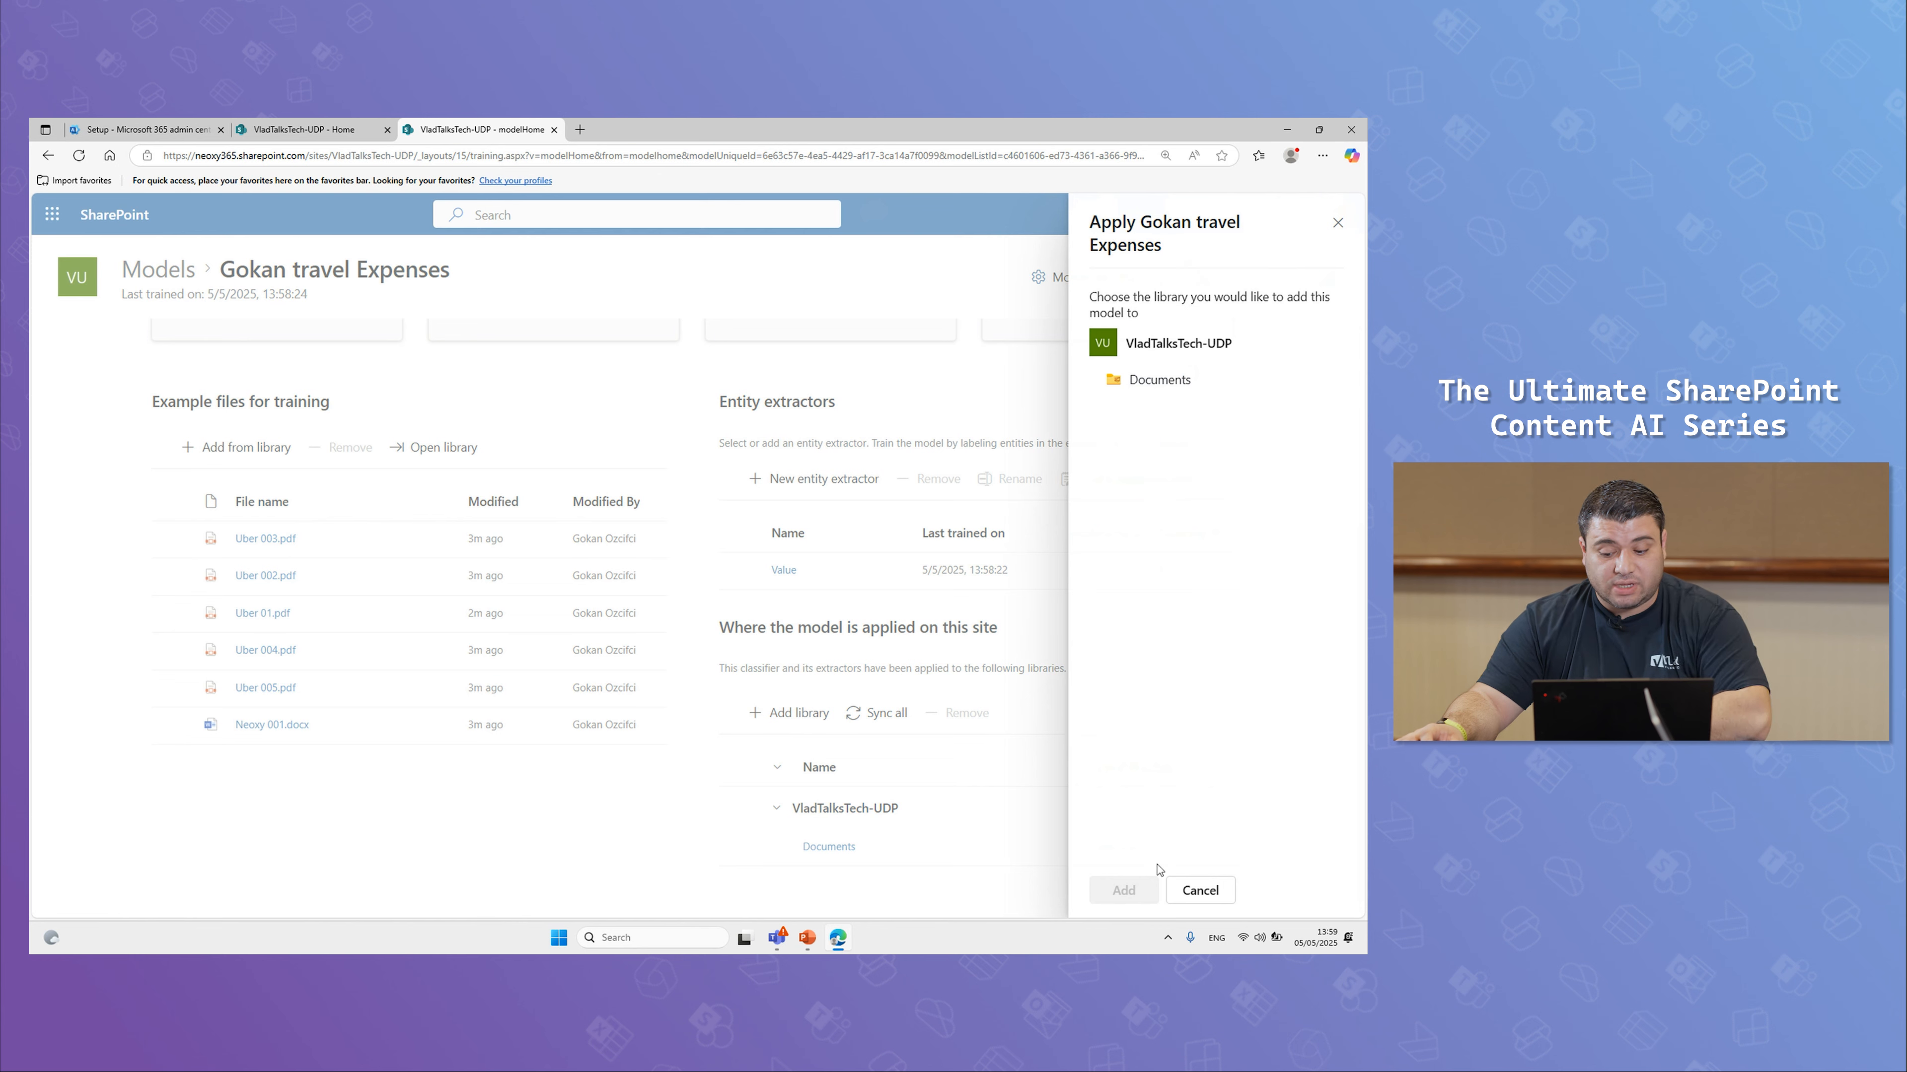
left_click(1200, 891)
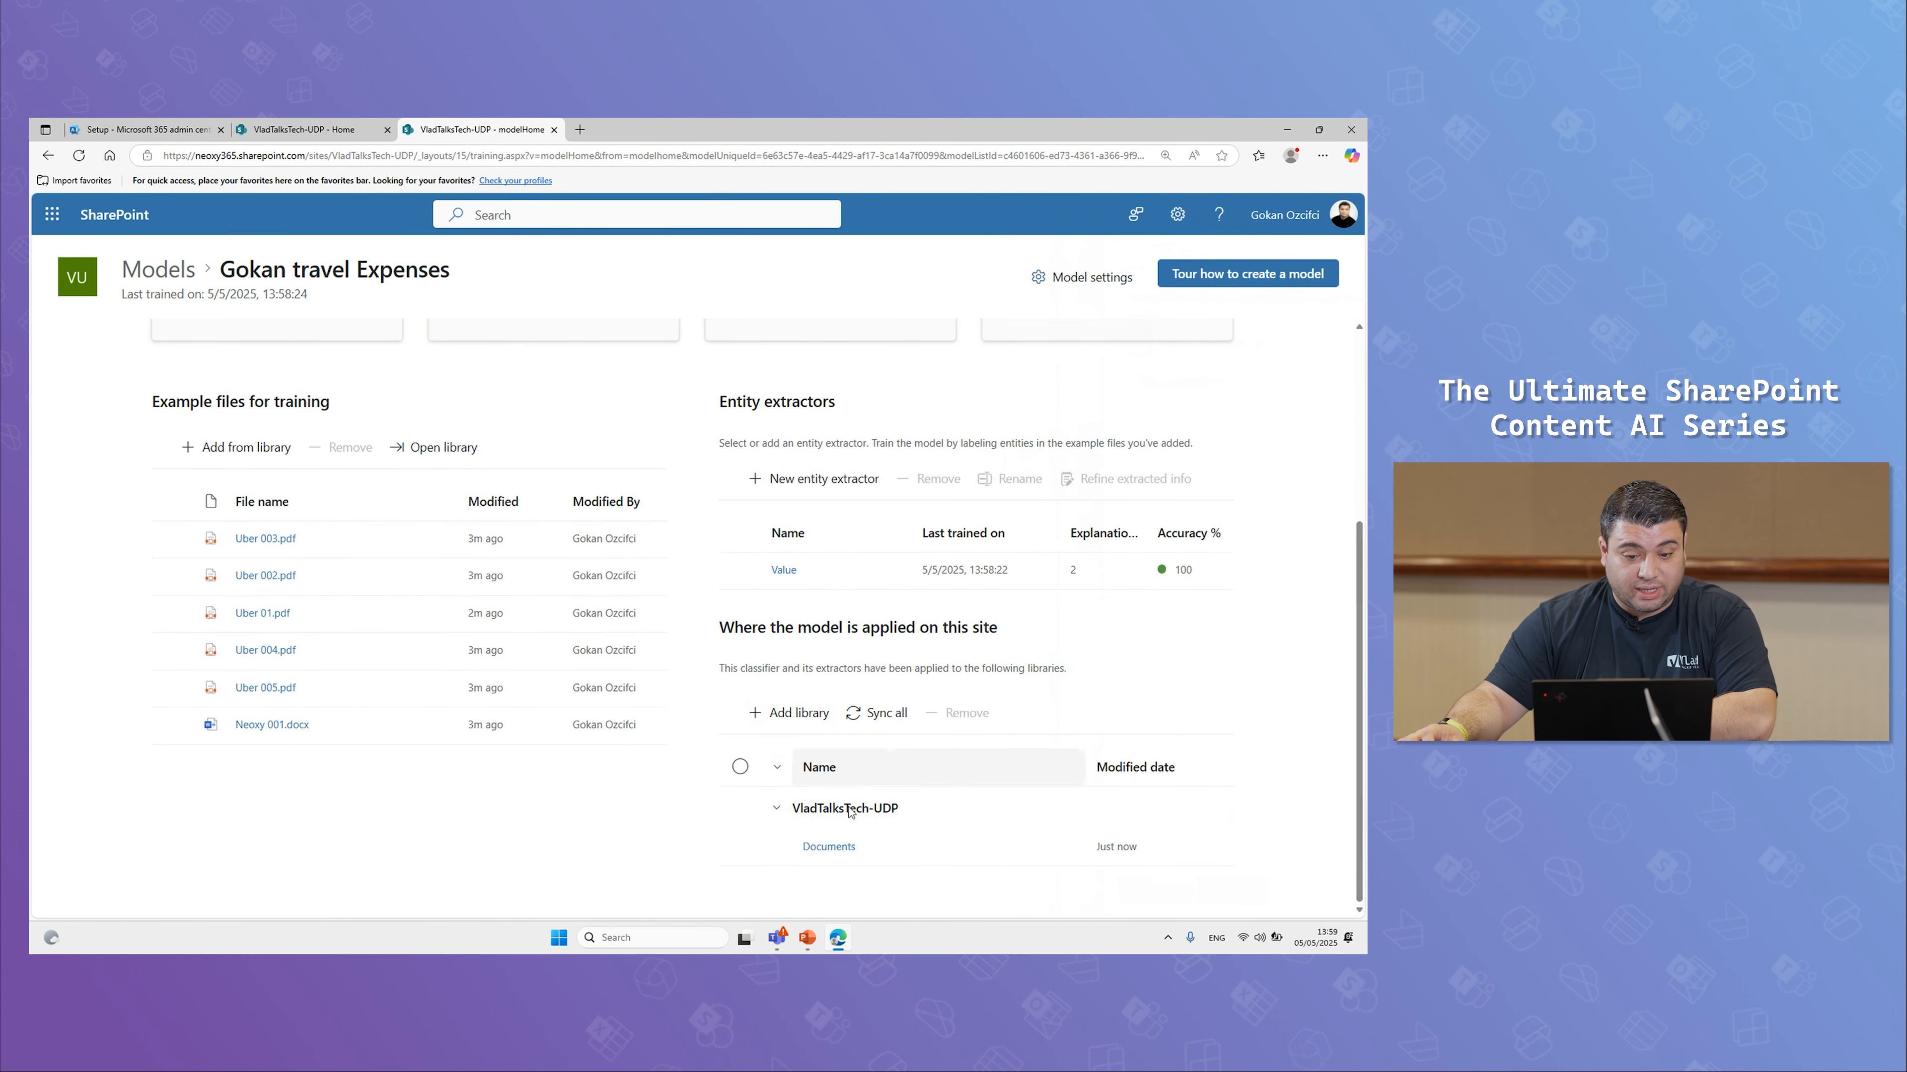
Step: Open the VladTalksTech-UDP site's Documents library and switch it to the travel expenses model's view
left_click(313, 132)
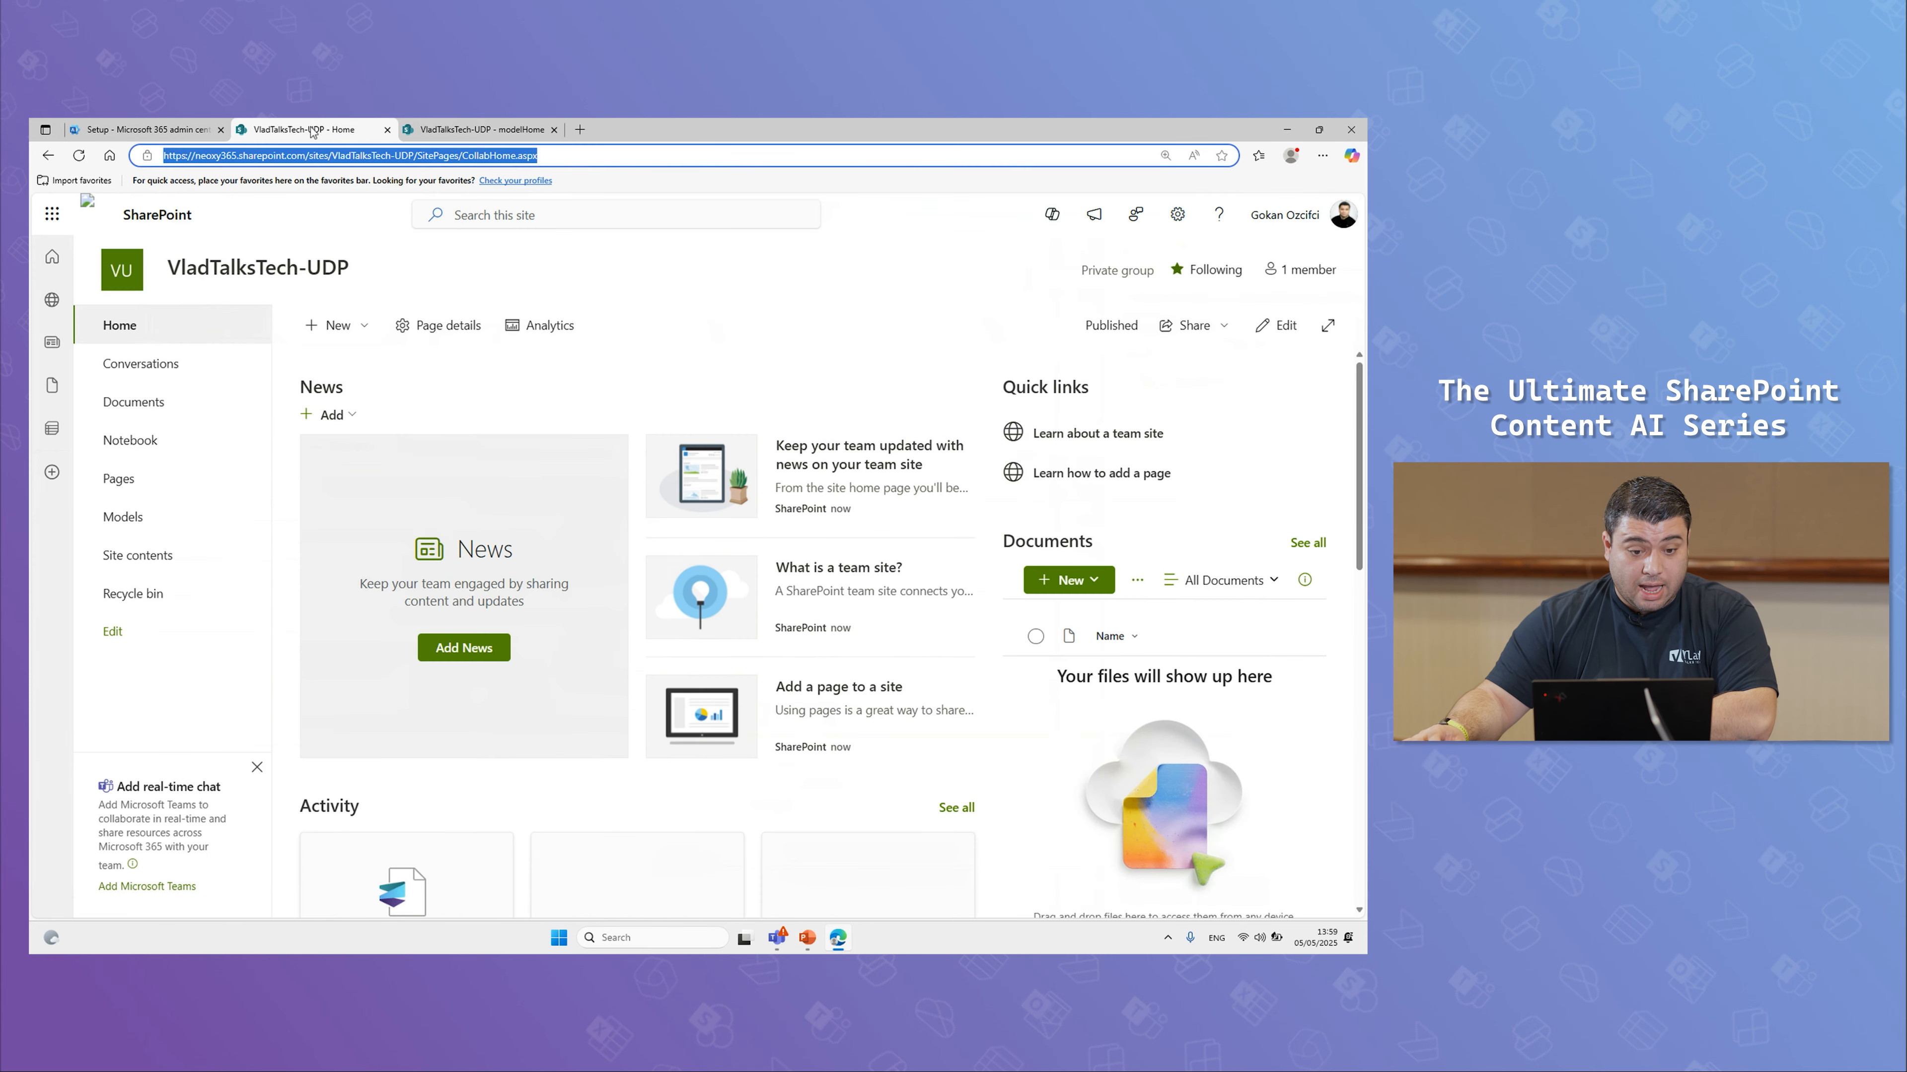
left_click(150, 390)
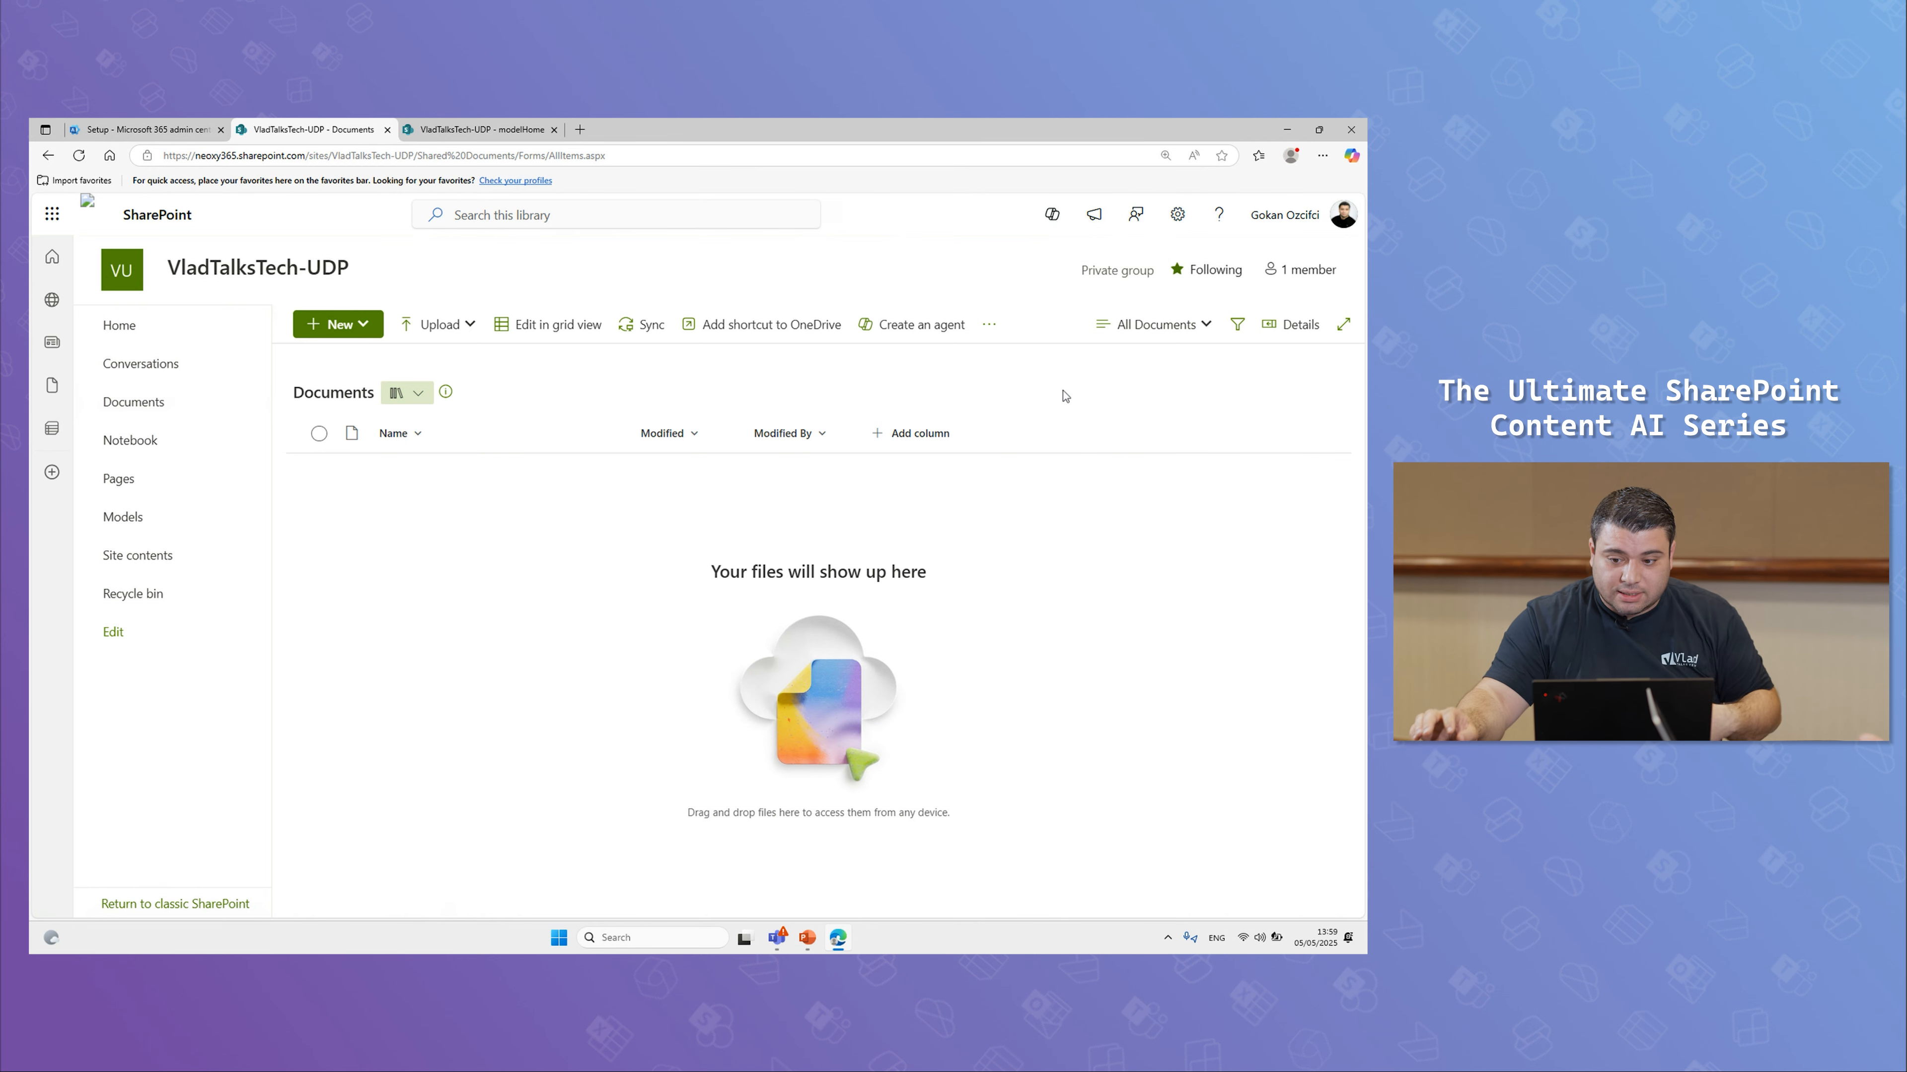
left_click(1206, 325)
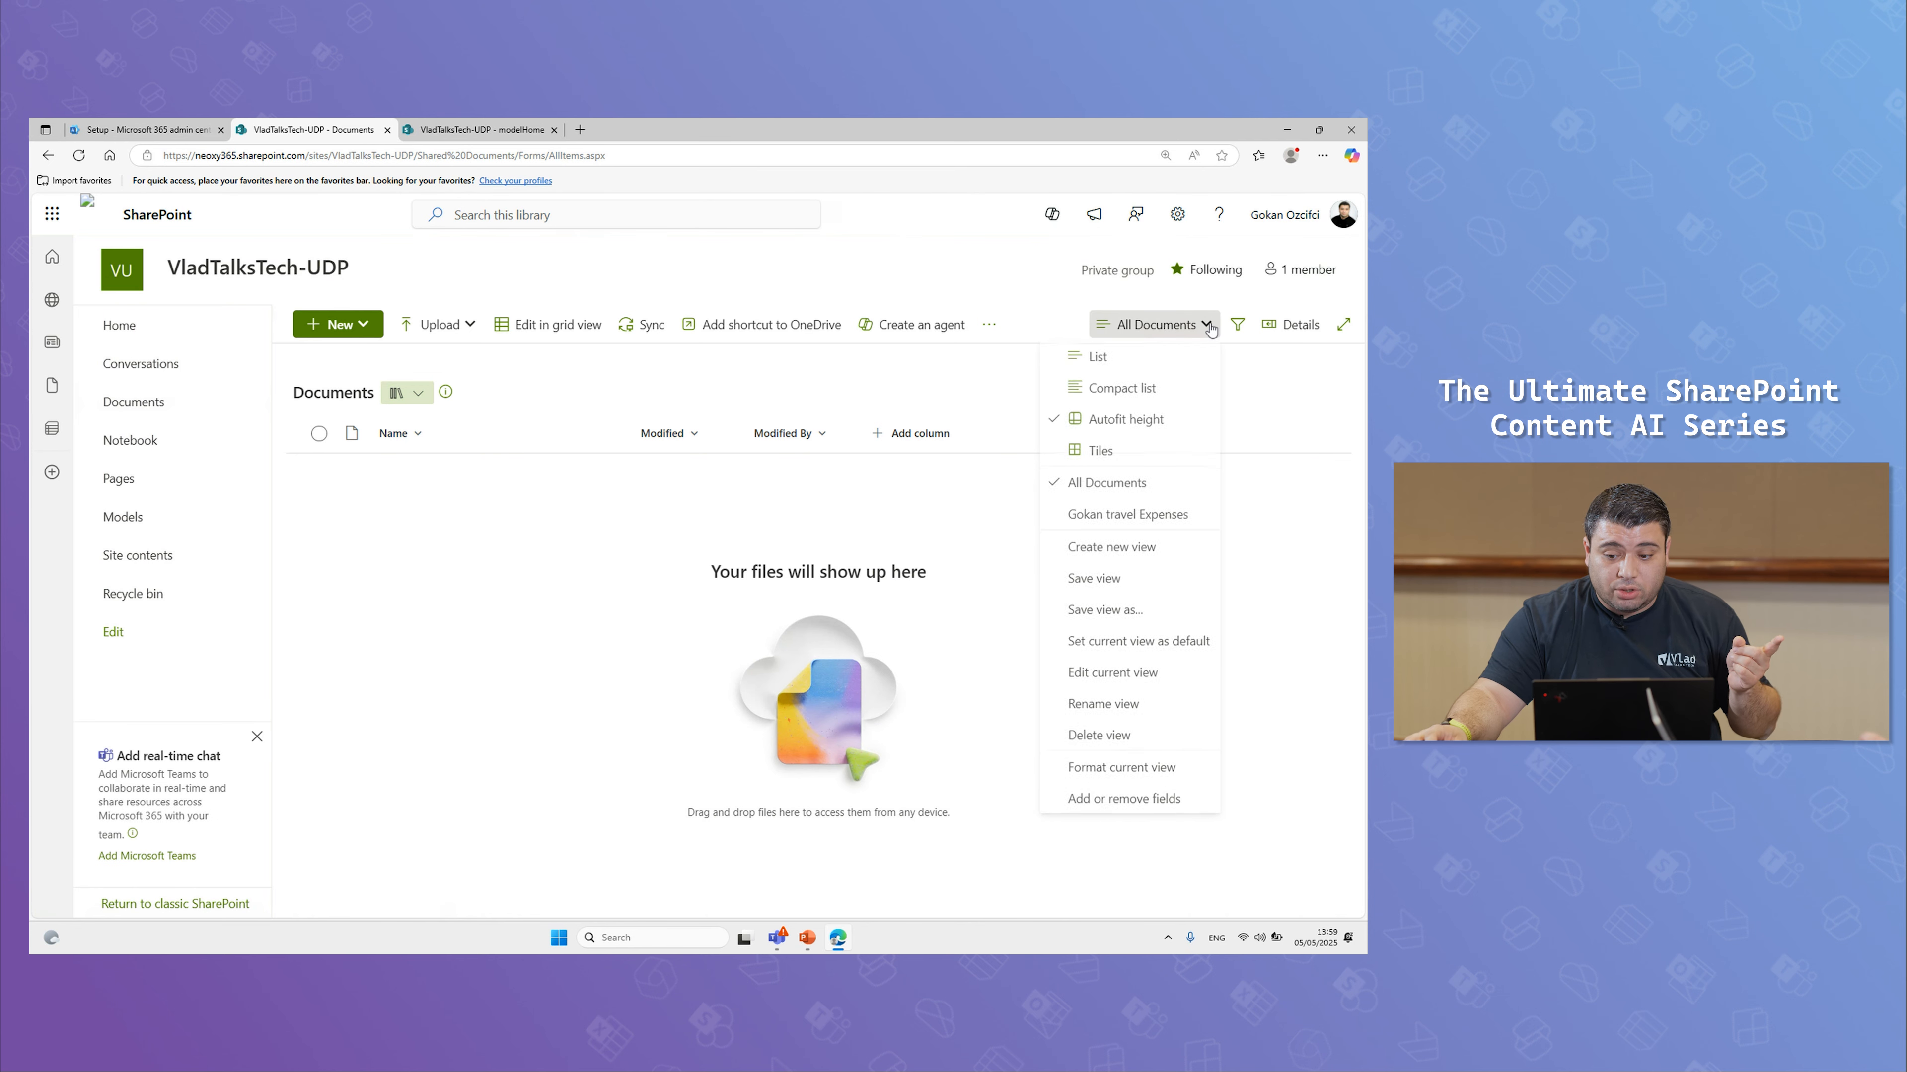
left_click(1117, 526)
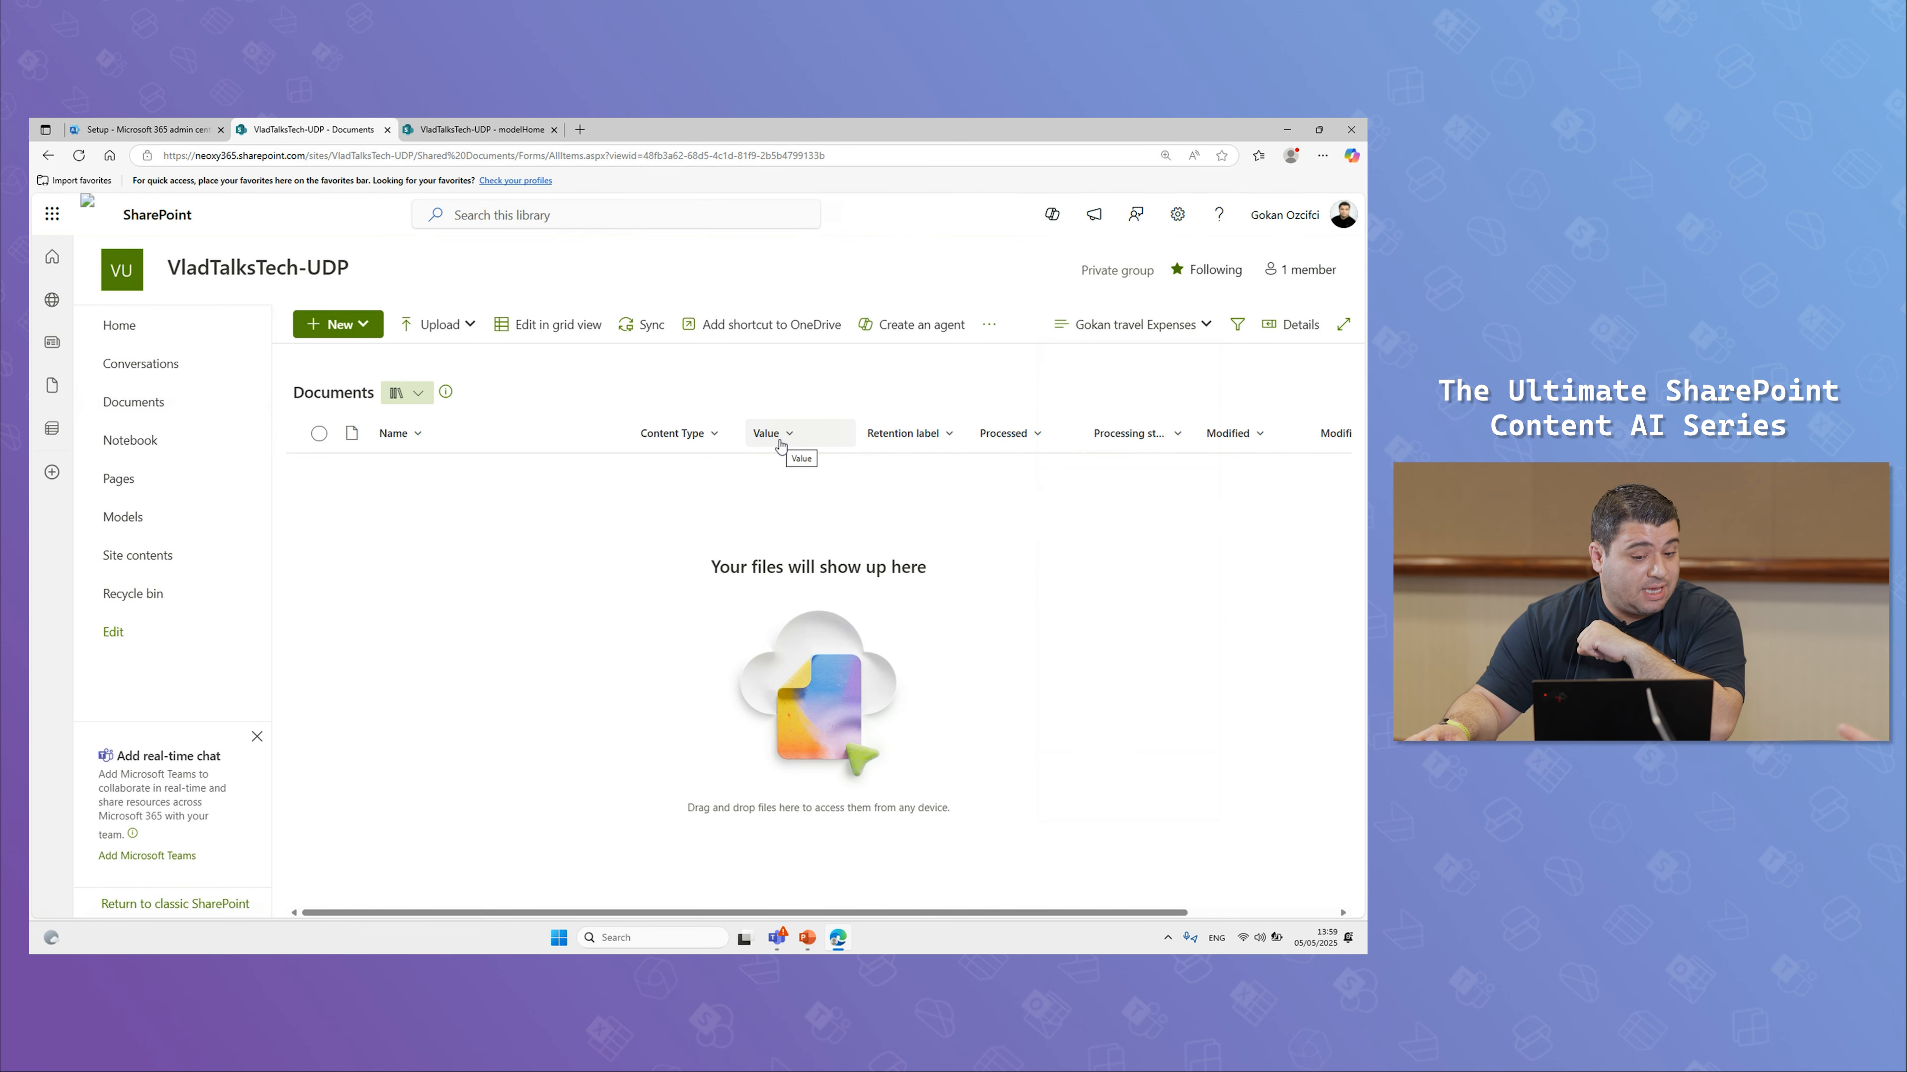
Step: Upload the five Uber receipts, Uber 01.pdf and Uber 002.pdf to Uber 005.pdf, from the Microsoft Syntex folder to Documents
left_click(458, 324)
left_click(472, 367)
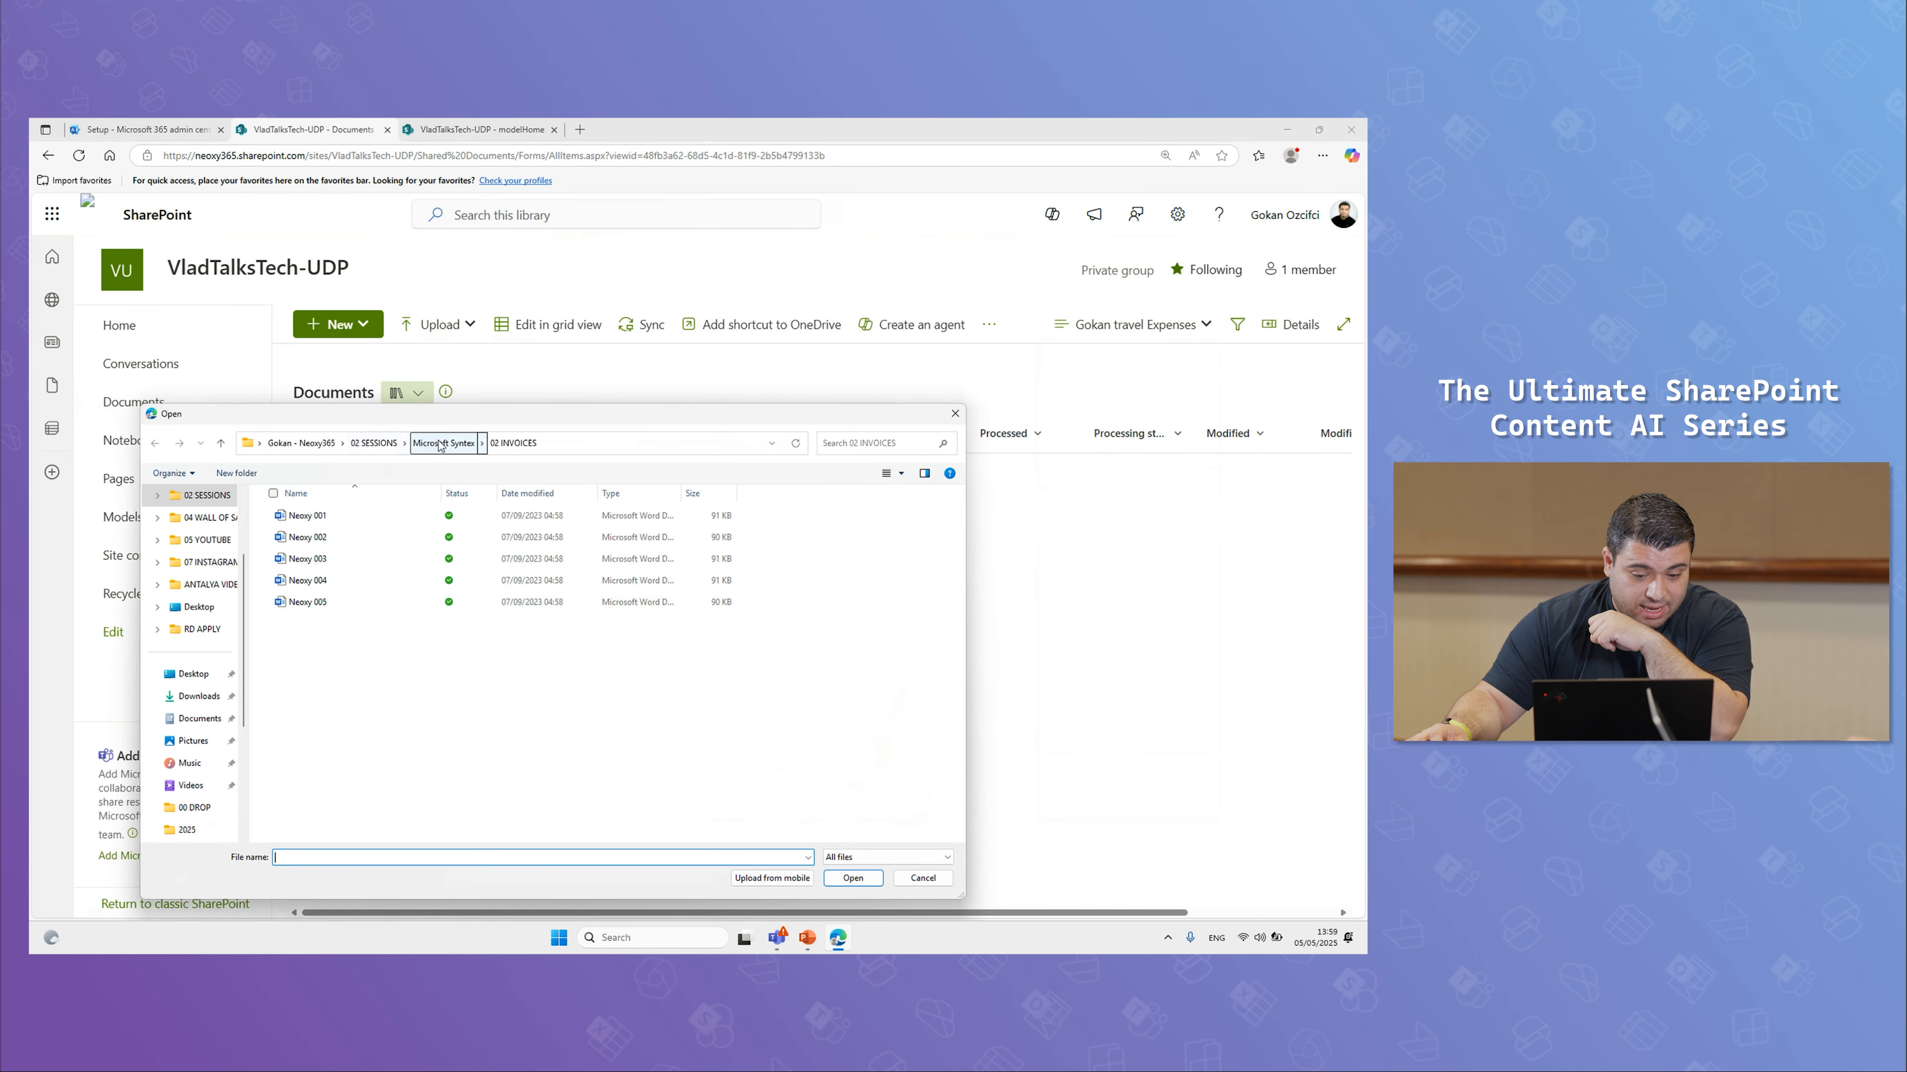
left_click(440, 444)
double_click(323, 515)
left_click_drag(385, 660, 288, 515)
left_click(853, 881)
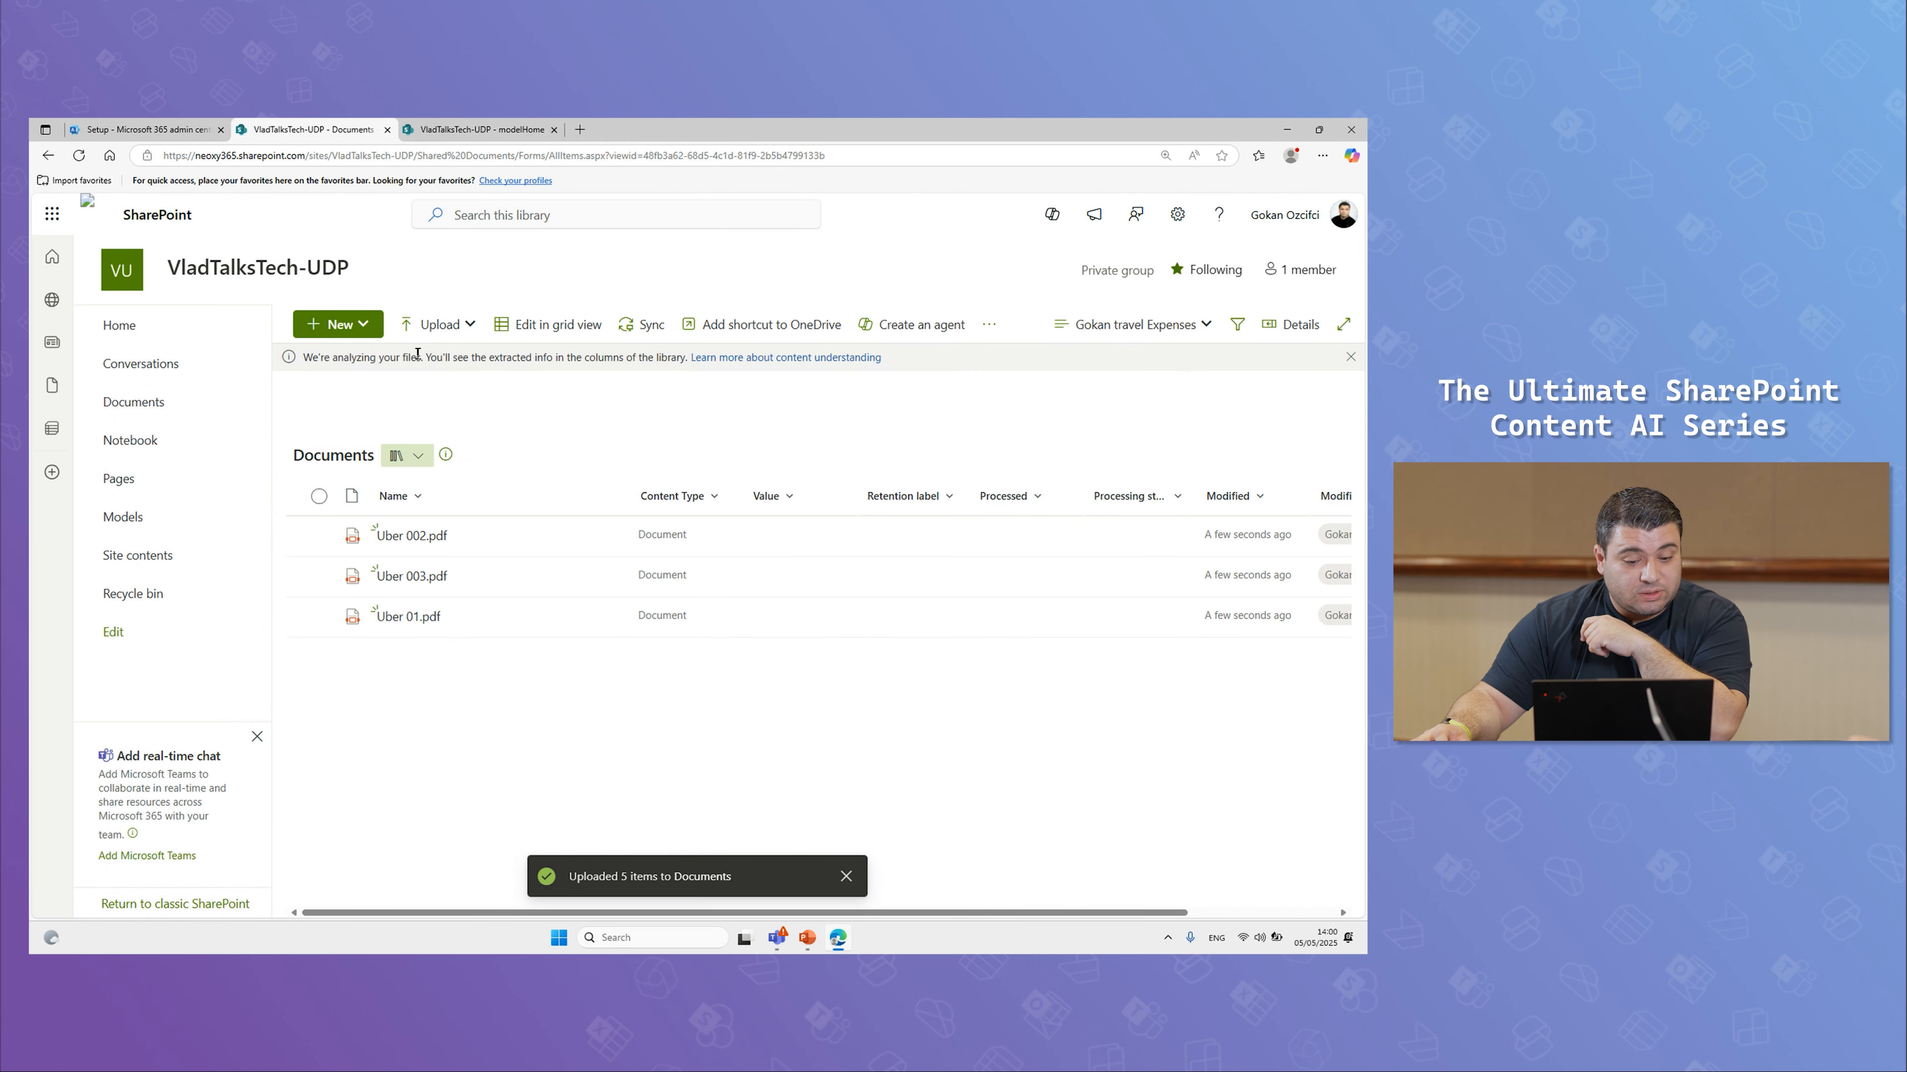
Step: Widen the Processing status column in the Documents library to show its full heading
left_click_drag(306, 359, 339, 368)
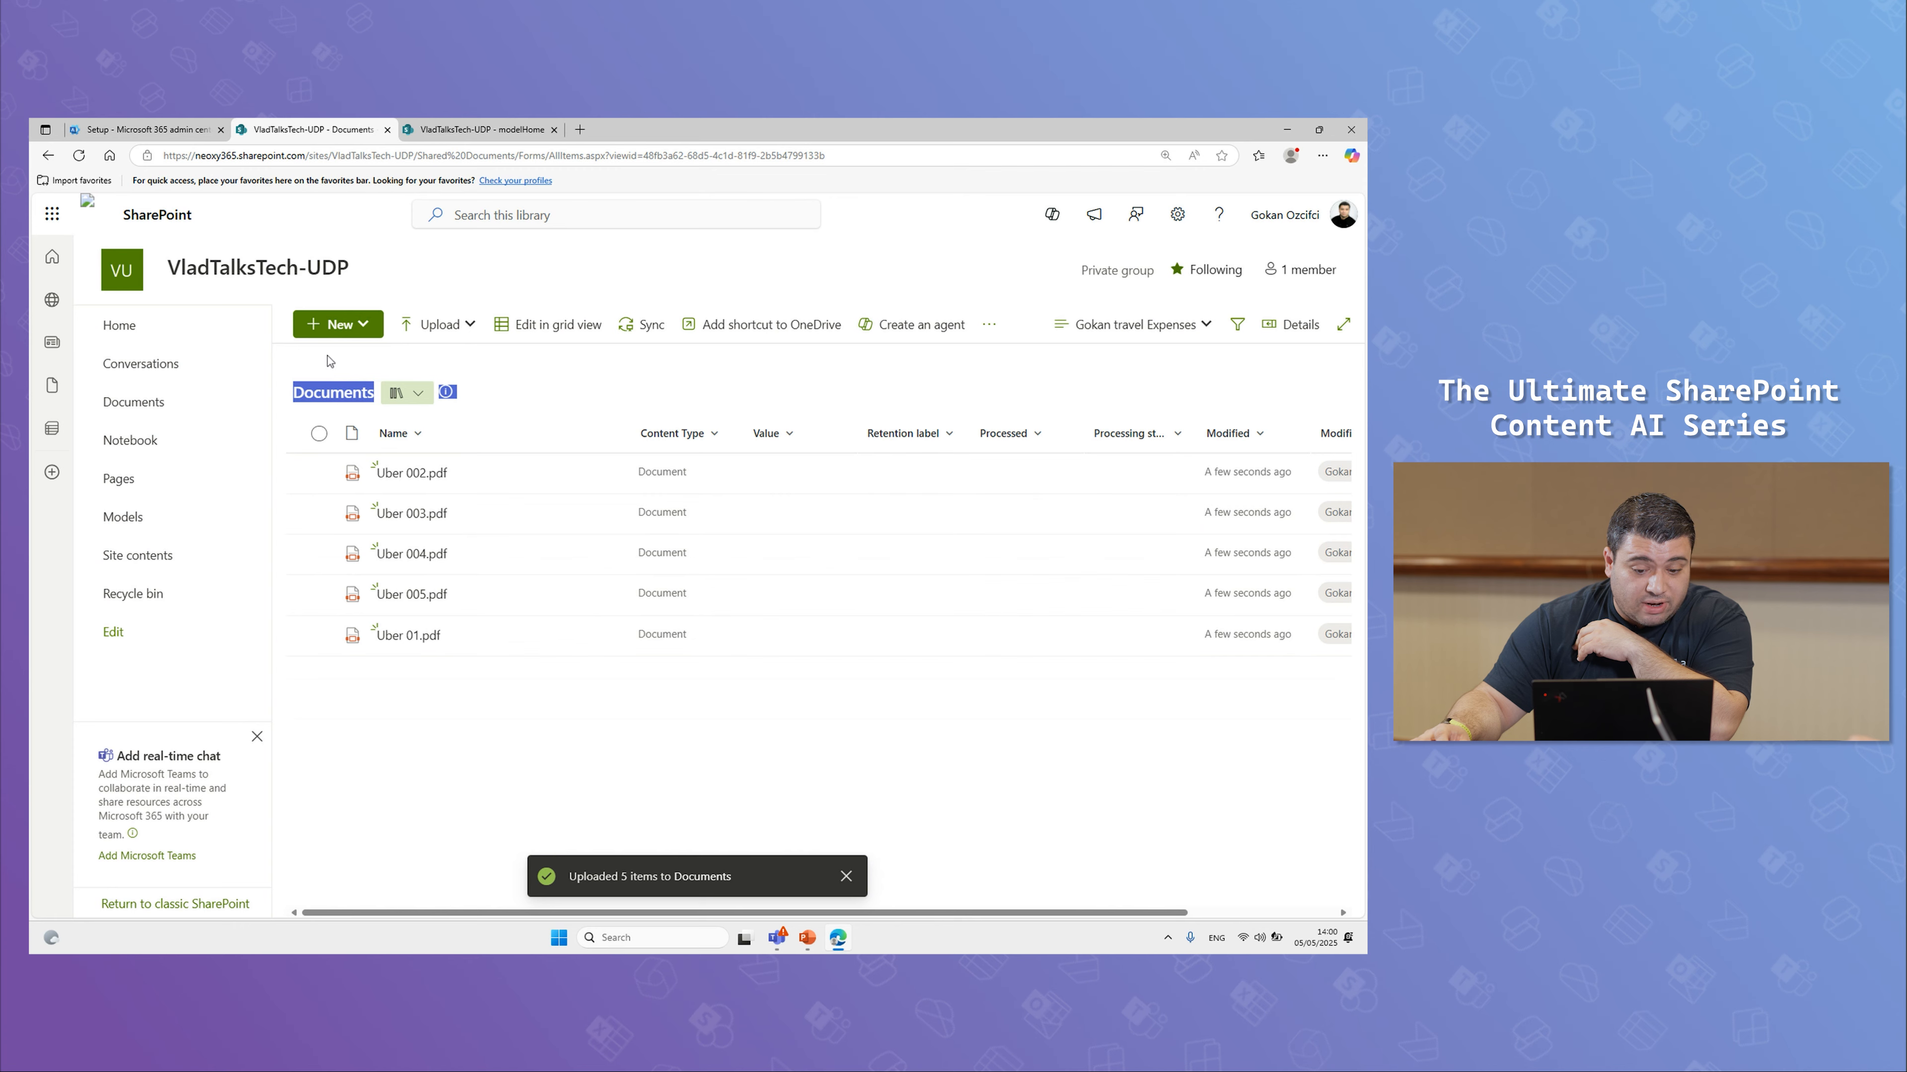
left_click(353, 359)
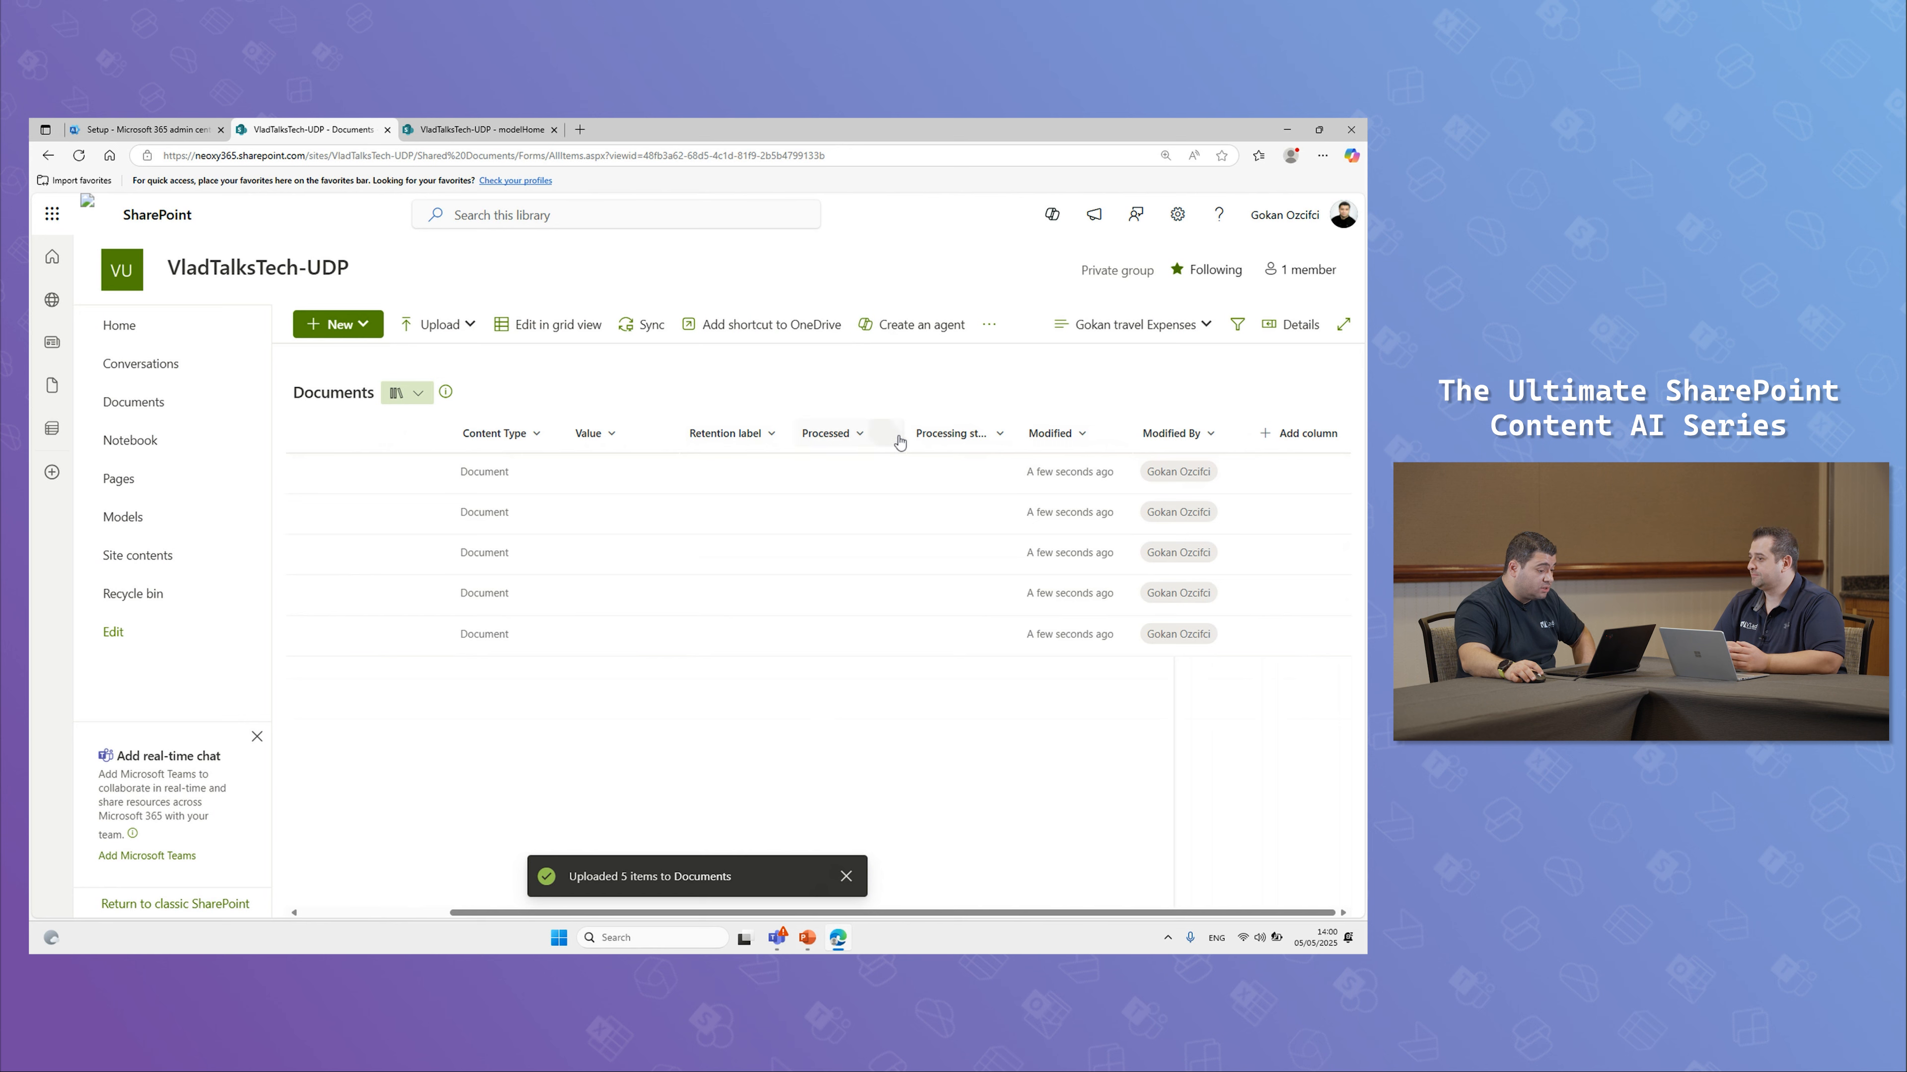
left_click_drag(906, 434, 1050, 436)
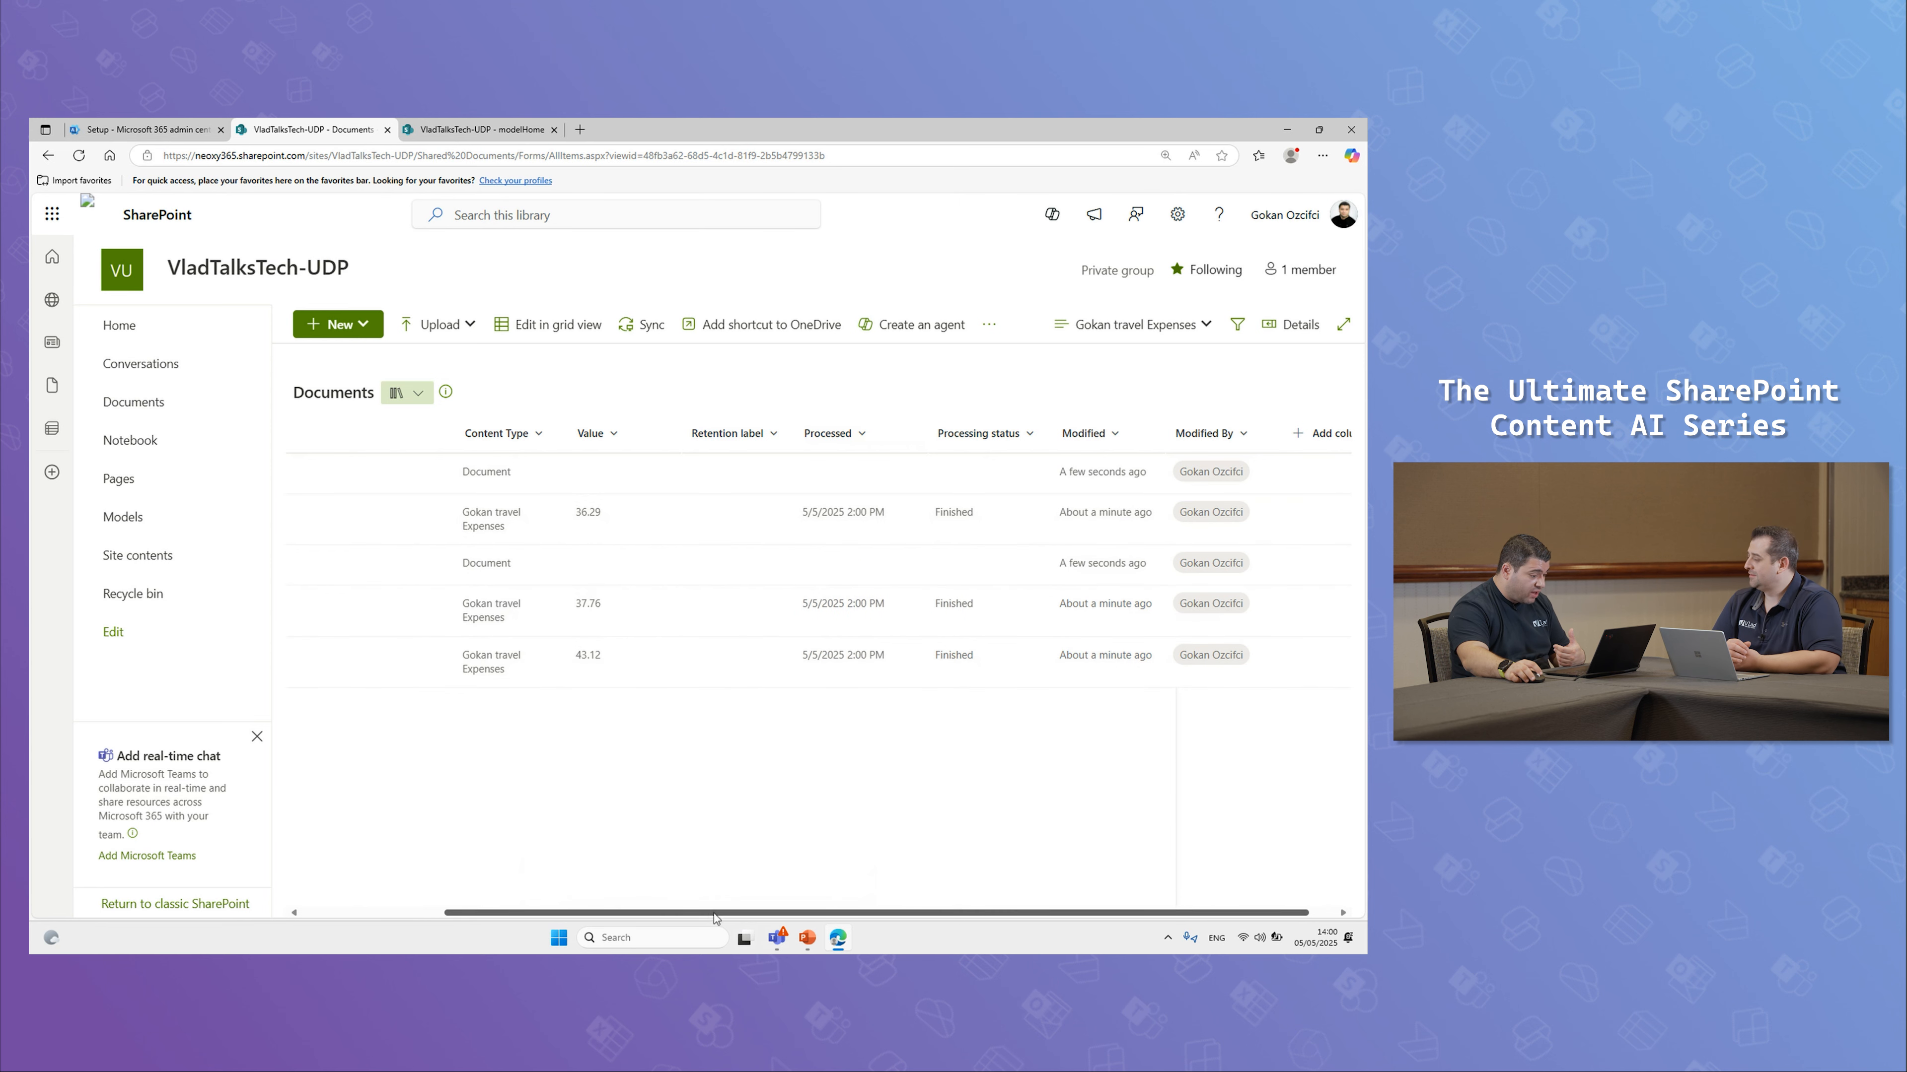
Step: Compare the value extracted for Uber 003.pdf with the amount on the receipt itself
scroll(525, 540, "left", 3)
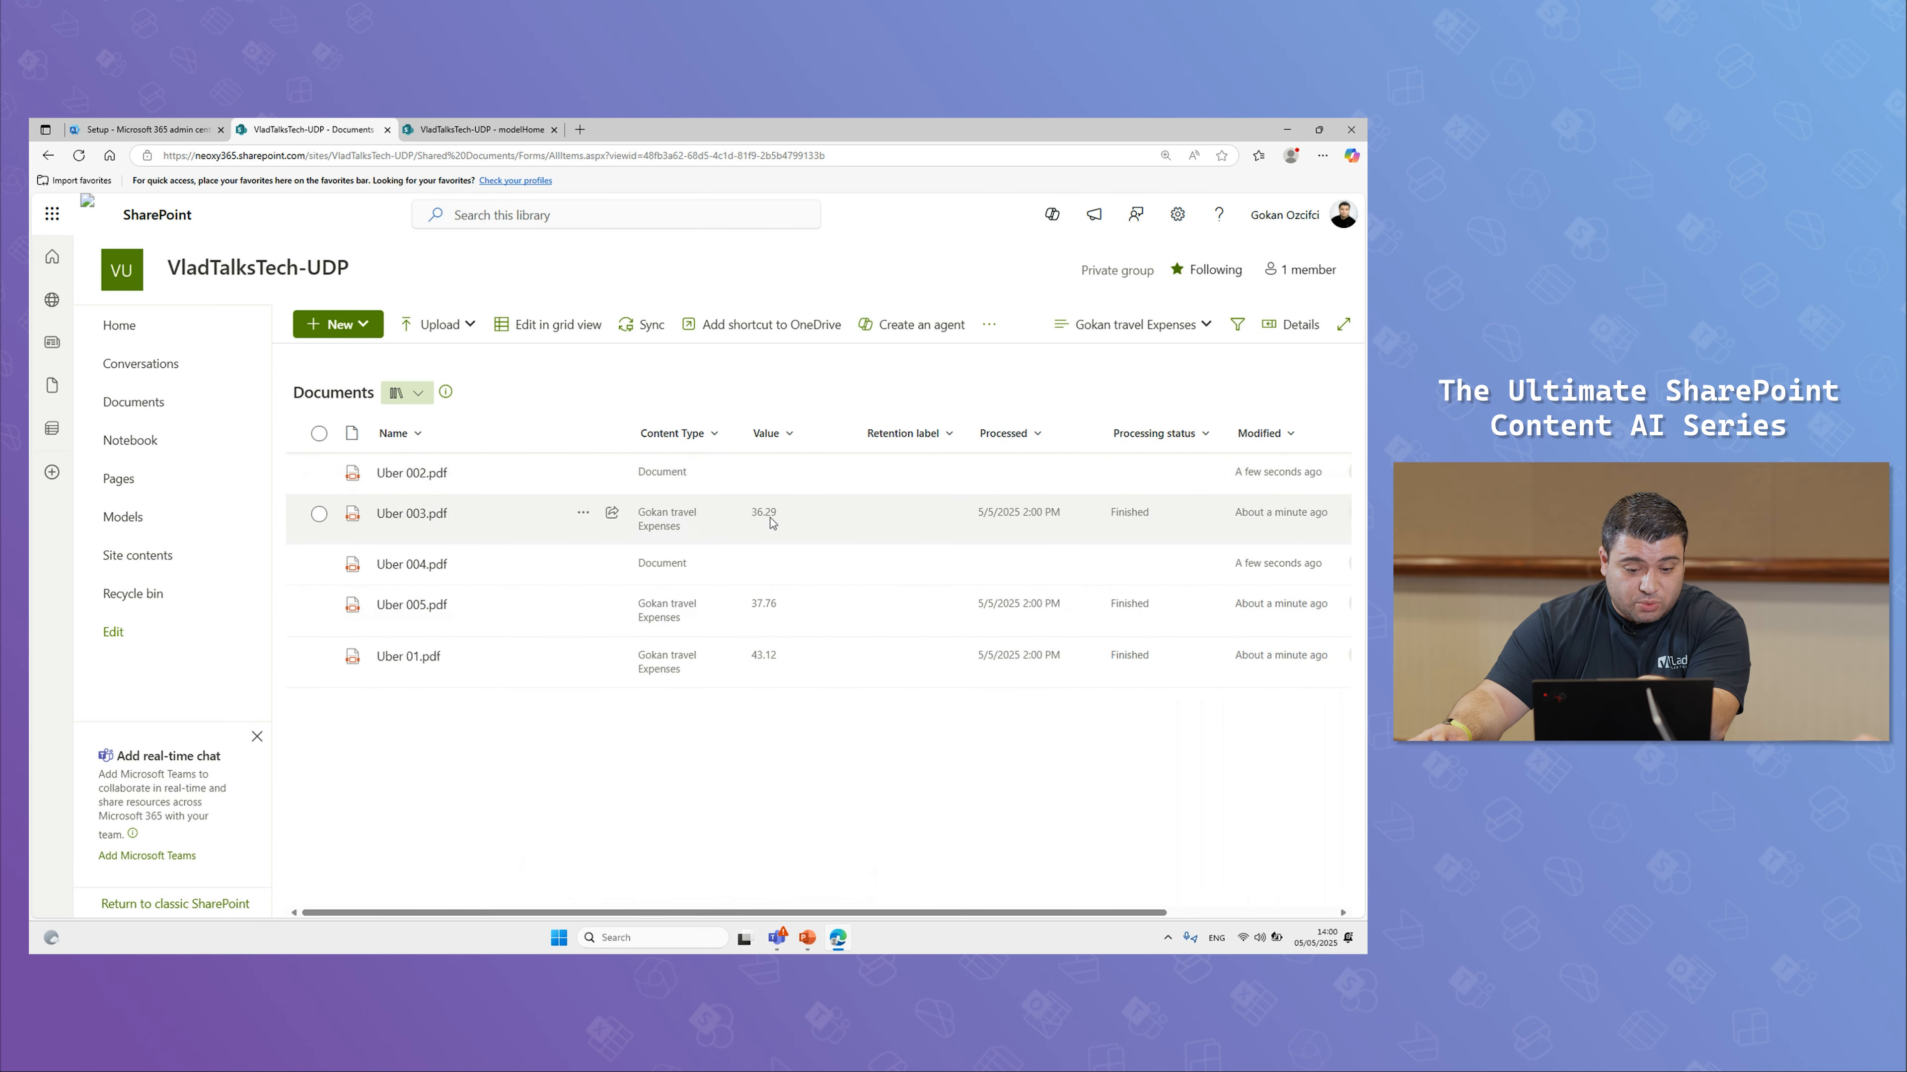
left_click(411, 513)
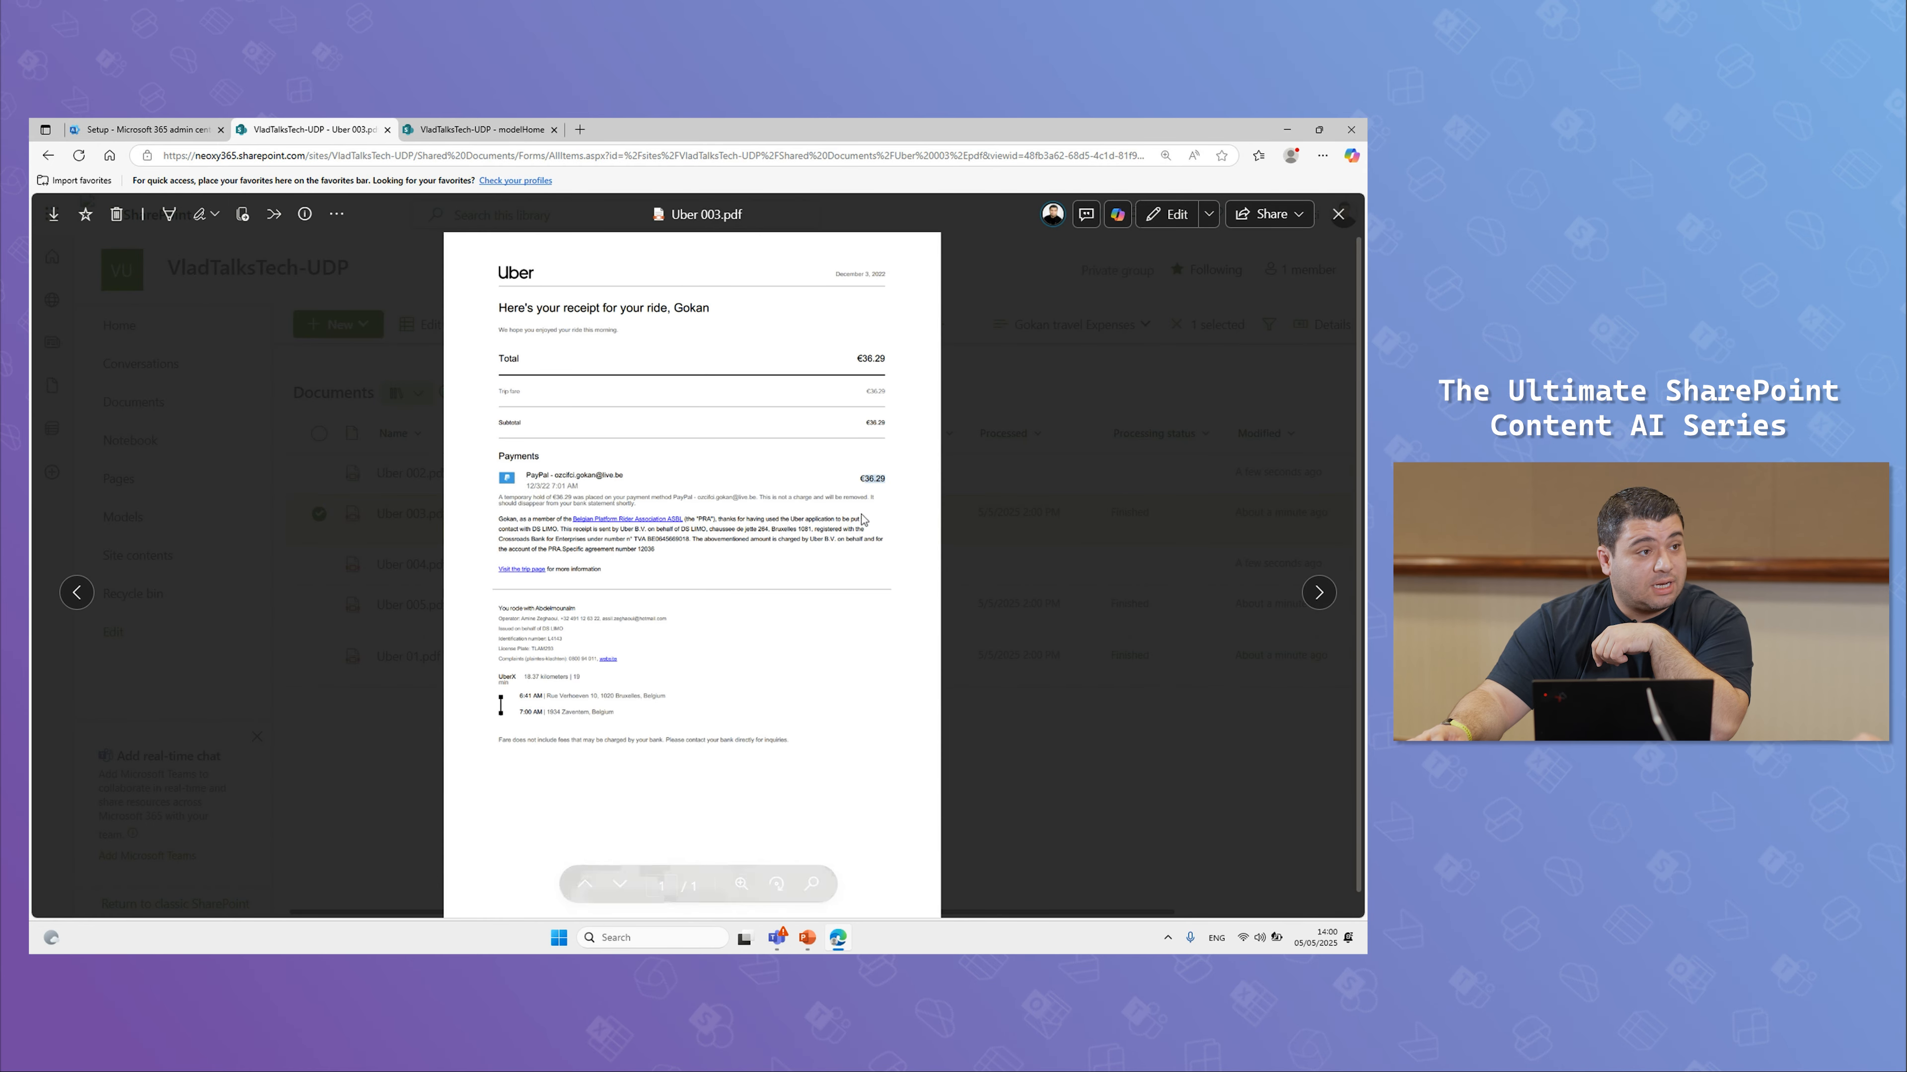
left_click(1338, 215)
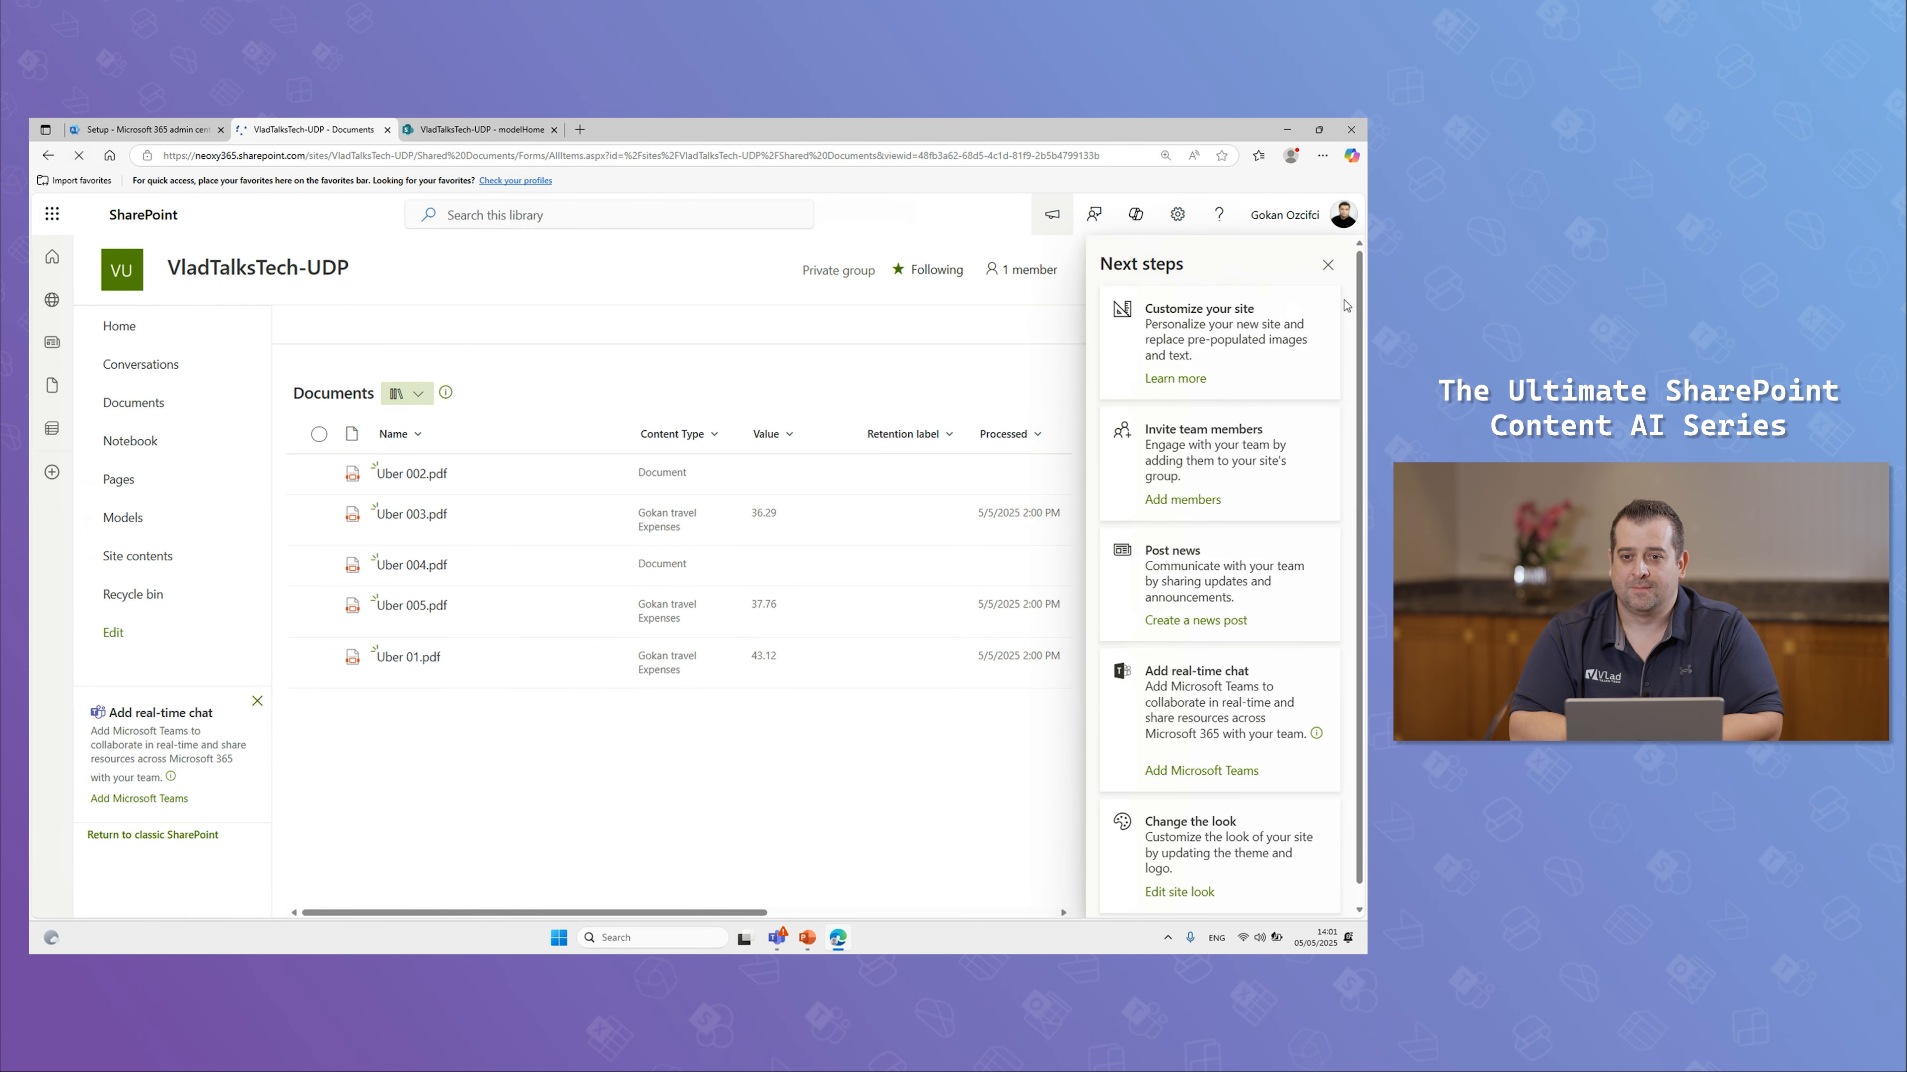
Step: Dismiss the Next steps suggestions and review the content type, value and processing columns of the uploaded receipts
left_click(1327, 264)
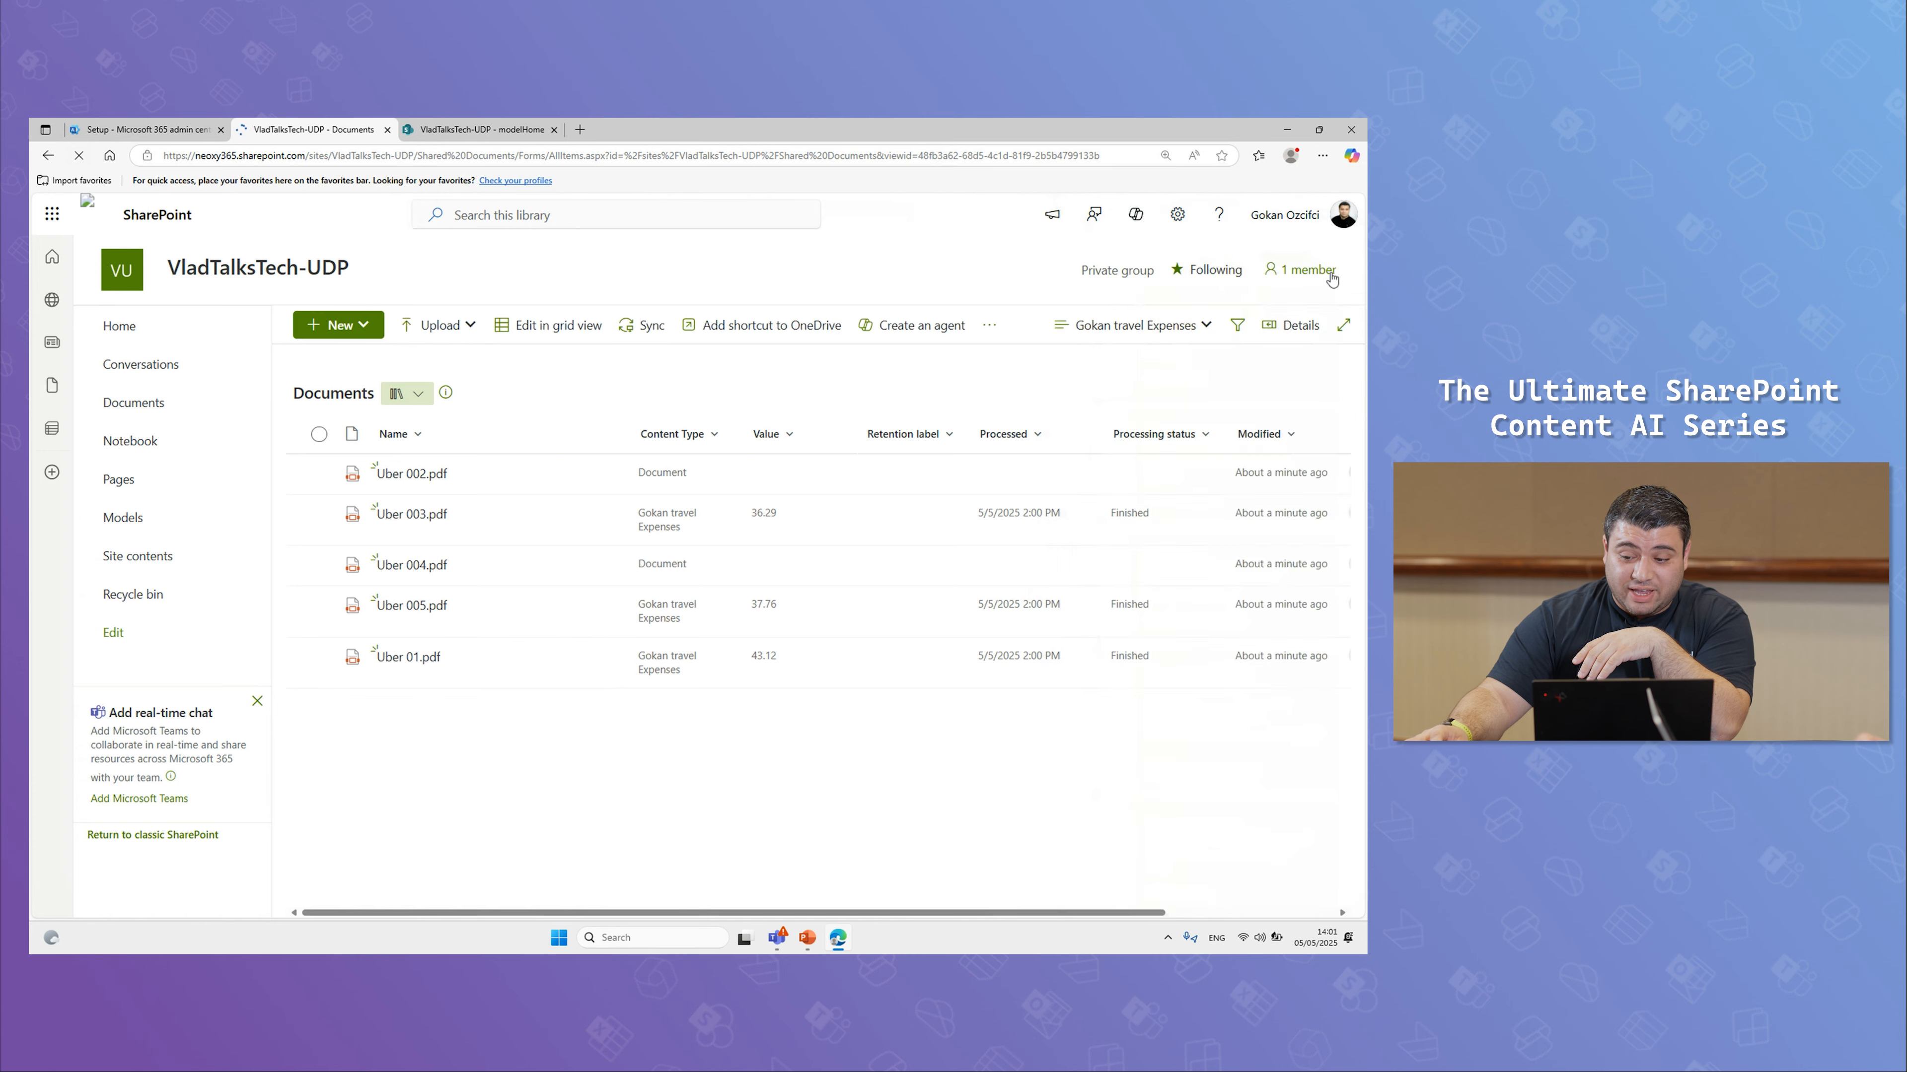
left_click(1302, 270)
left_click(914, 728)
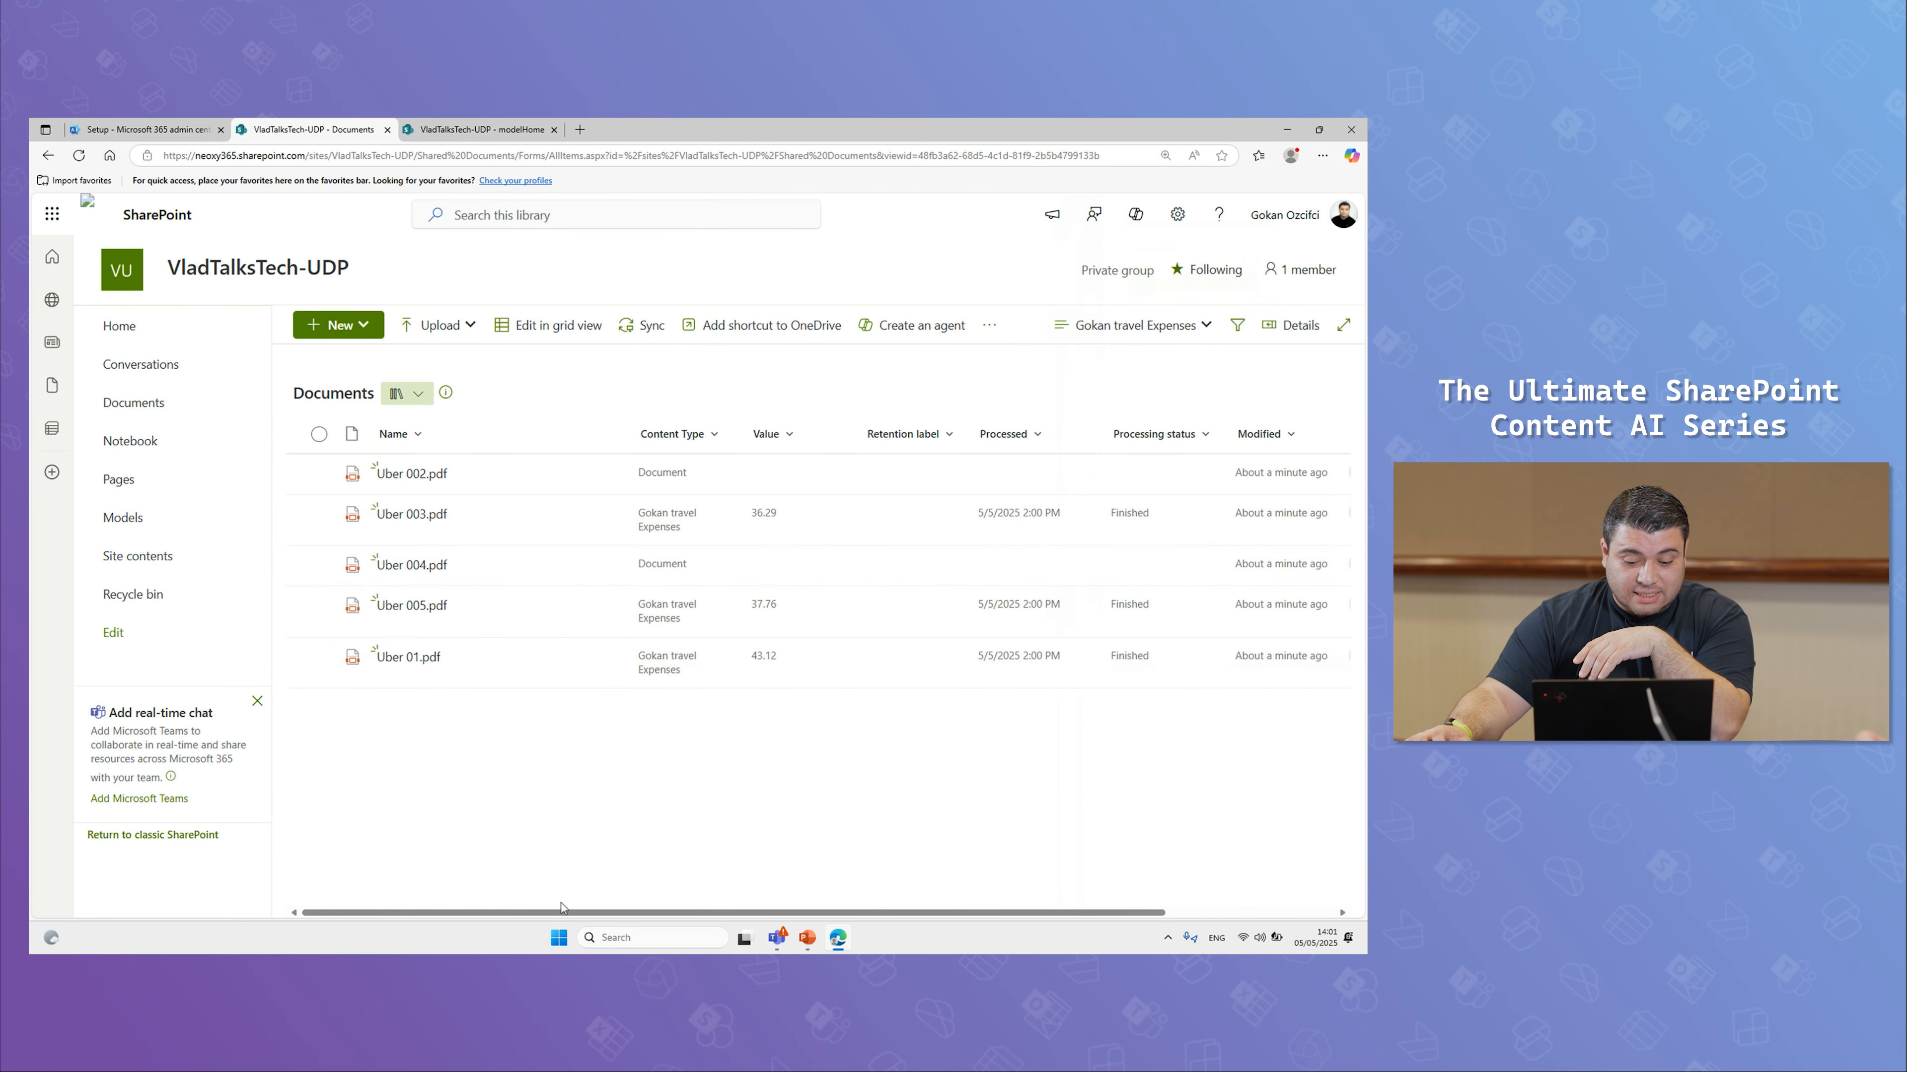
left_click_drag(561, 907, 767, 908)
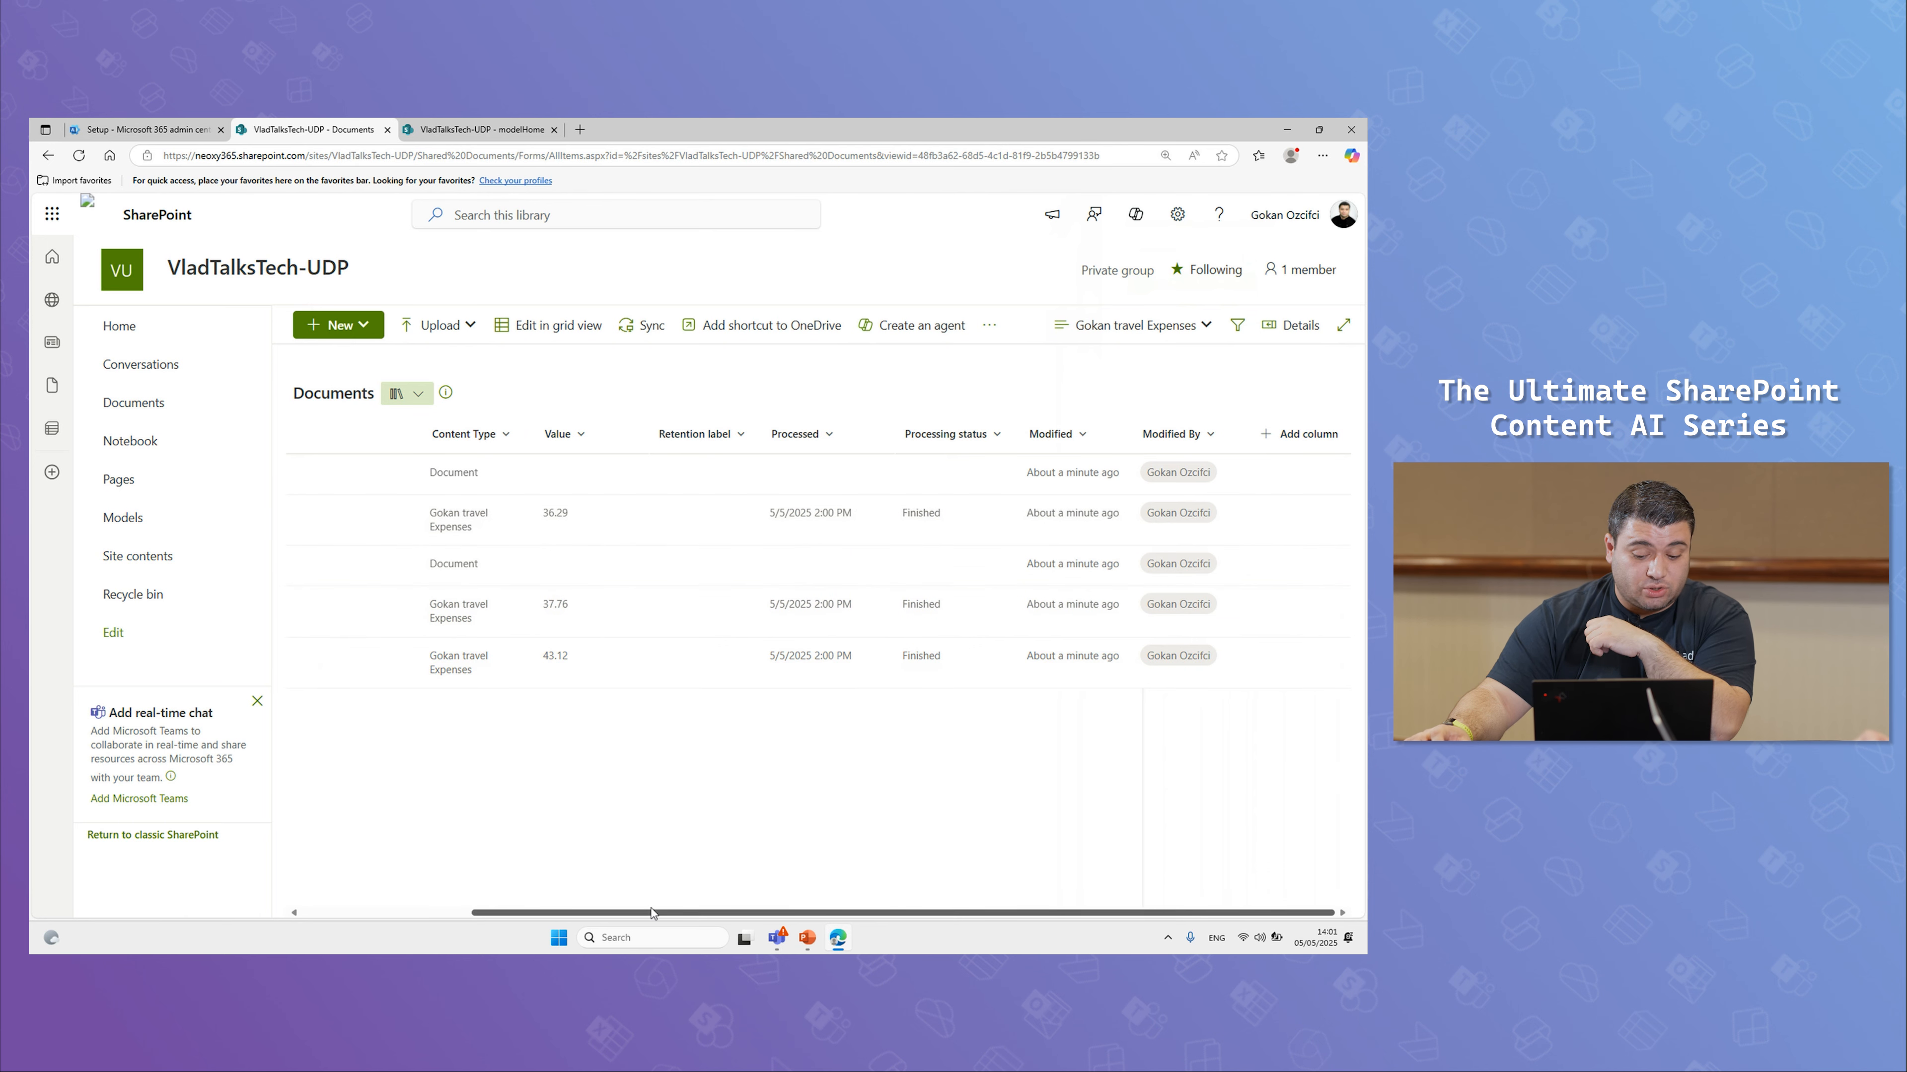
left_click_drag(645, 912, 388, 896)
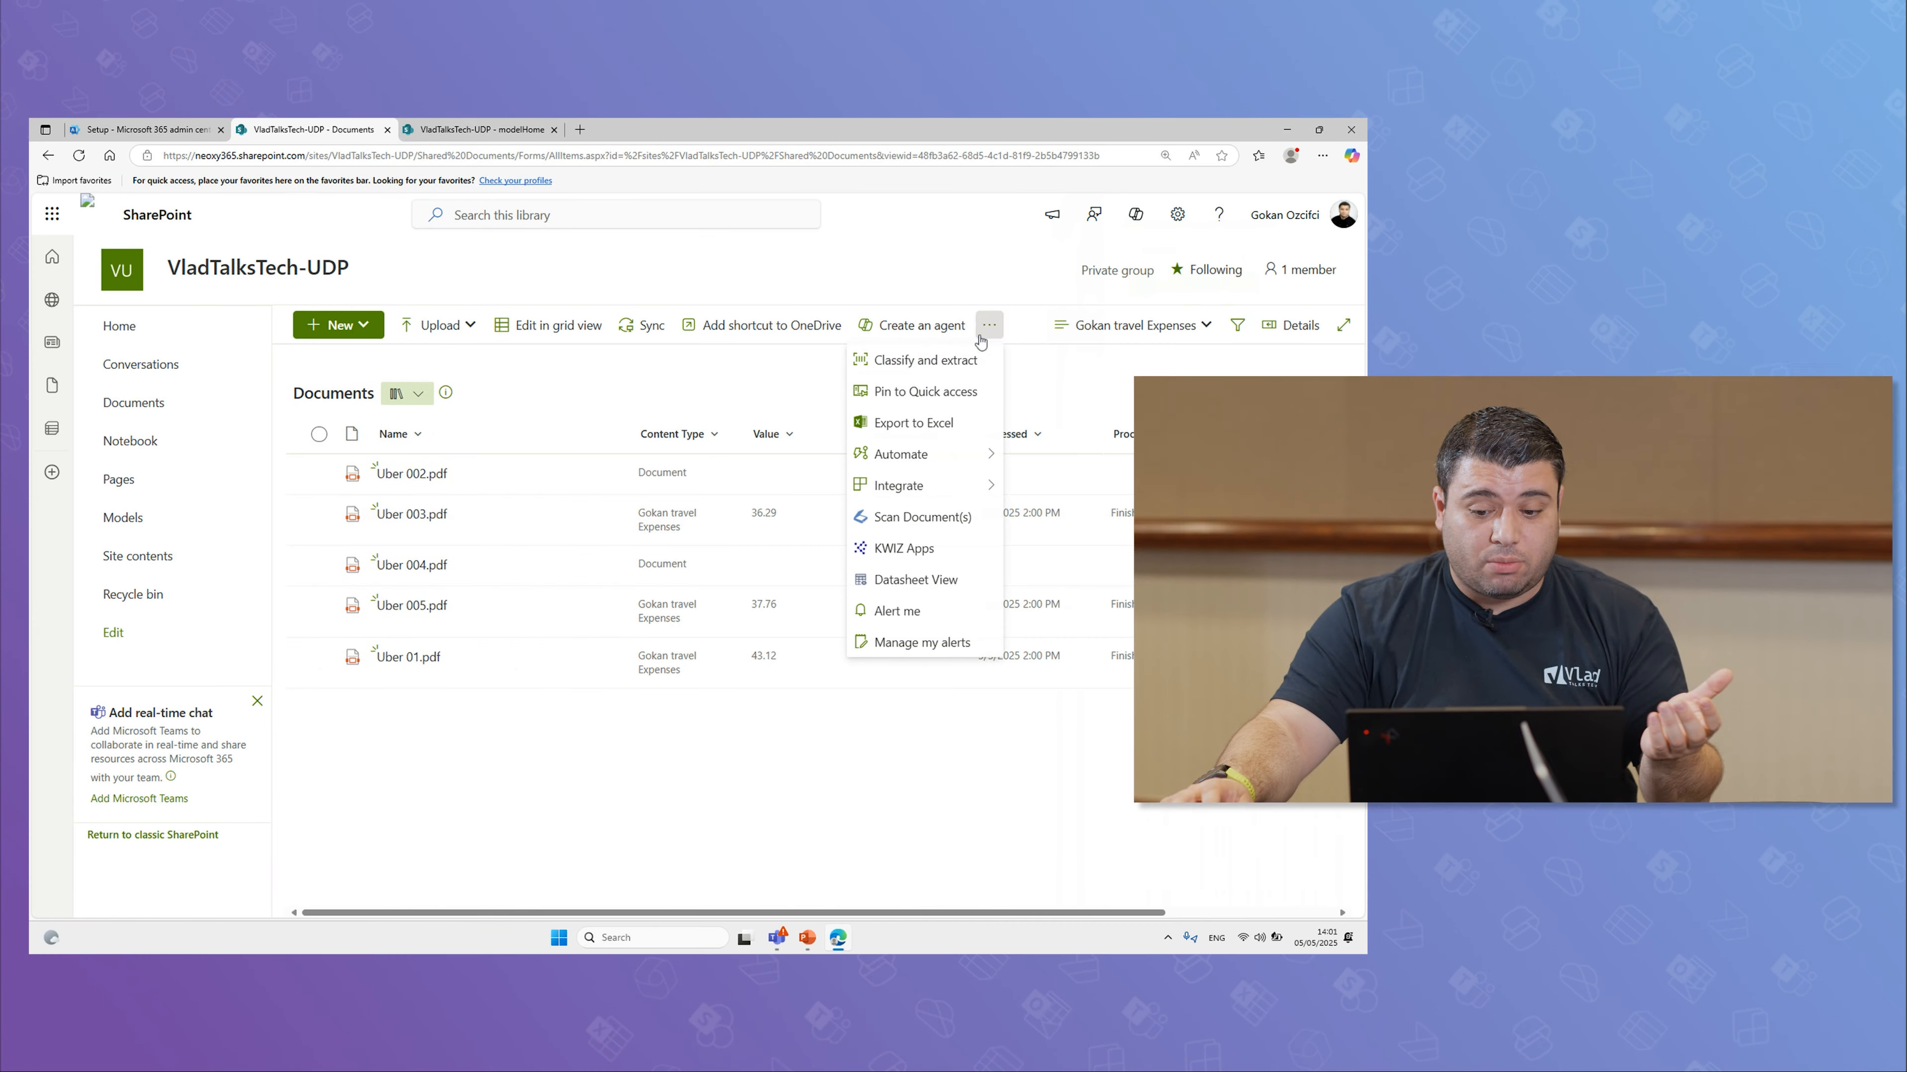
Step: From the Documents library's classify and extract options, open the applied travel expenses model's details and go to its management page
left_click(930, 361)
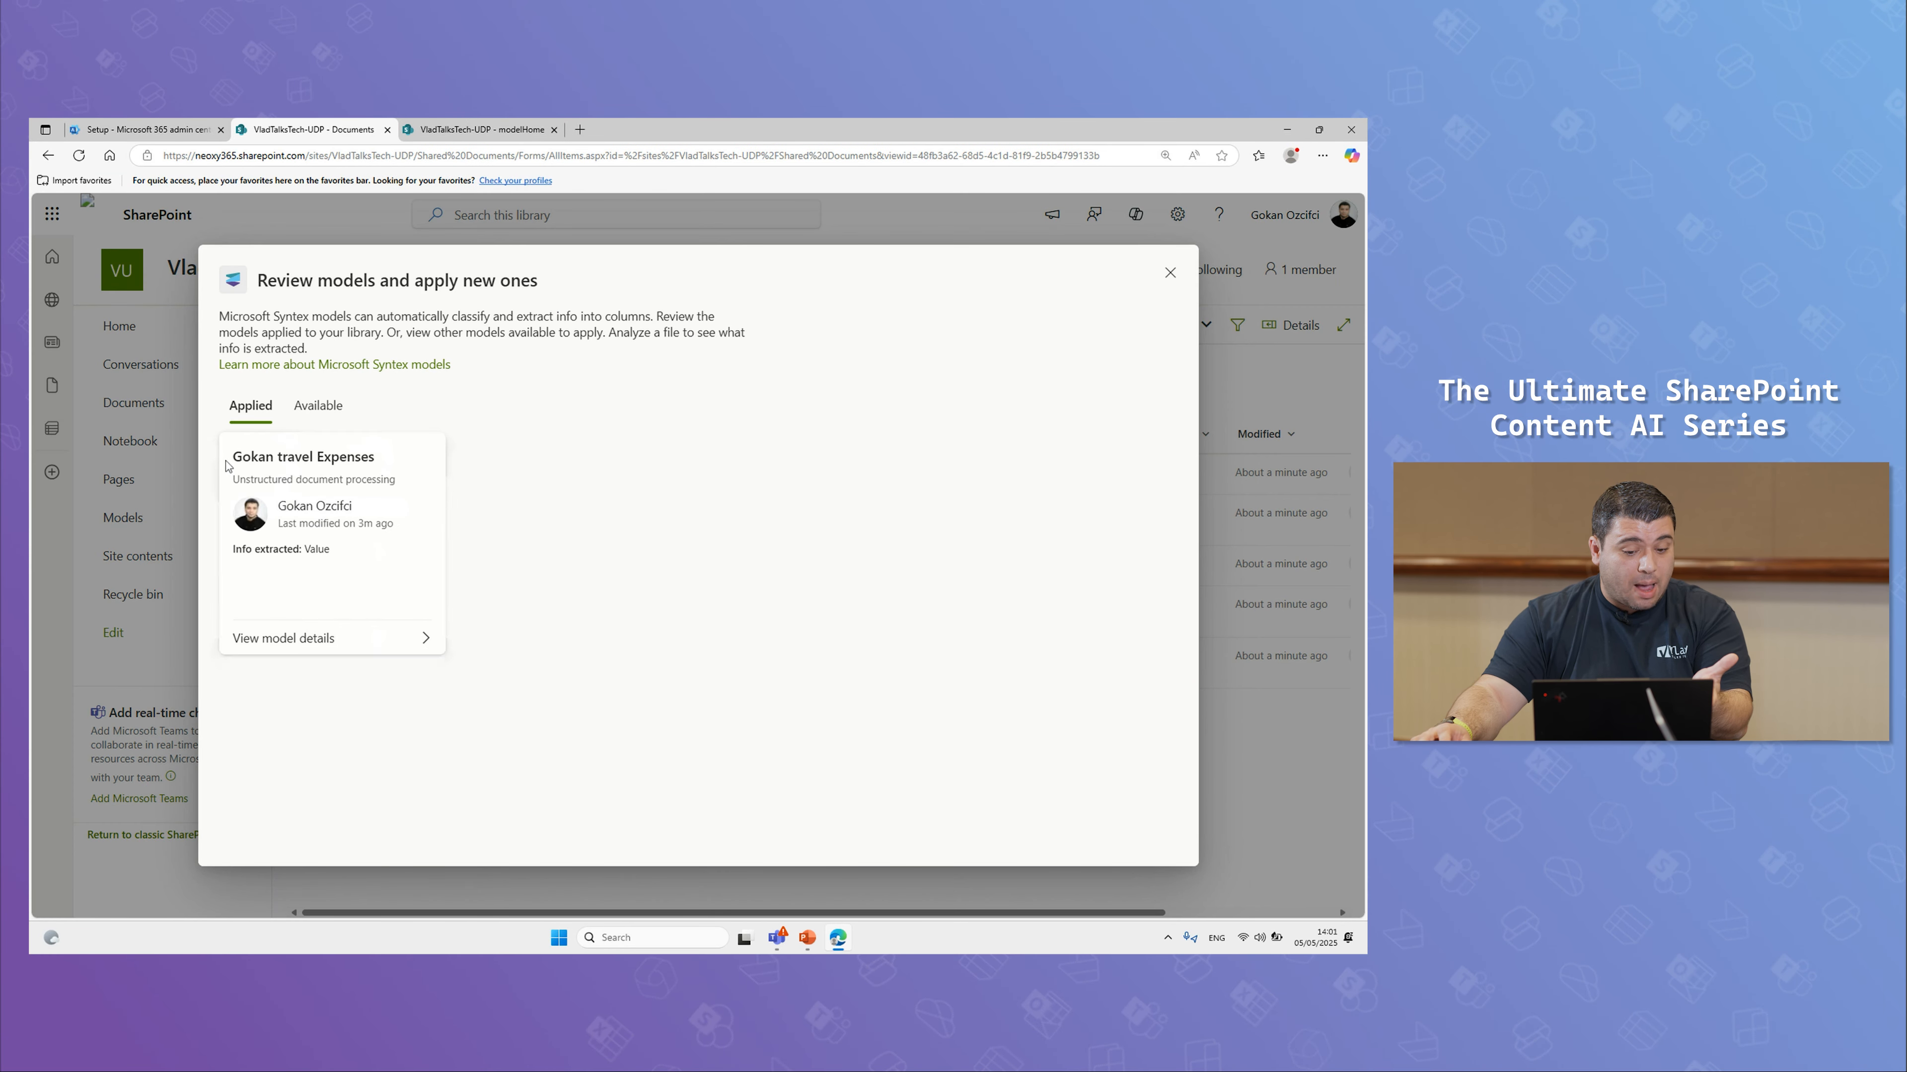
left_click(357, 654)
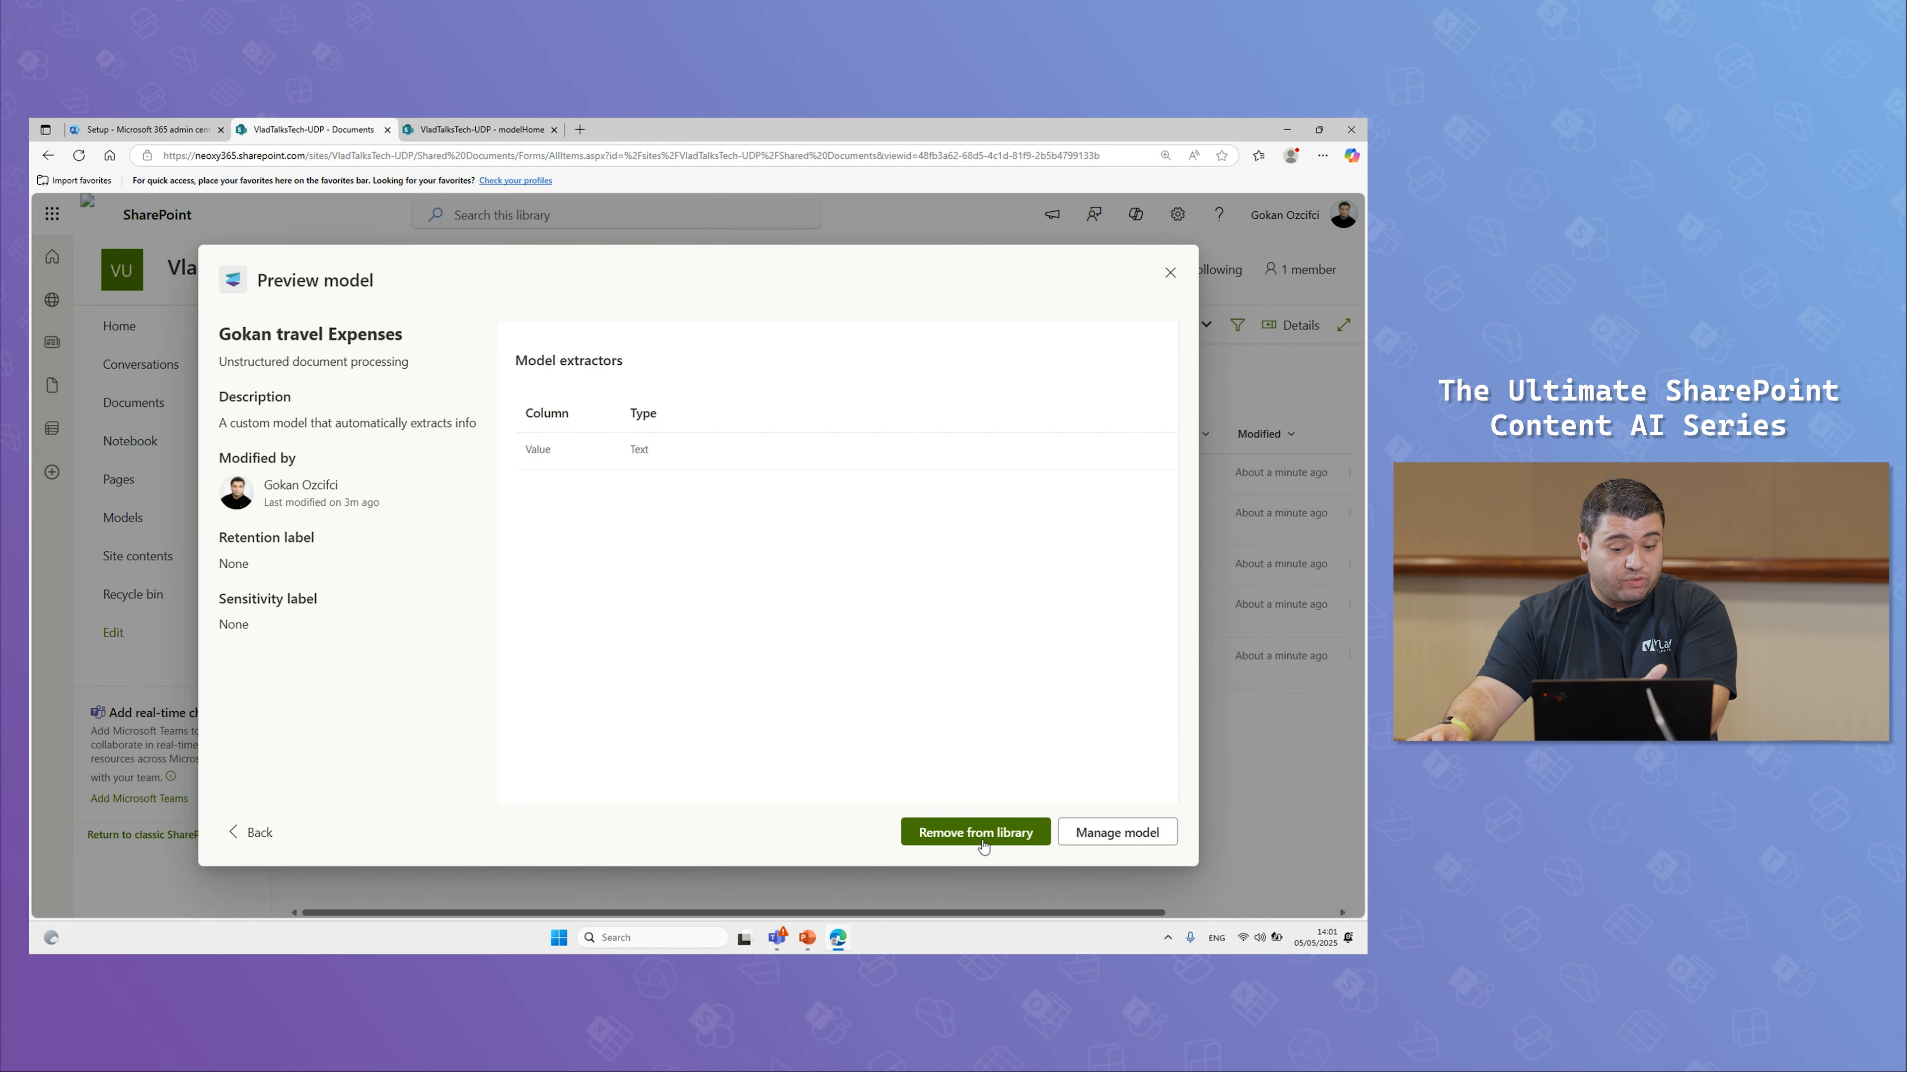
left_click(1106, 840)
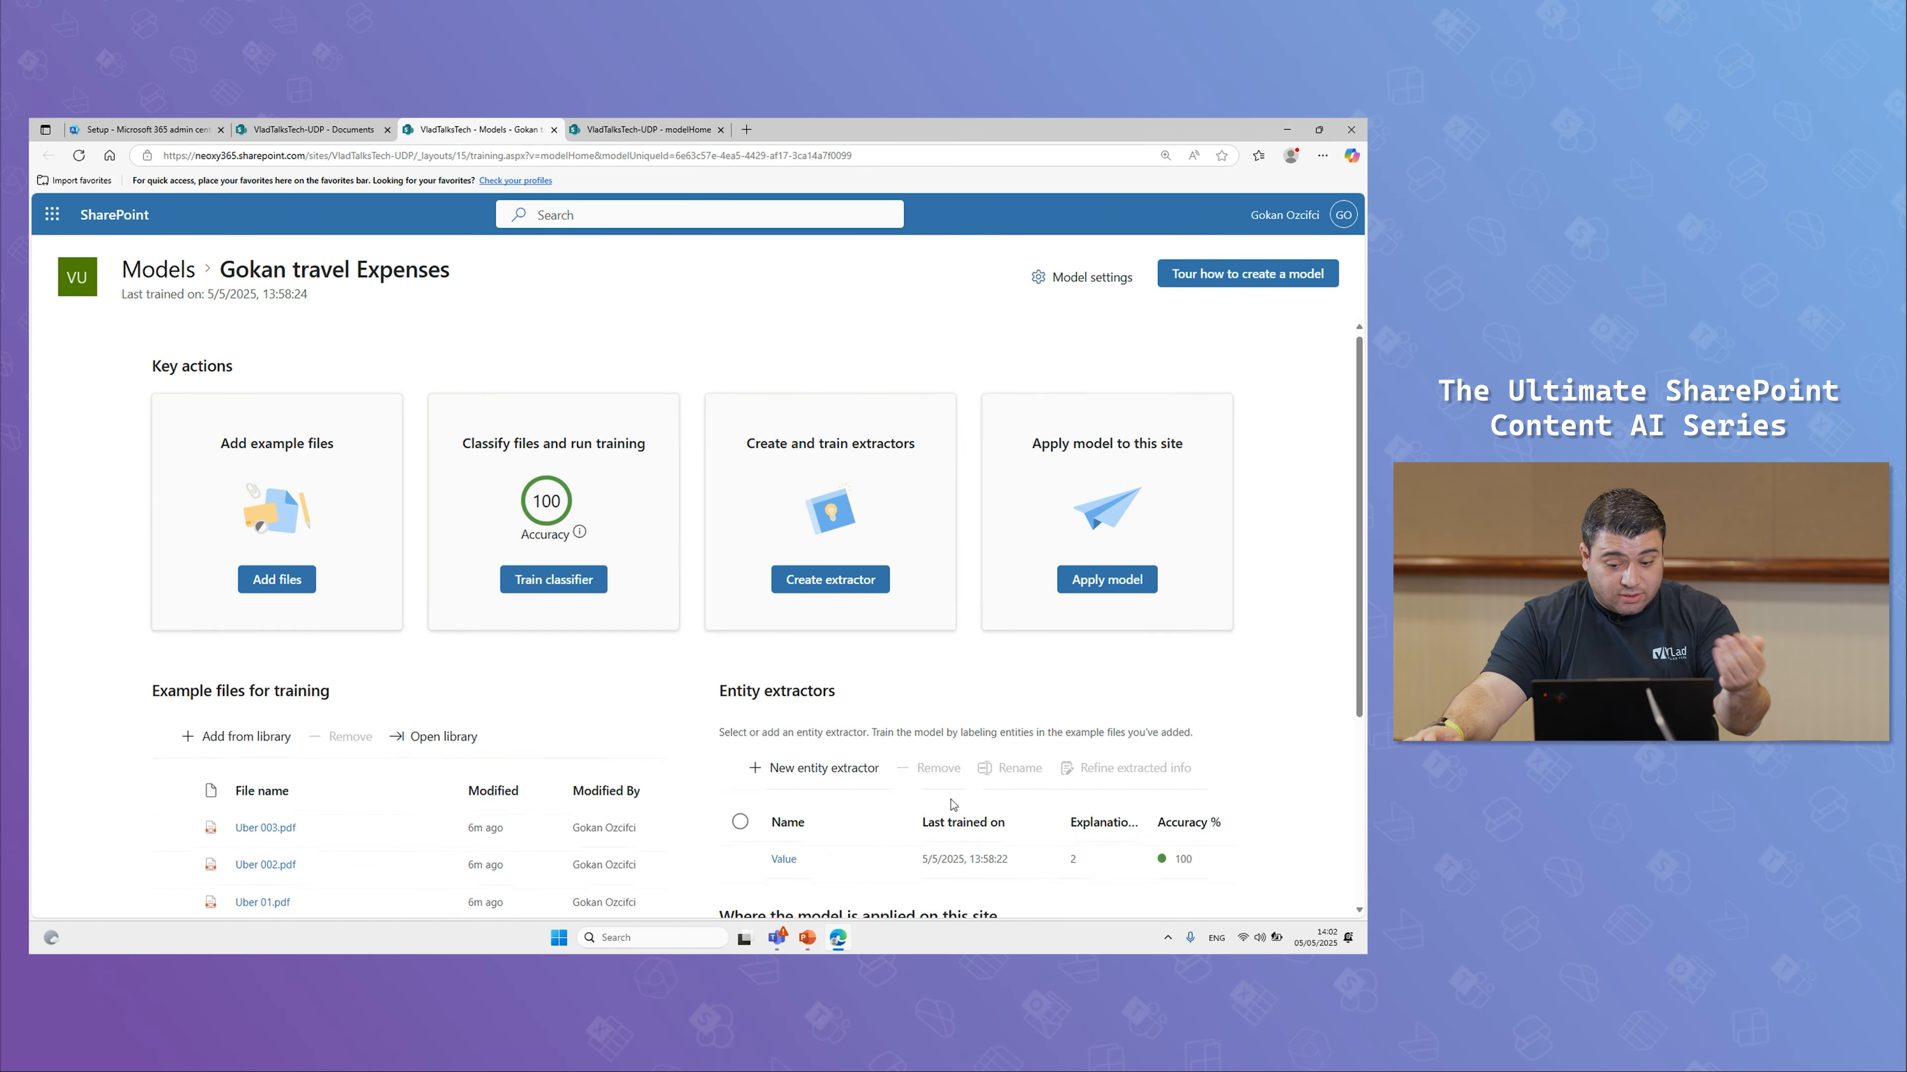
Step: Create a new entity extractor named Address2 in the travel expenses model
scroll(976, 601, "down", 3)
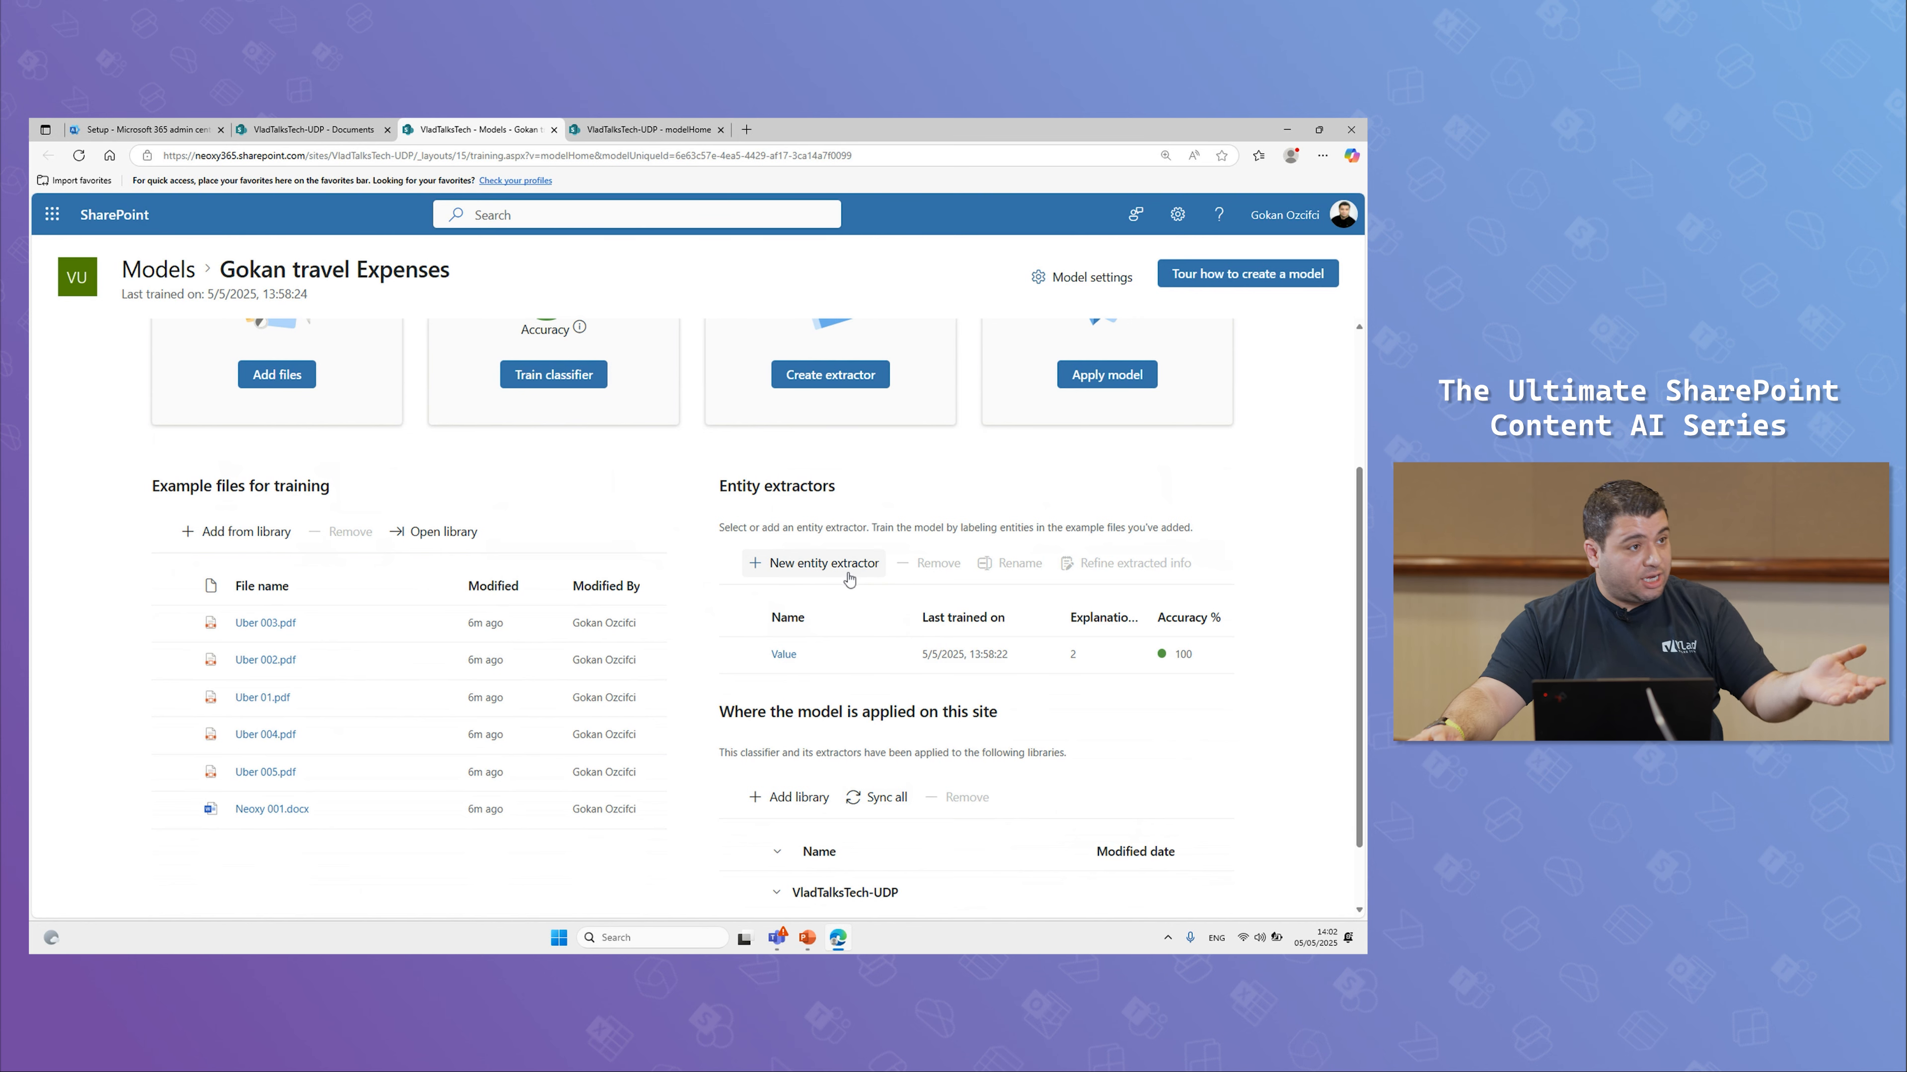
left_click(848, 580)
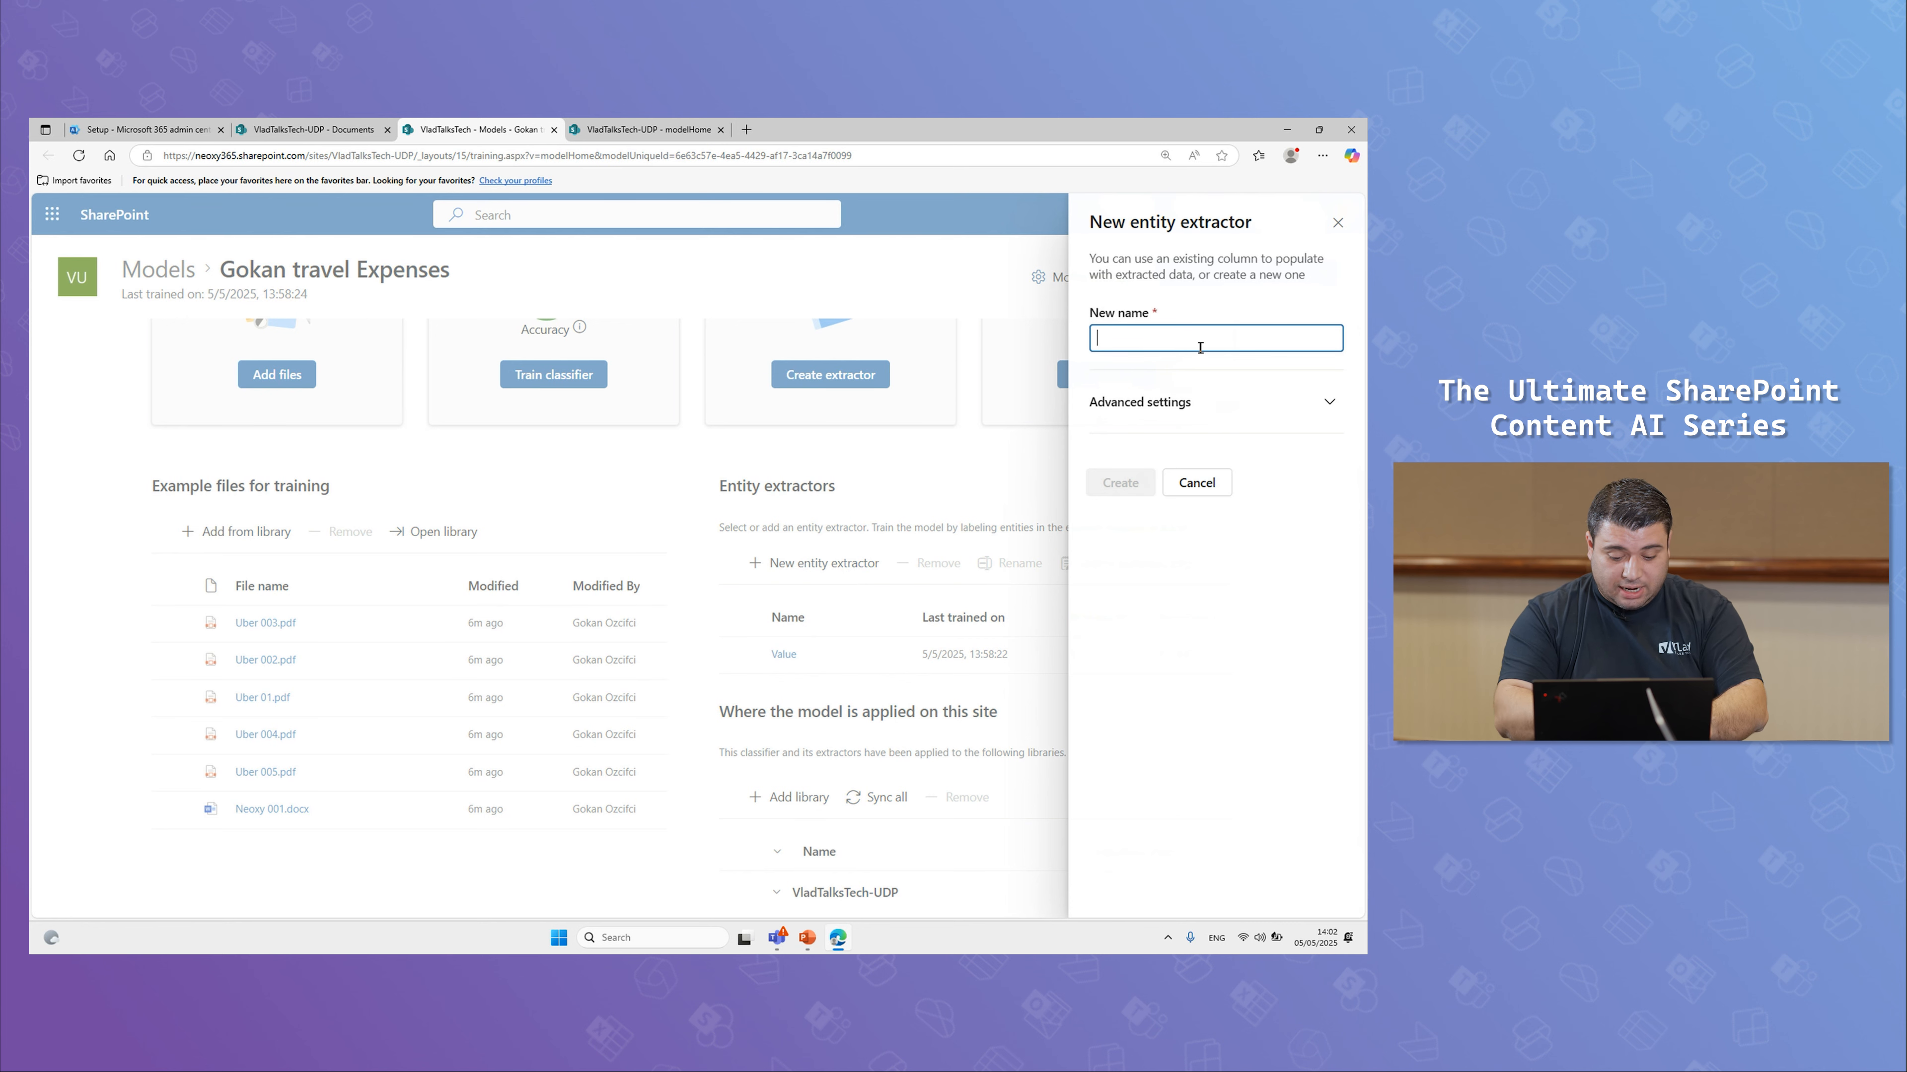
type("A")
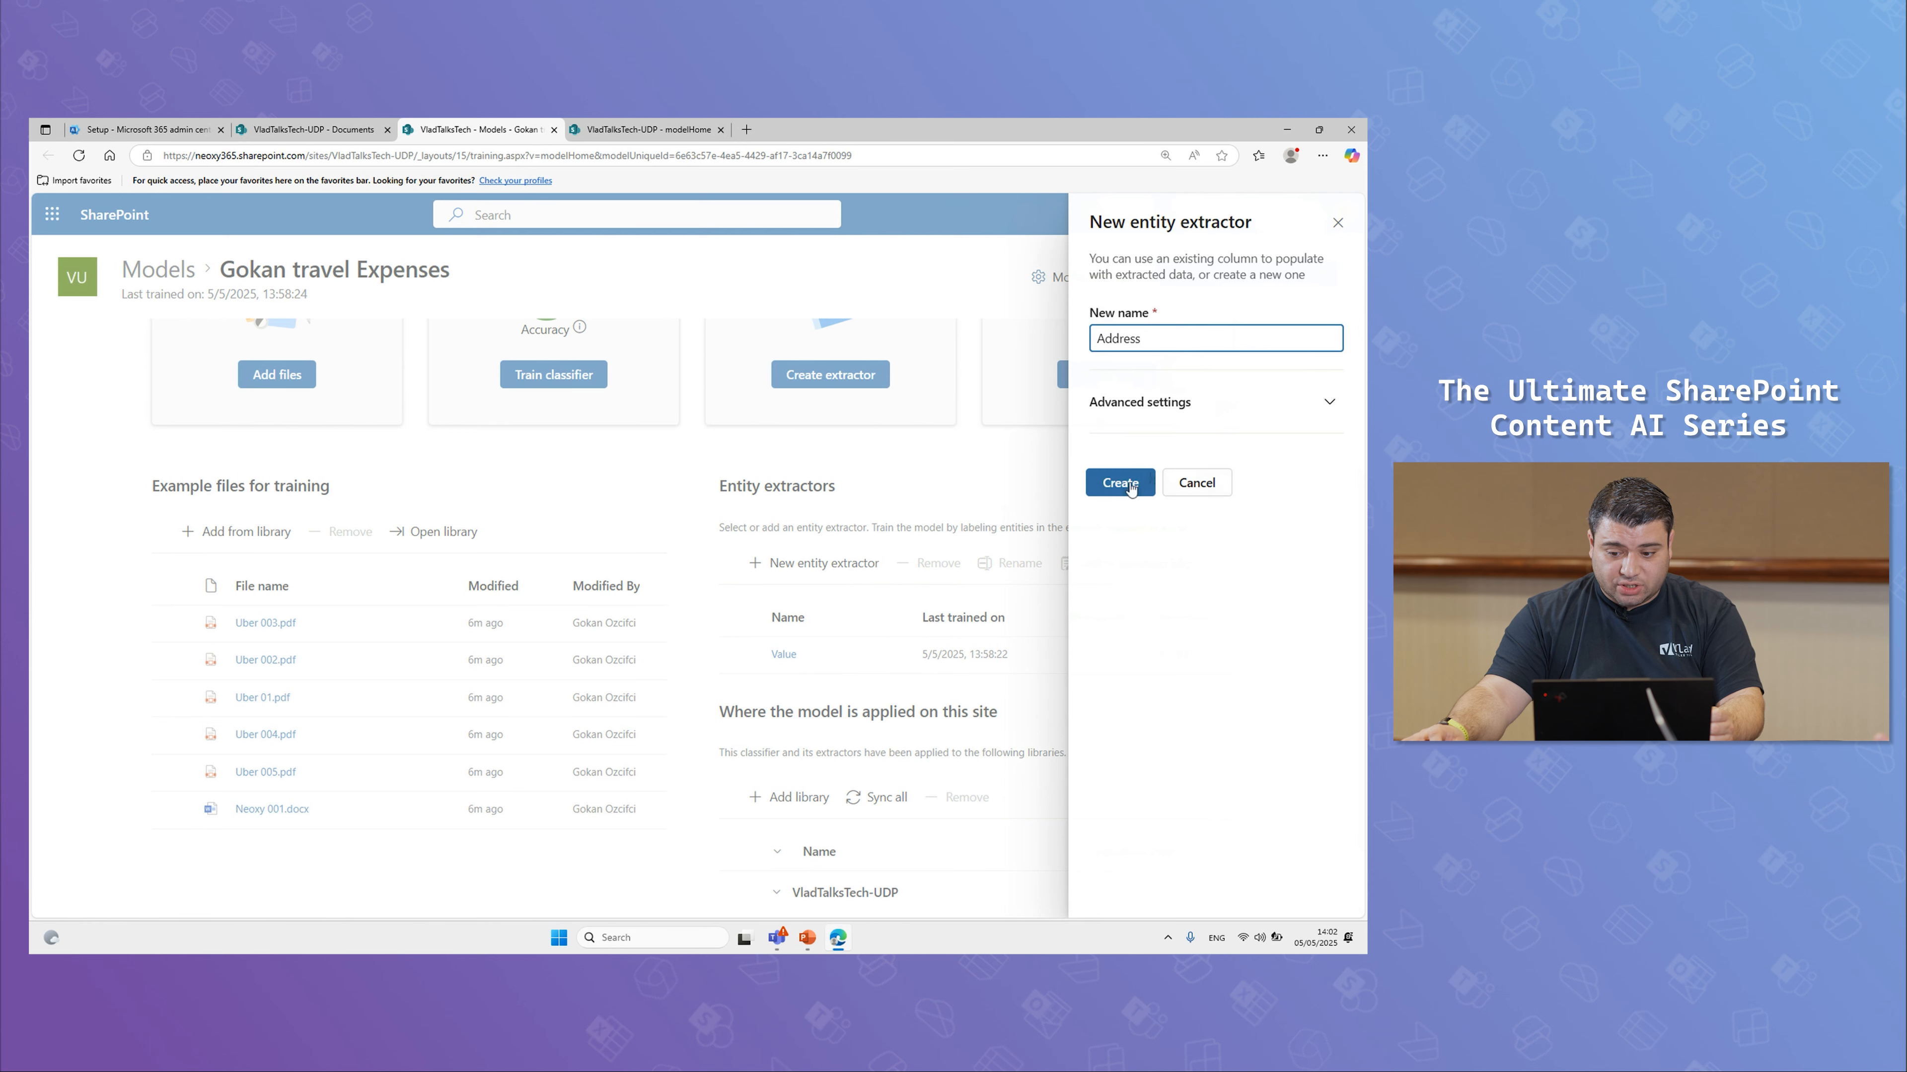
type("ddress")
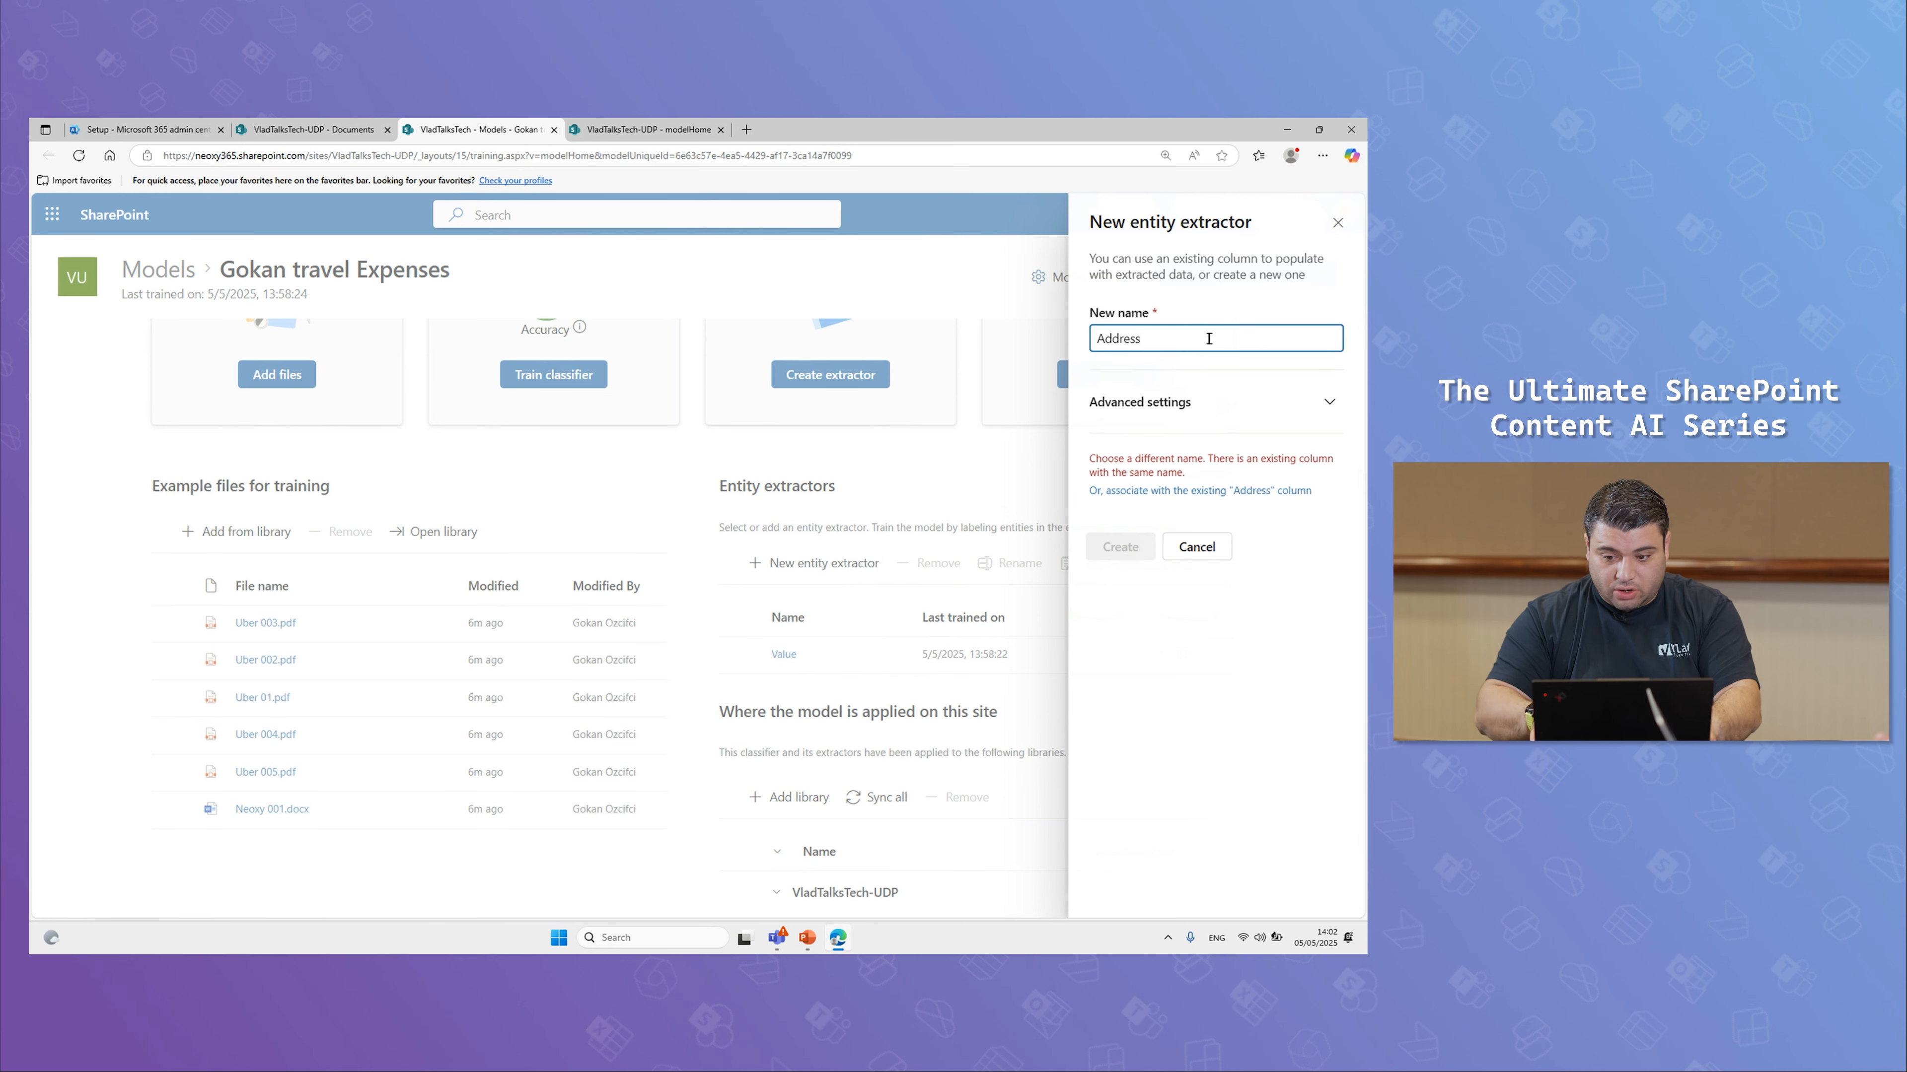
type("2")
left_click(1134, 484)
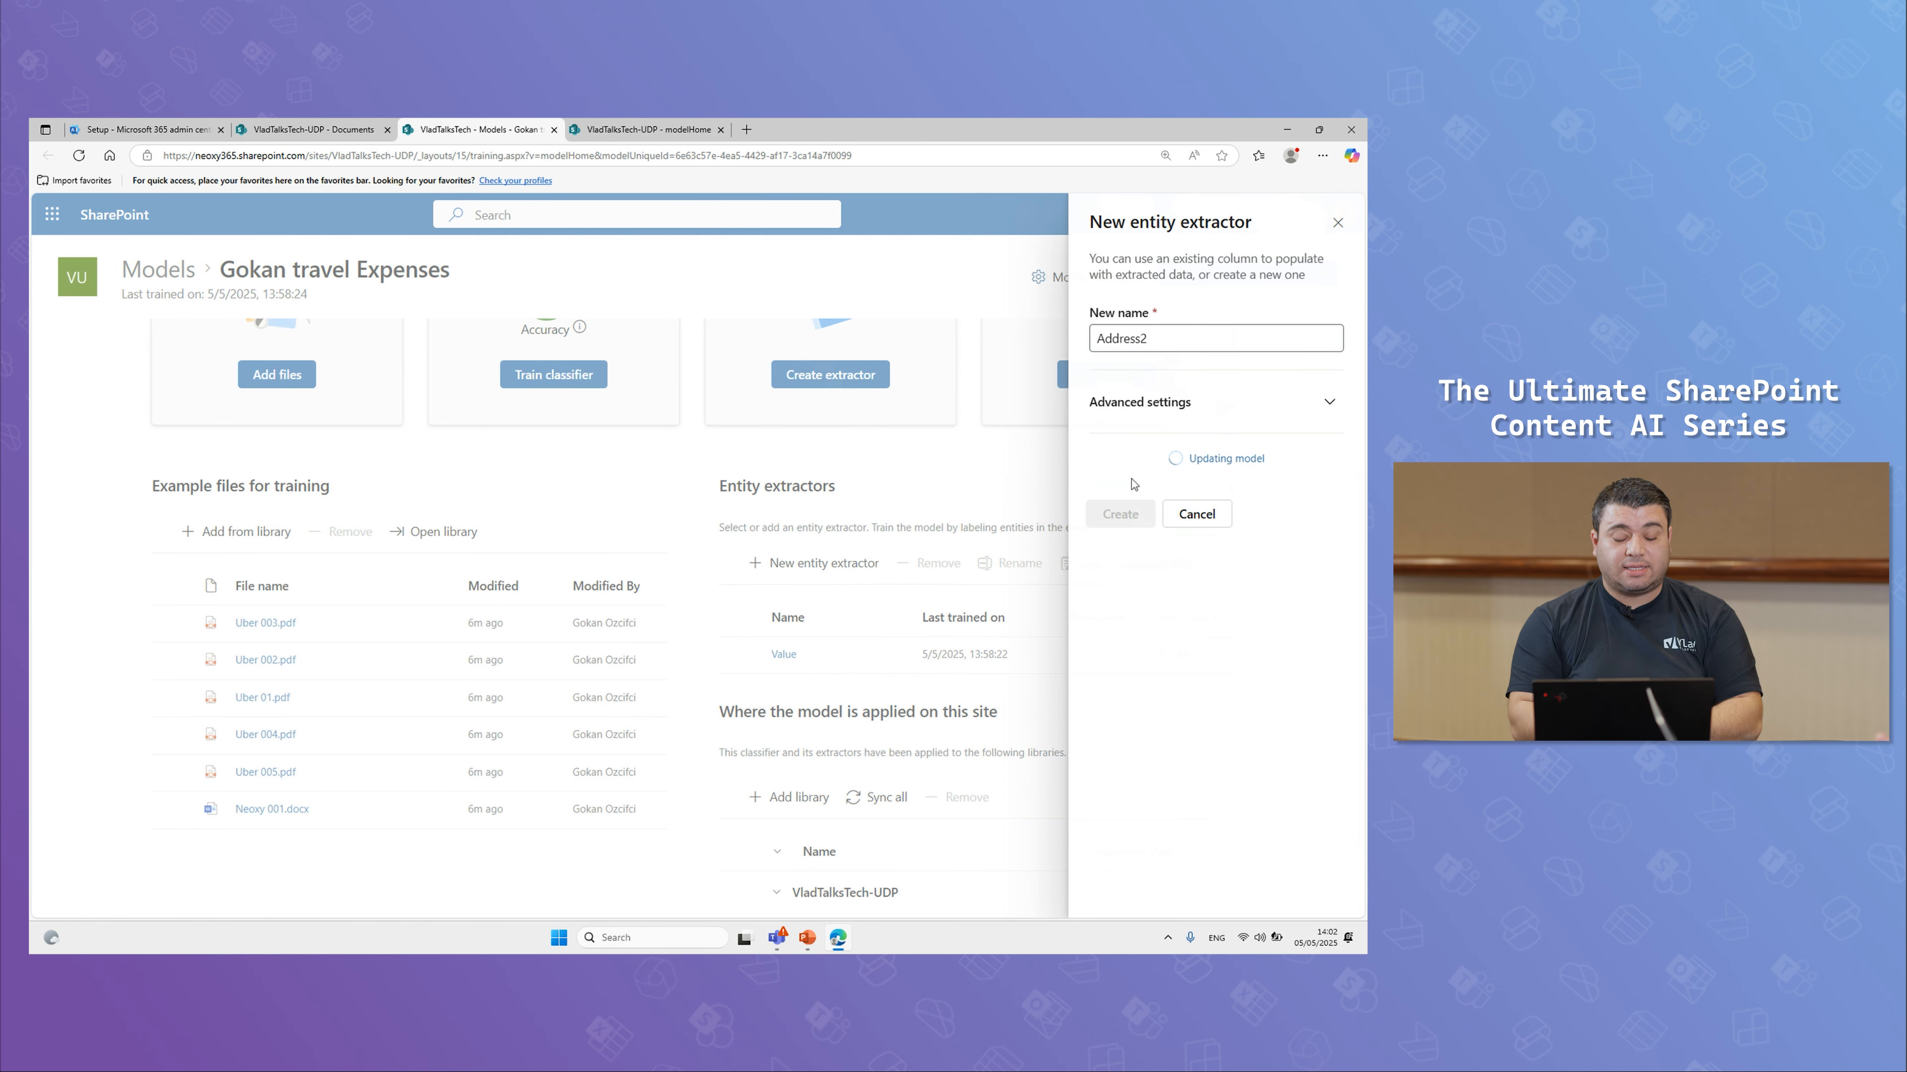